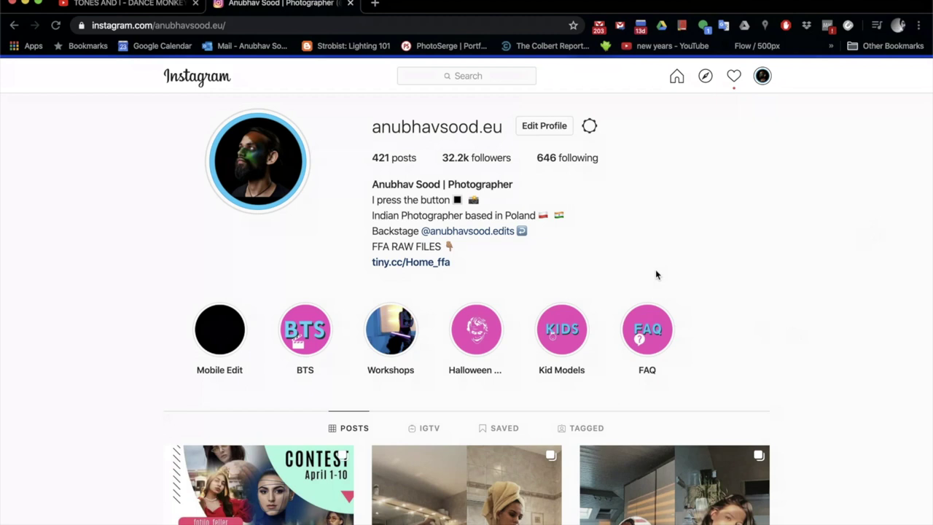
- Scroll the Instagram profile grid and view the blue-and-red lit post
scroll(682, 256, "down", 3)
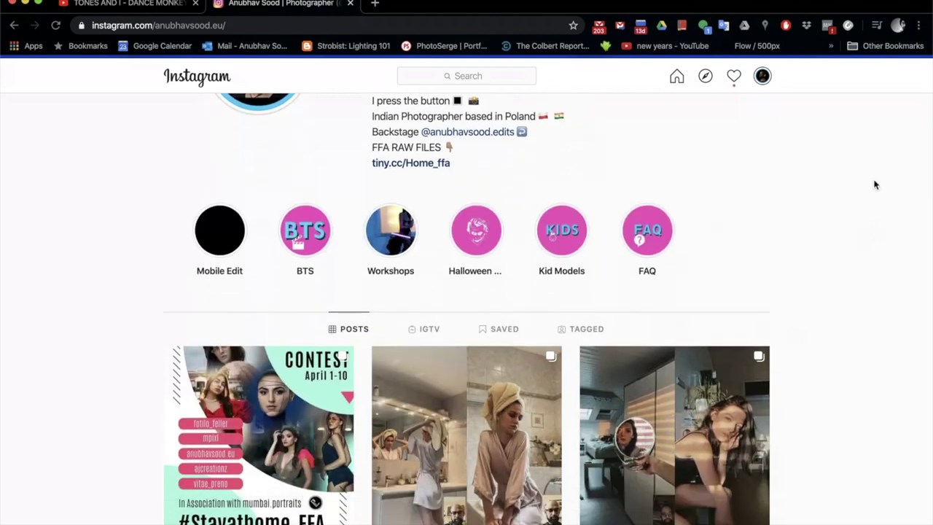
scroll(876, 185, "down", 5)
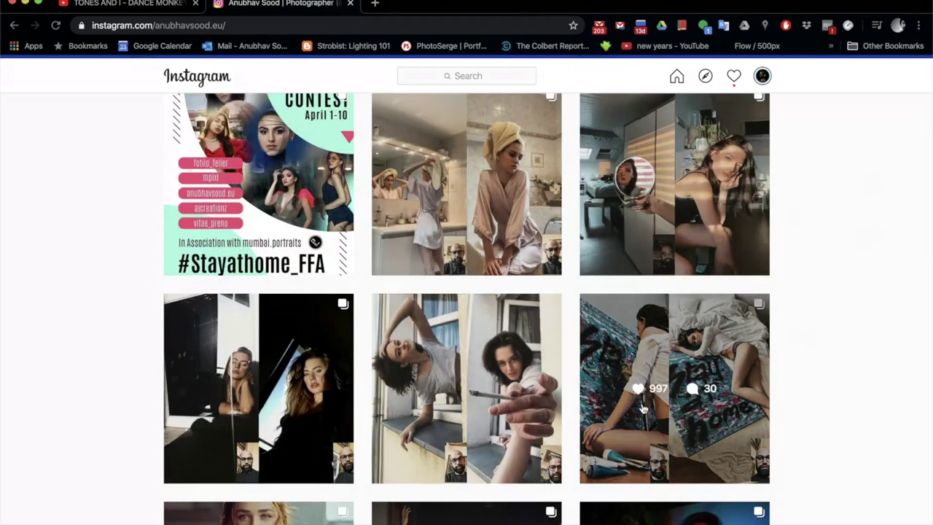
scroll(643, 408, "down", 5)
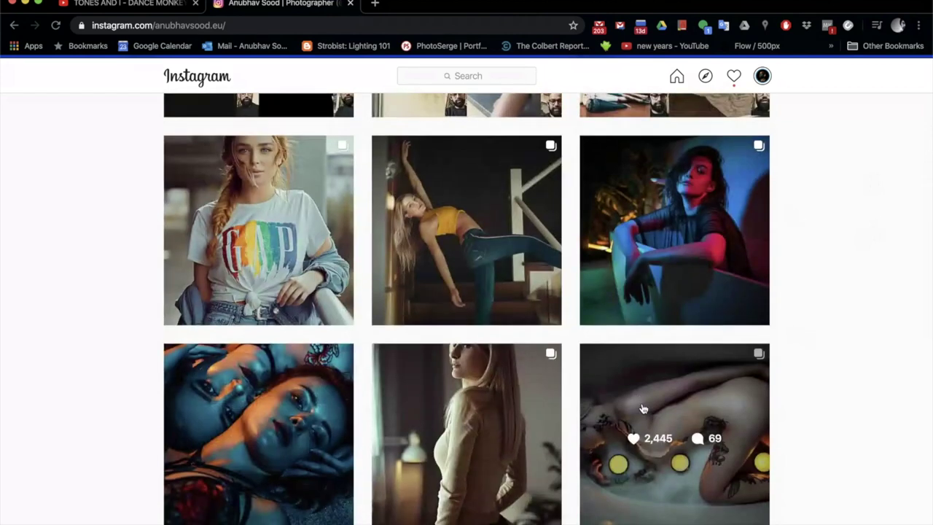
scroll(644, 408, "down", 1)
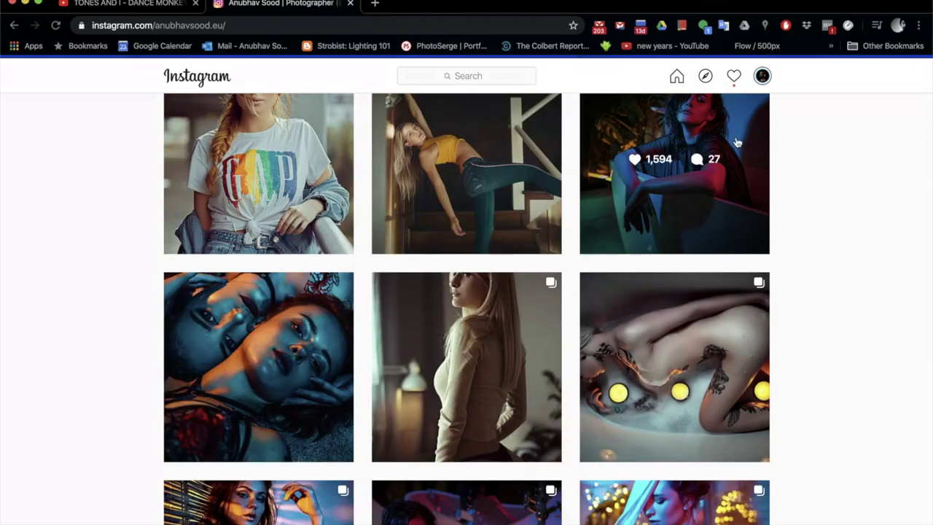
left_click(694, 211)
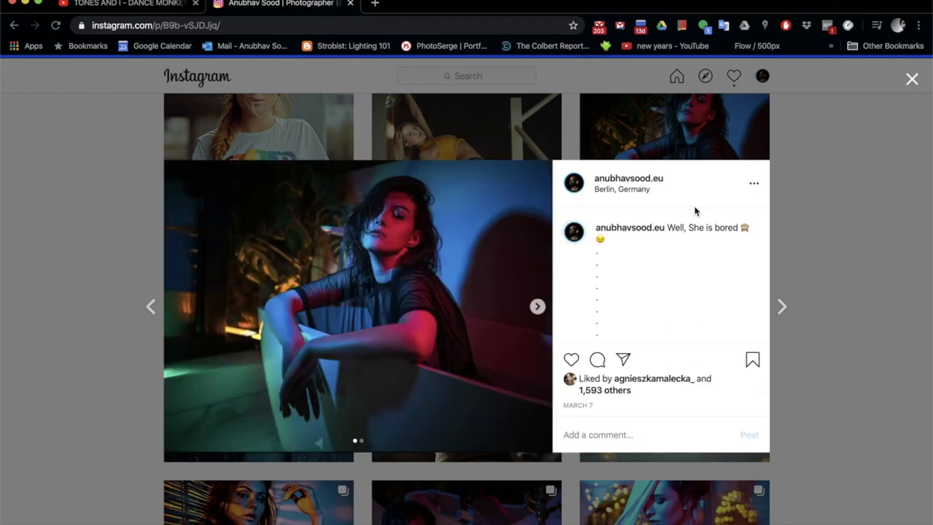
left_click(912, 79)
- Scroll further and view the post with the bokeh lights
scroll(626, 249, "down", 1)
scroll(625, 250, "down", 1)
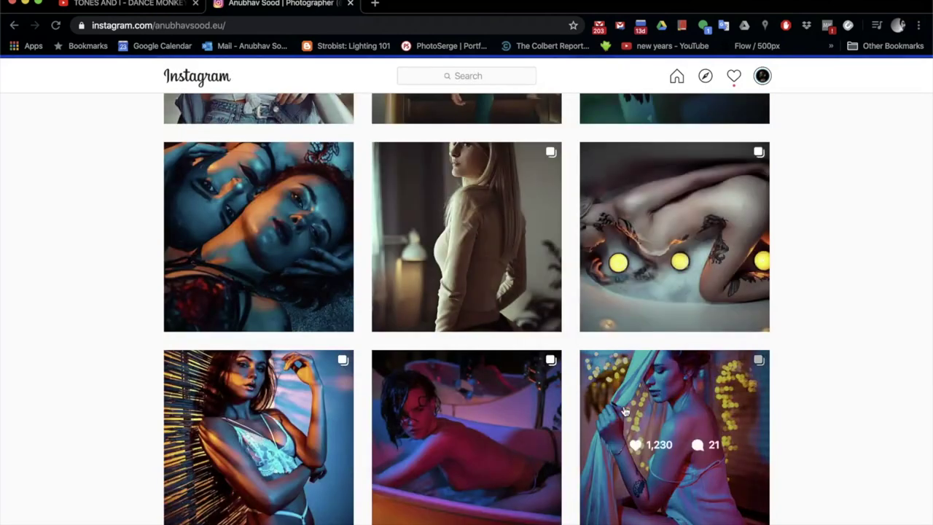
left_click(648, 419)
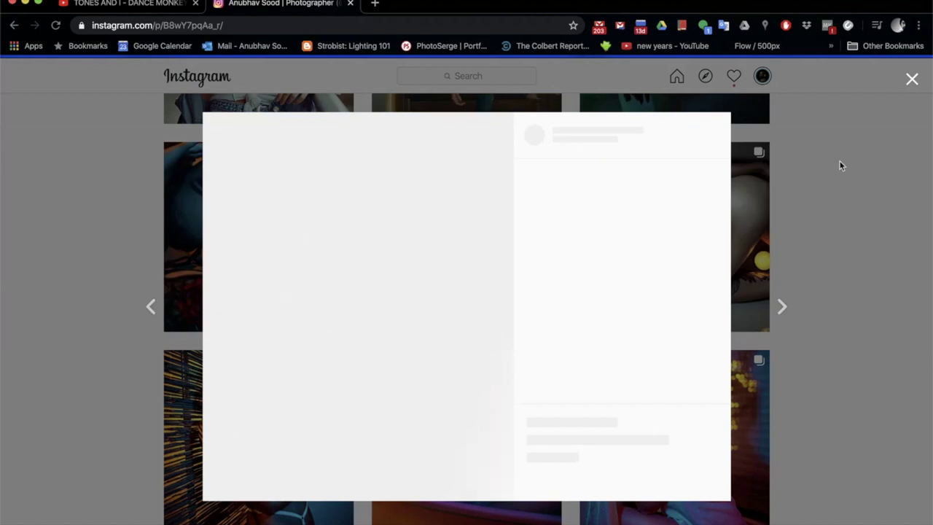
left_click(911, 80)
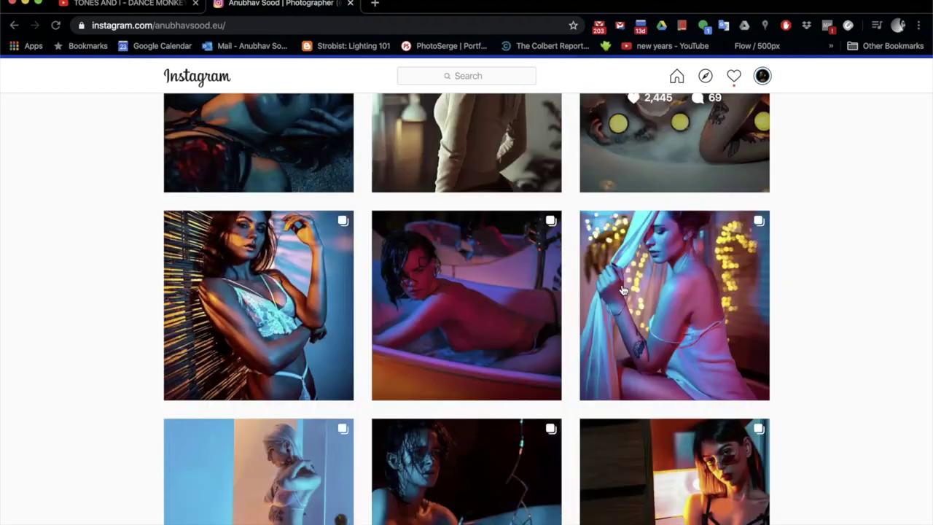
- Scroll down through the rest of the grid, back up, and minimize Chrome
scroll(624, 290, "down", 3)
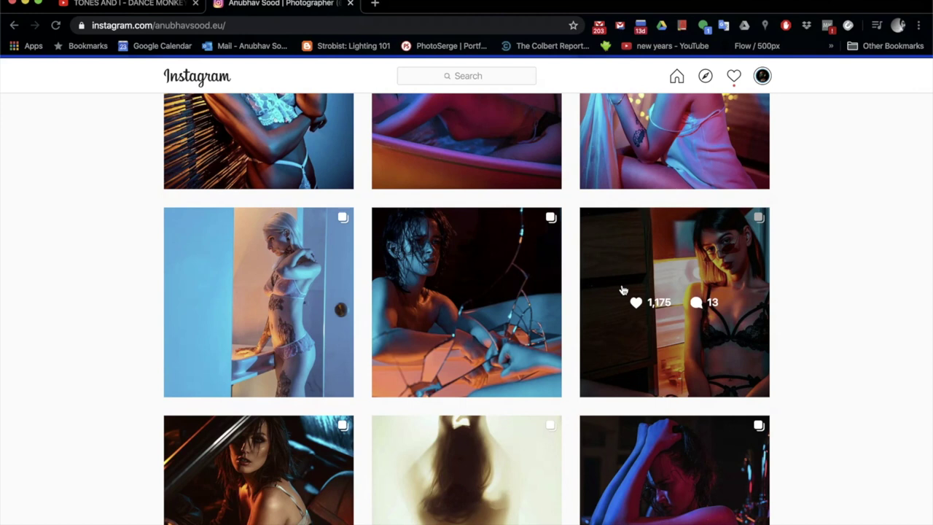
scroll(623, 290, "down", 2)
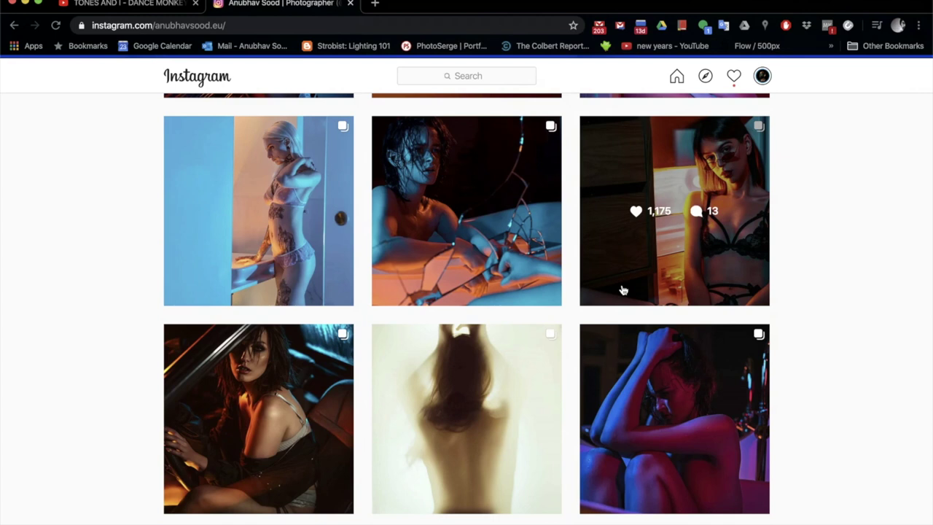
scroll(623, 290, "down", 5)
scroll(624, 290, "down", 1)
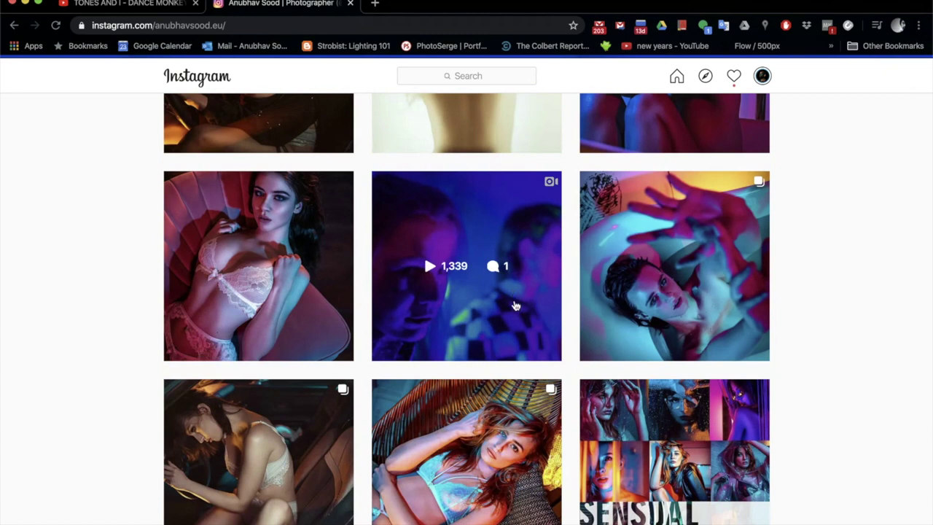
scroll(514, 306, "down", 1)
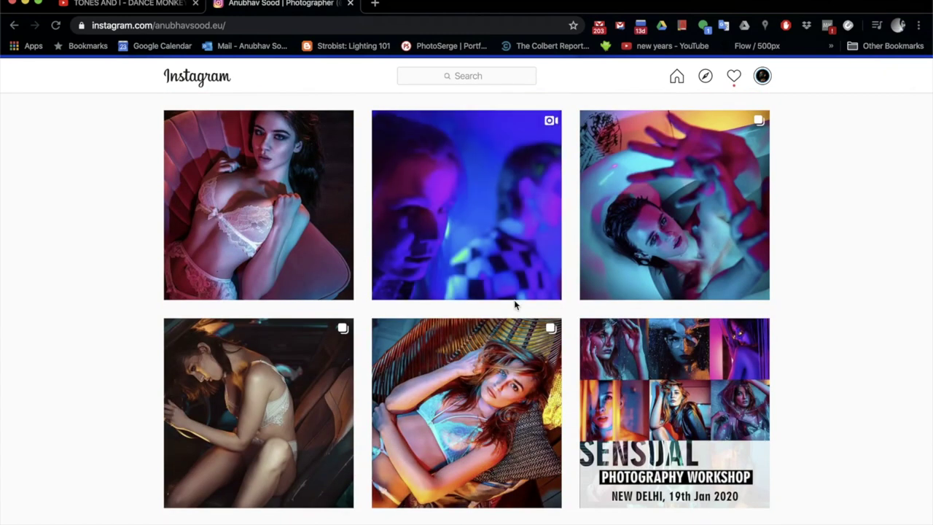
scroll(514, 304, "down", 1)
scroll(515, 305, "down", 3)
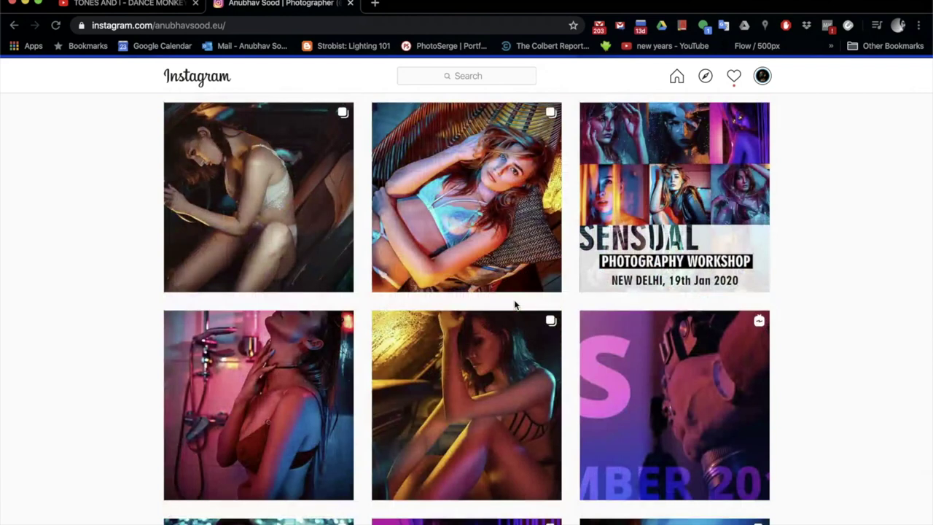
scroll(514, 305, "down", 10)
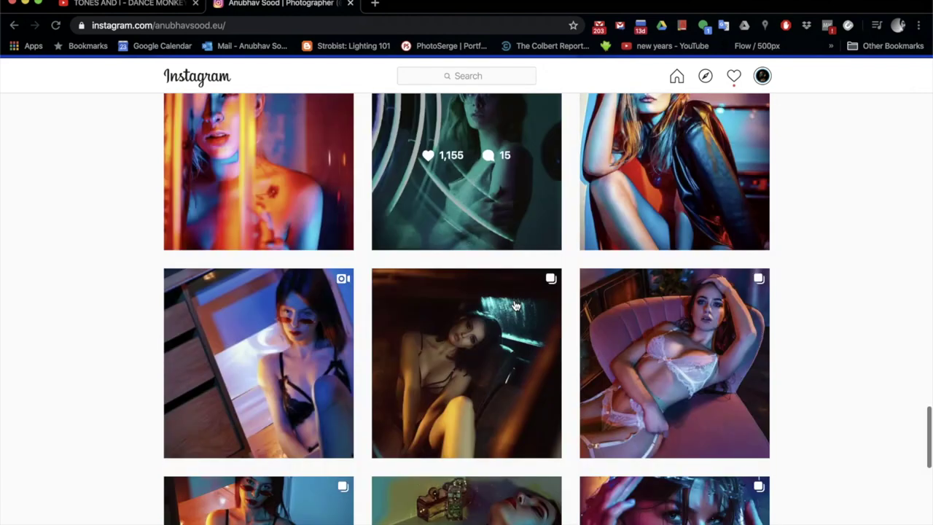
scroll(515, 305, "up", 15)
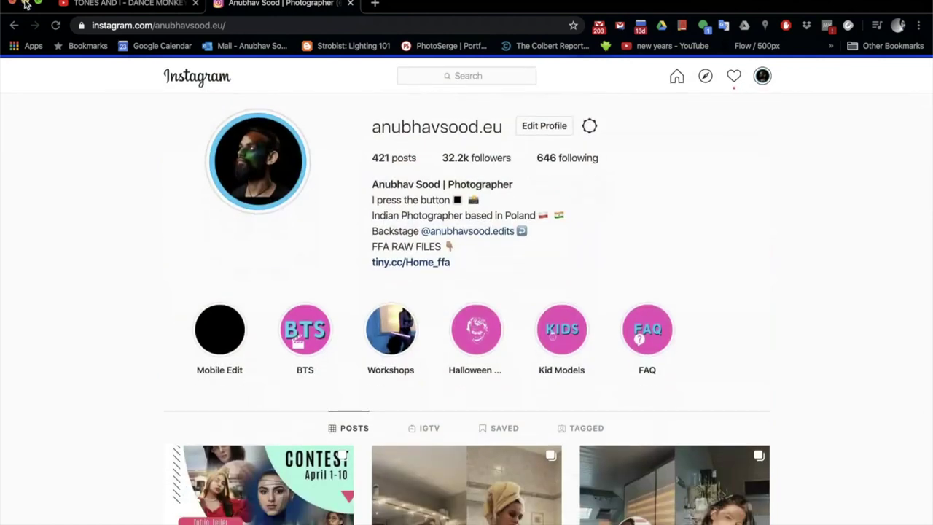
left_click(24, 3)
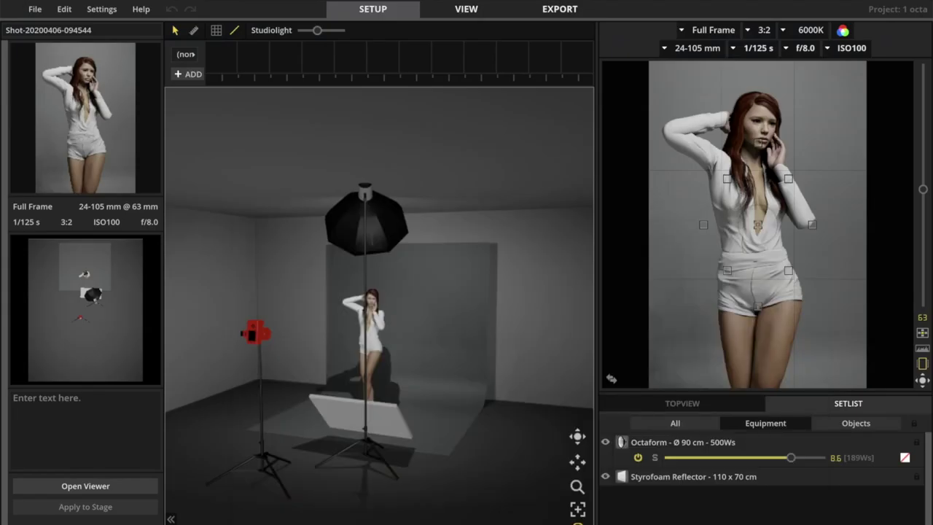
- Switch to Zoho Meeting and review the Q&A questions and the attendee list
mouse_move(382, 522)
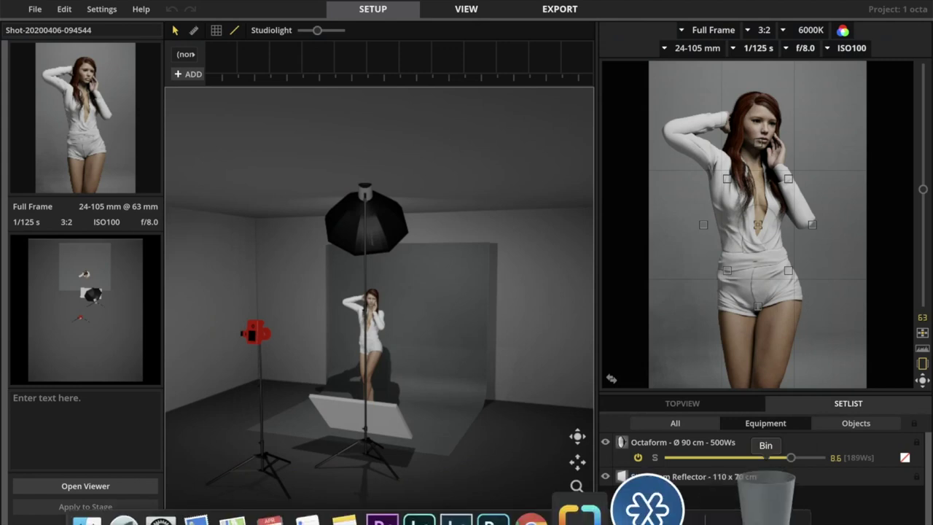
left_click(635, 487)
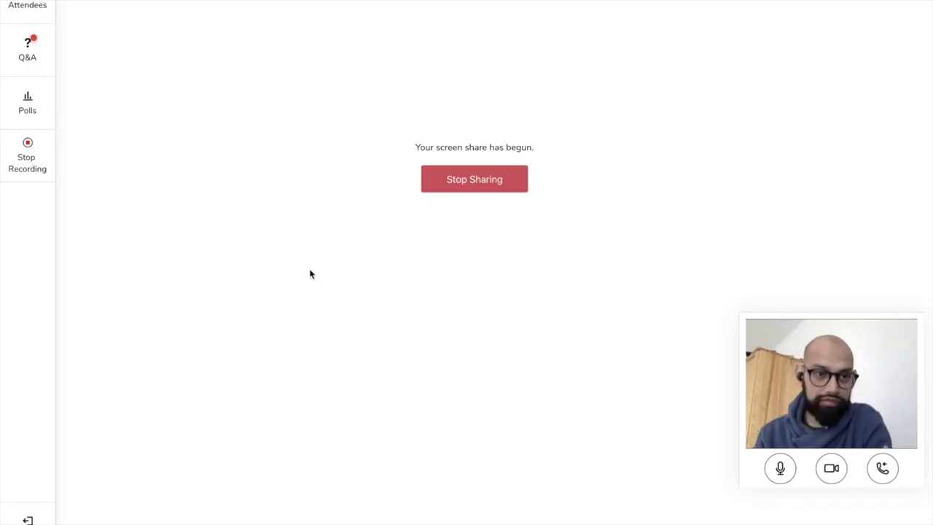
left_click(26, 55)
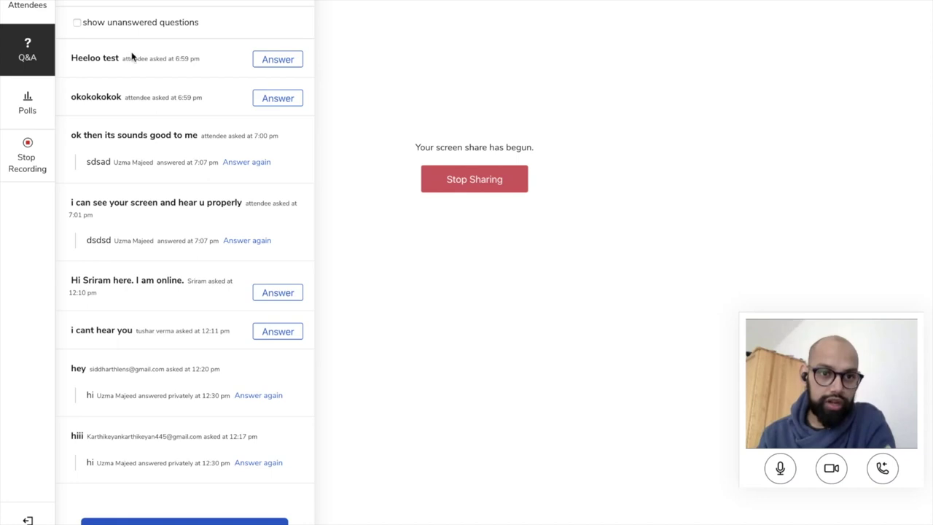
left_click(21, 16)
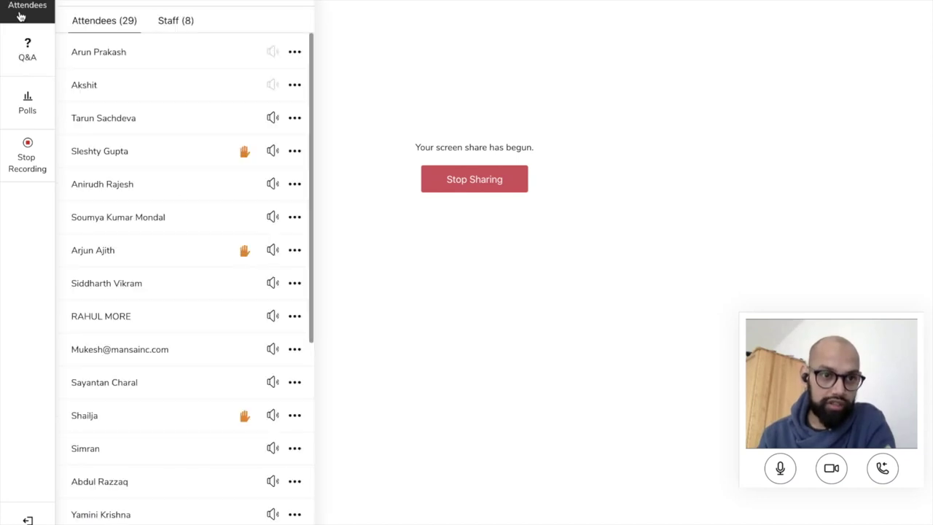
left_click(27, 53)
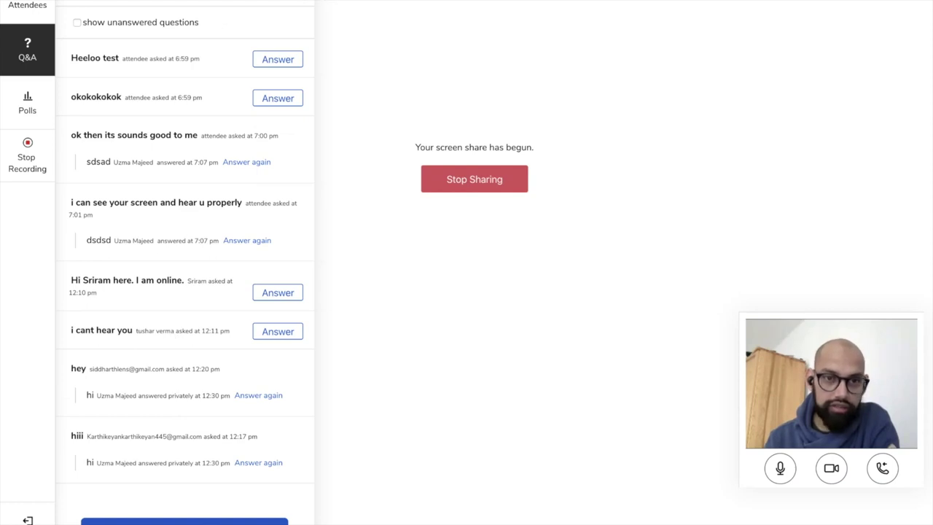
- Close the questions panel and return to set.a.light 3D
left_click(26, 49)
mouse_move(623, 514)
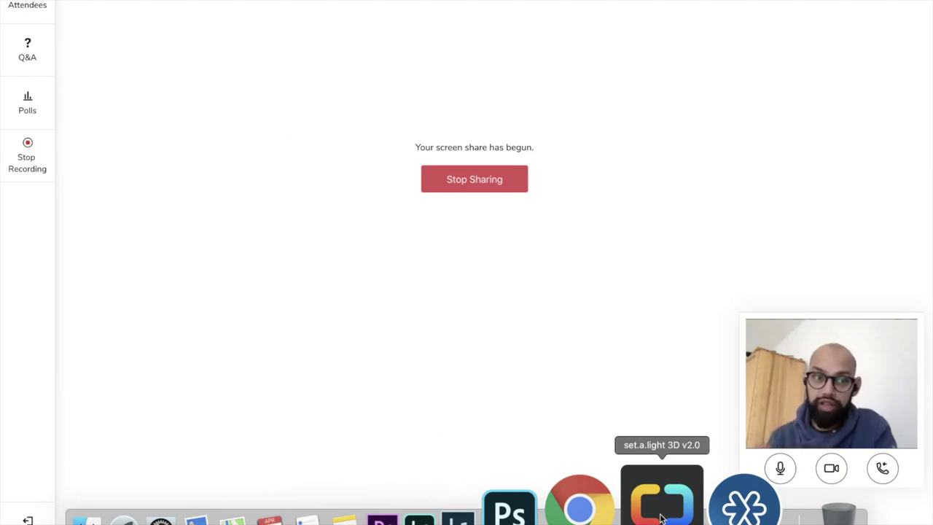
left_click(662, 503)
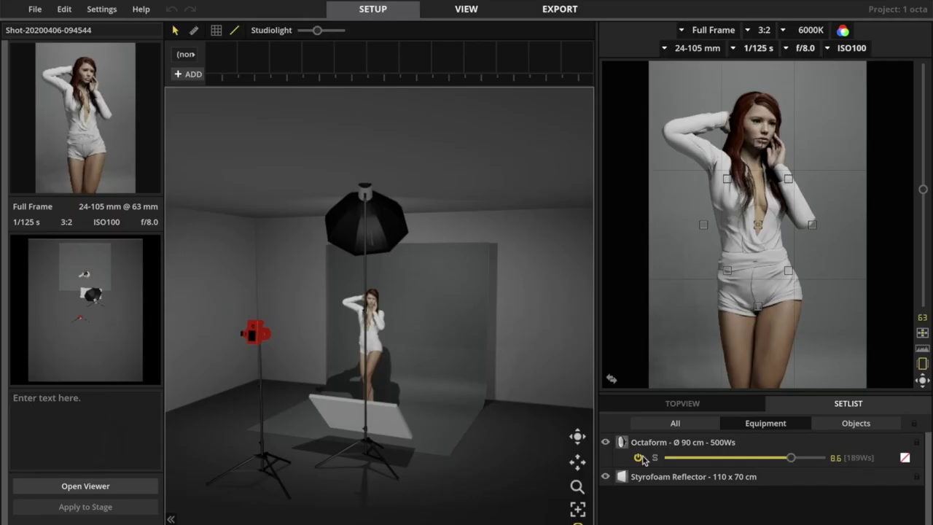
mouse_move(657, 374)
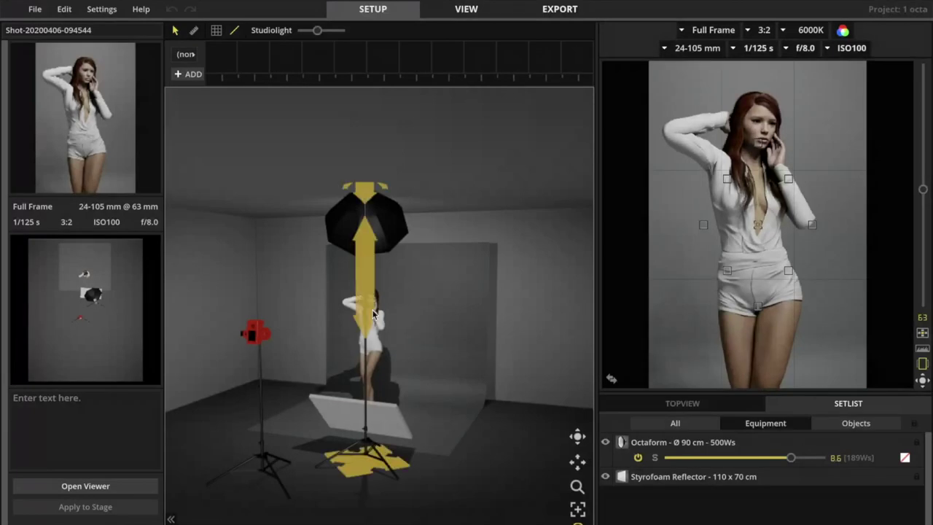
- Adjust the Octaform's height and tilt and shift it to the right
left_click(391, 226)
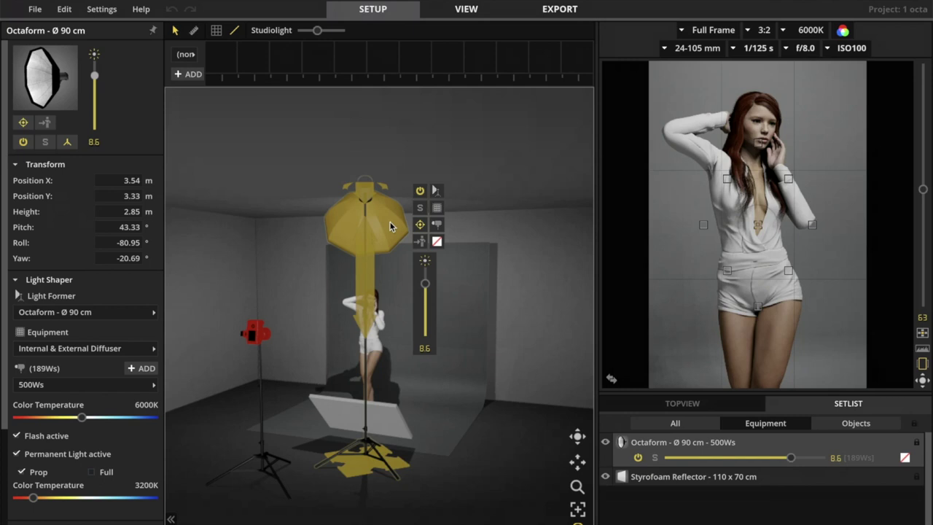
mouse_move(366, 252)
left_mouse_down()
mouse_move(365, 280)
mouse_move(365, 244)
mouse_move(366, 258)
left_mouse_up()
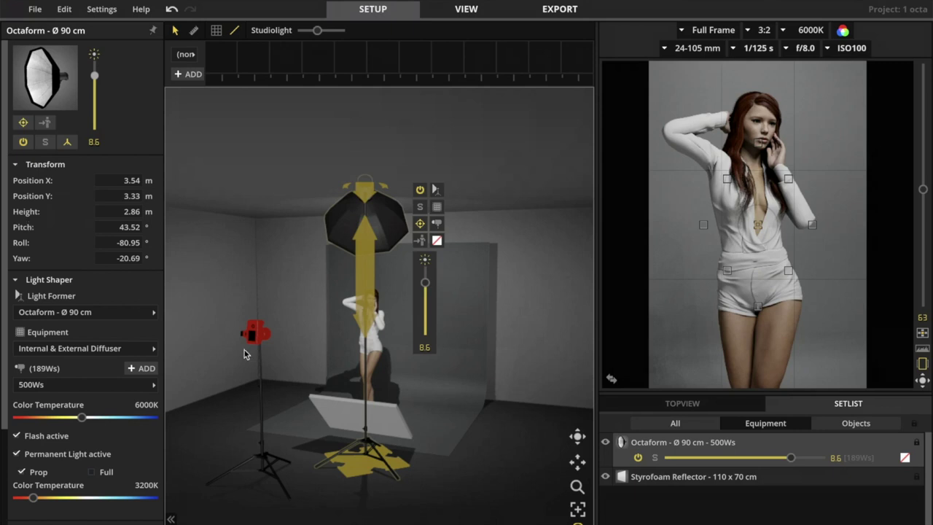
left_click_drag(363, 458, 385, 458)
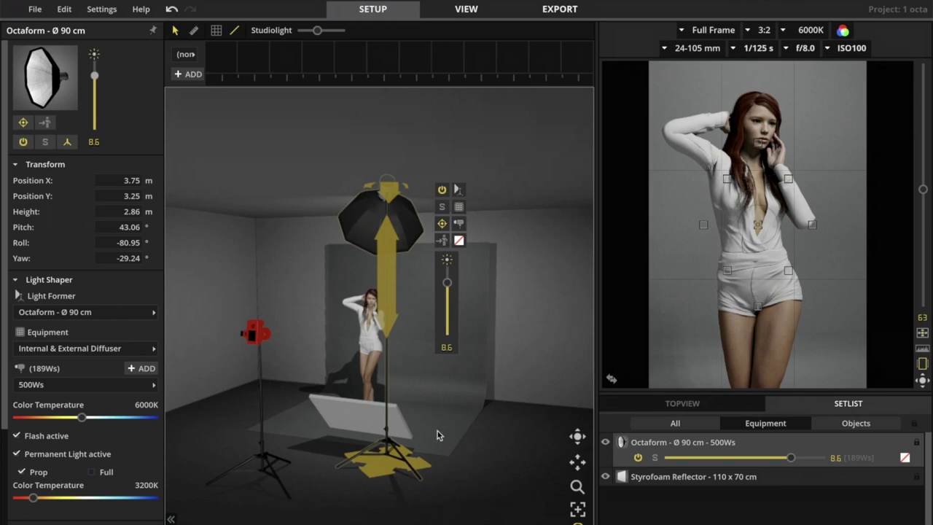
- Swing the Octaform to the model's left at 26° yaw and turn the camera toward her
left_click_drag(391, 456, 409, 450)
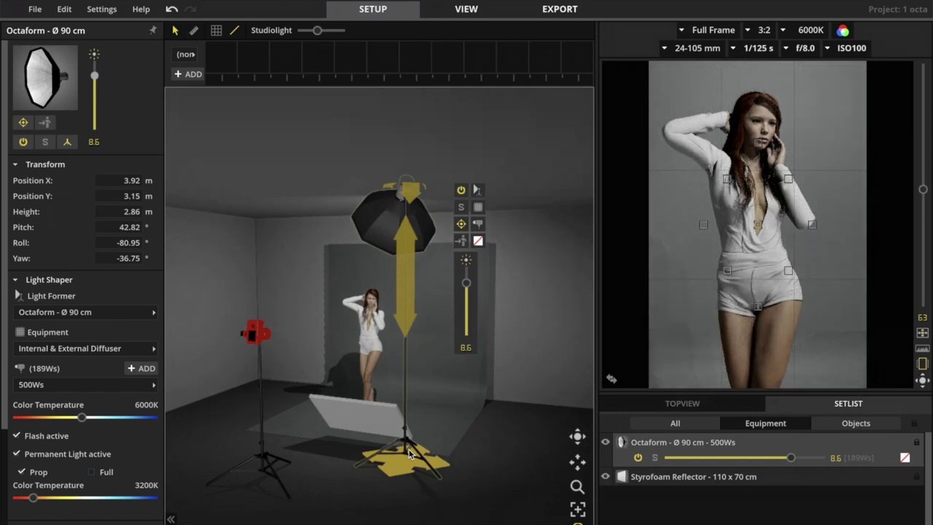
left_click_drag(409, 448, 308, 435)
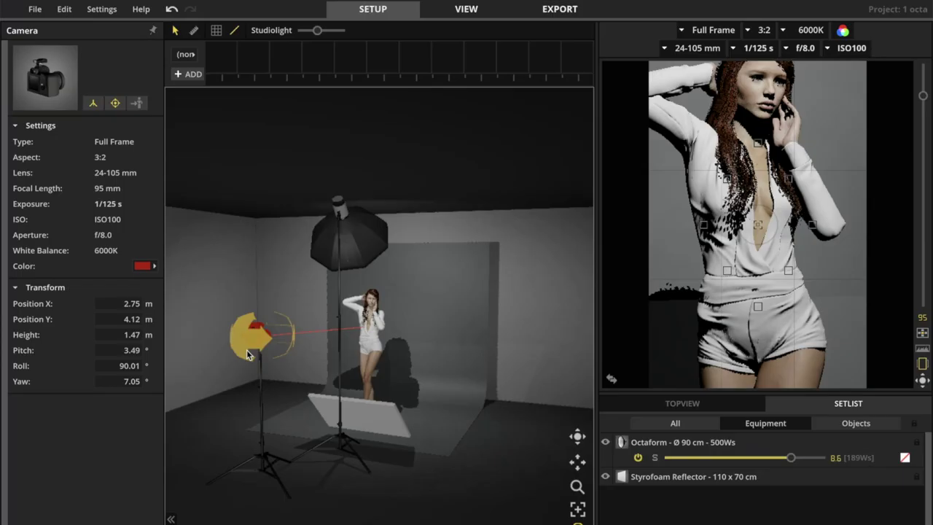
left_click_drag(247, 349, 251, 430)
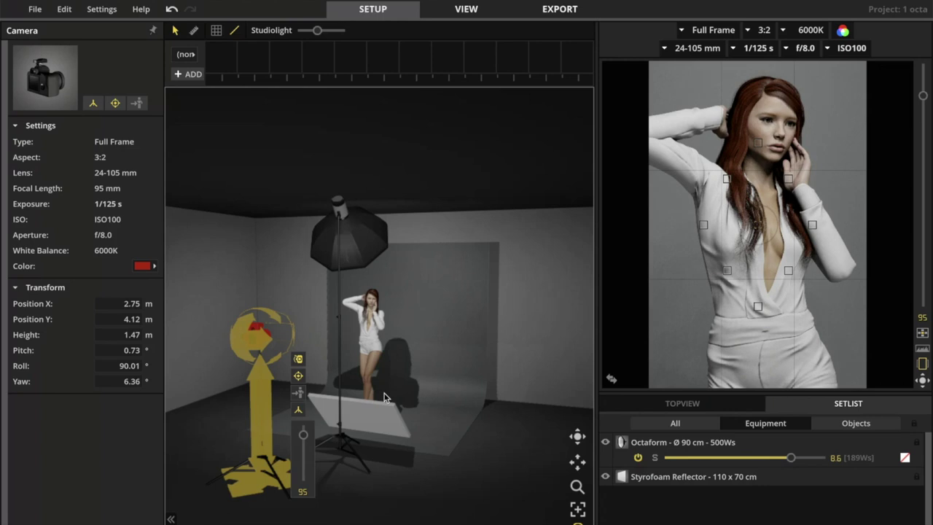
- Rotate the Styrofoam reflector to about -52° roll and turn it slightly
left_click(368, 412)
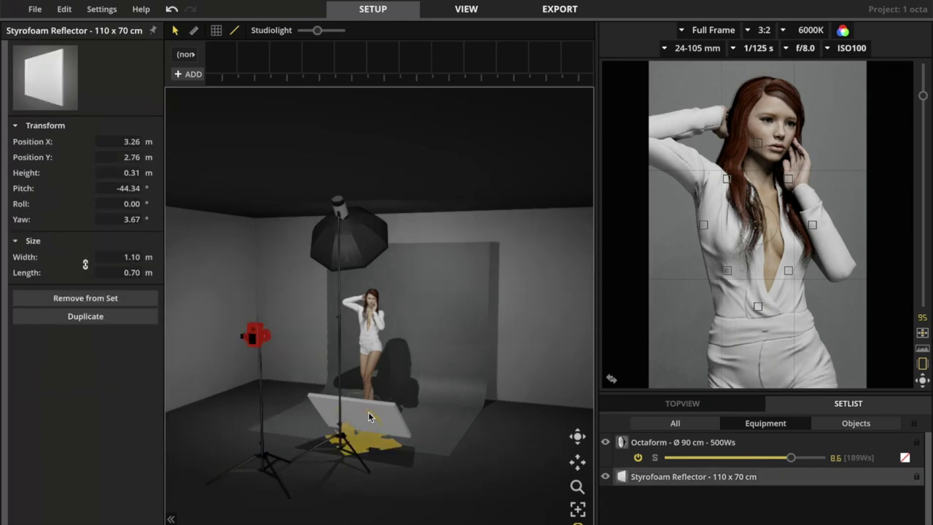
left_click_drag(368, 411, 385, 413)
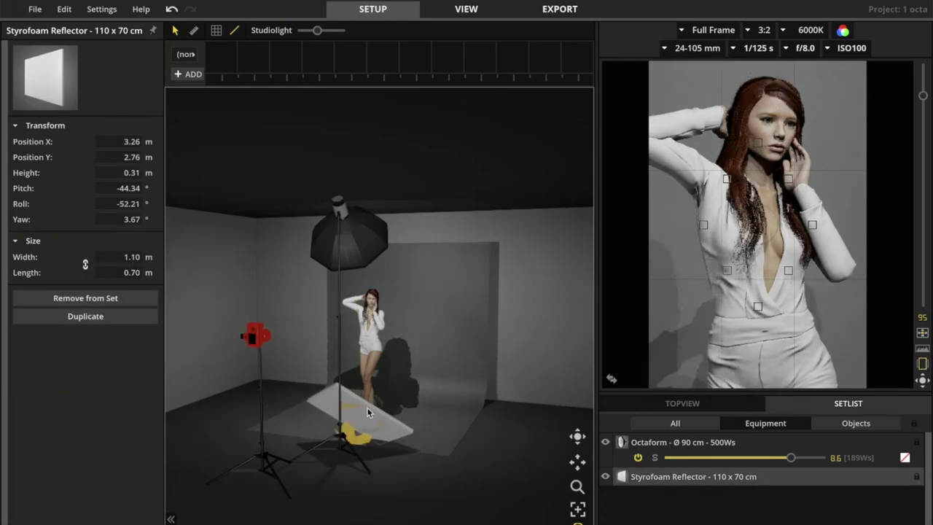
left_click_drag(358, 442, 423, 445)
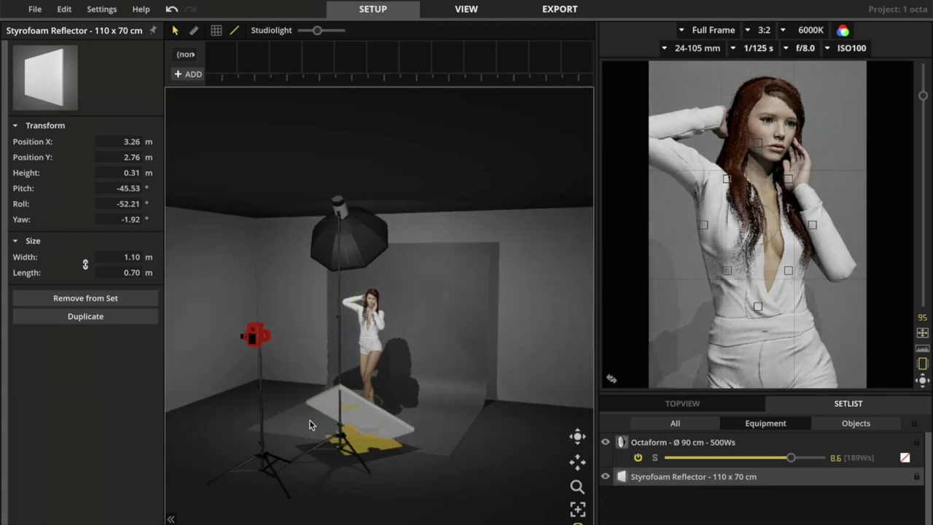
- Reposition the Octaform light and hide the reflector from the scene
left_click(339, 437)
left_click_drag(340, 436, 365, 415)
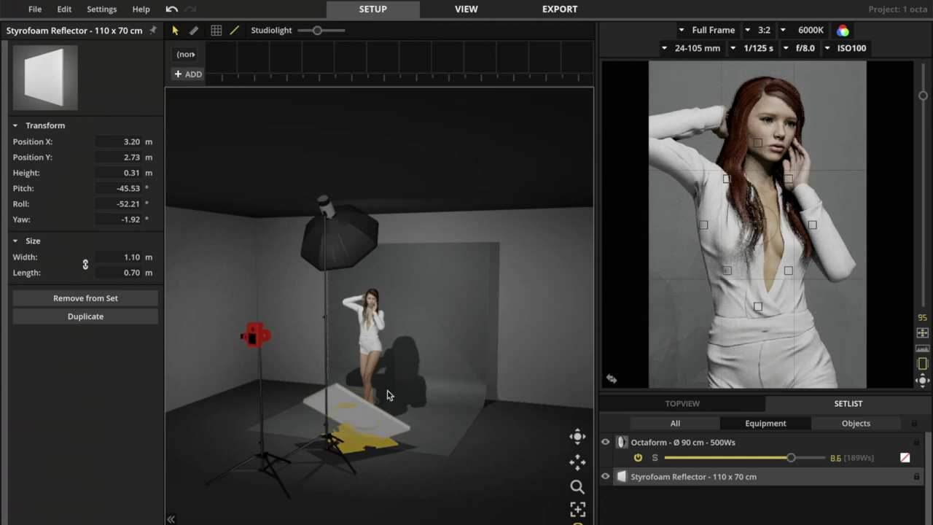
left_click(606, 477)
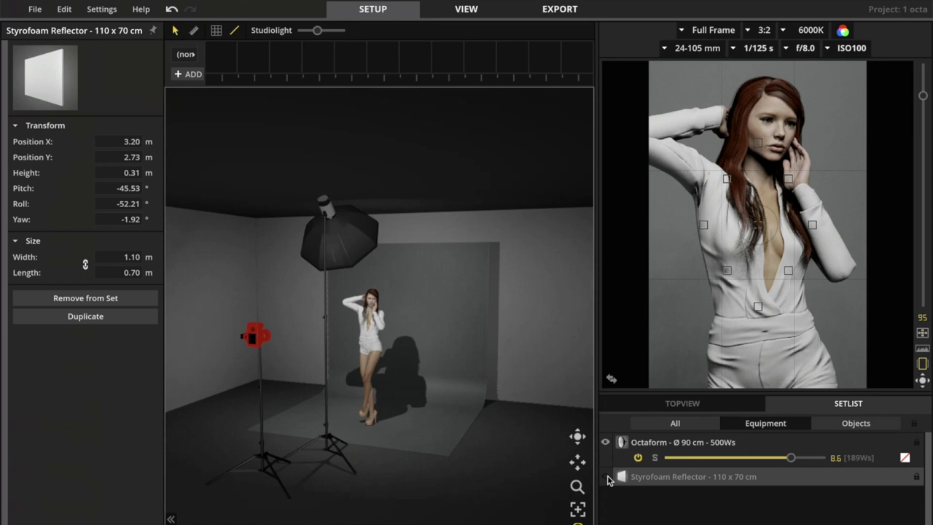
- Show the Styrofoam reflector in the scene again
left_click(608, 478)
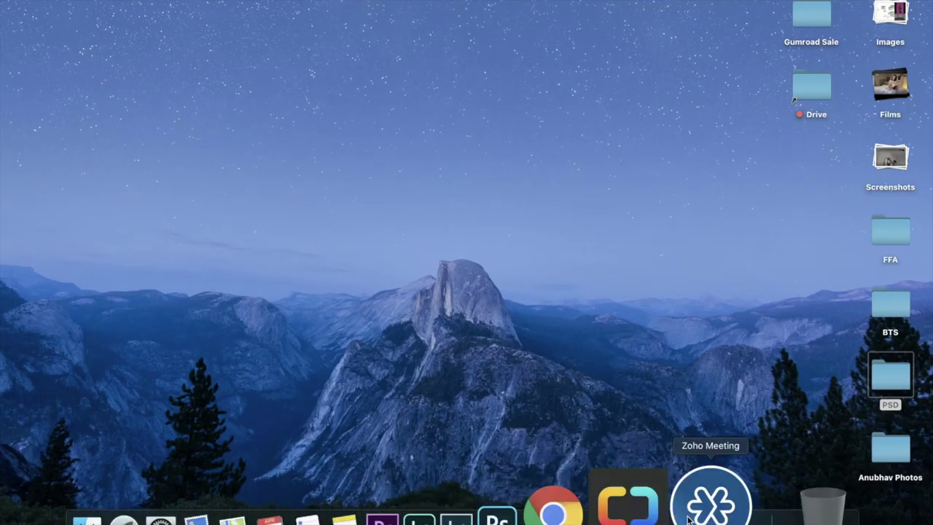
- Bring Zoho Meeting forward and read through the audience Q&A questions
left_click(710, 503)
left_click(35, 52)
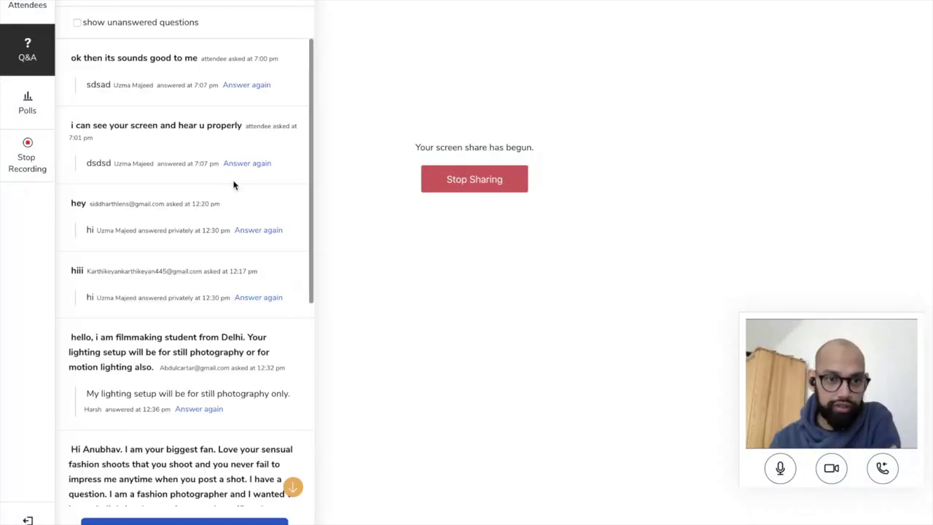
scroll(202, 345, "down", 2)
scroll(199, 346, "down", 3)
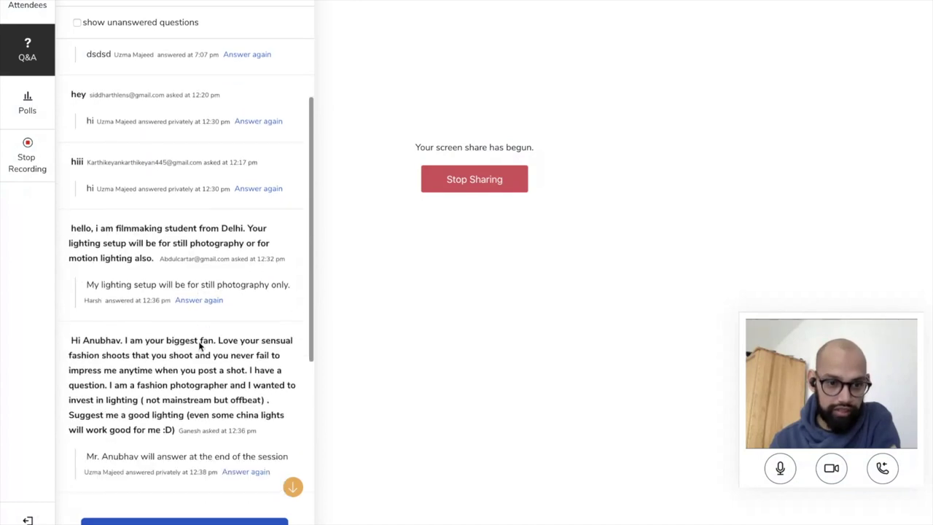
scroll(199, 346, "down", 2)
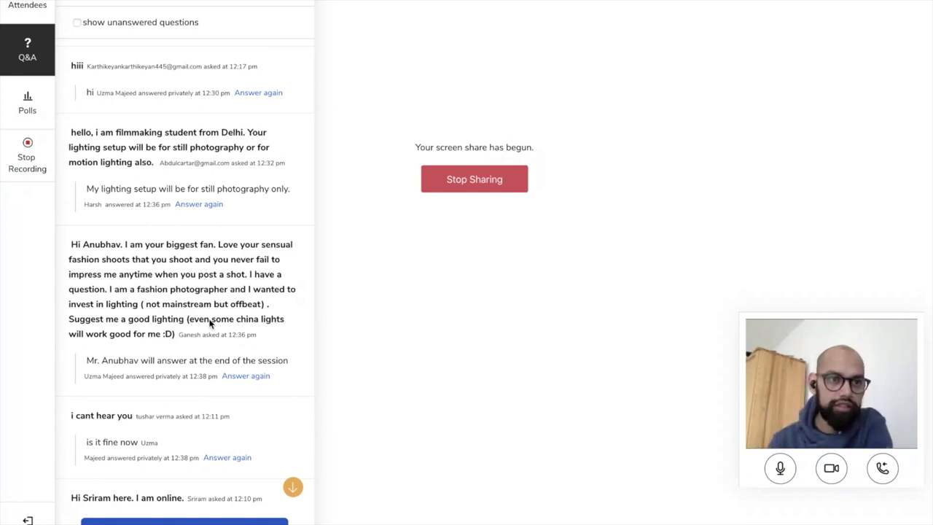
scroll(210, 324, "down", 3)
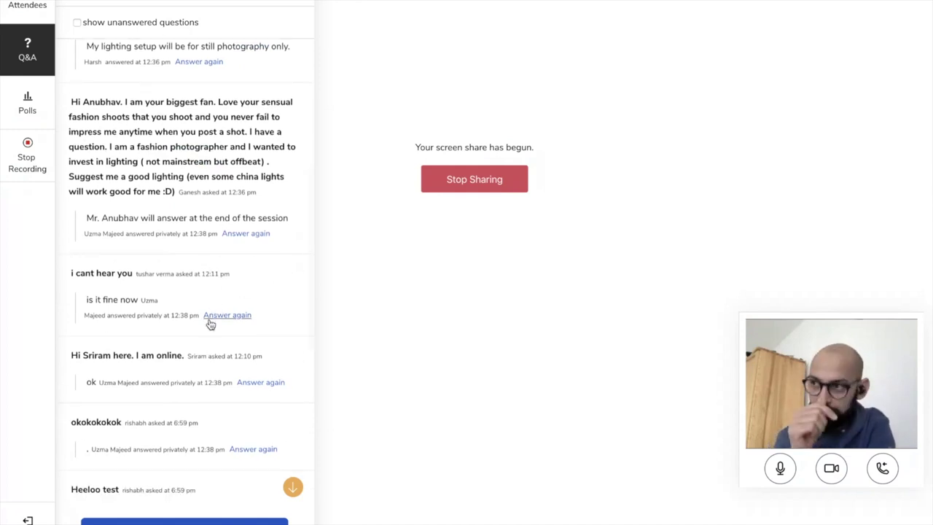
scroll(210, 324, "down", 2)
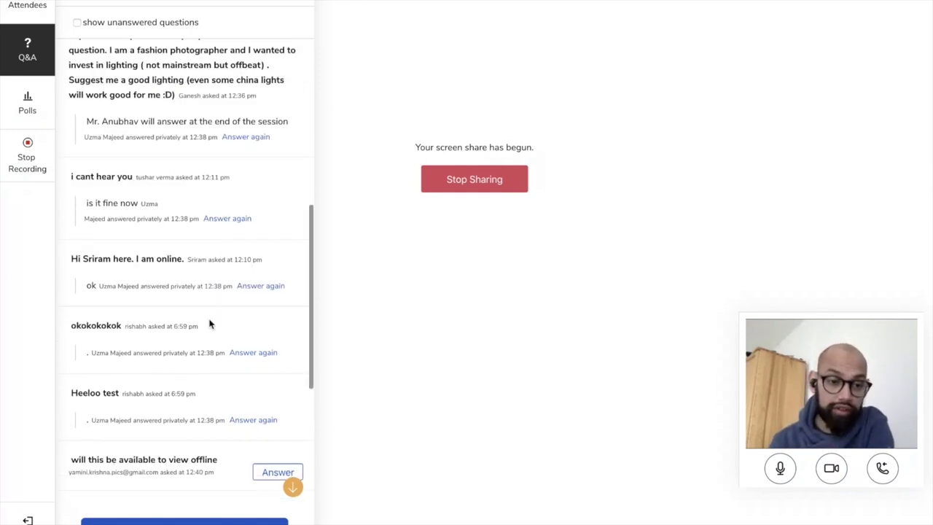
scroll(210, 324, "down", 3)
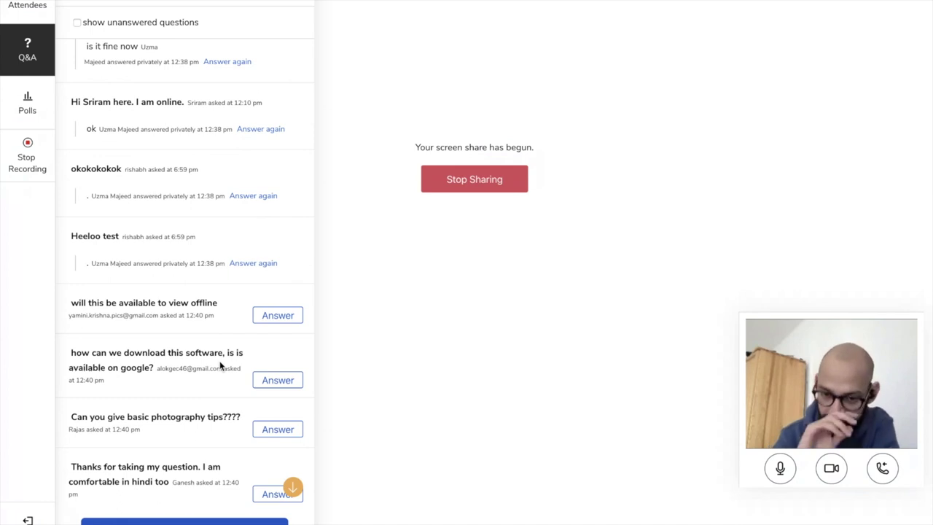
scroll(222, 365, "down", 2)
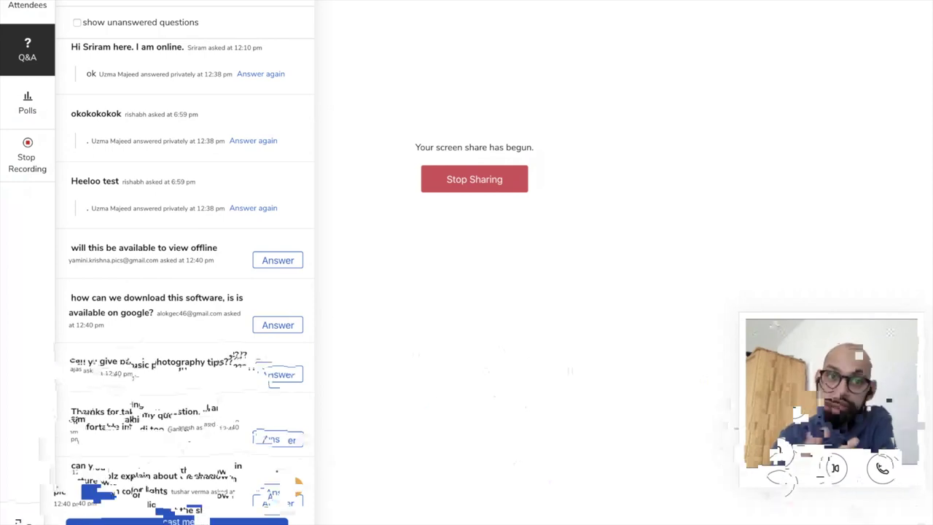
scroll(217, 396, "down", 2)
scroll(216, 397, "down", 1)
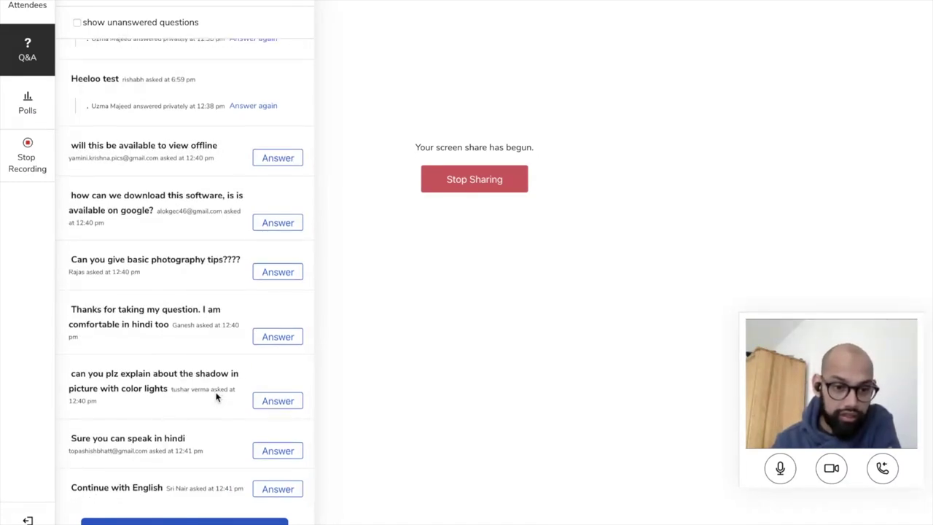
scroll(216, 397, "down", 1)
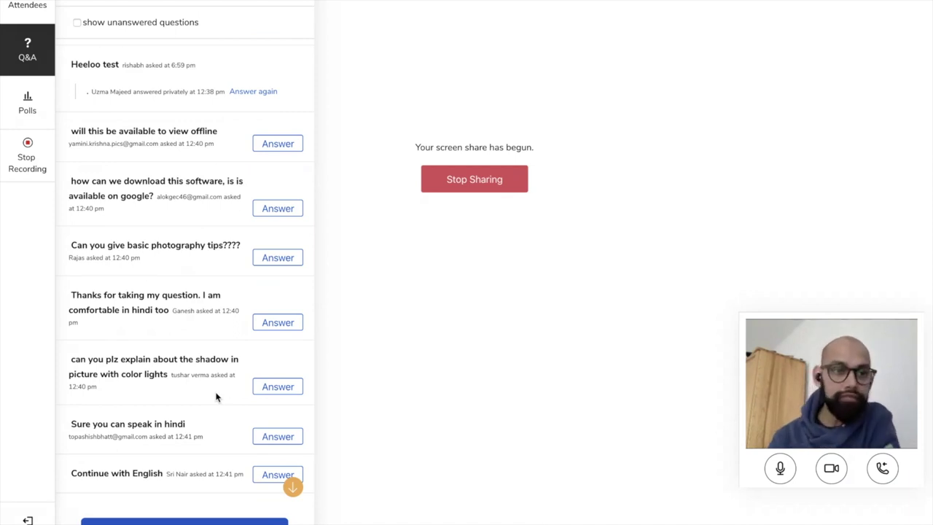
- Check the attendee list, then return to the audience questions
left_click(25, 13)
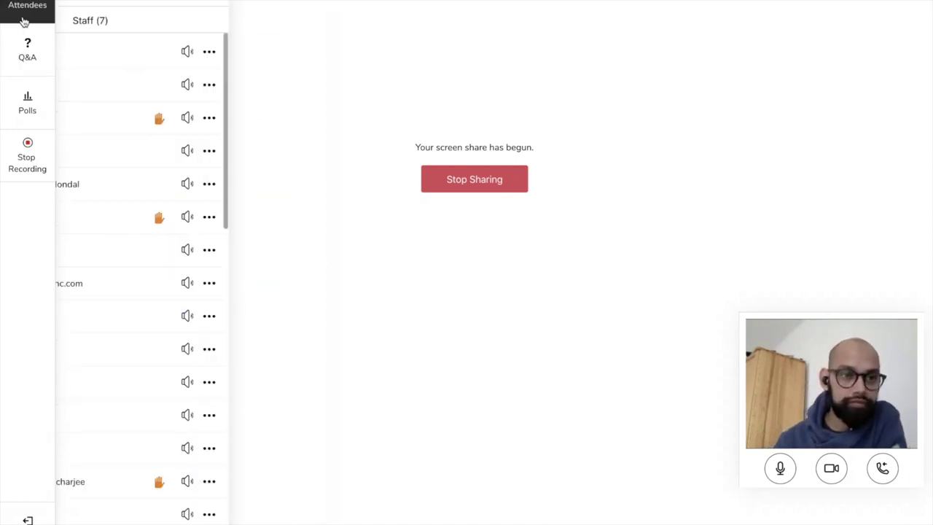
left_click(28, 51)
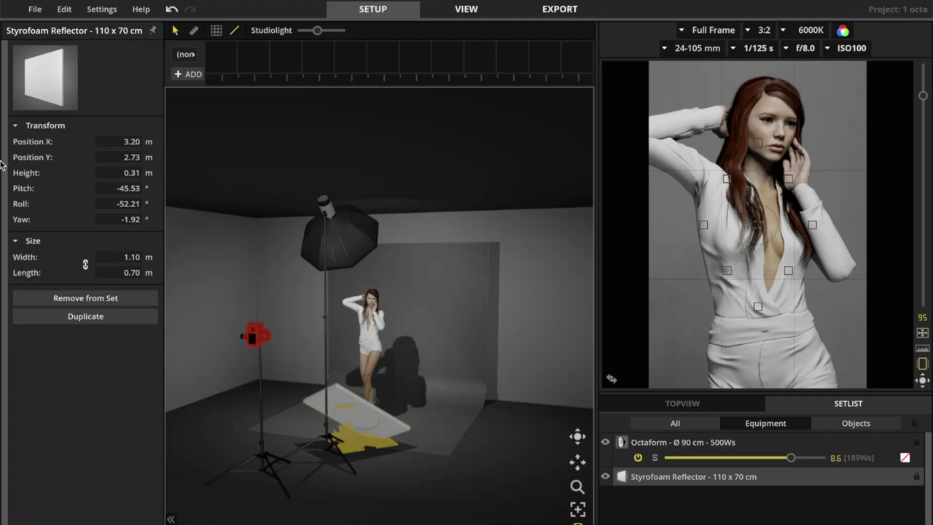
- Tilt the floor Styrofoam reflector to -49.44° pitch and 1.43° yaw, then open File
left_click(385, 381)
left_click(375, 372)
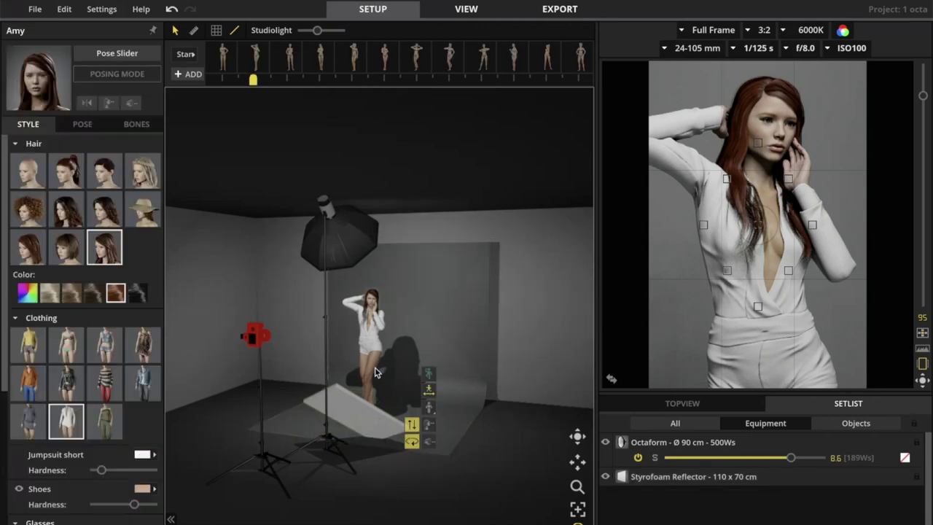
left_click(358, 416)
left_click_drag(354, 447, 310, 495)
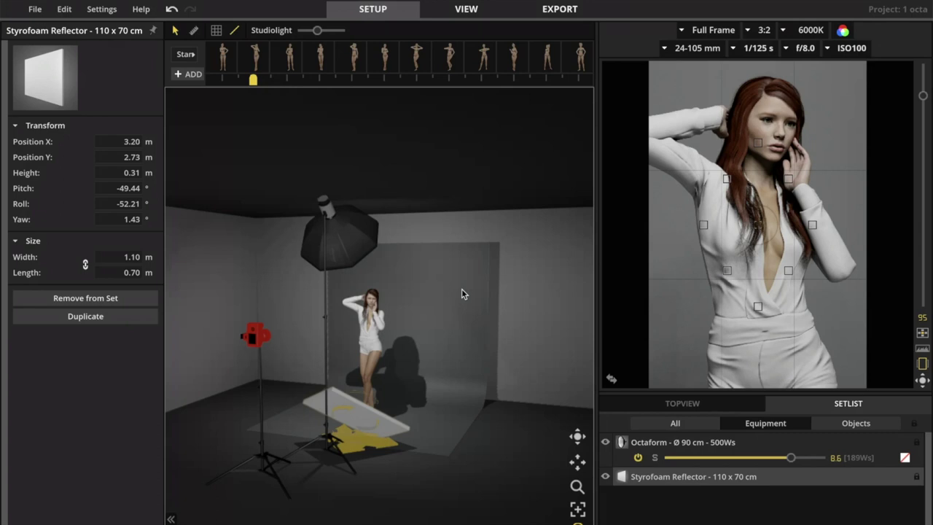
left_click(36, 9)
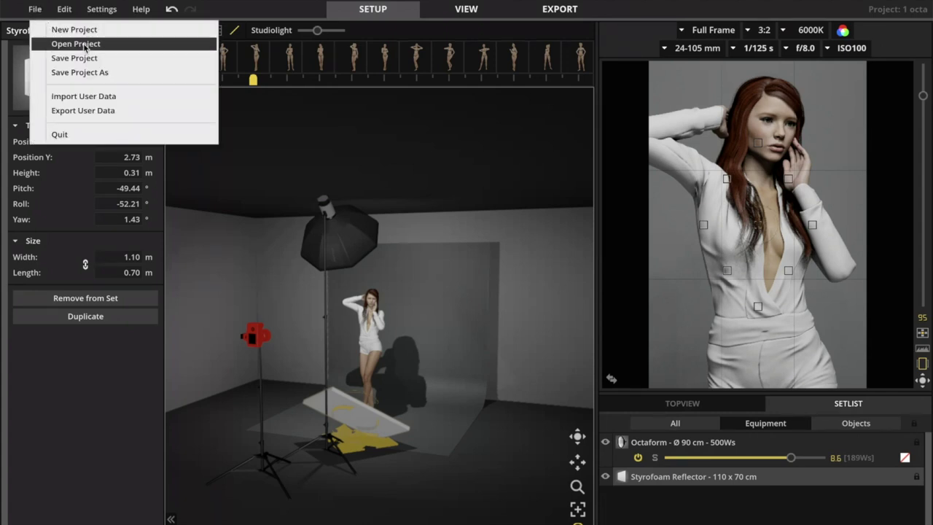
- Open the saved project 3 Light.set, discarding the current set's unsaved changes
left_click(76, 44)
left_click(558, 313)
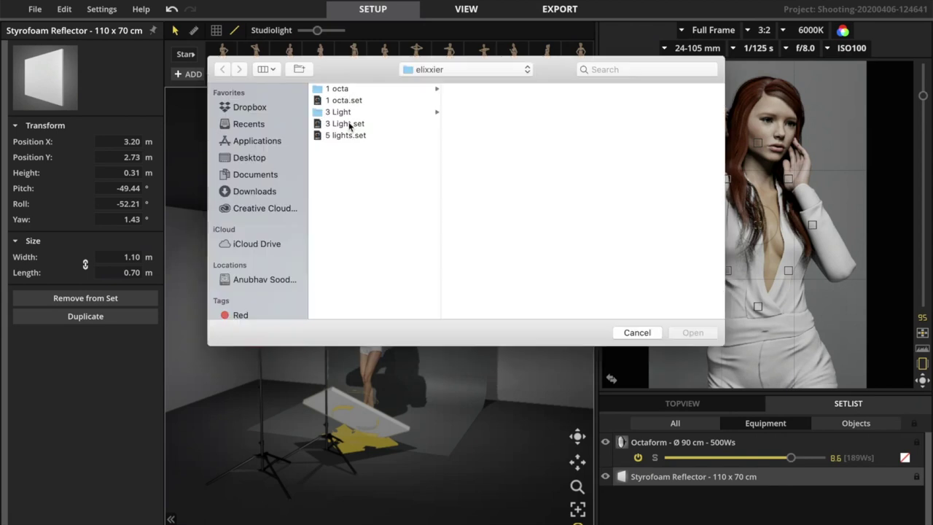
left_click(347, 125)
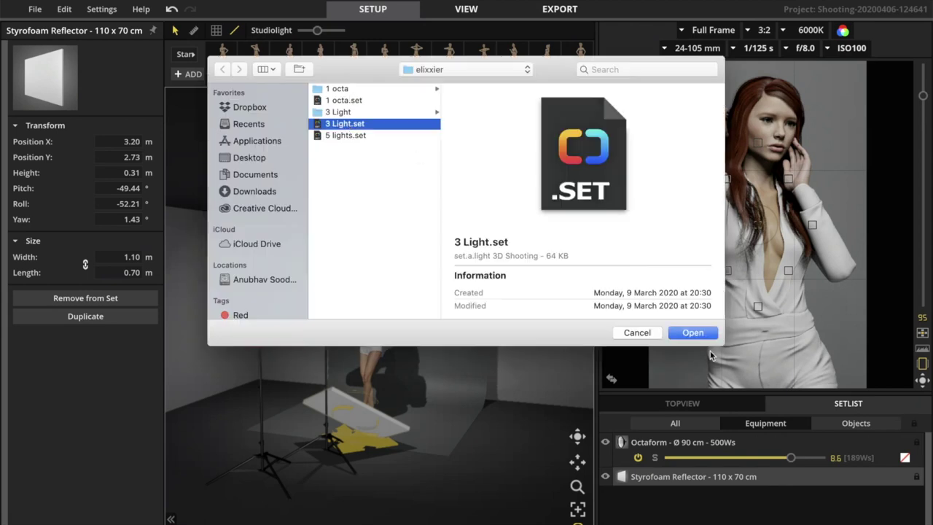
left_click(697, 334)
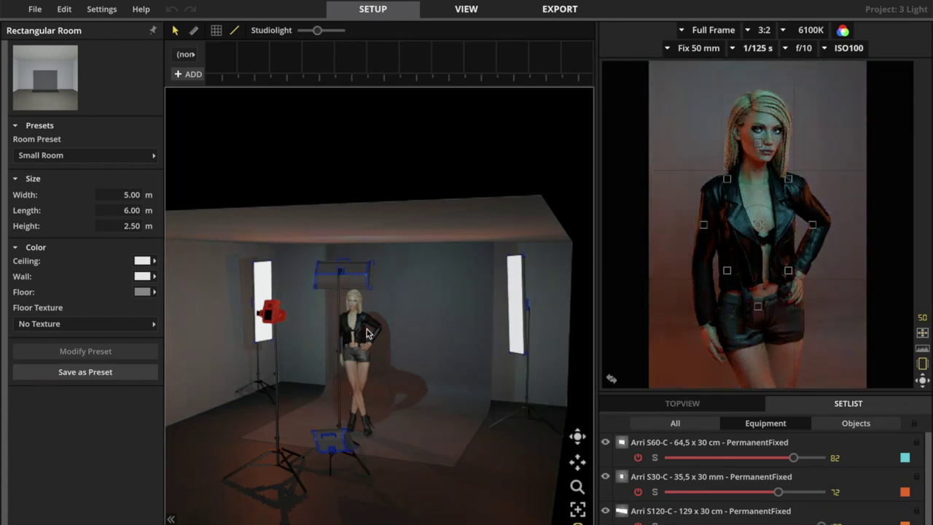
- Orbit to a wider, lower view showing the whole studio and both strip softboxes
left_click_drag(578, 503, 640, 386)
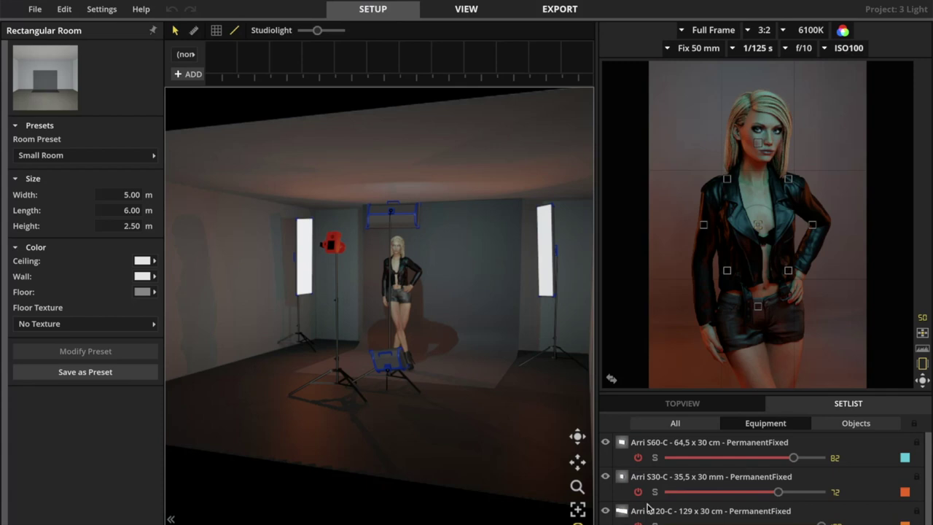
scroll(648, 509, "down", 1)
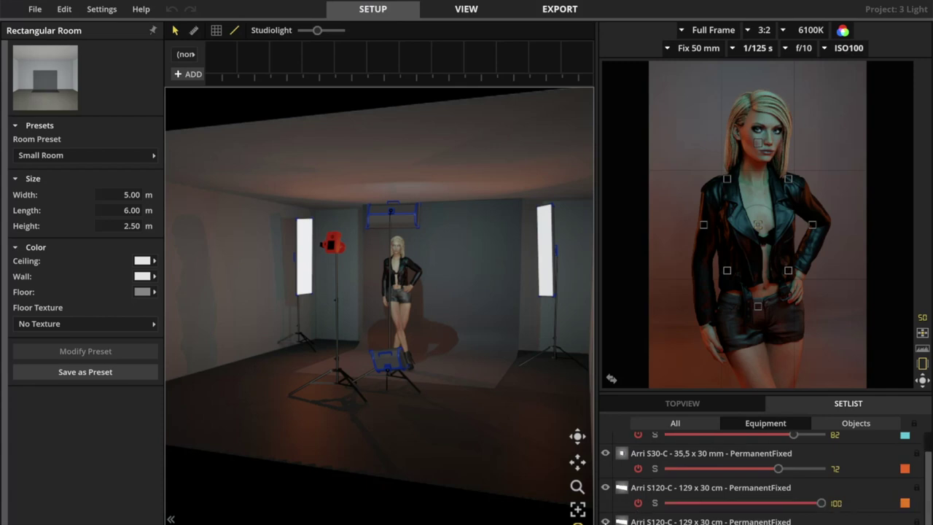
- Hide the Arri S120-C strip softbox, S30-C and S60-C lights from the set
left_click(606, 487)
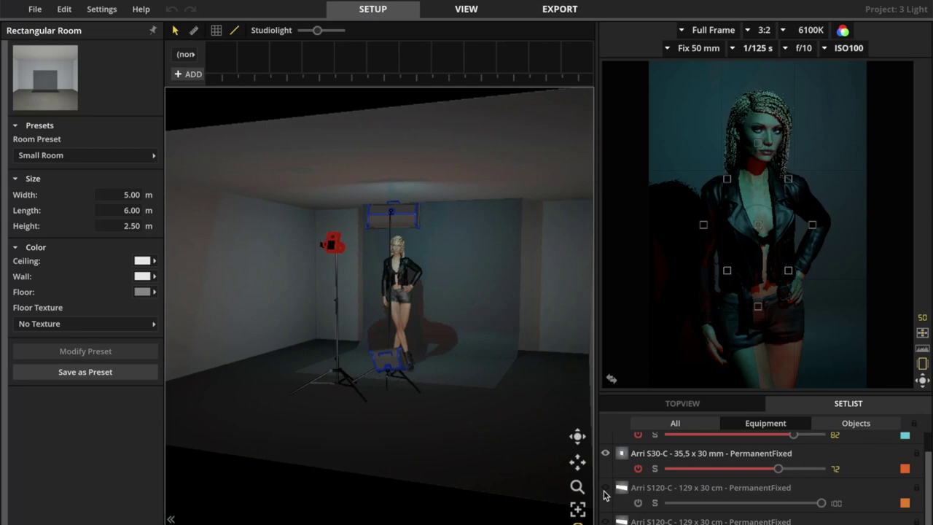
scroll(605, 492, "up", 1)
left_click(605, 476)
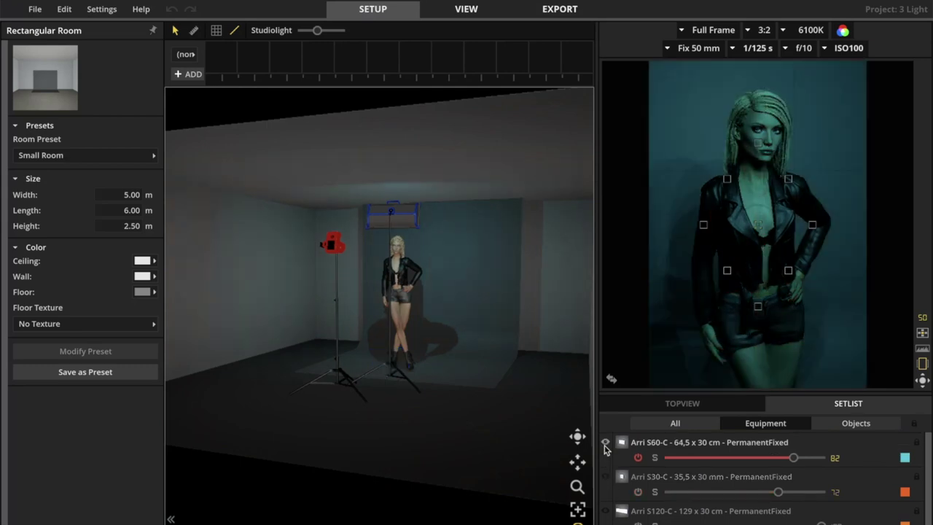
left_click(605, 442)
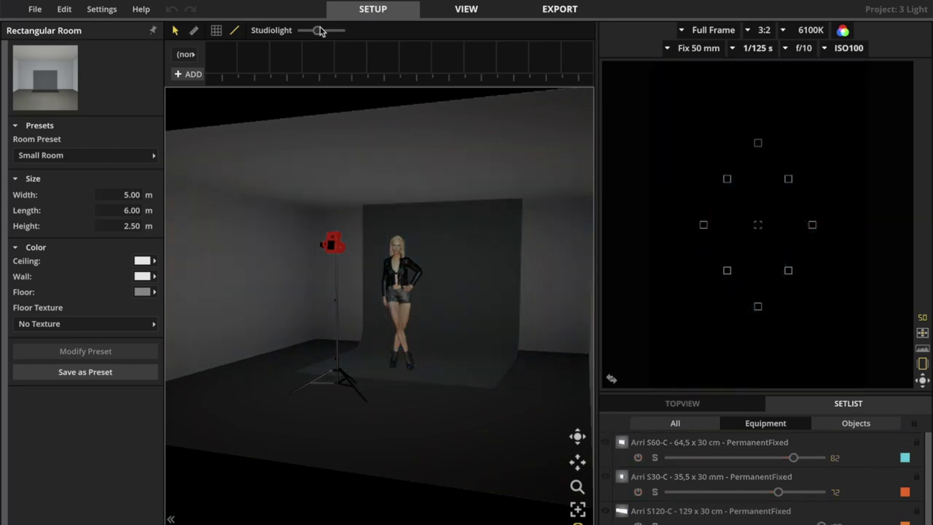
- Push the Studiolight ambient slider to maximum, after briefly dropping it to zero
left_click_drag(319, 30, 368, 46)
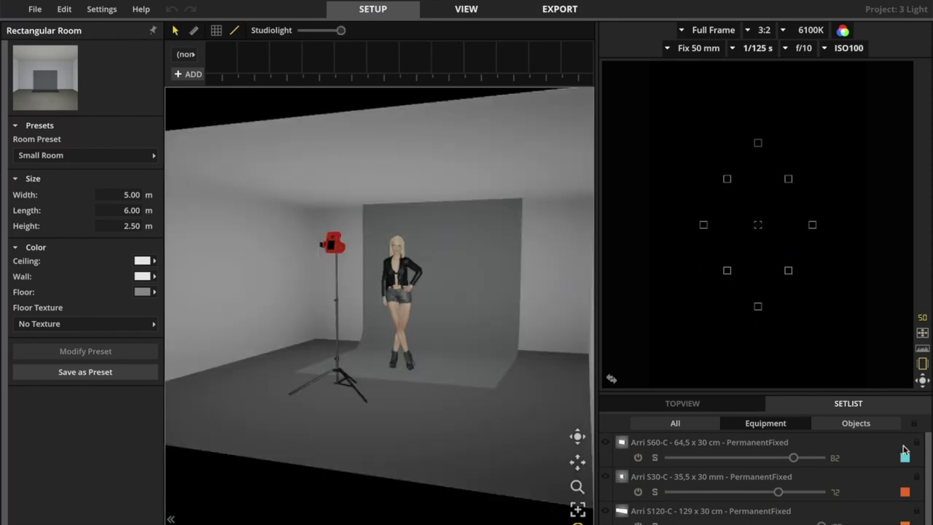
mouse_move(711, 256)
left_click_drag(341, 34, 251, 46)
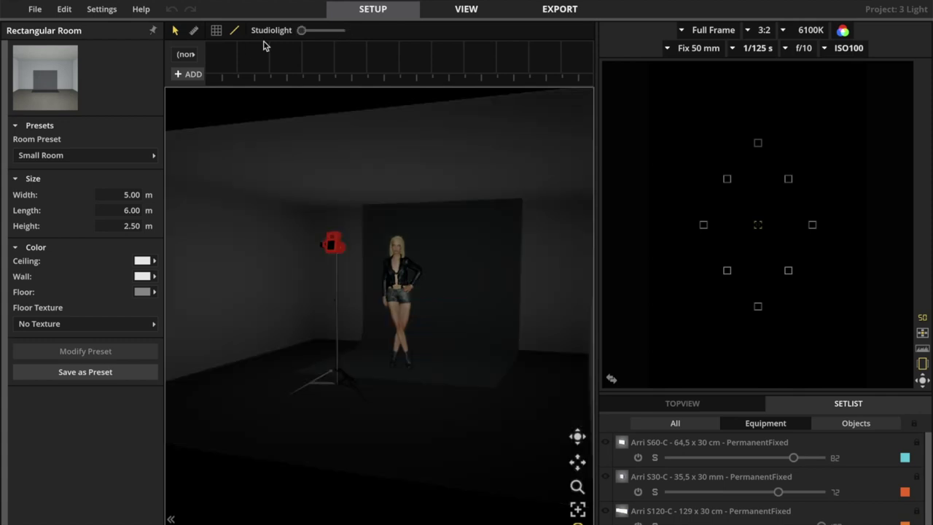
left_click_drag(301, 30, 409, 37)
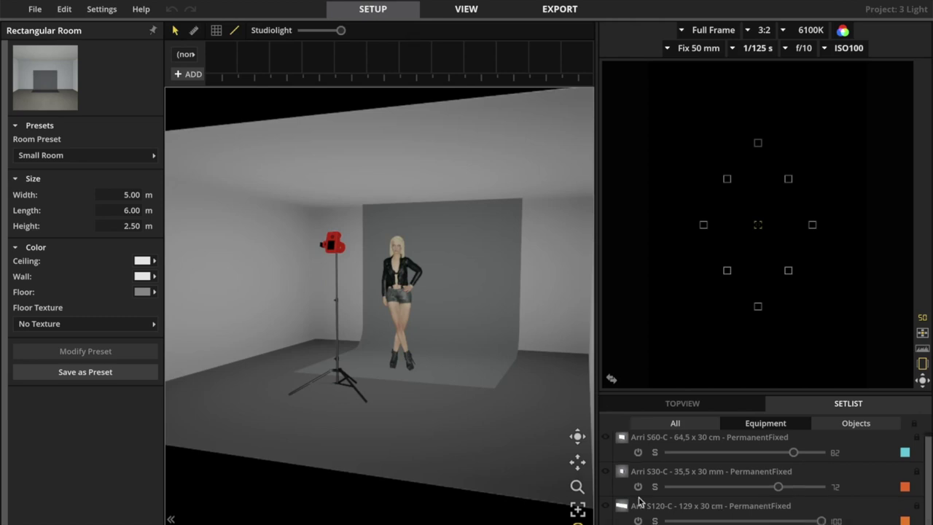
- Turn the Marine Blue-gelled Arri S60-C back on so the model is lit teal
left_click(606, 444)
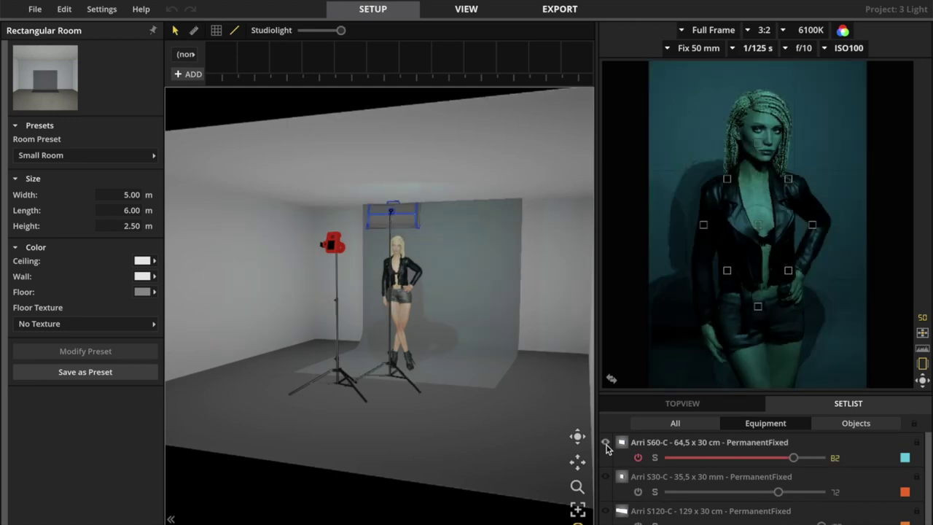
mouse_move(414, 213)
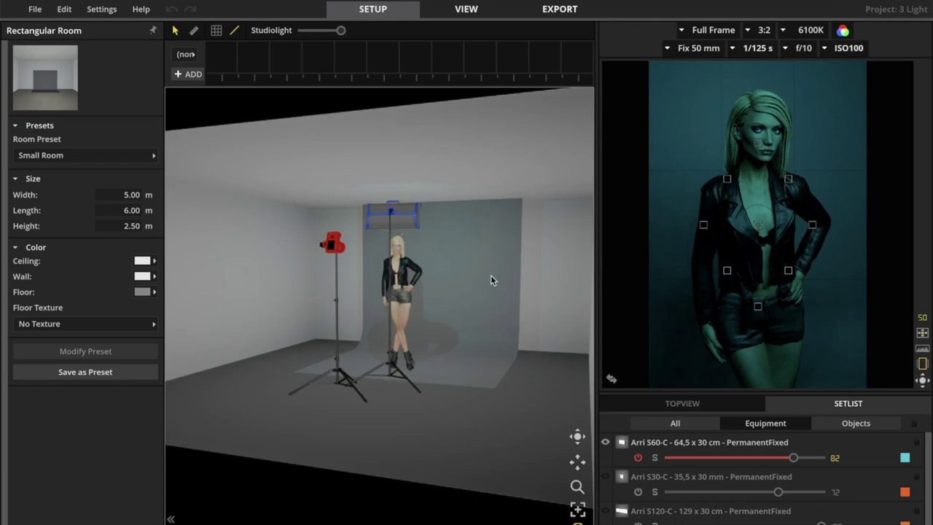
mouse_move(414, 228)
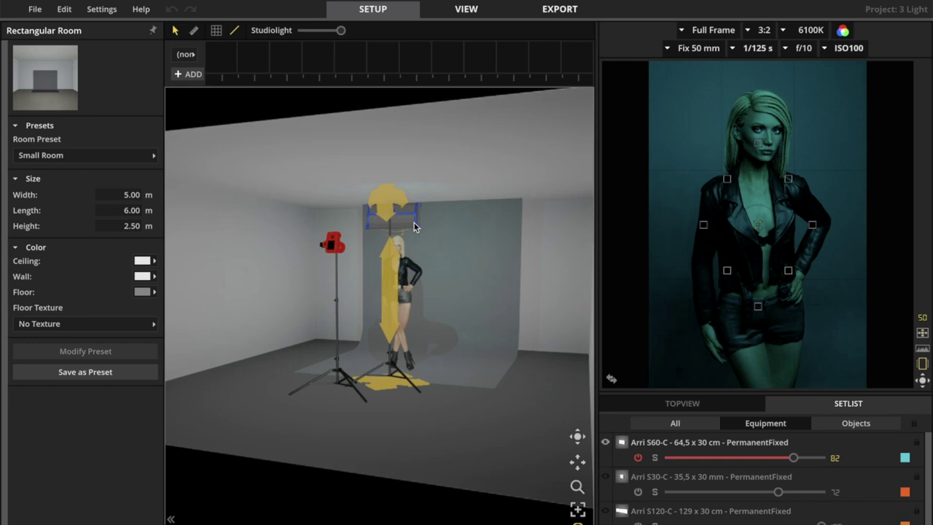
- Place the teal S60-C at X 2.70 m, Y 3.23 m, 1.95 m high, power 80
left_click(392, 381)
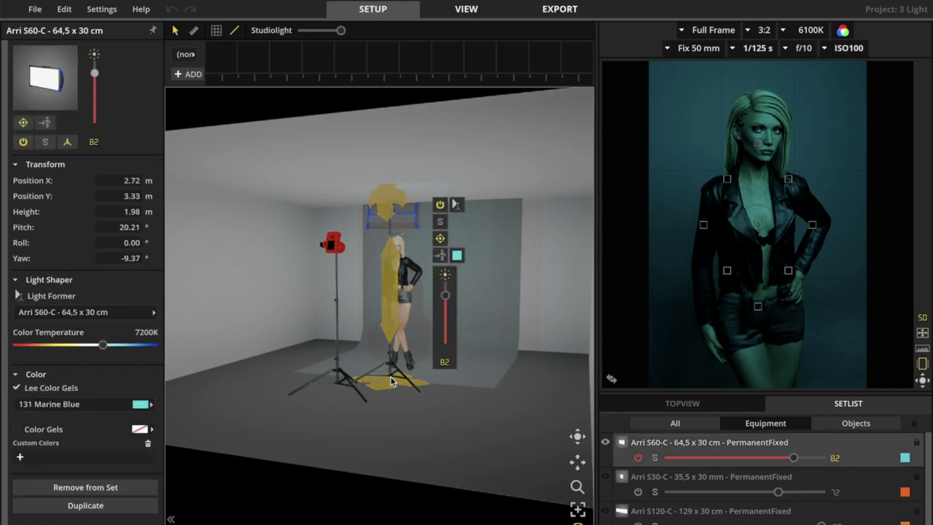
left_click_drag(394, 377, 392, 379)
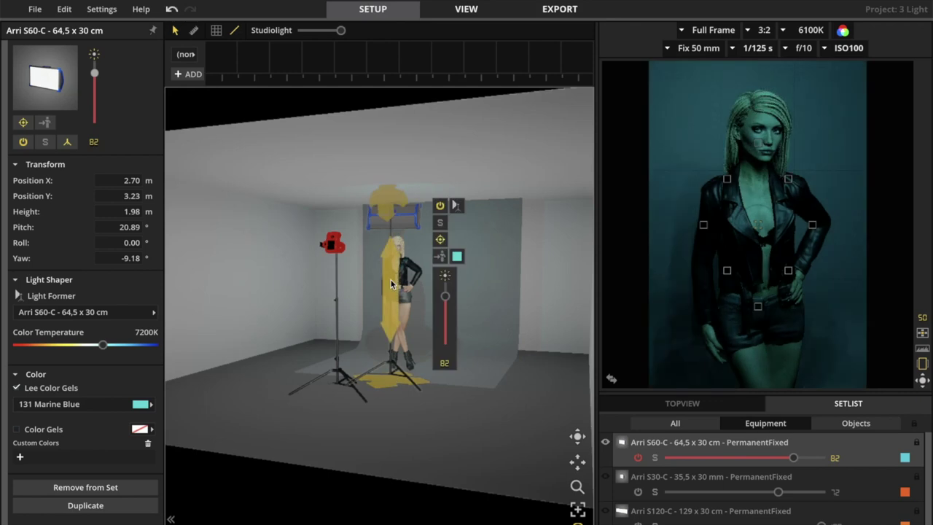
left_click_drag(390, 278, 392, 285)
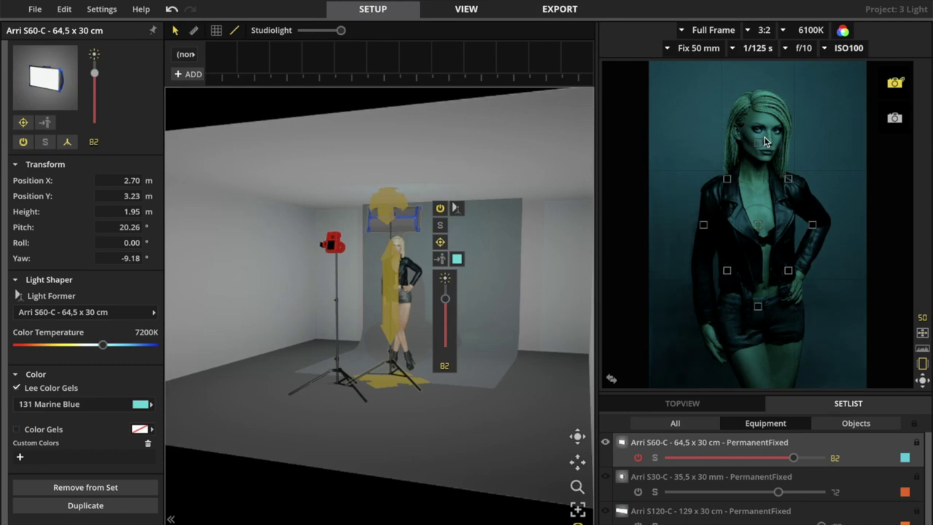
mouse_move(445, 301)
left_mouse_down()
mouse_move(447, 323)
mouse_move(448, 306)
left_mouse_up()
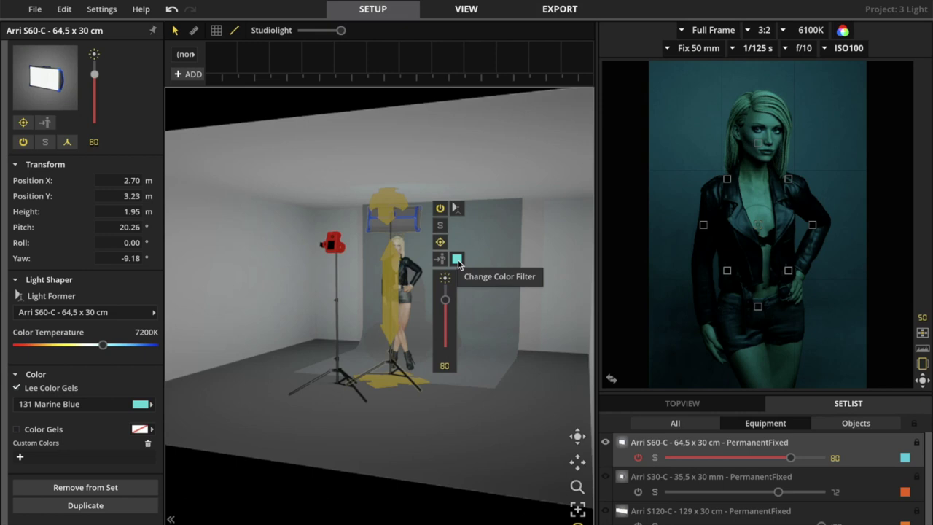
- Deselect the teal light to show the 5.00 × 6.00 × 2.50 m Small Room settings
left_click(431, 427)
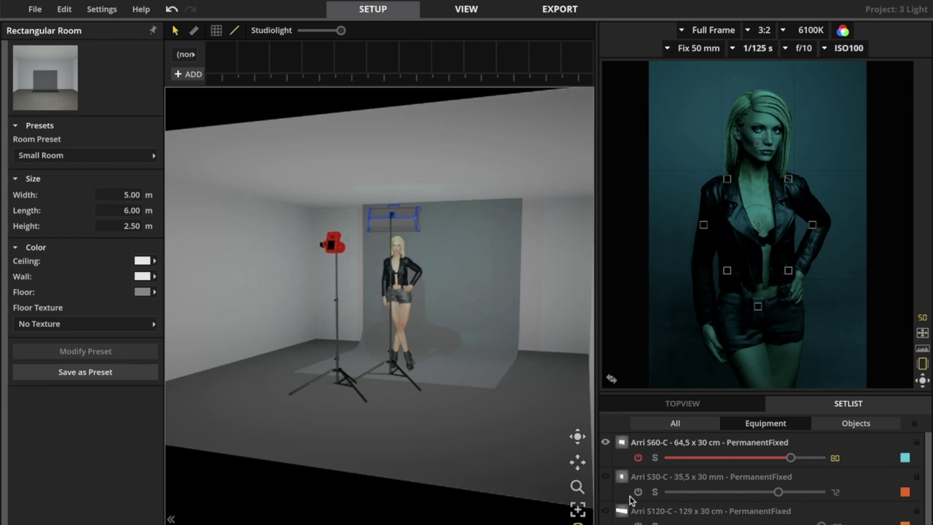
scroll(632, 501, "down", 1)
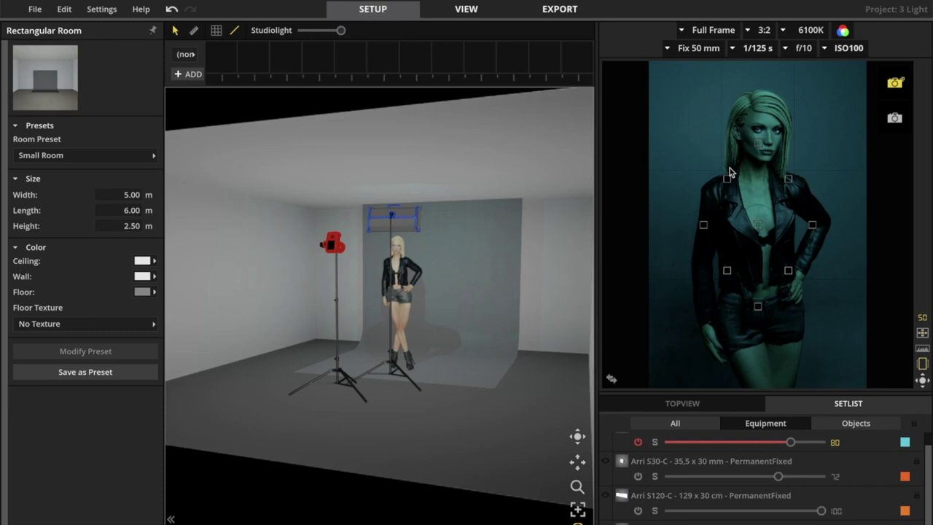
- Switch on the orange-gelled Arri S30-C light, then minimize set.a.light 3D
left_click(604, 462)
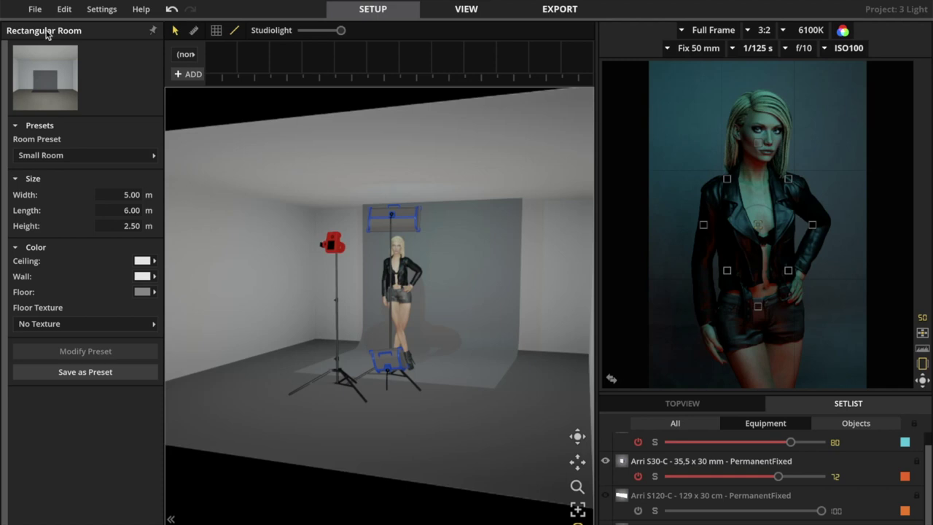
left_click(22, 5)
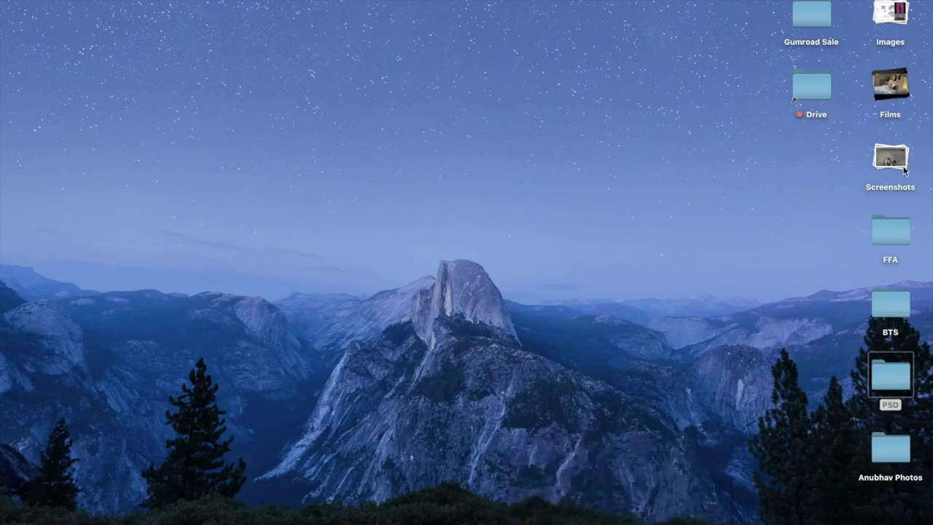
- Expand the Screenshots stack and Quick Look Screenshot 2020-03-07 at 20.30.14
left_click(889, 149)
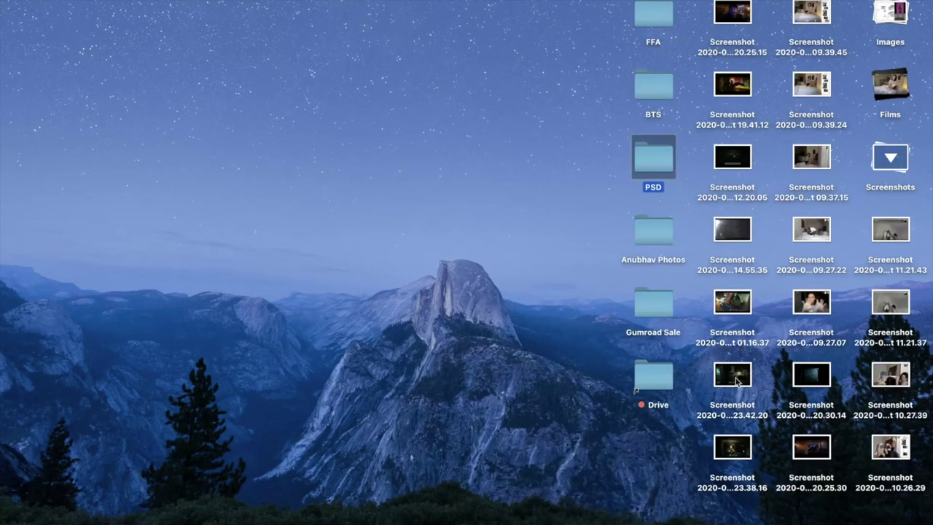
left_click(811, 380)
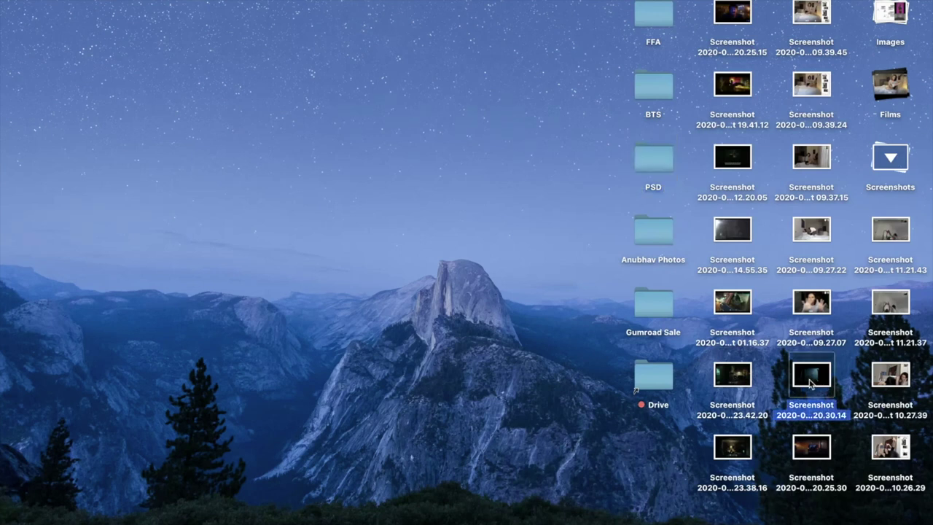
key("space")
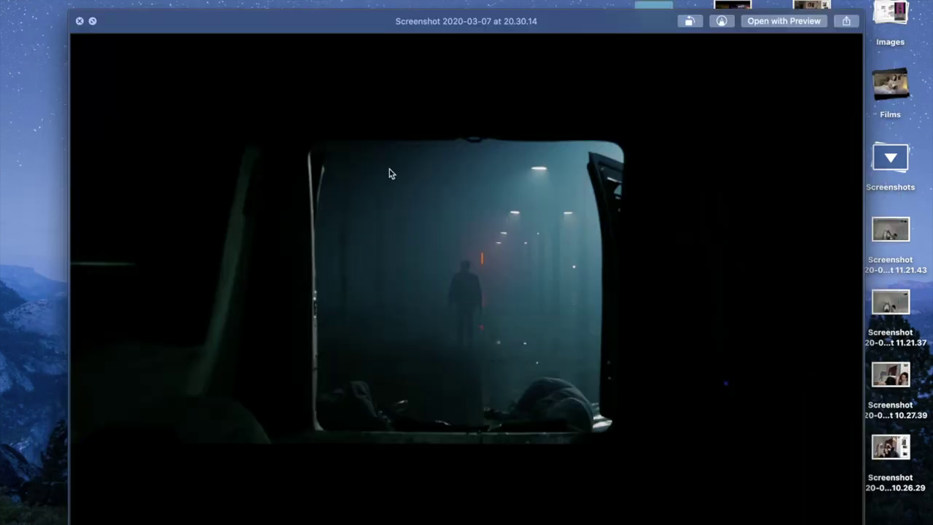
- View the 20.30.14 reference full screen, then close its preview
left_click(94, 22)
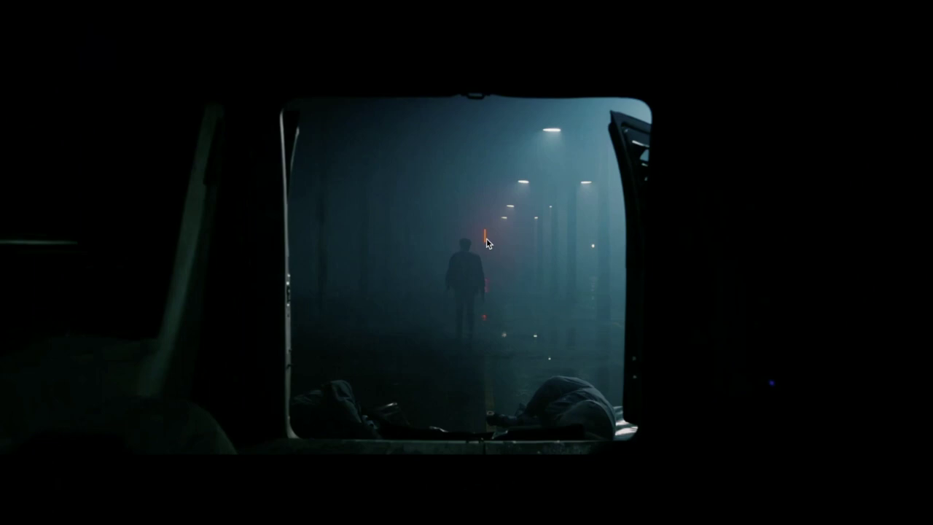
key("Escape")
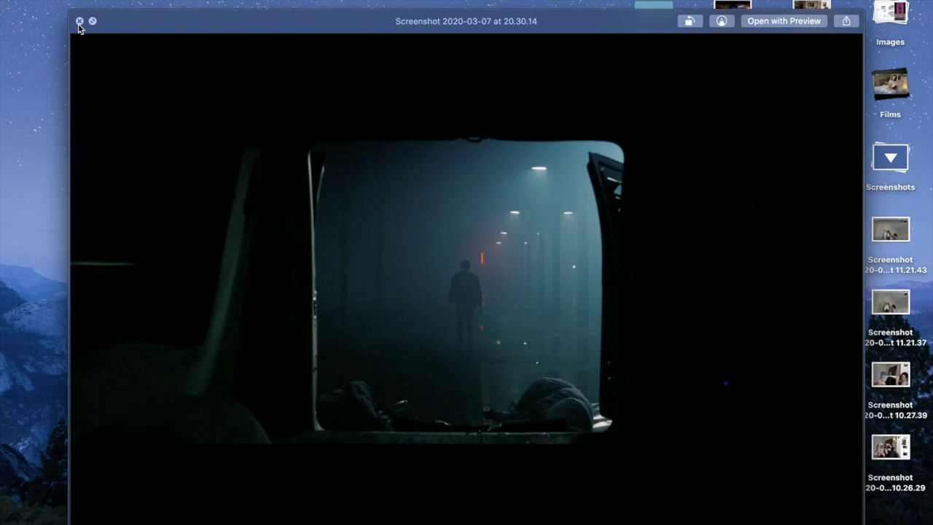
left_click(79, 21)
- Preview the 23.42.20 kitchen clip full screen, then close it
left_click(729, 378)
key("space")
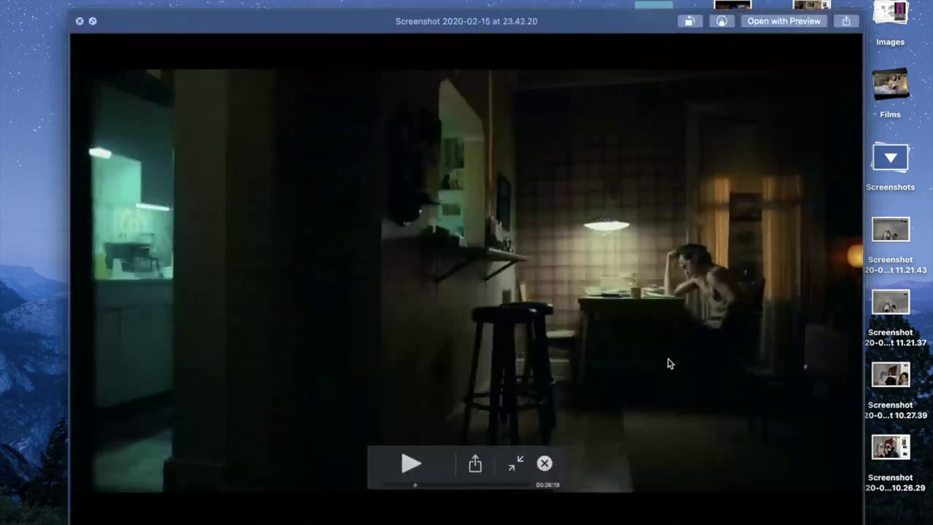
left_click(92, 21)
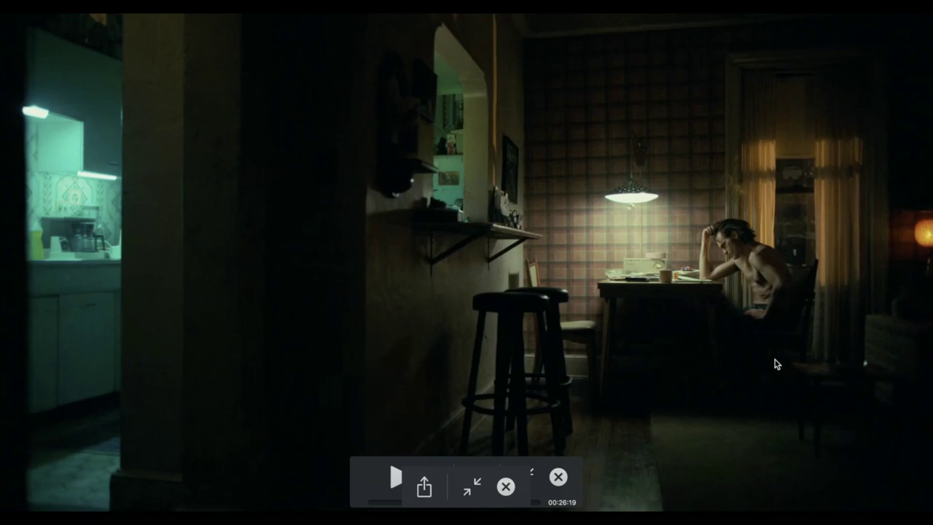
key("Escape")
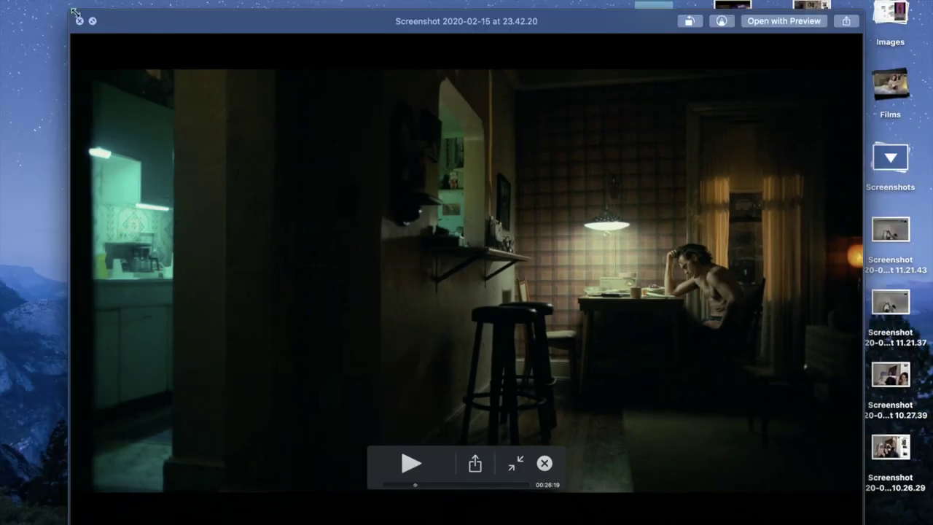
left_click(78, 20)
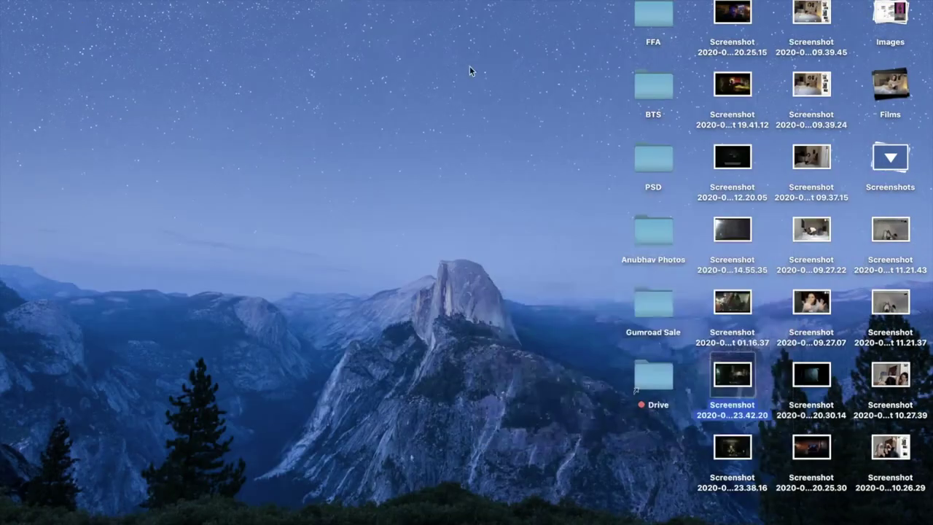
- Quick Look and close the 01.16.37 clip and the 20.25.15 and 19.41.12 screenshots
left_click(740, 309)
key("space")
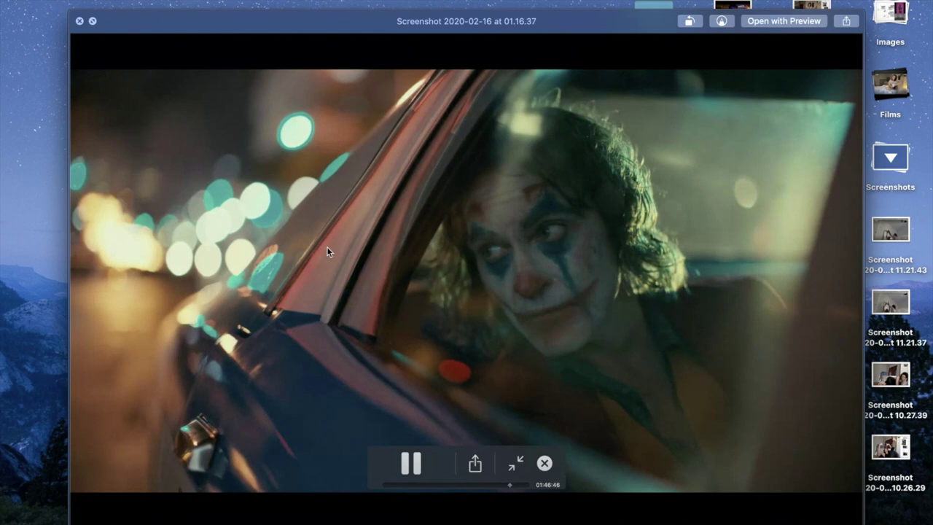
key("space")
left_click(734, 22)
key("space")
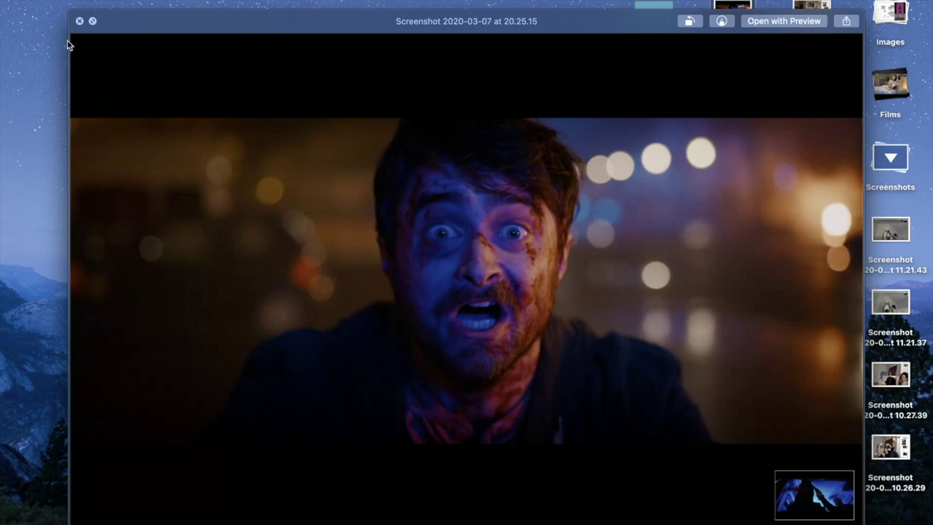
left_click(80, 21)
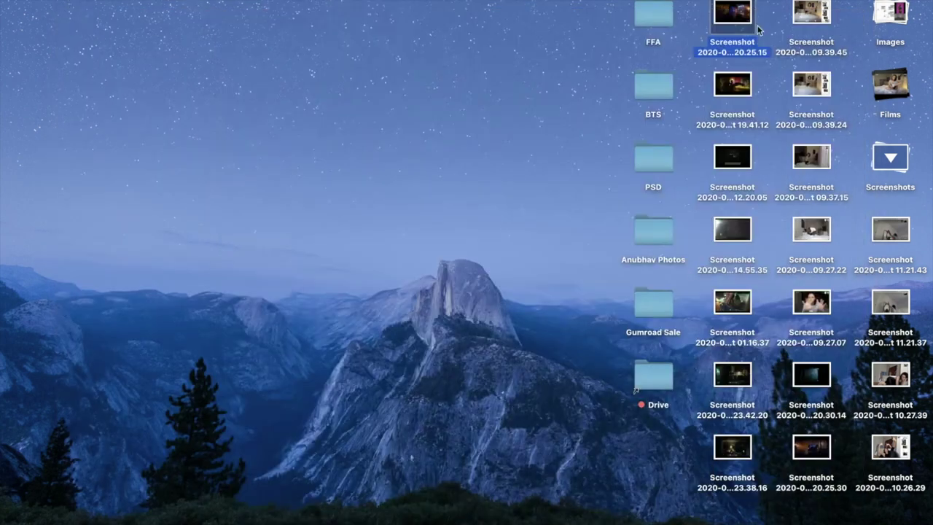
left_click(741, 86)
key("space")
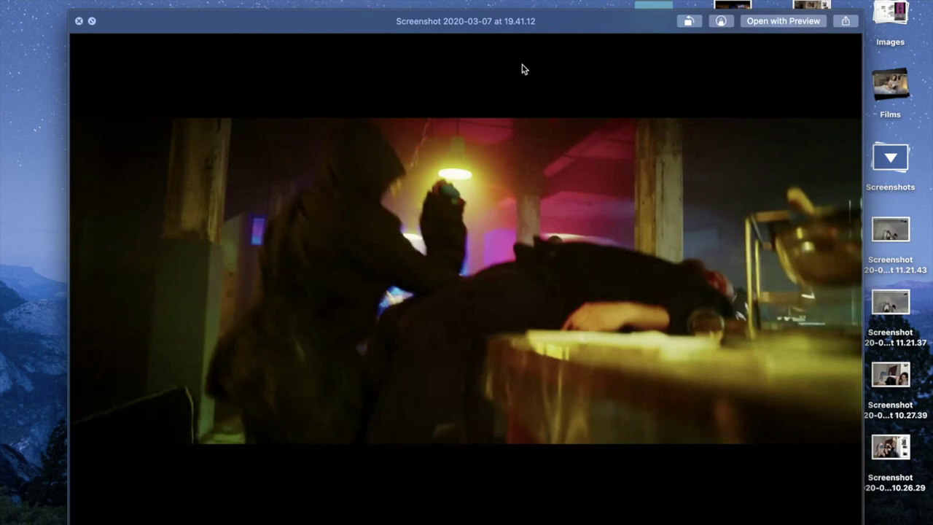
left_click(79, 21)
- Preview the 23.38.16 clip and 20.25.30 screenshot, then collapse the Screenshots stack
left_click(733, 448)
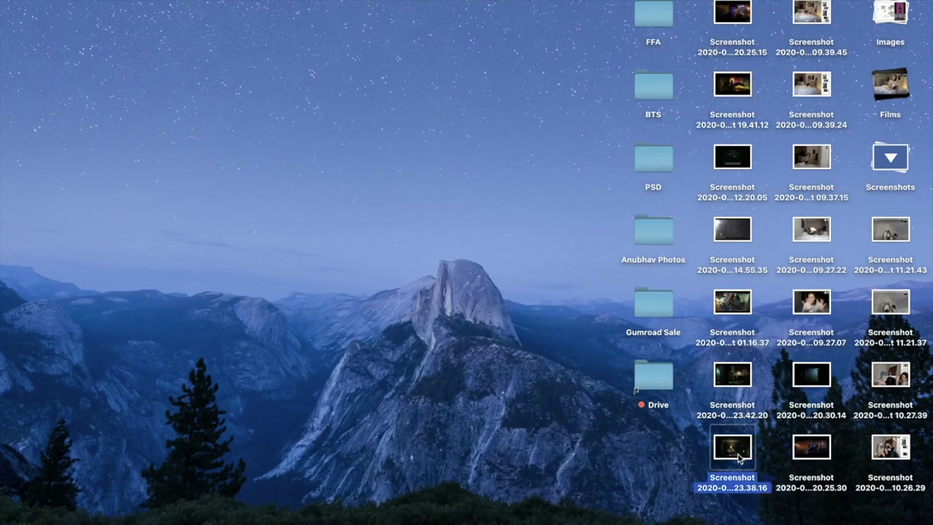
key("space")
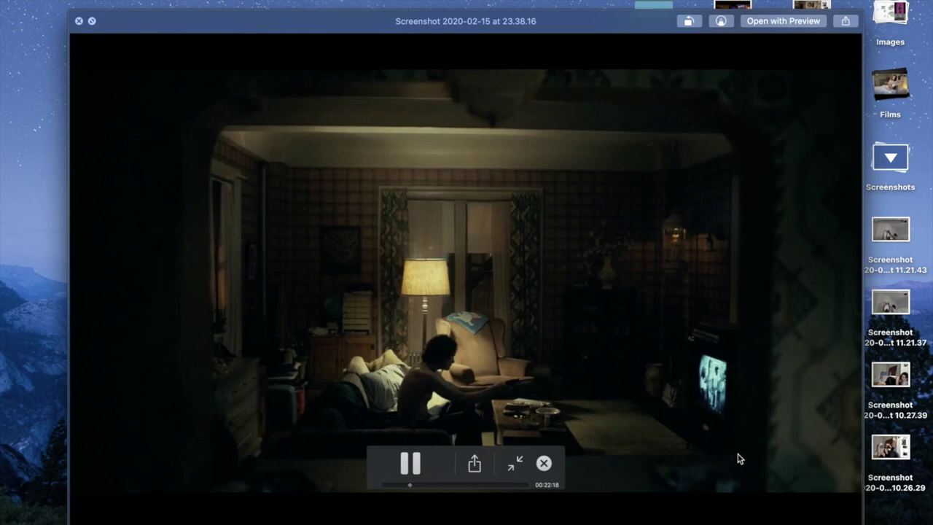
key("space")
left_click(818, 450)
key("space")
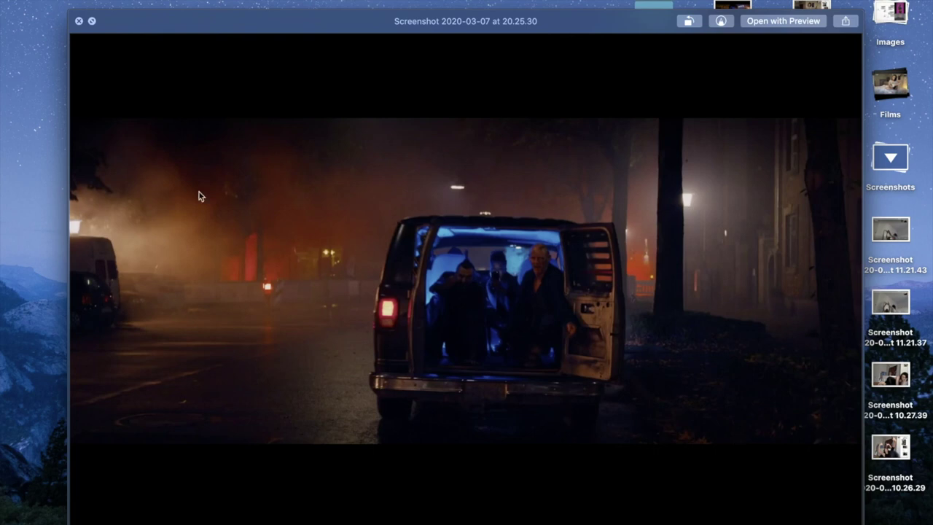
left_click(79, 22)
left_click(896, 153)
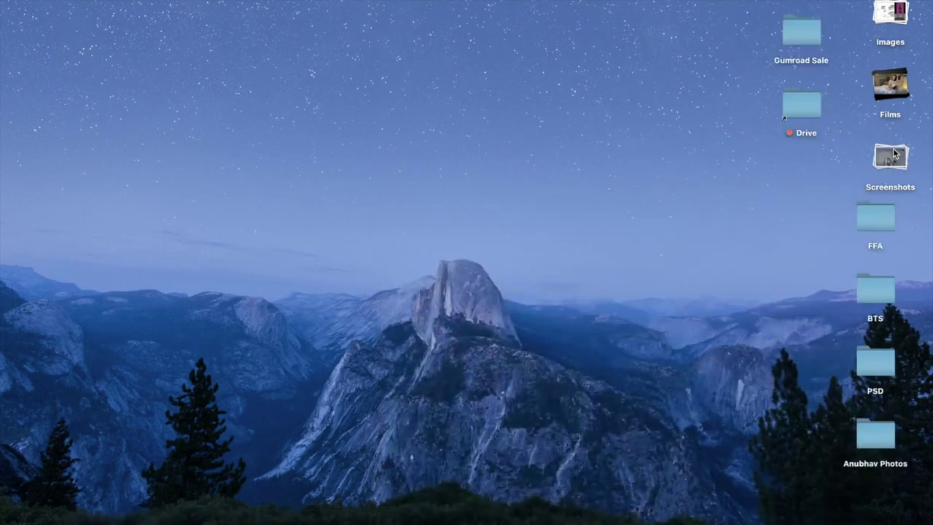
- Restore the minimized set.a.light 3D studio window from the Dock
mouse_move(657, 520)
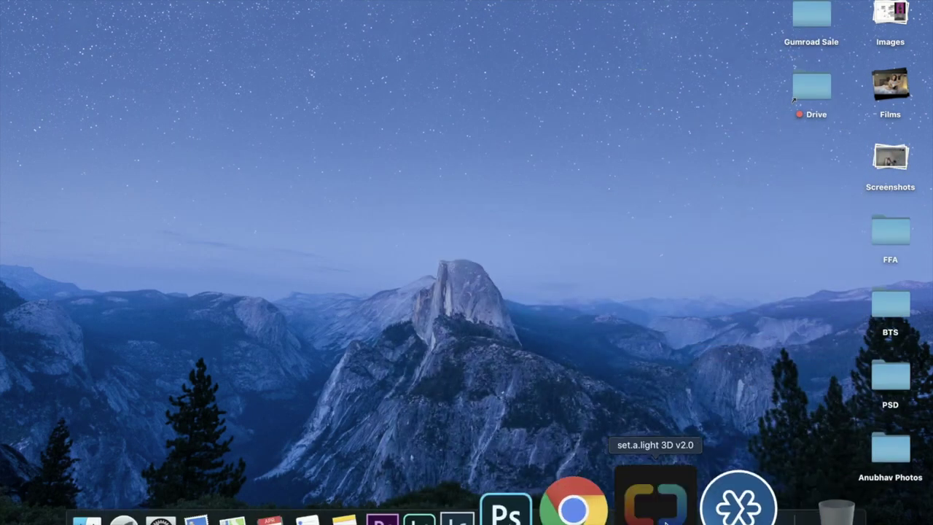
left_click(656, 503)
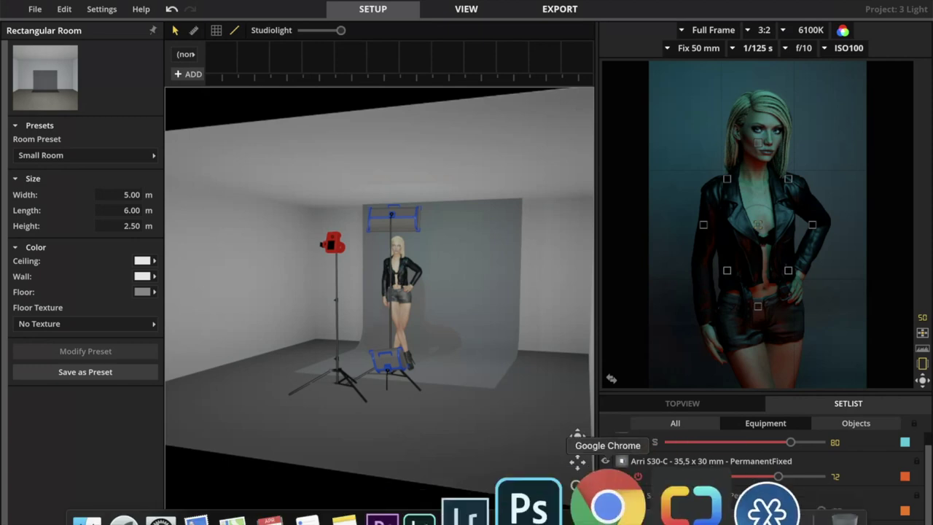
- In Chrome's Instagram profile, open the GAP T-shirt portrait post and close it again
left_click(619, 501)
scroll(535, 366, "down", 10)
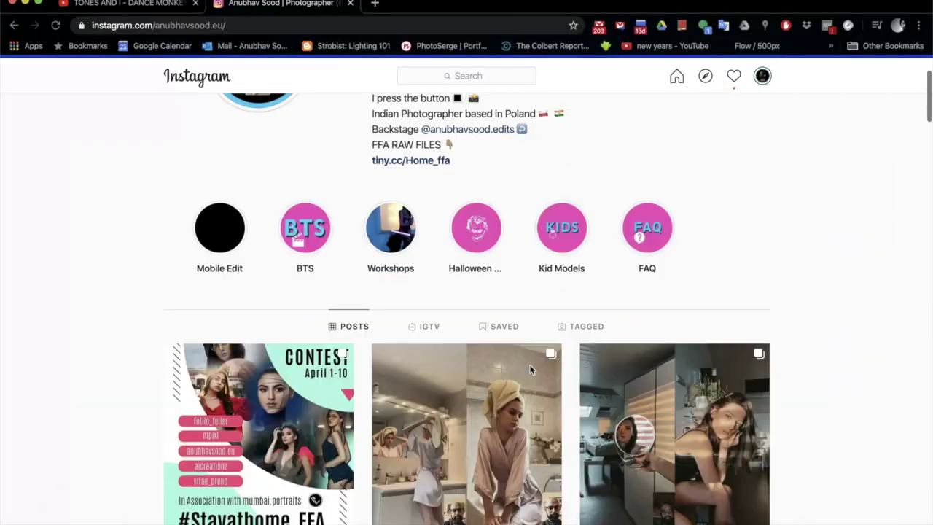
scroll(531, 370, "up", 1)
scroll(490, 377, "down", 1)
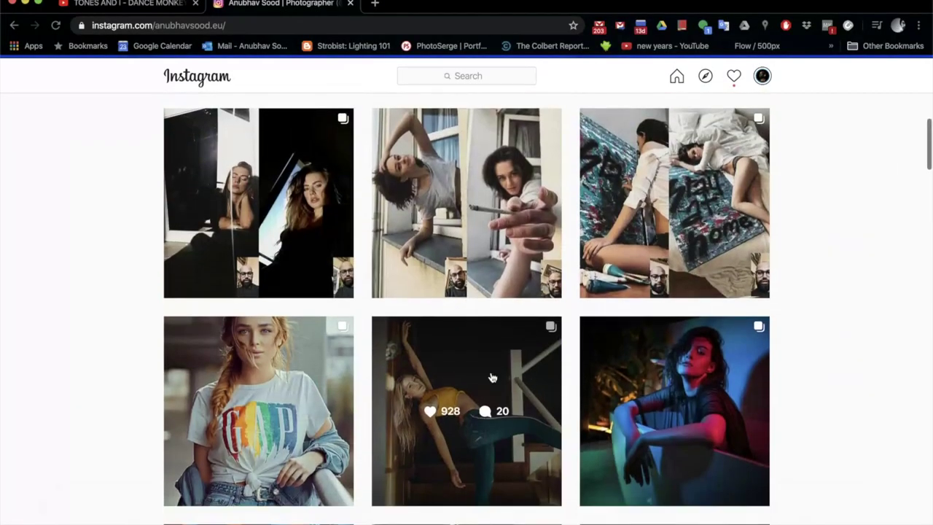
left_click(269, 424)
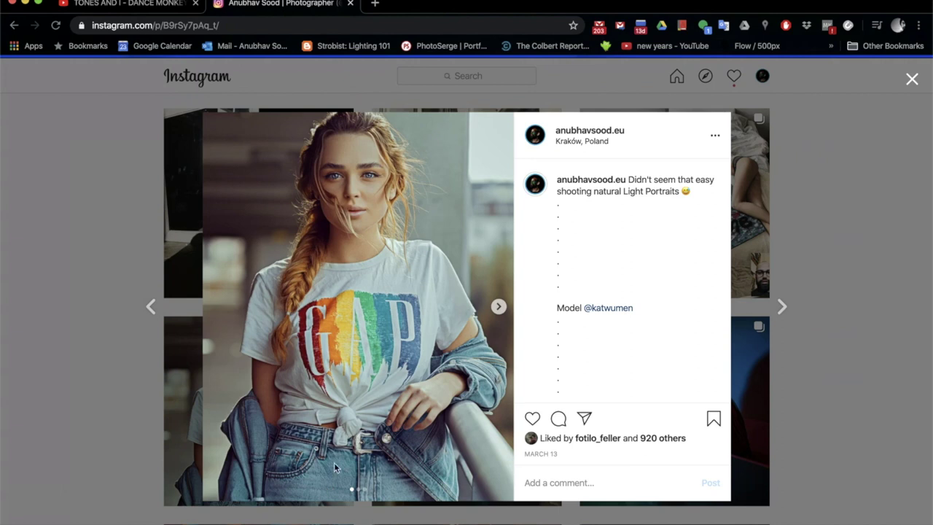
left_click(912, 80)
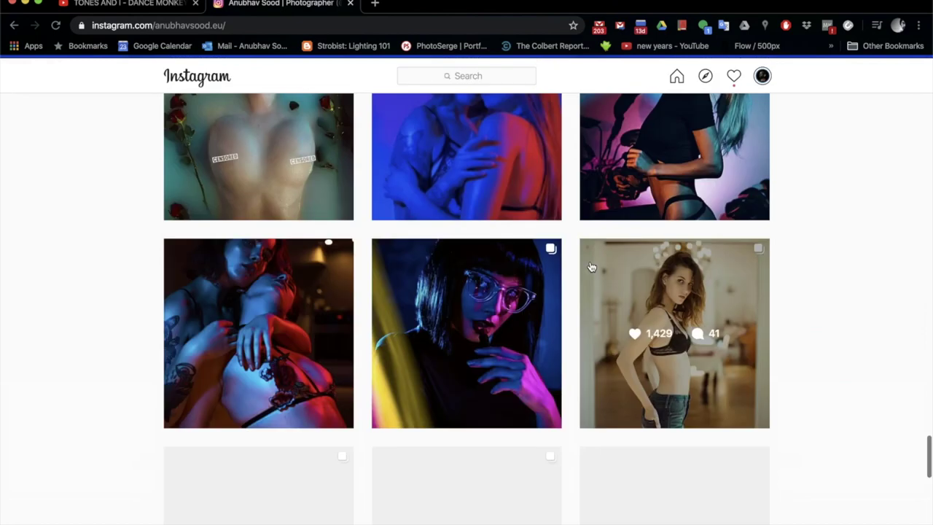
- Scroll down to the green-lit parking-garage portrait in the maroon tracksuit, view it, and close it
scroll(591, 267, "down", 10)
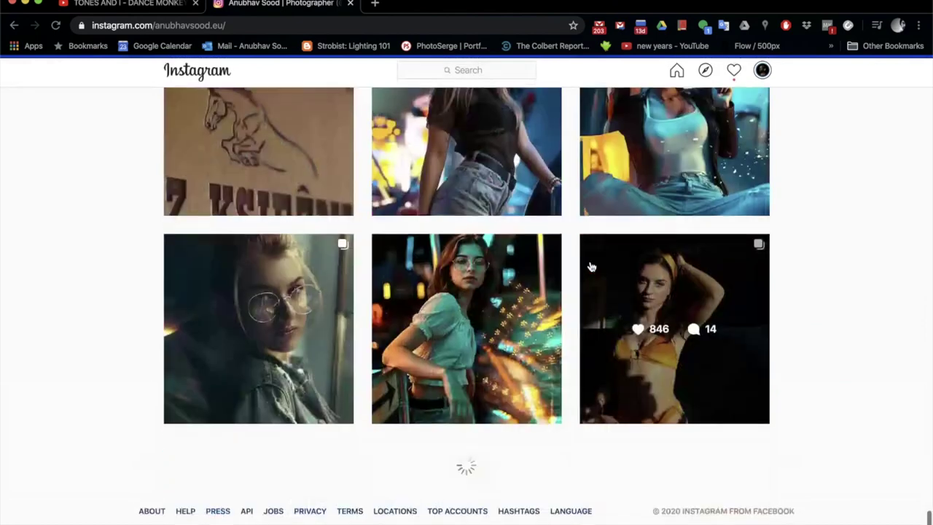
scroll(591, 267, "down", 5)
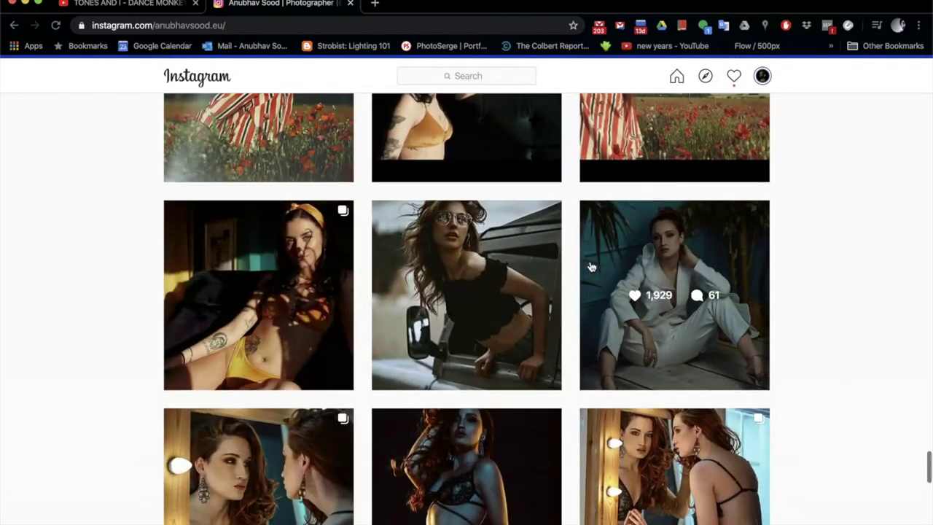
scroll(591, 266, "down", 10)
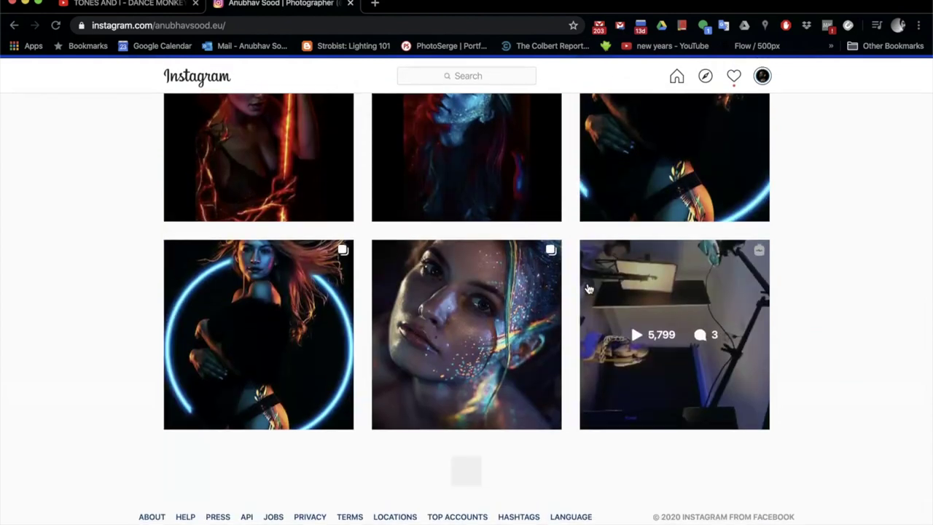
scroll(596, 394, "down", 10)
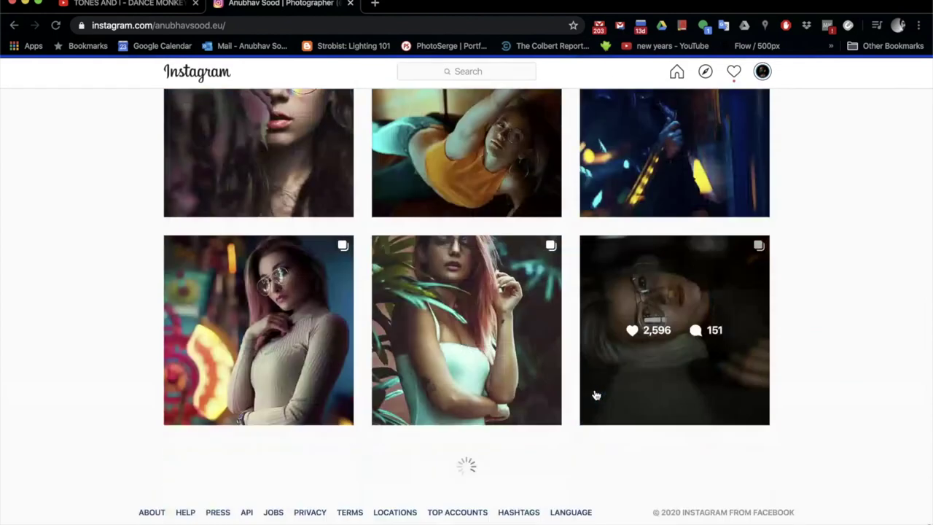
scroll(596, 395, "down", 5)
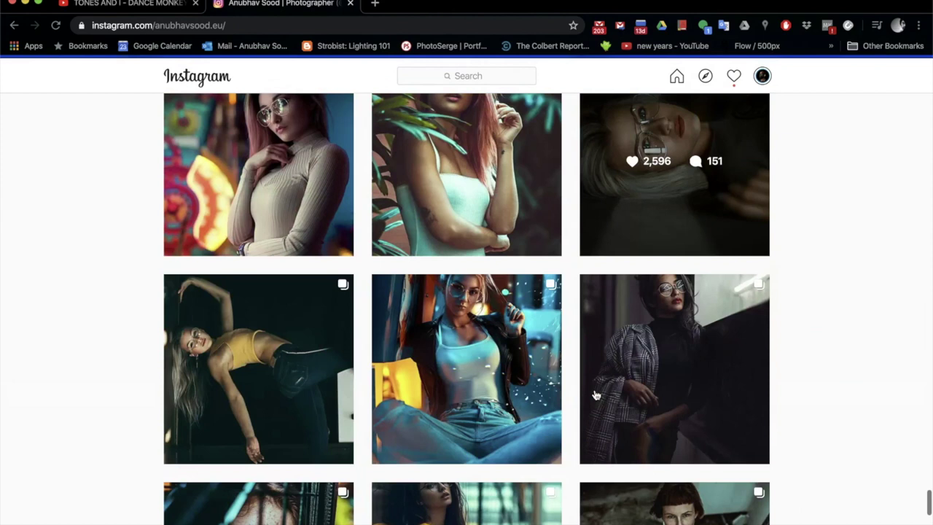
scroll(596, 394, "down", 15)
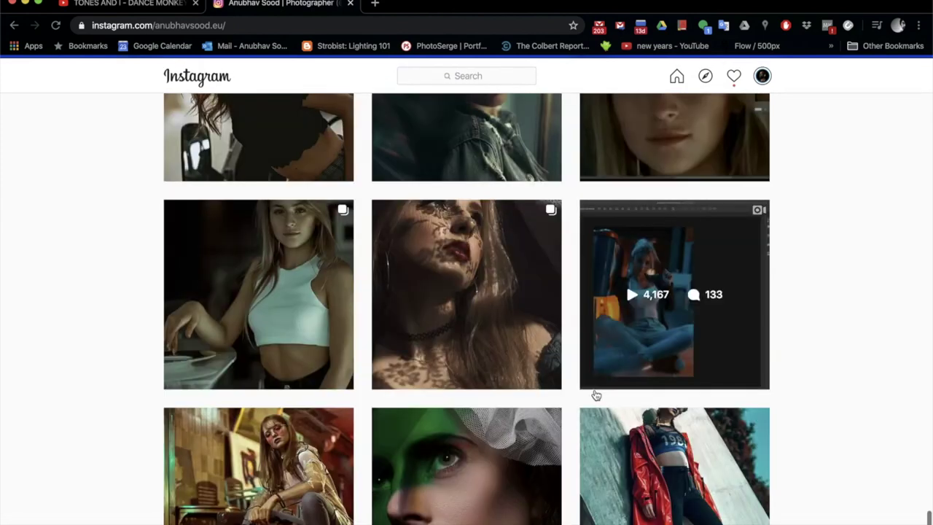
scroll(596, 395, "down", 10)
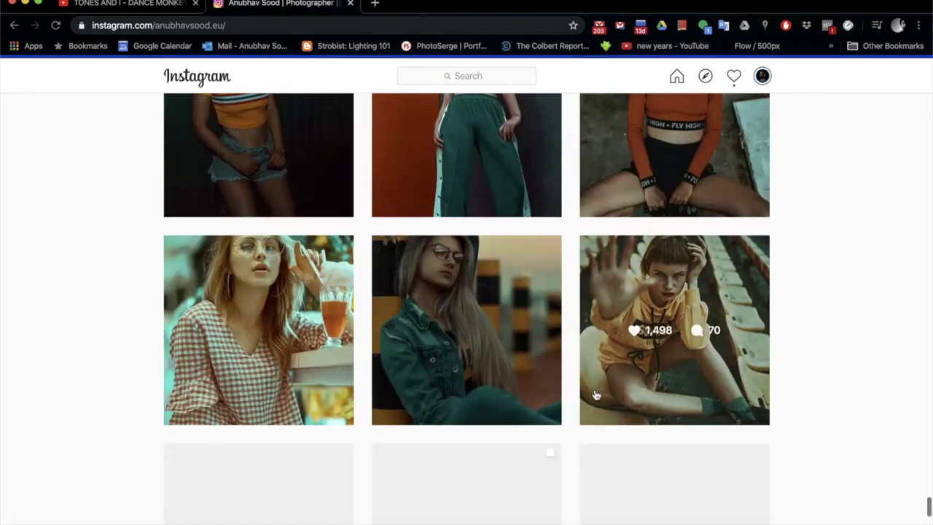
scroll(596, 394, "down", 4)
scroll(596, 394, "down", 10)
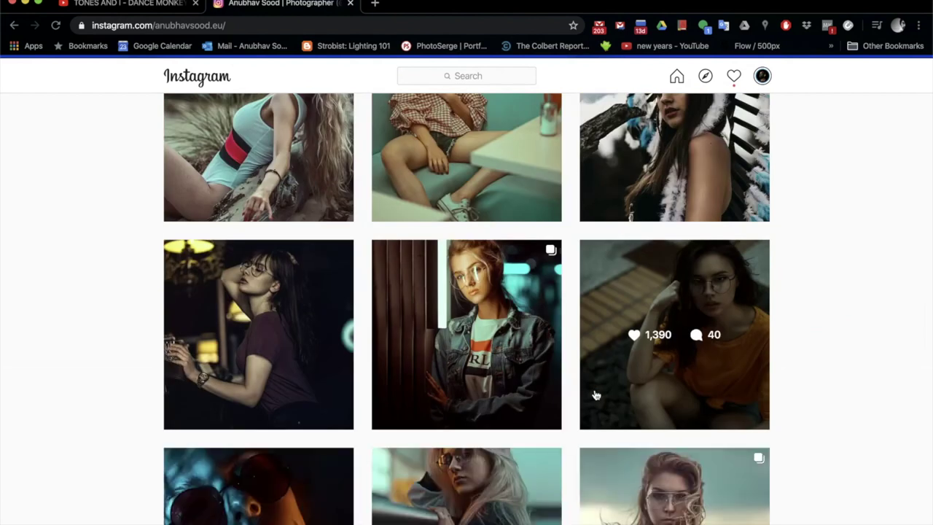
scroll(595, 395, "down", 10)
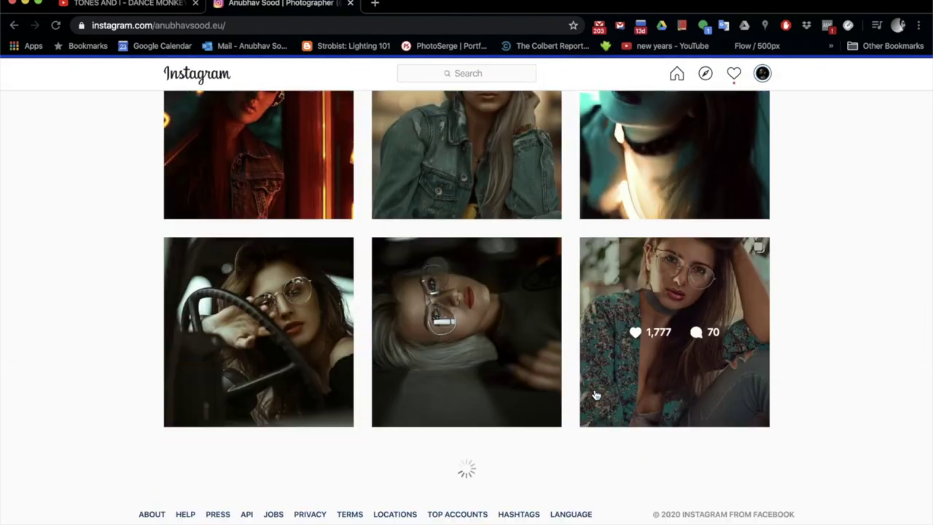
scroll(596, 395, "down", 3)
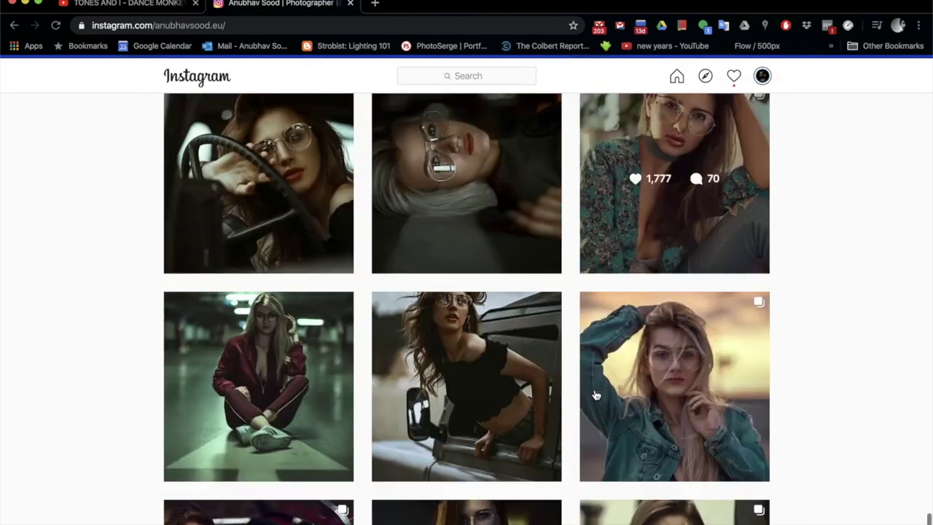
scroll(595, 394, "down", 1)
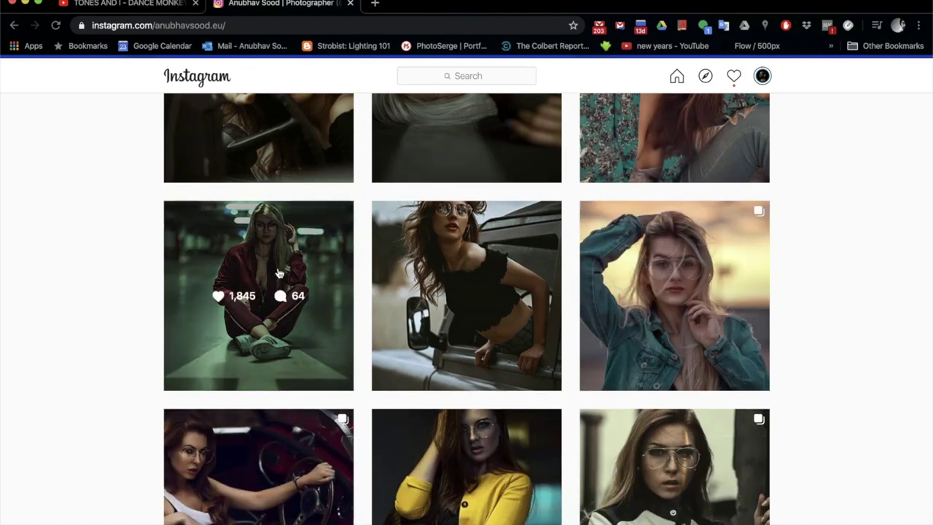
left_click(277, 273)
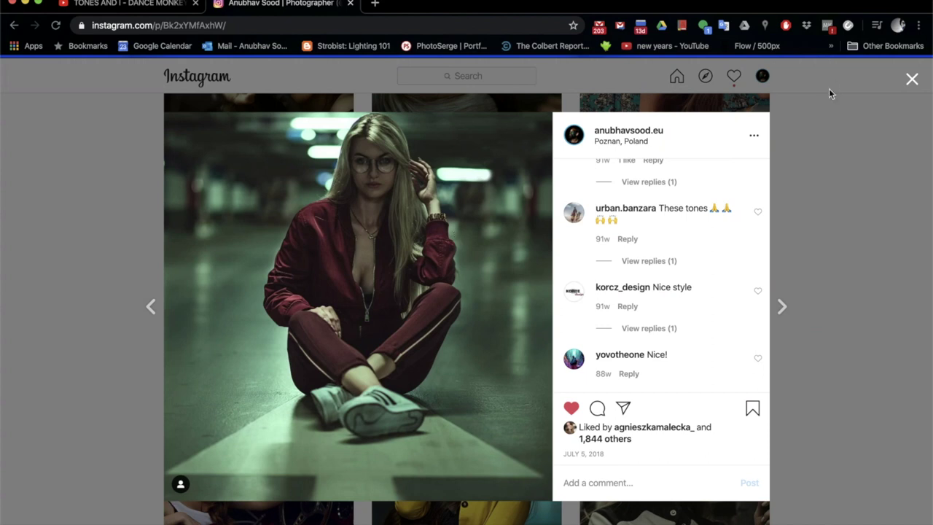
left_click(913, 80)
scroll(487, 412, "down", 10)
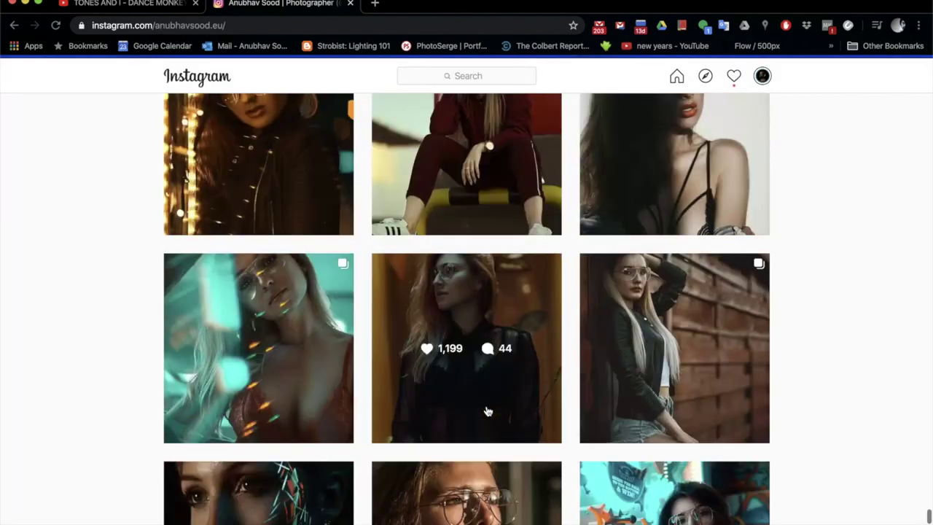
scroll(487, 412, "down", 7)
scroll(487, 412, "down", 10)
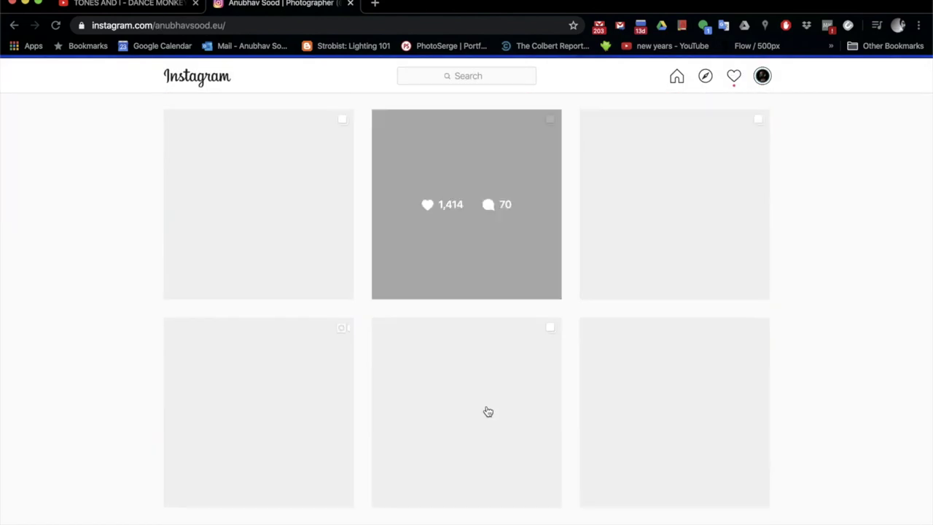
scroll(487, 412, "down", 10)
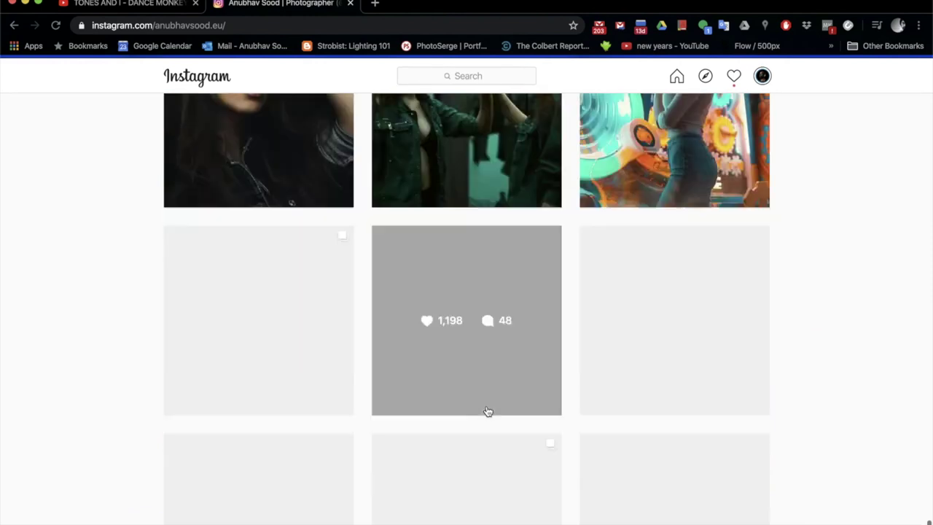
scroll(487, 412, "down", 10)
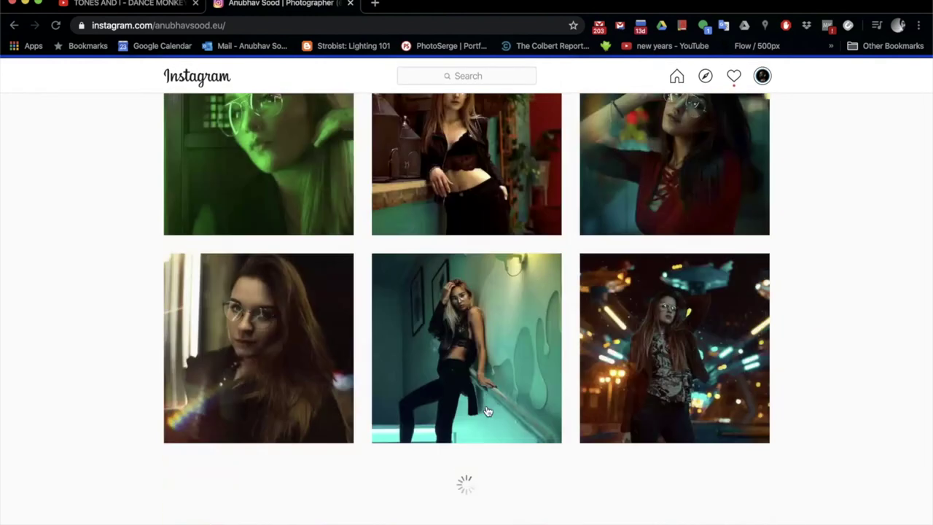
scroll(487, 412, "down", 5)
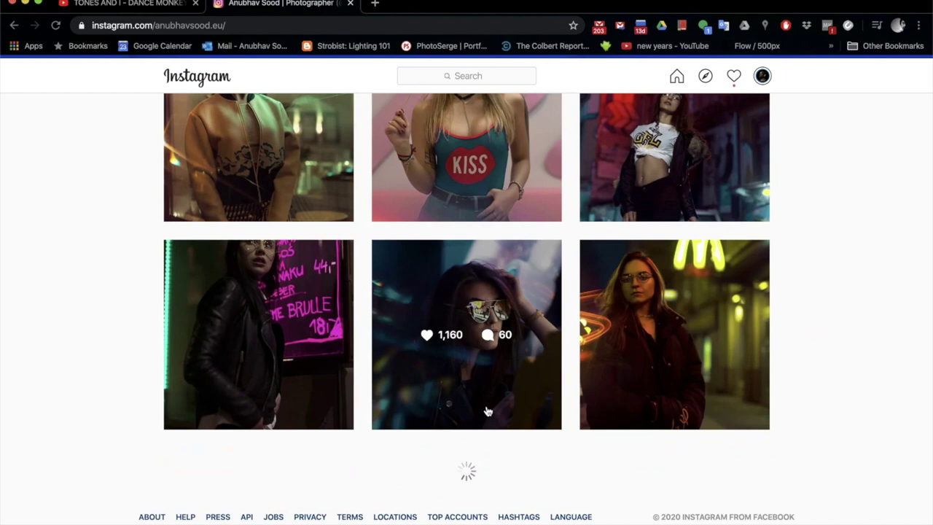
scroll(487, 412, "down", 5)
scroll(487, 412, "down", 10)
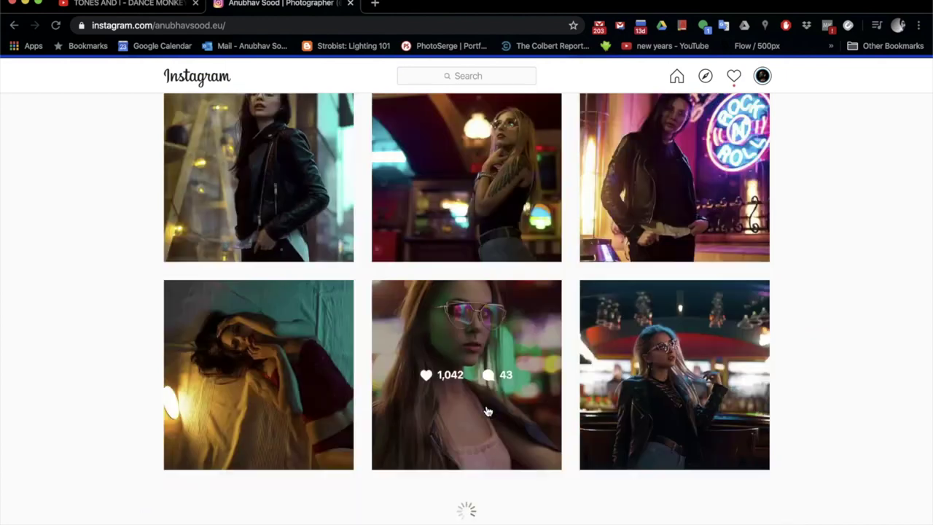
scroll(487, 412, "down", 10)
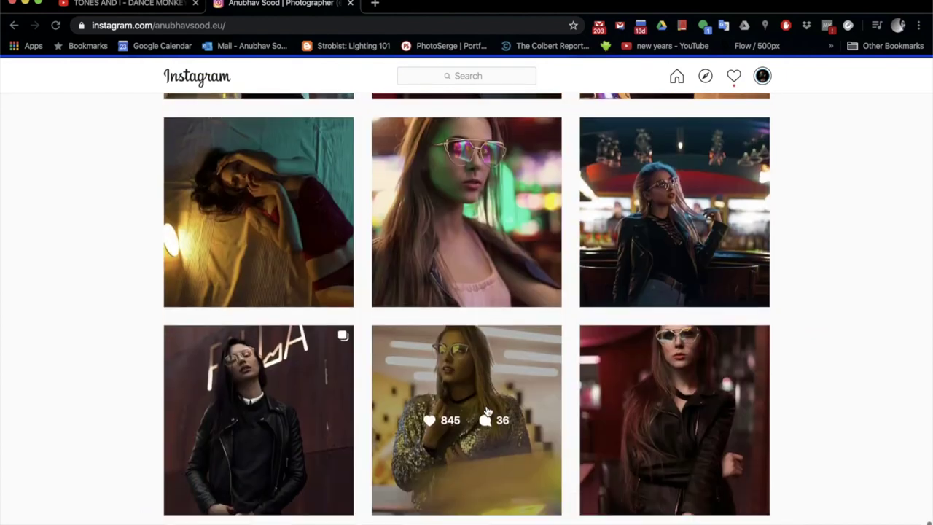
scroll(486, 409, "up", 9)
scroll(487, 408, "down", 8)
scroll(488, 412, "down", 7)
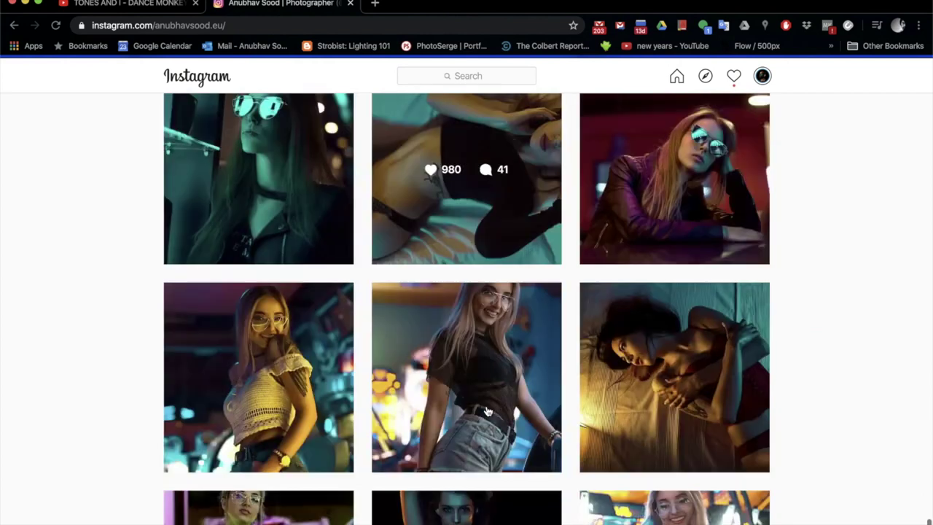
scroll(488, 411, "up", 4)
scroll(488, 411, "up", 9)
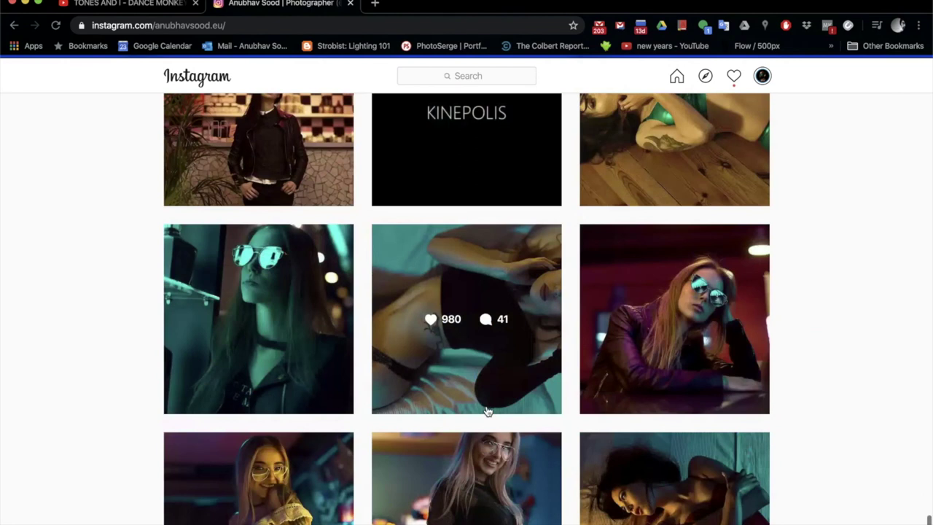
scroll(487, 412, "down", 15)
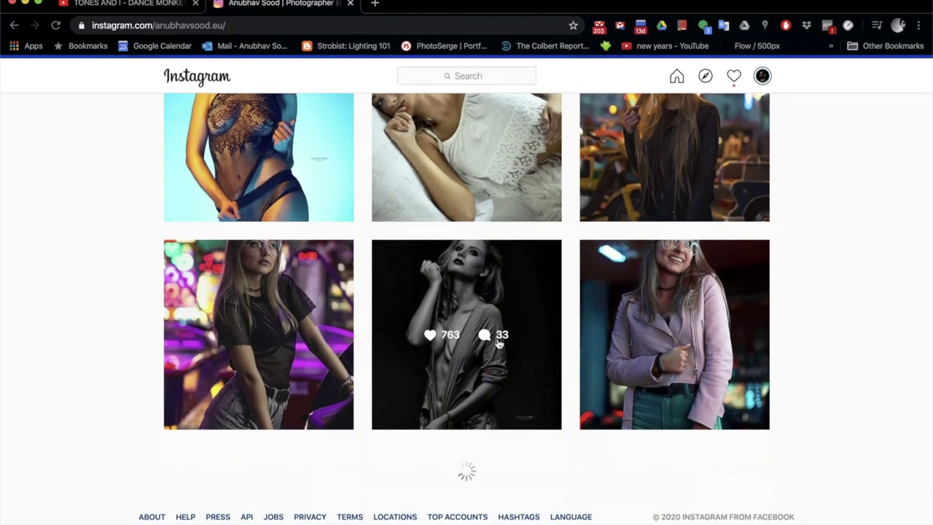
scroll(500, 342, "up", 3)
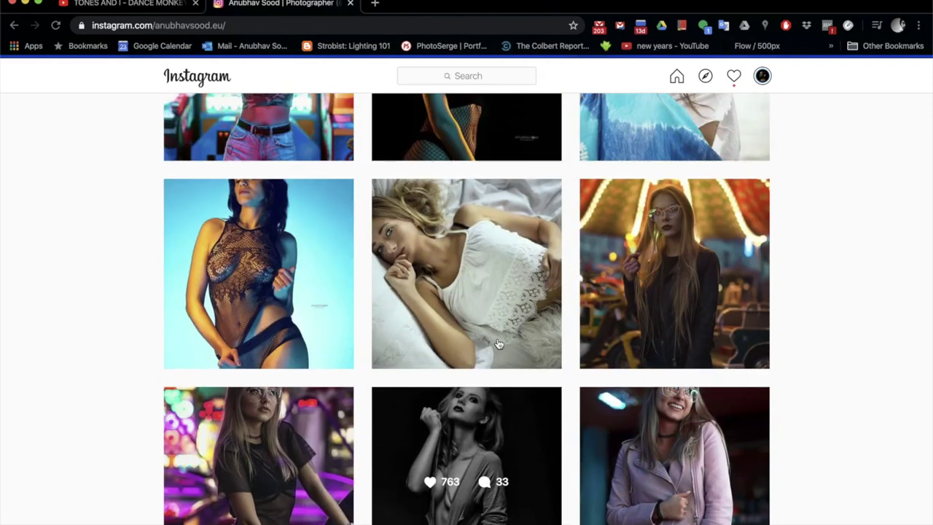
scroll(499, 343, "down", 3)
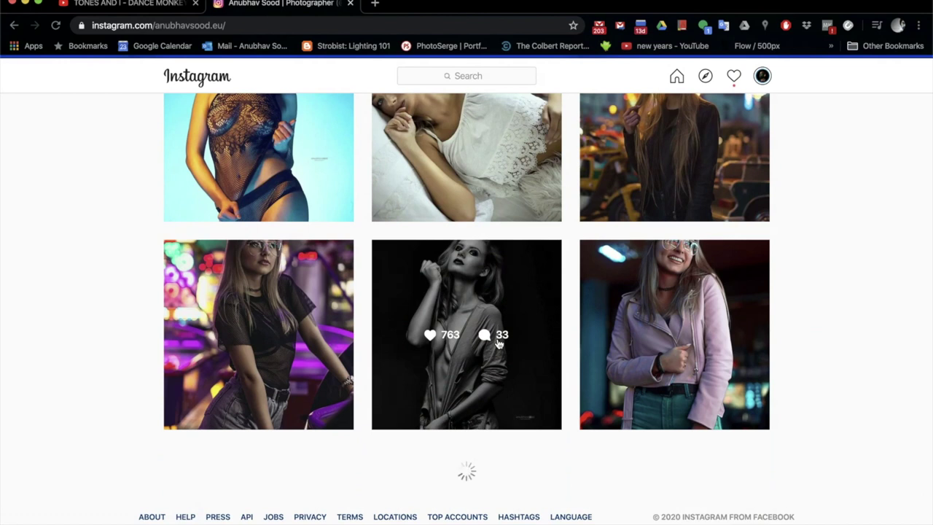
scroll(499, 343, "down", 10)
scroll(500, 343, "up", 3)
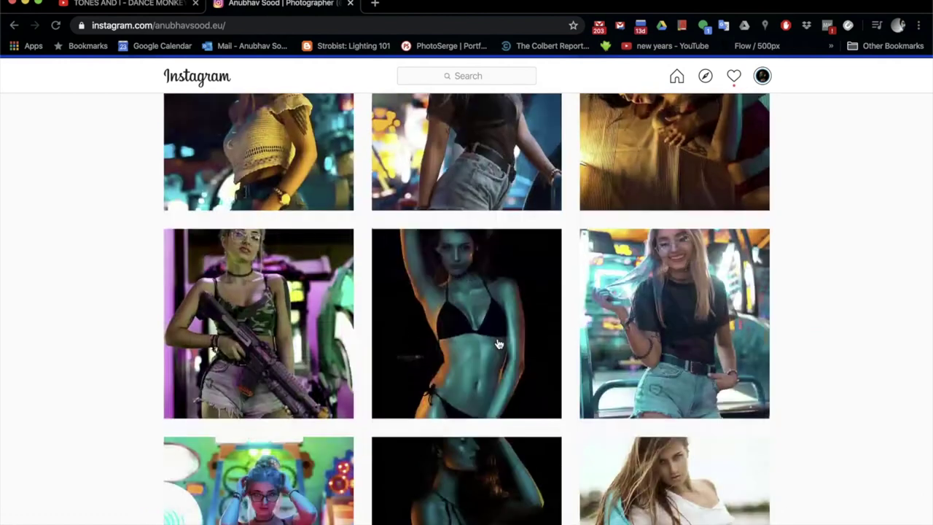
left_click(478, 316)
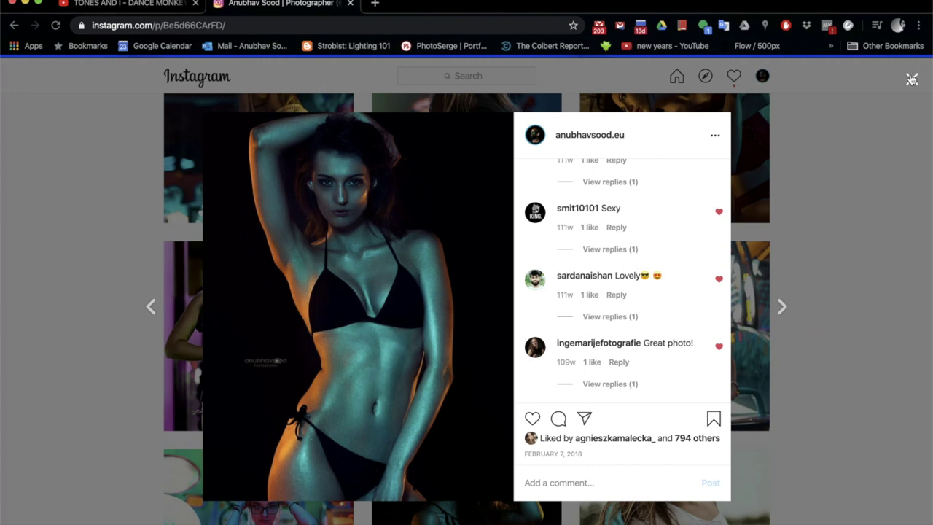
left_click(912, 78)
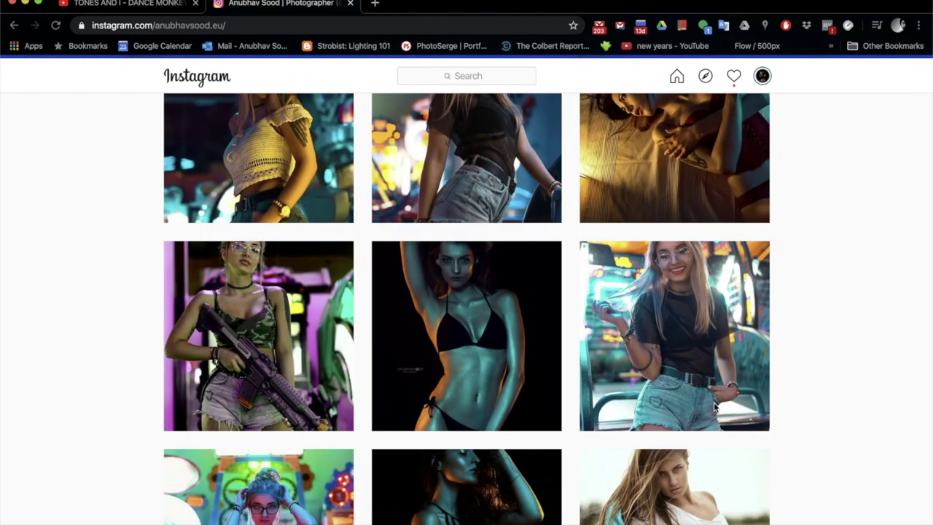
scroll(729, 277, "up", 10)
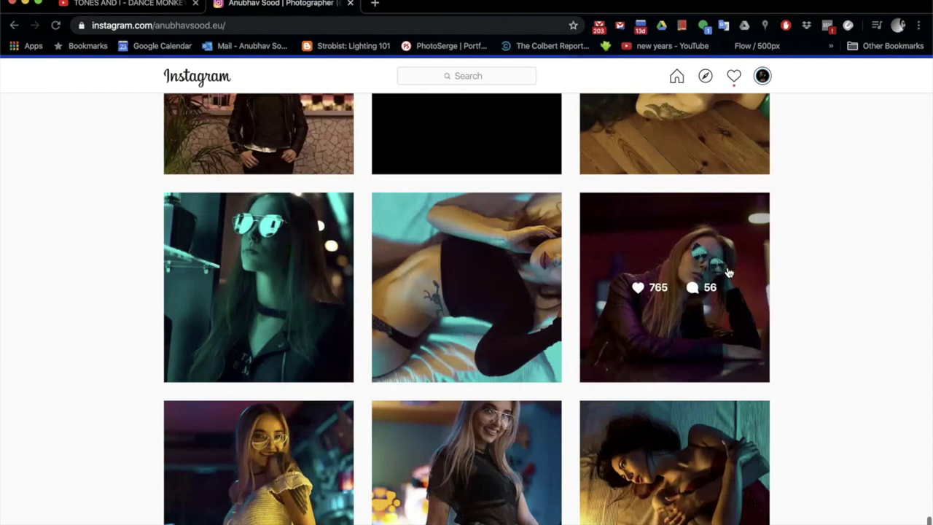
scroll(729, 272, "up", 5)
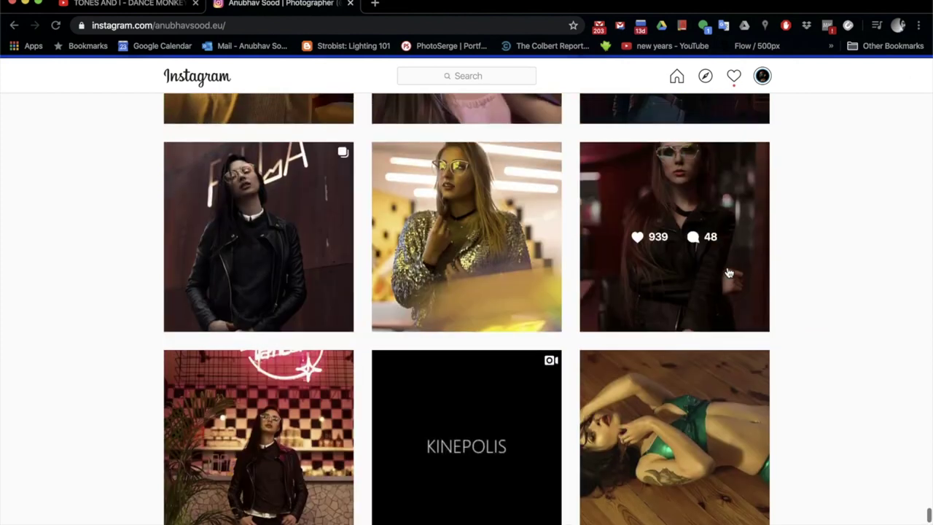
scroll(729, 272, "up", 3)
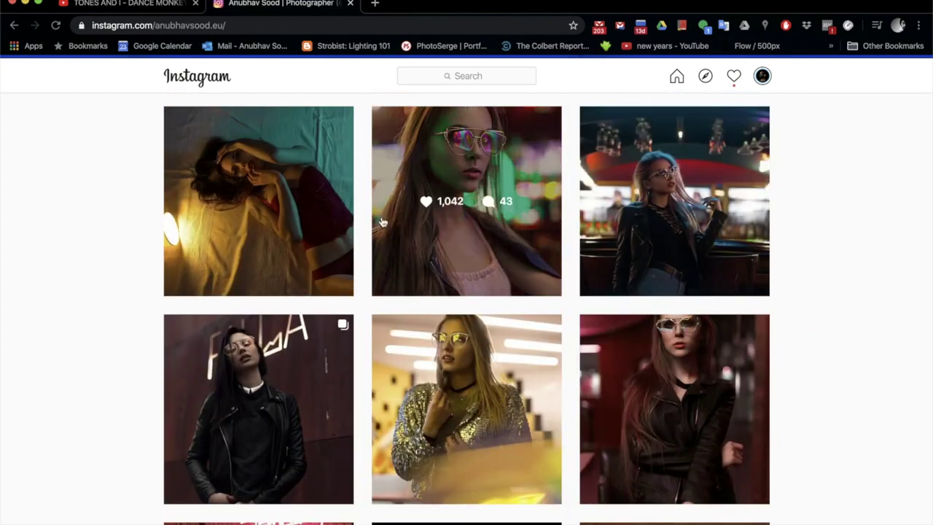
scroll(321, 234, "up", 1)
left_click(261, 246)
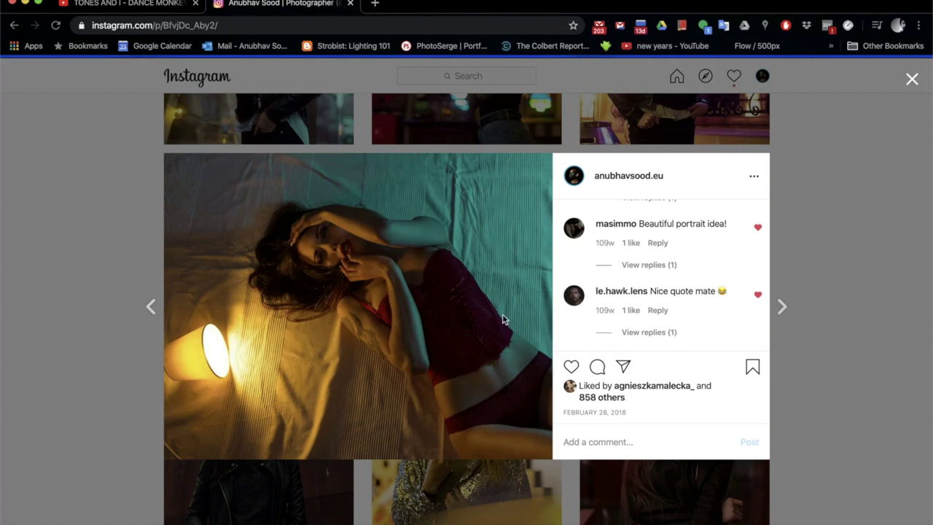
left_click(912, 82)
scroll(566, 277, "up", 5)
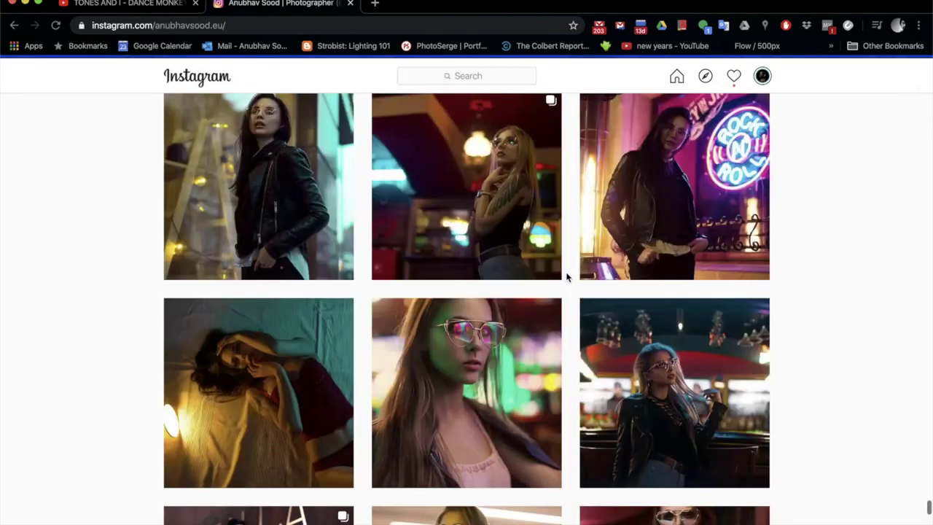
scroll(567, 277, "up", 5)
scroll(566, 277, "down", 2)
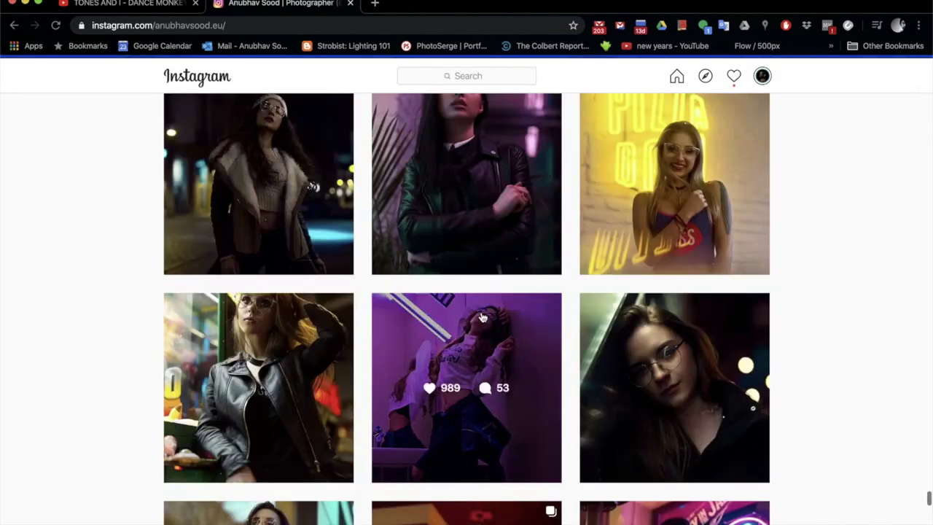
left_click(454, 360)
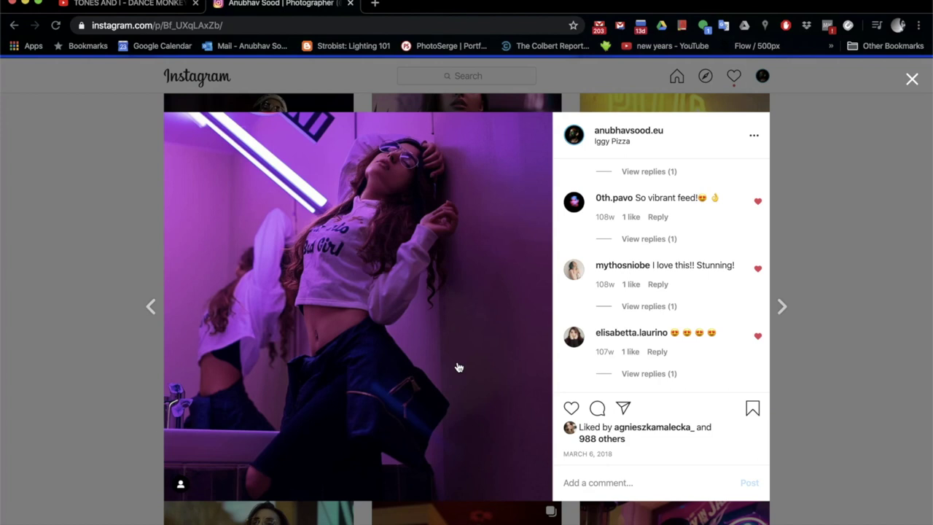
left_click(914, 78)
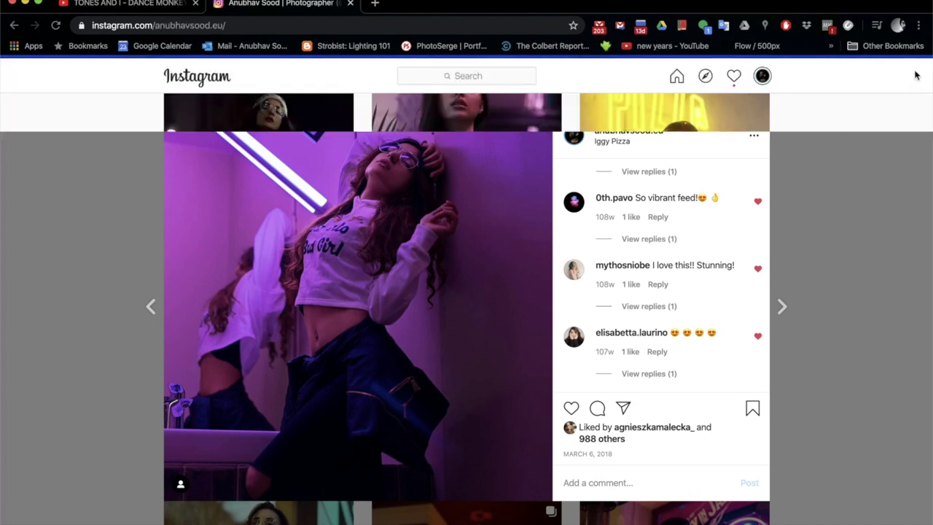
- Scroll back up the grid and open the teal-and-orange sunglasses portrait post
scroll(515, 372, "down", 1)
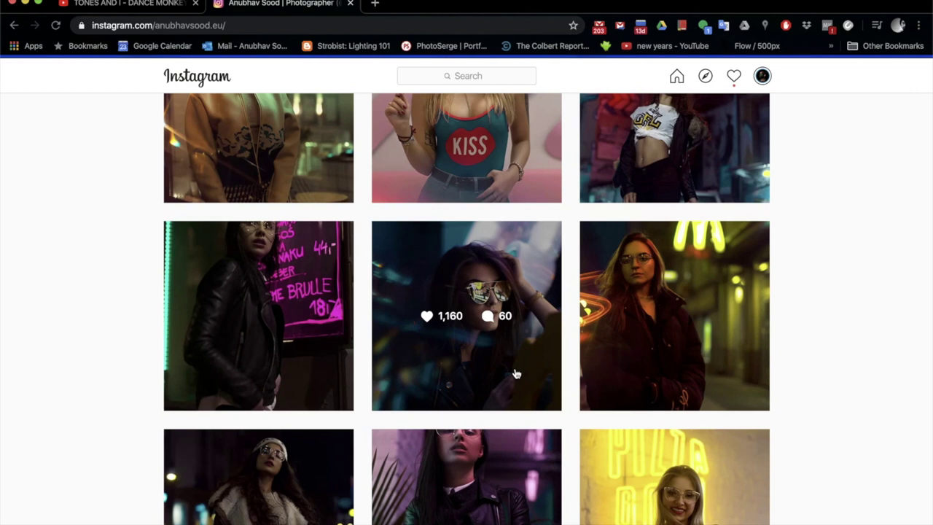
scroll(514, 375, "up", 5)
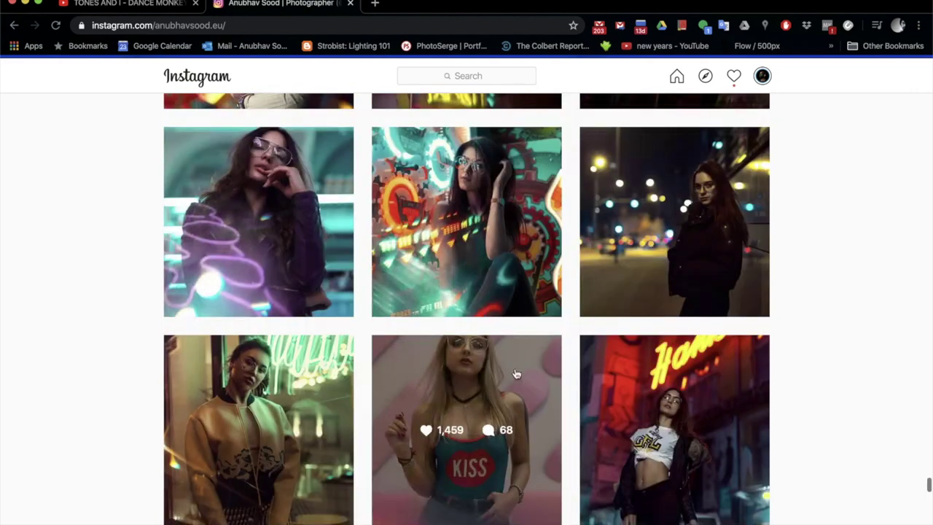
scroll(515, 374, "up", 3)
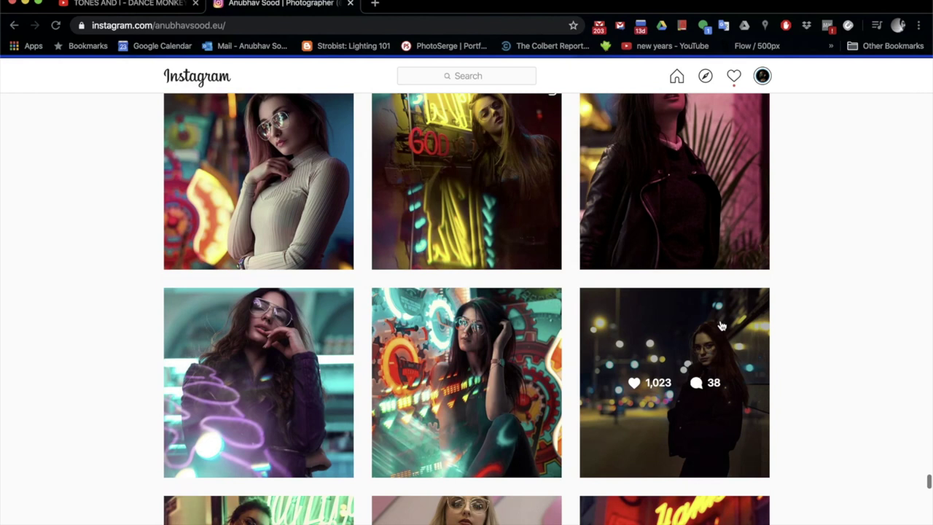
scroll(687, 340, "up", 1)
scroll(687, 339, "down", 10)
scroll(688, 340, "up", 1)
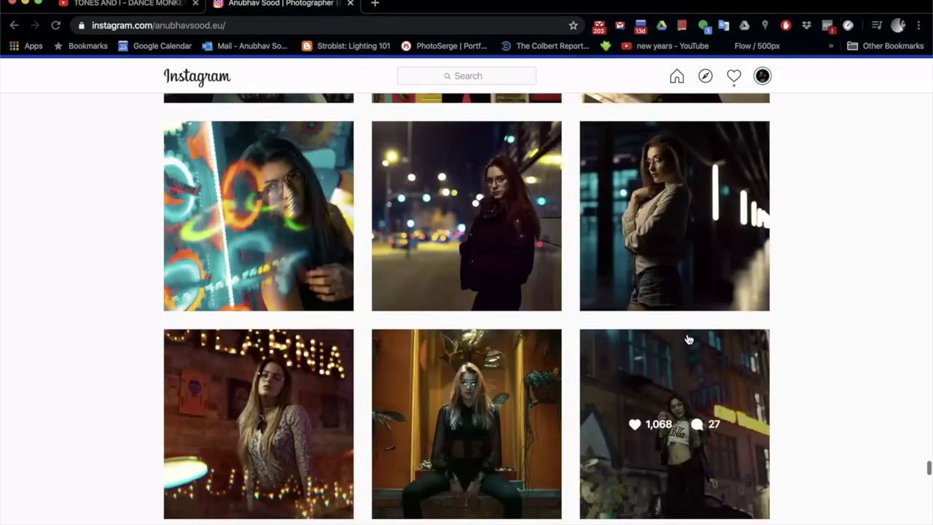
scroll(688, 339, "up", 9)
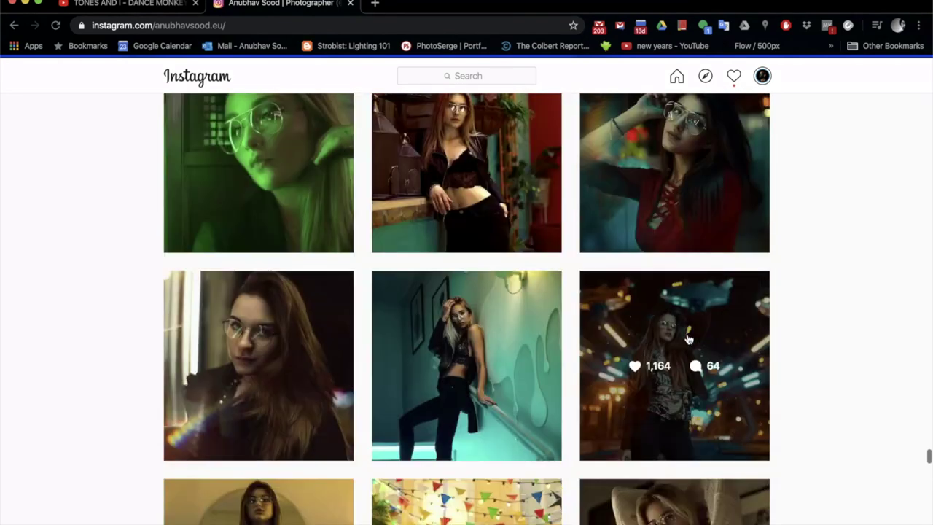
scroll(689, 339, "up", 10)
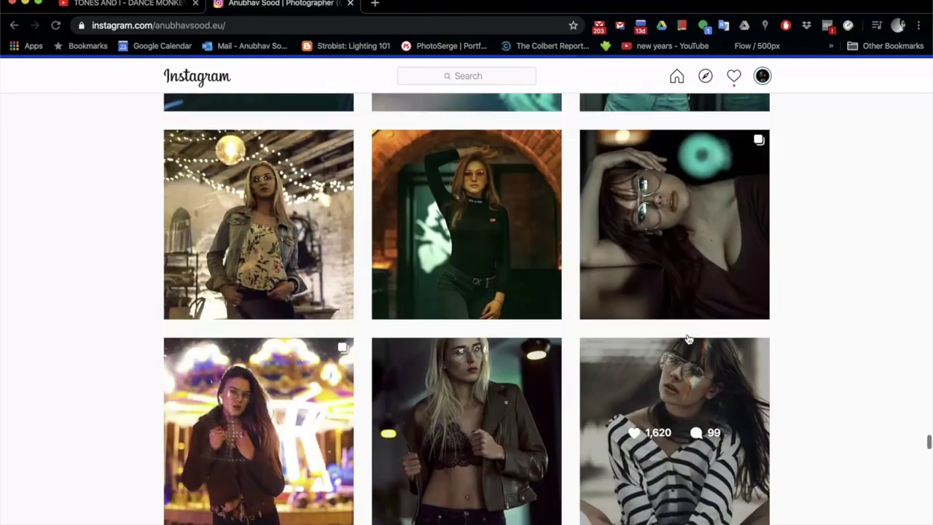
scroll(688, 339, "up", 10)
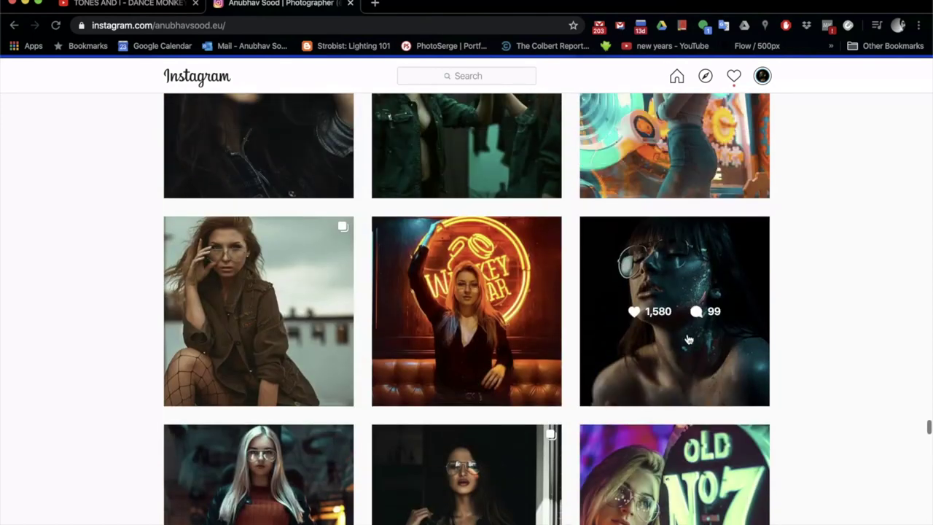
scroll(688, 339, "up", 2)
scroll(688, 339, "up", 5)
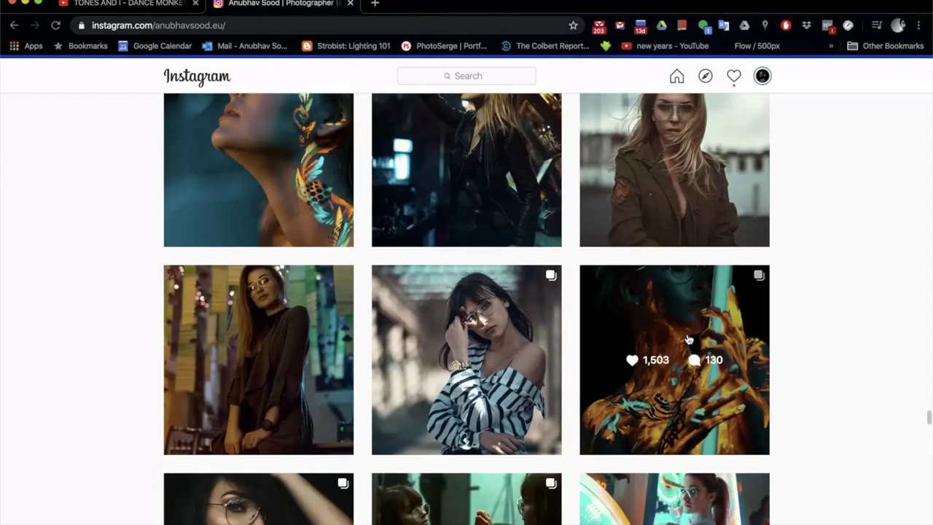
scroll(689, 339, "up", 1)
scroll(689, 339, "up", 5)
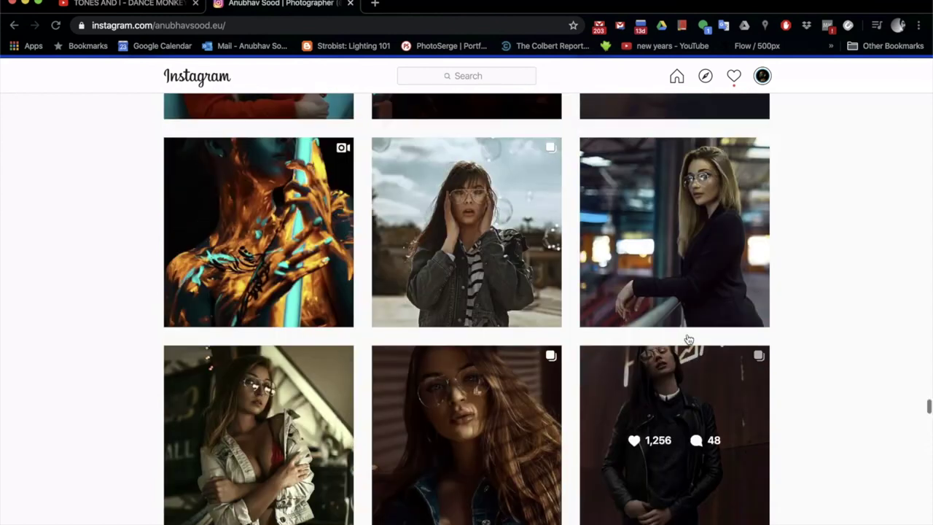
scroll(688, 339, "up", 2)
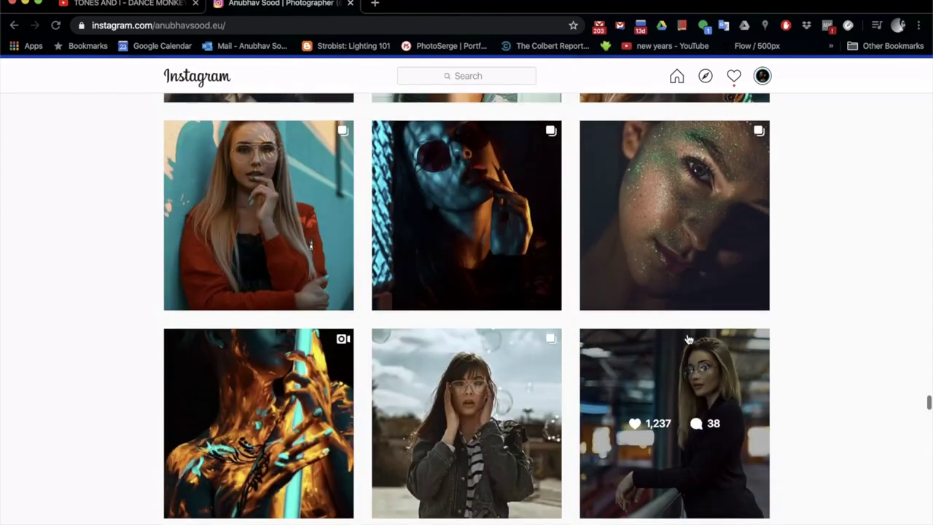
left_click(498, 250)
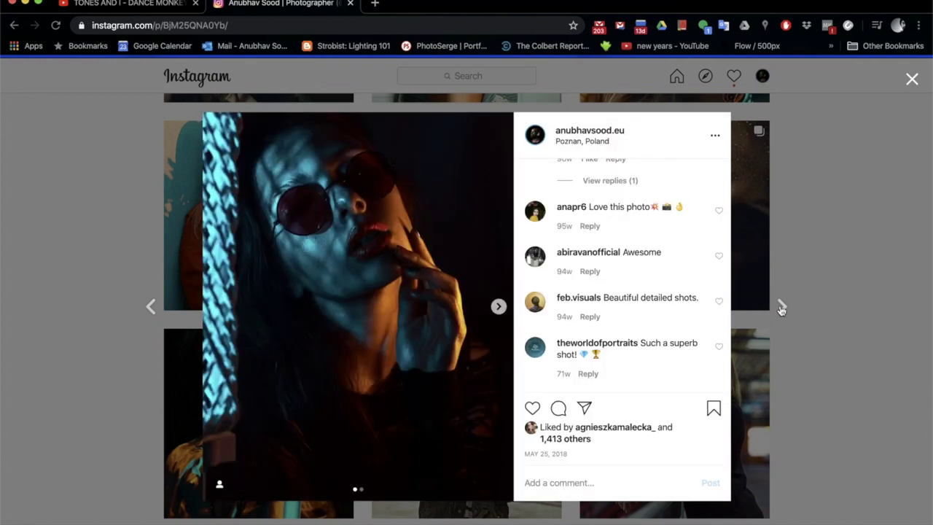
- Peek at the next post, then flip between the sunglasses post's two photos and close it
left_click(781, 307)
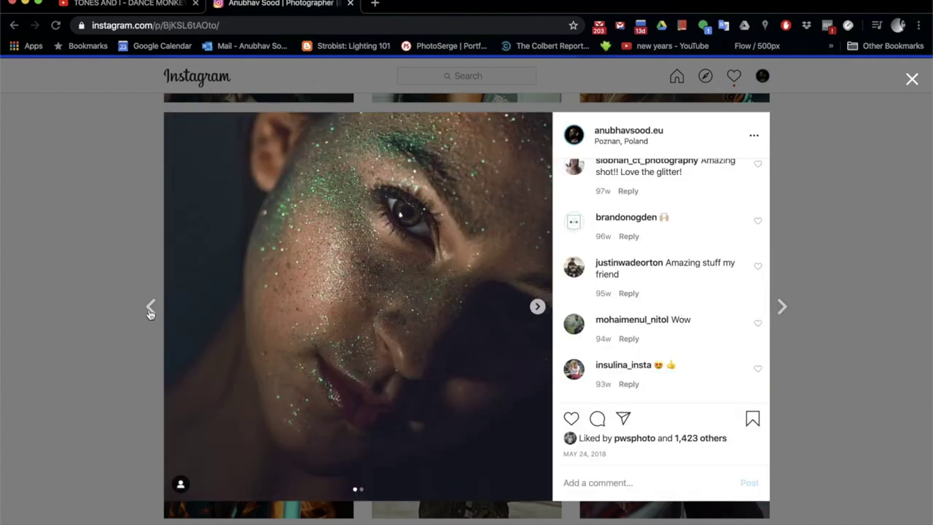
left_click(149, 310)
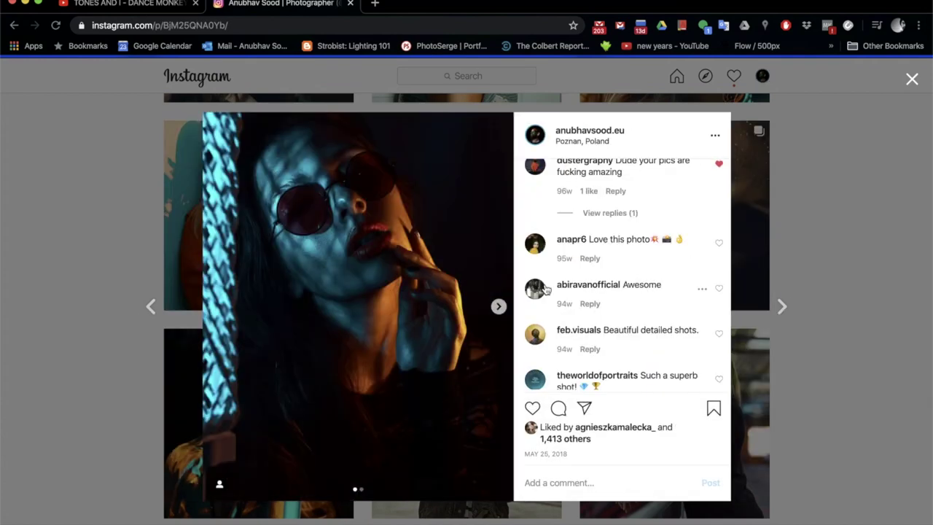
left_click(499, 306)
left_click(218, 307)
left_click(499, 307)
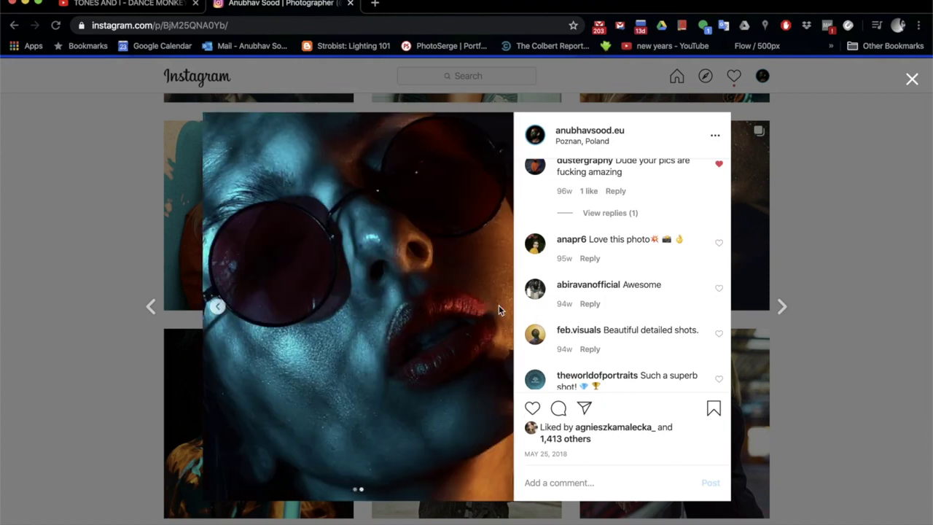
left_click(219, 309)
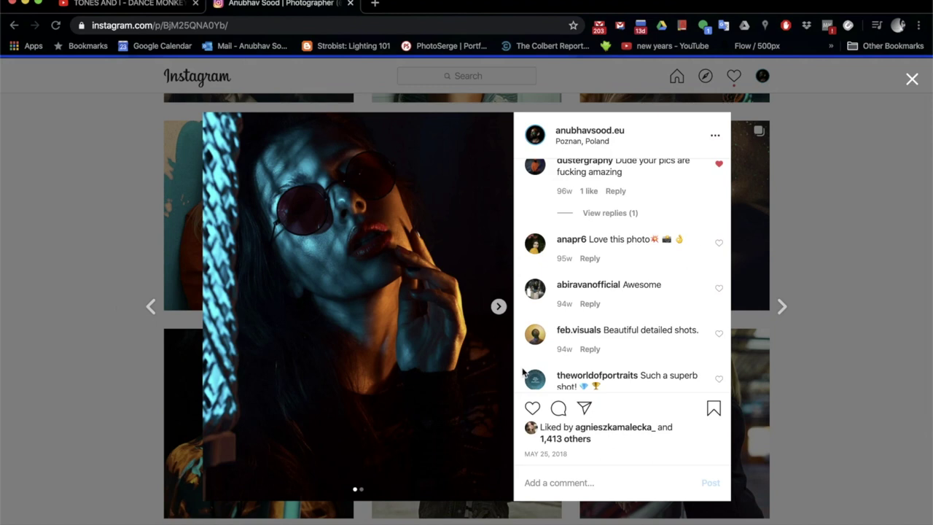
left_click(913, 79)
- Scroll to the top and return to the photographer's main profile with its bio and 421 posts
scroll(553, 267, "up", 5)
scroll(553, 266, "up", 10)
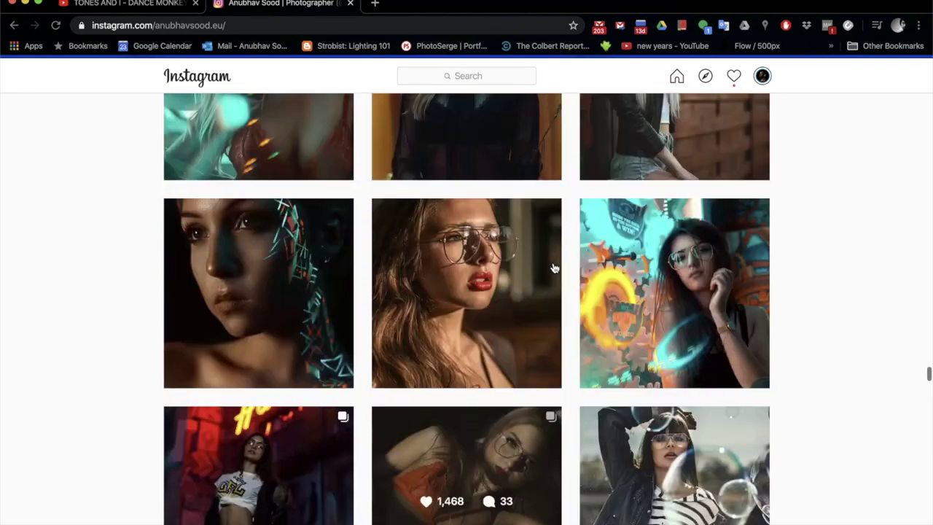
scroll(554, 268, "up", 10)
scroll(554, 268, "up", 10)
scroll(554, 269, "up", 4)
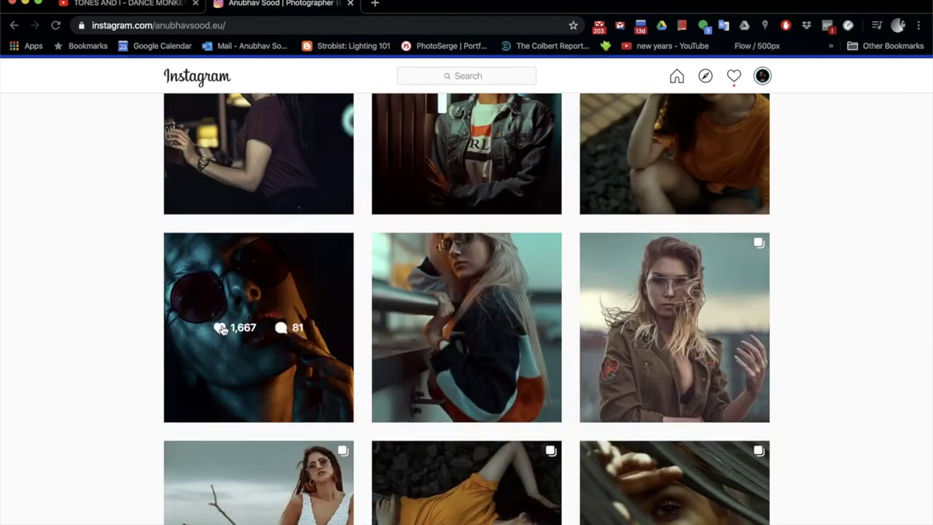
scroll(568, 240, "up", 5)
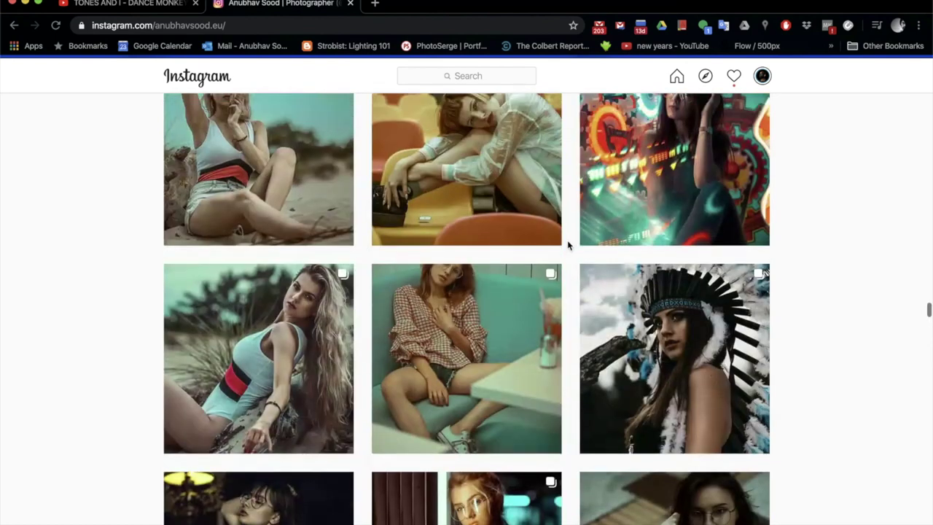
left_click(763, 76)
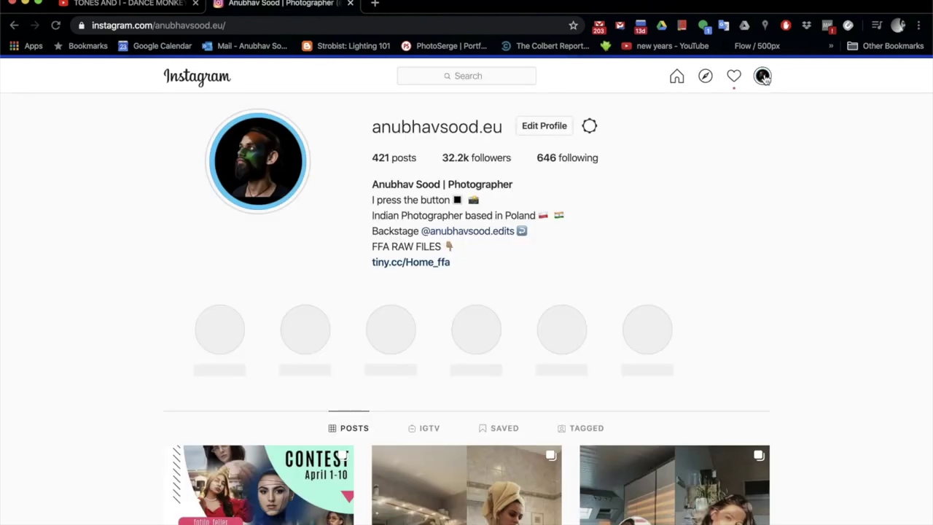
- Go to the backstage edits profile and view the light setup breakdown post
left_click(495, 234)
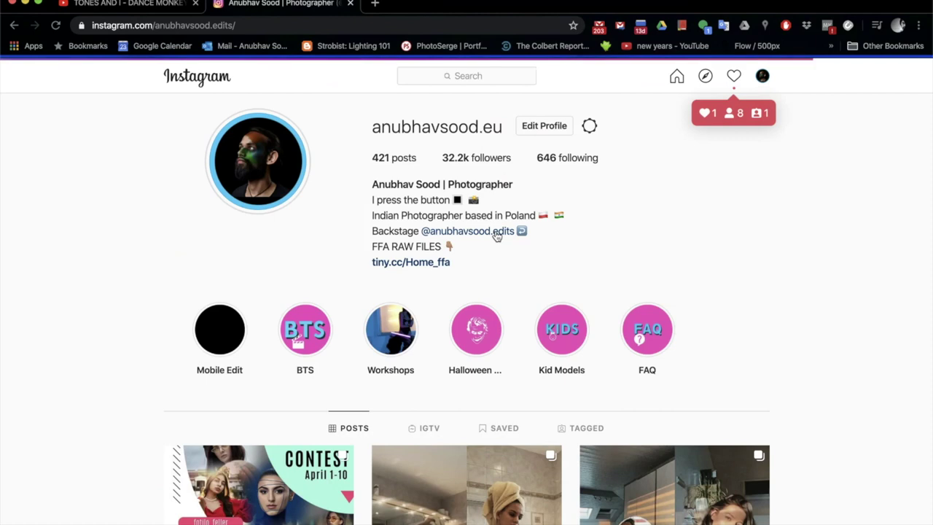
scroll(496, 236, "down", 2)
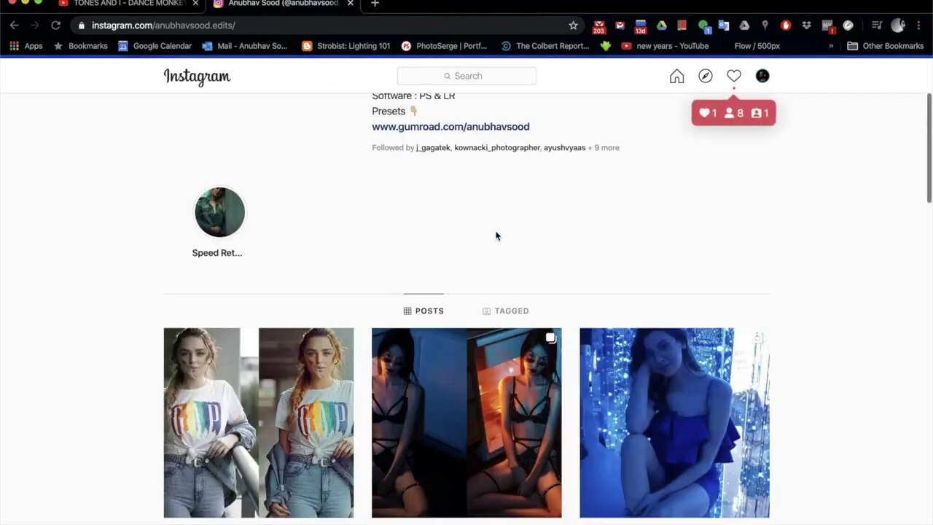
scroll(496, 236, "down", 15)
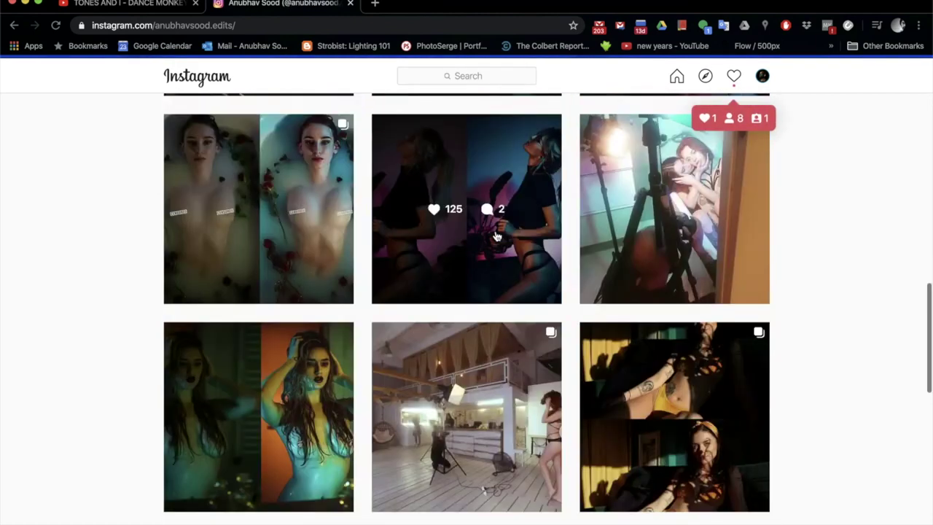
scroll(496, 236, "down", 6)
scroll(496, 235, "down", 3)
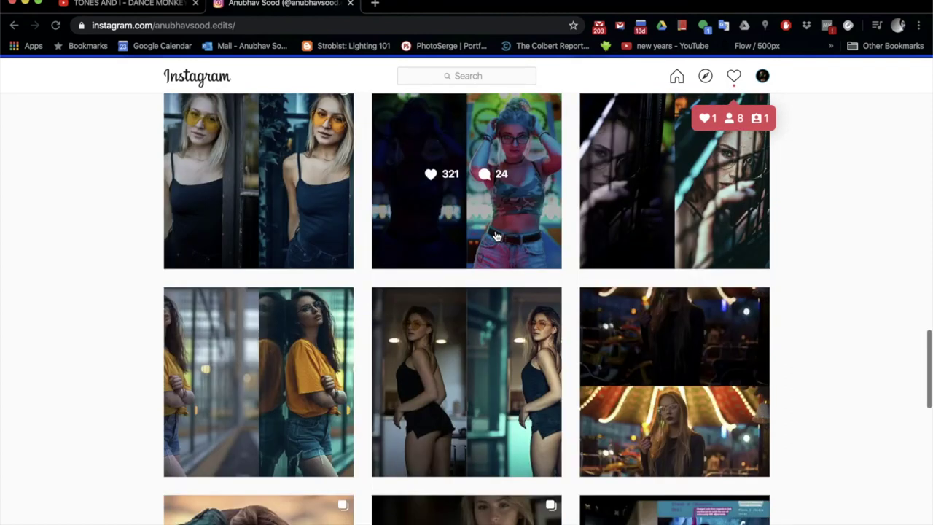
scroll(495, 235, "down", 10)
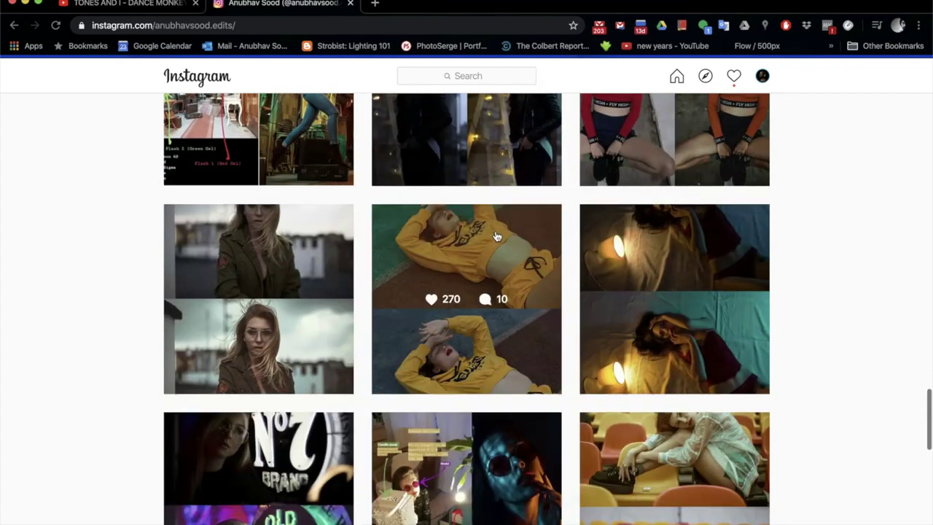
scroll(496, 235, "up", 2)
left_click(258, 202)
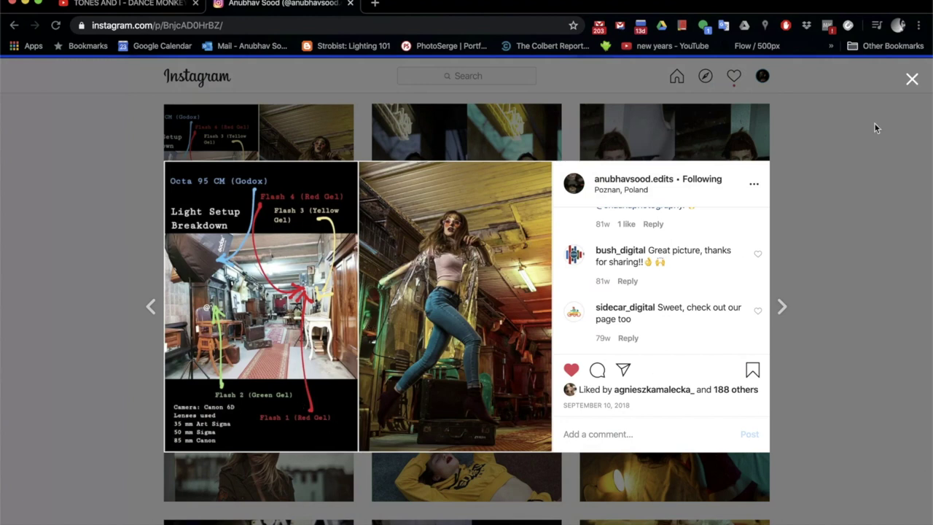
left_click(912, 80)
- View the candle-cover lighting diagram post, then return to the photographer's main profile
scroll(597, 342, "down", 5)
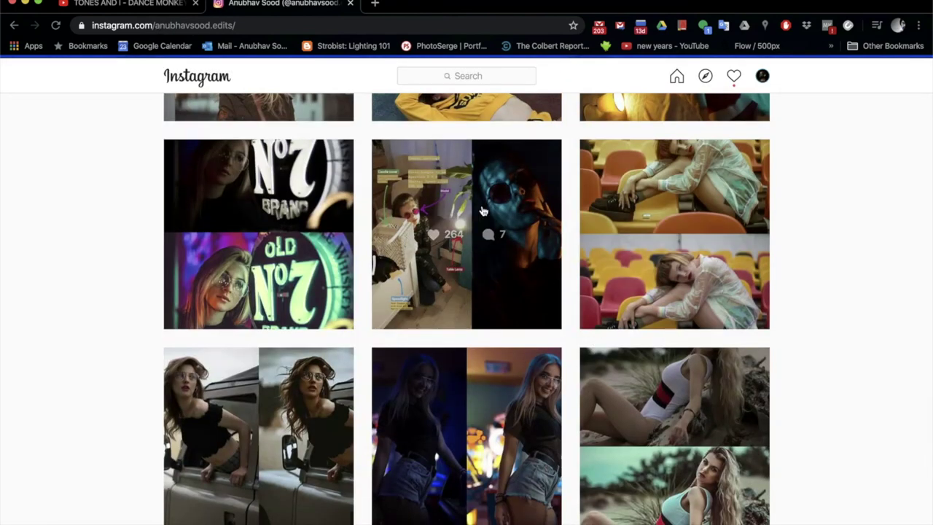
left_click(482, 210)
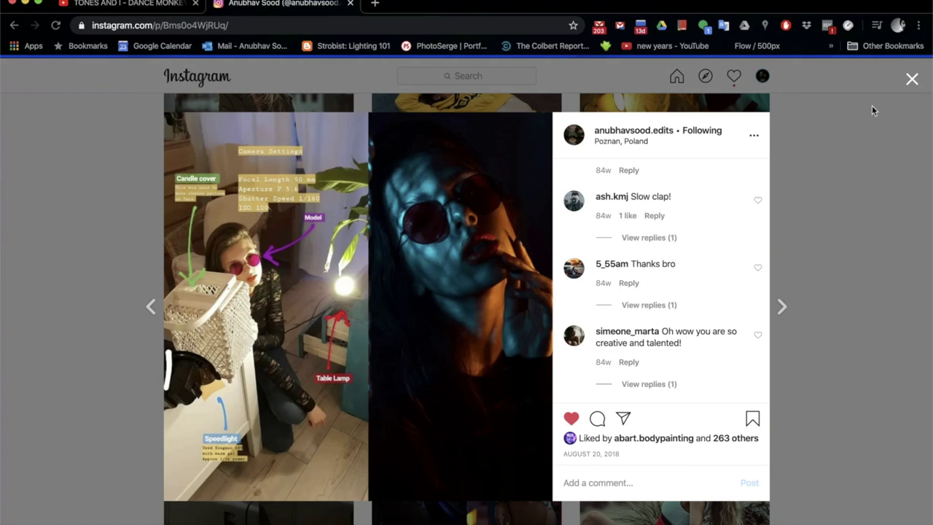
left_click(912, 80)
left_click(763, 80)
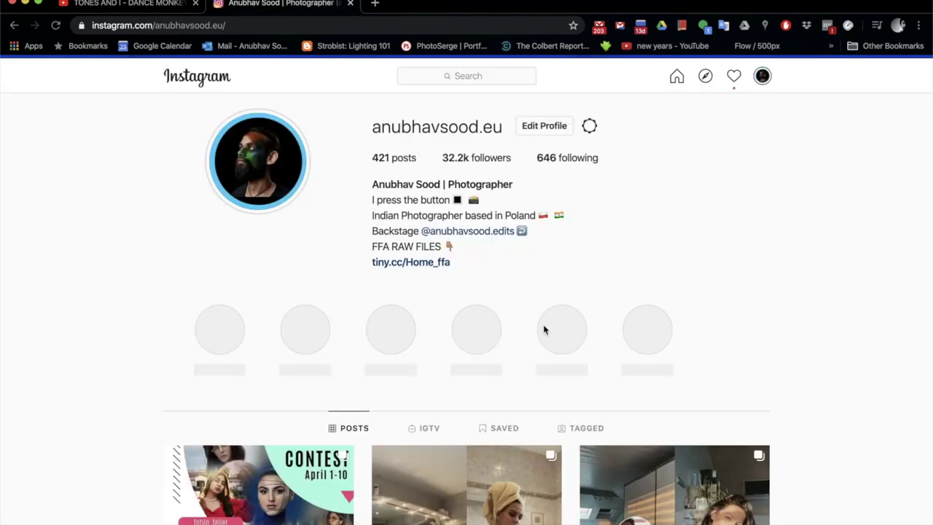
scroll(545, 328, "down", 3)
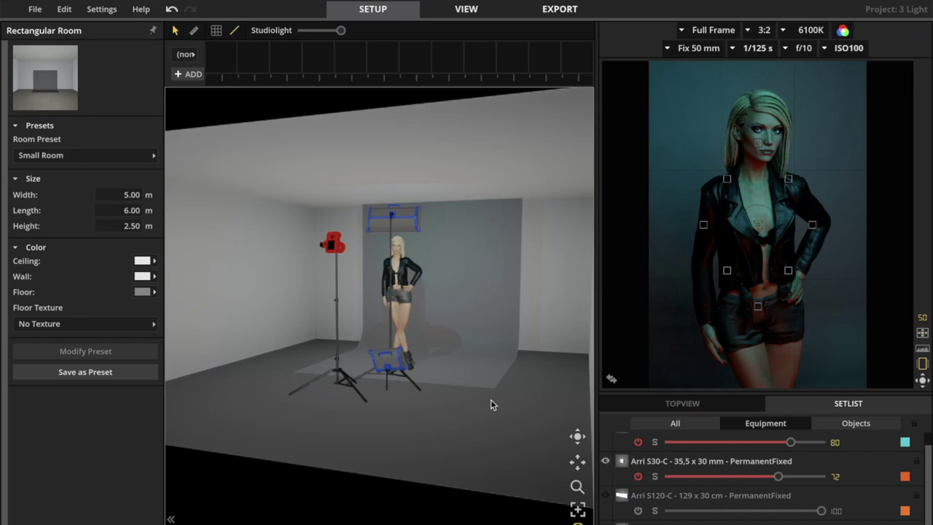
- Hide and re-show the orange-gelled Arri S30-C to compare the render
left_click(413, 371)
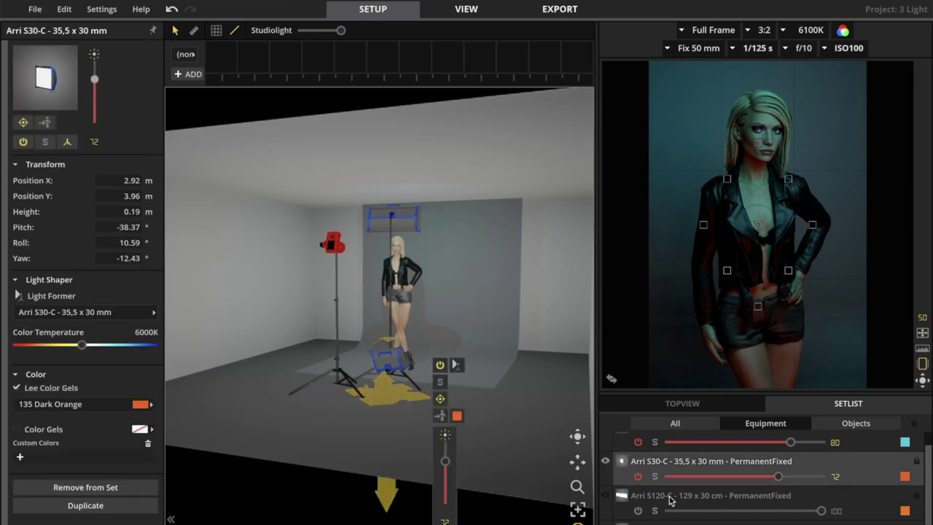
left_click(605, 463)
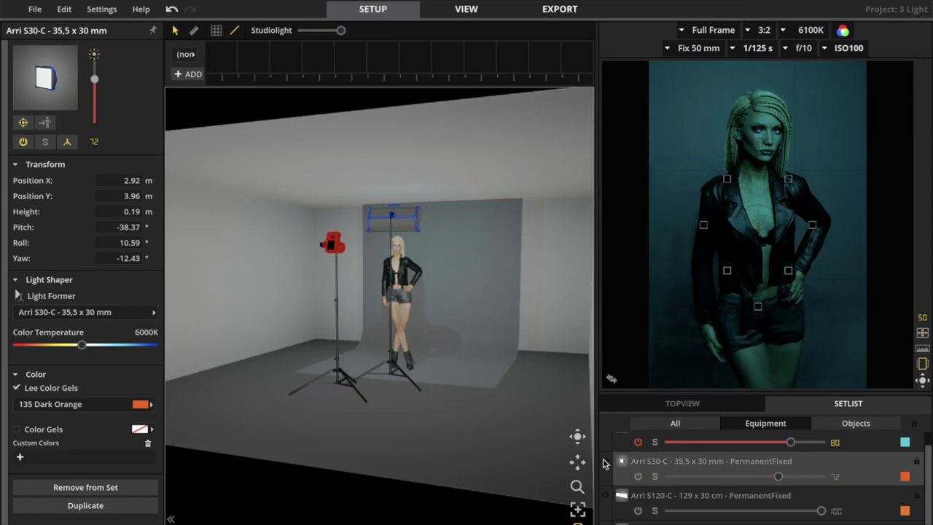
left_click(604, 462)
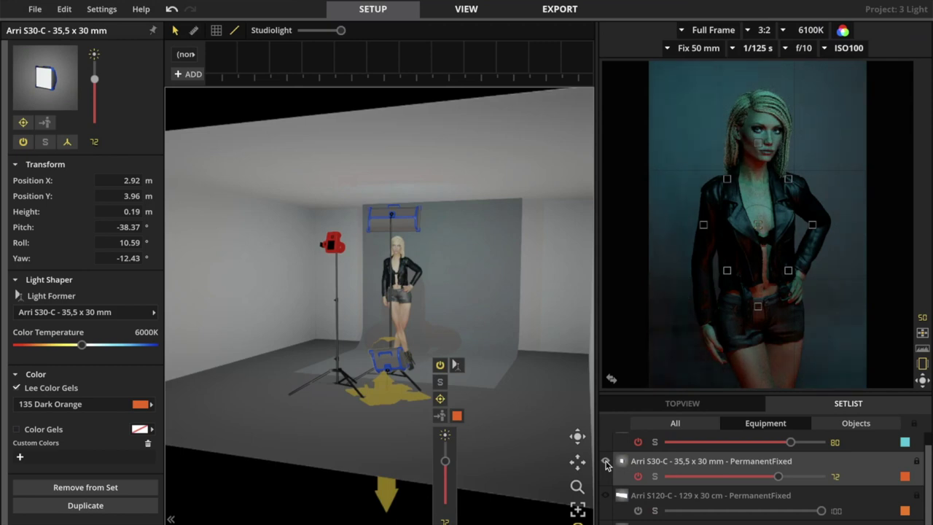
- Switch on both Arri S120-C strip softboxes in the Setlist and deselect the light
scroll(605, 477, "down", 1)
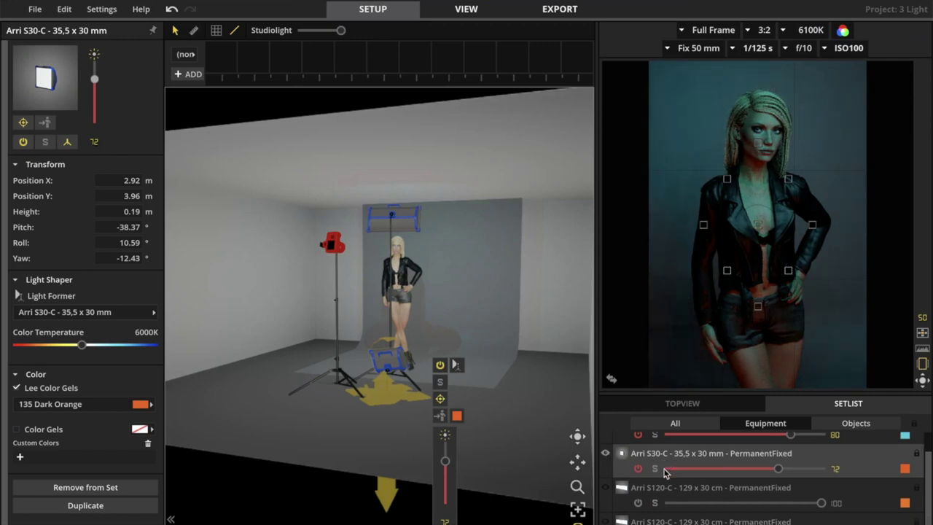
left_click(605, 489)
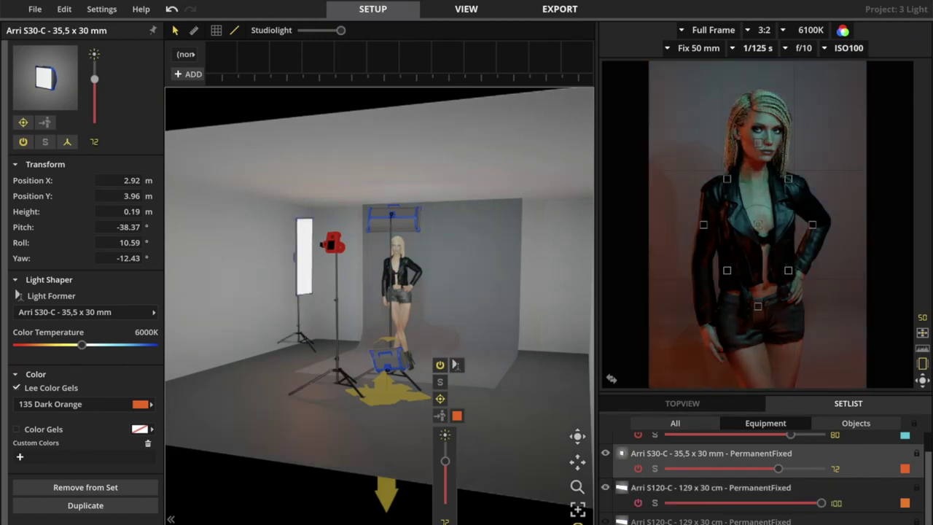
left_click(605, 520)
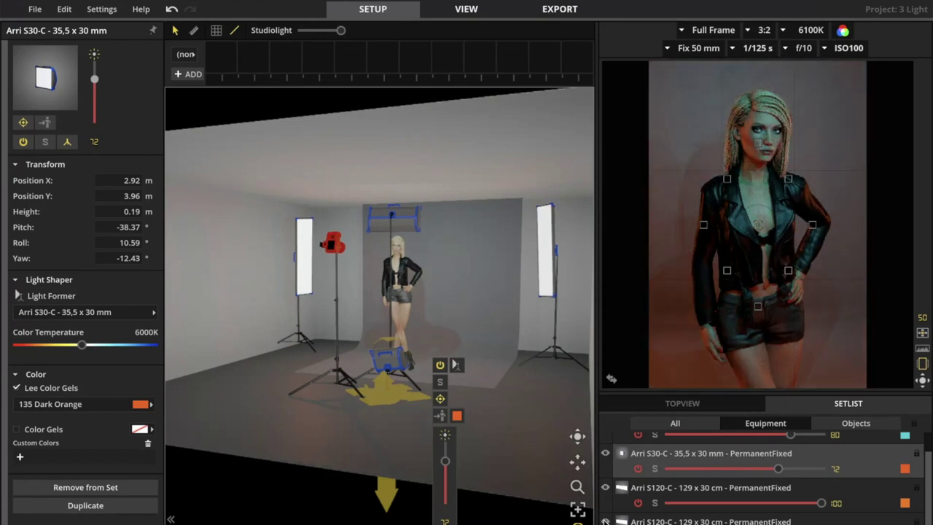
left_click(534, 397)
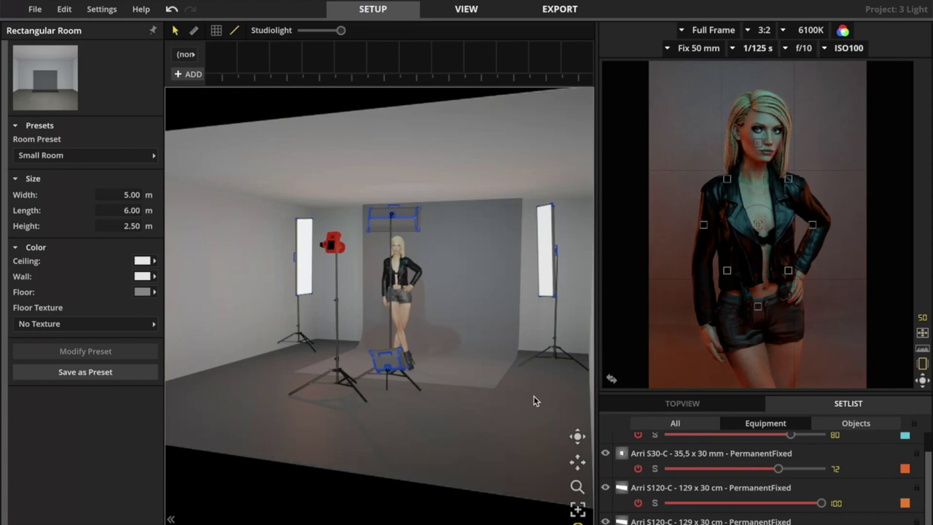
mouse_move(605, 510)
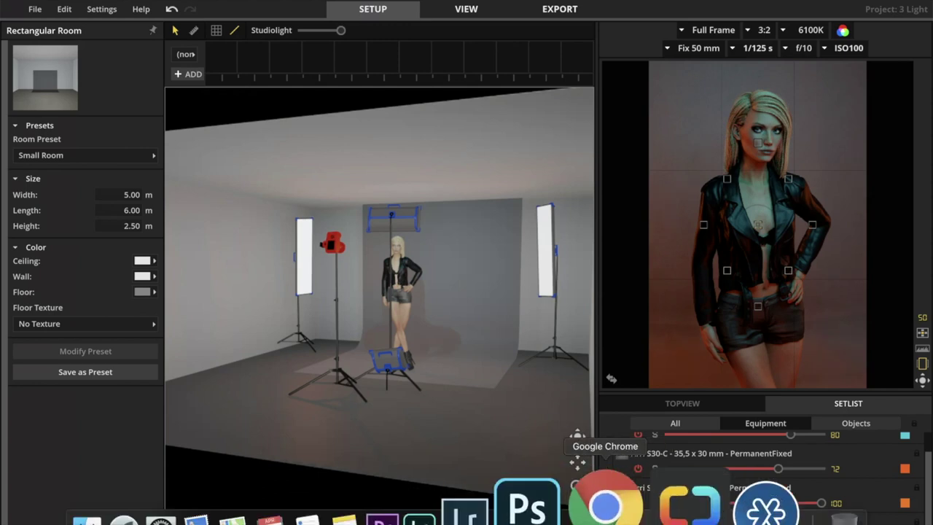
- Back in Instagram, play the behind-the-scenes video in the orange-lit fridge post
left_click(618, 504)
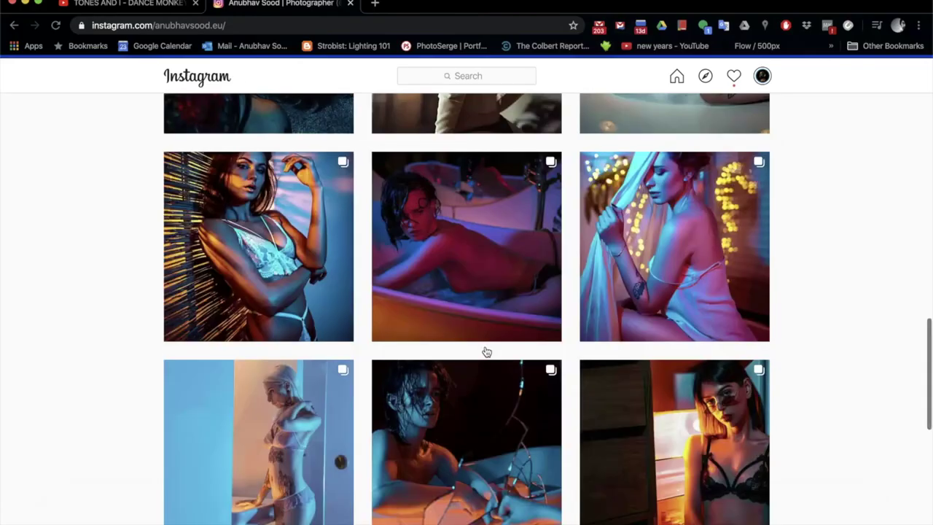
scroll(486, 350, "down", 5)
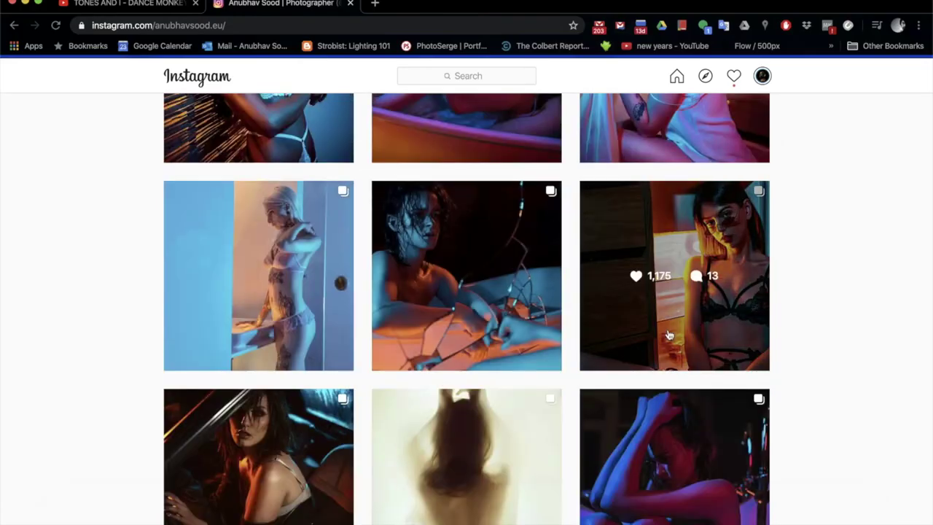
left_click(655, 265)
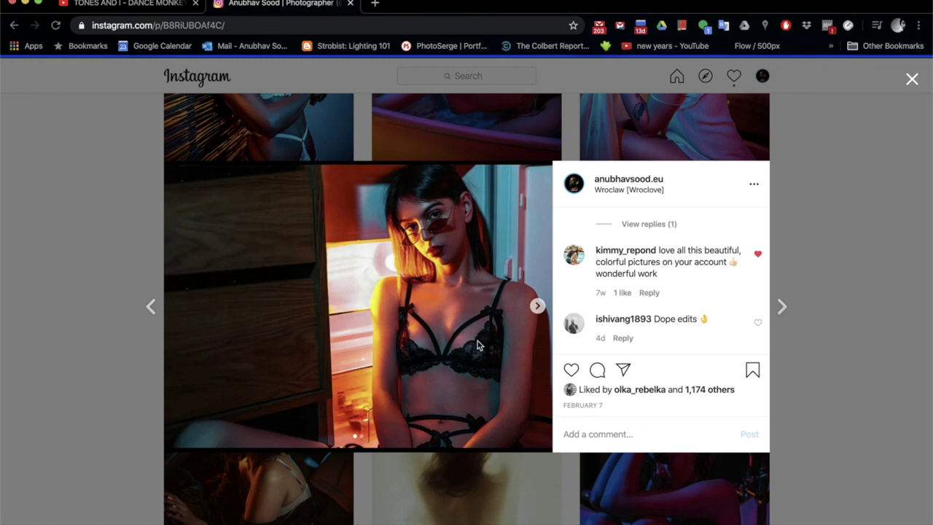
left_click(537, 306)
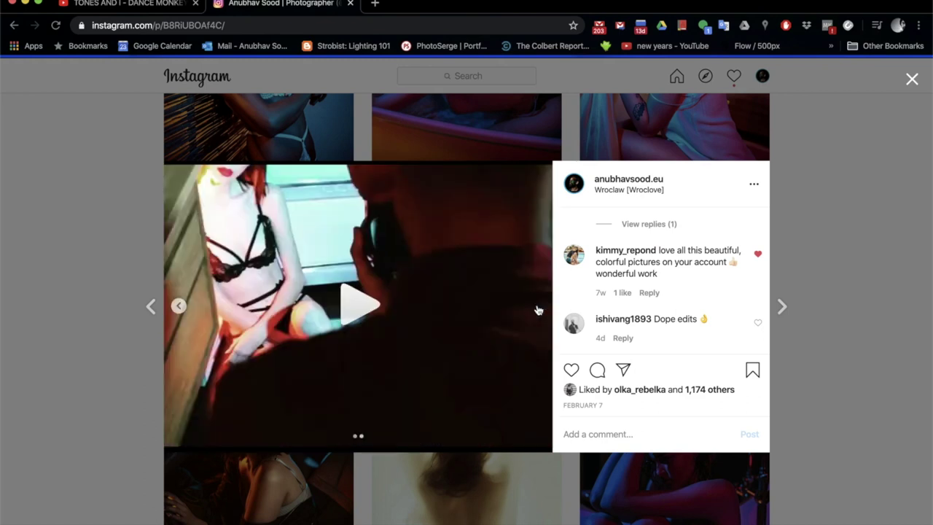
left_click(360, 304)
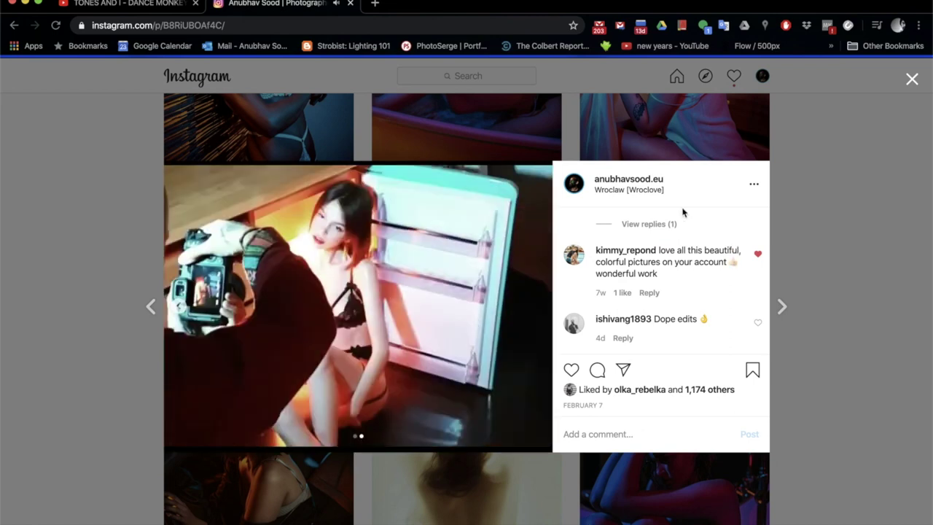
left_click(912, 80)
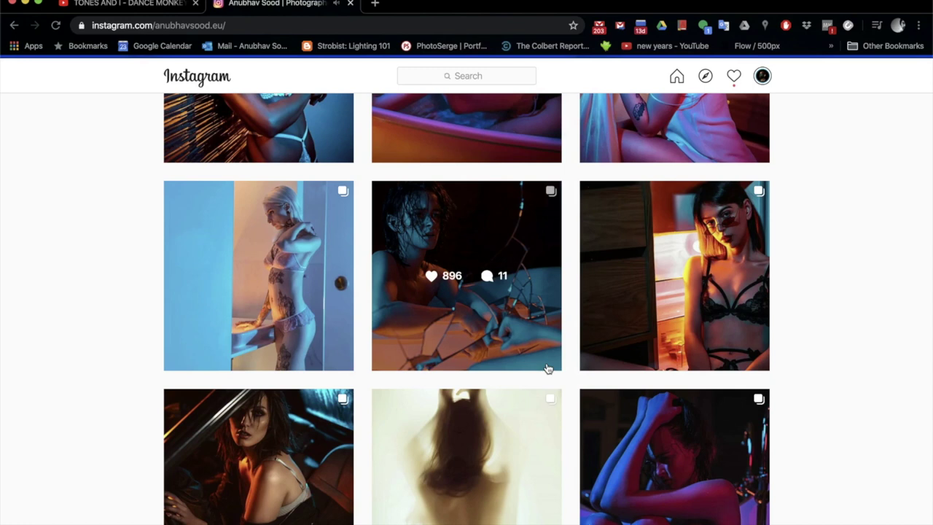
- Open the blue-wall post and play its camera-screen video showing 1/100, F2.8, ISO 400
left_click(273, 275)
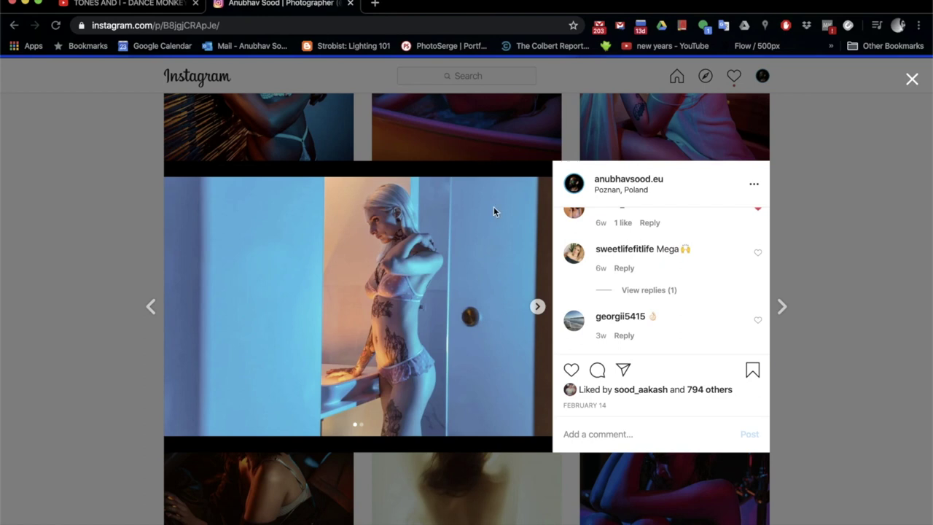
left_click(537, 309)
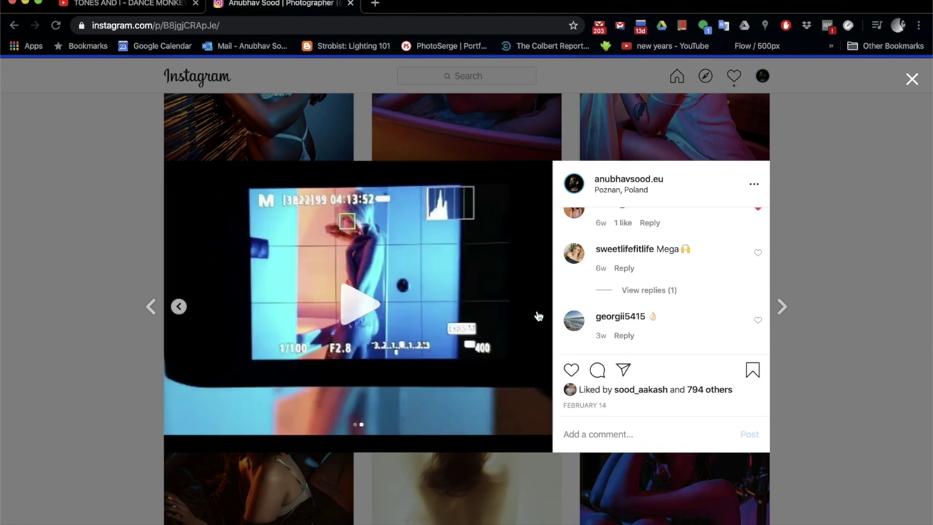
left_click(360, 312)
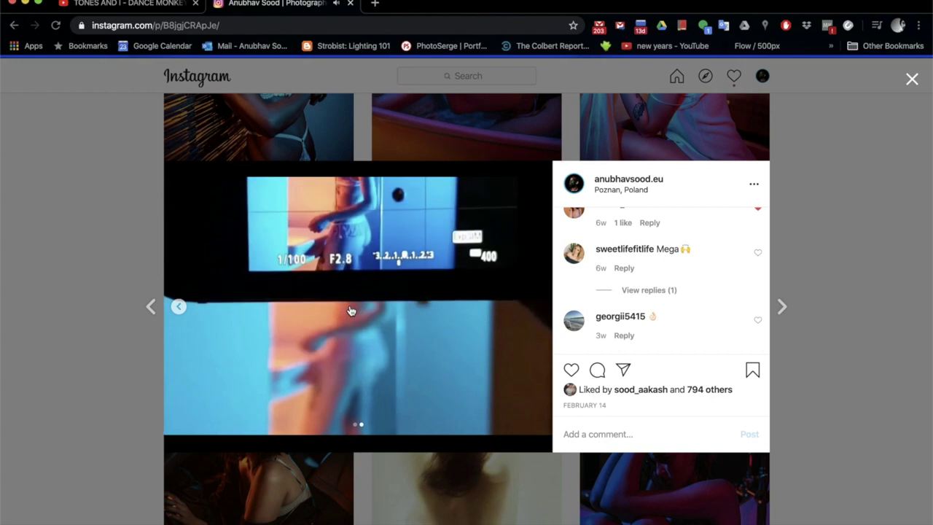
- Close the video post, scroll down, and open the red-lingerie mirror-and-sink post
left_click(912, 79)
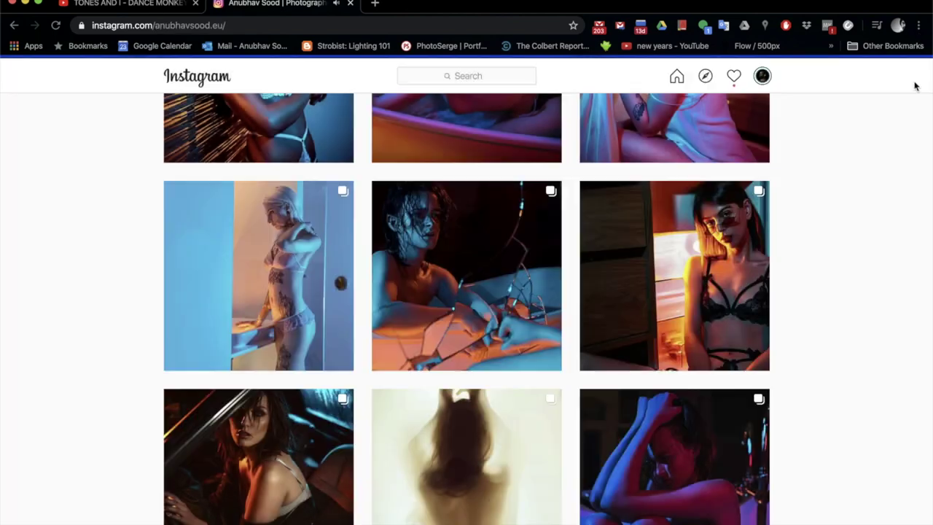
scroll(581, 351, "down", 3)
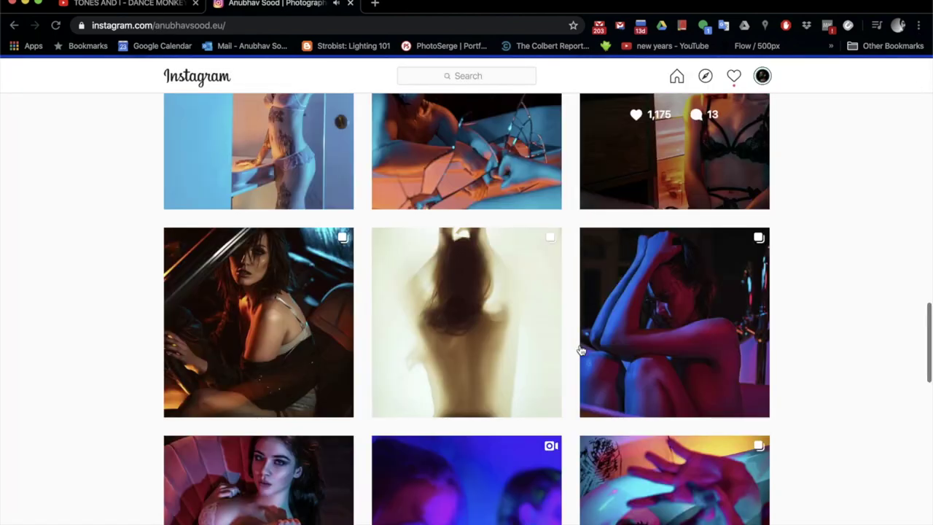
scroll(581, 351, "down", 5)
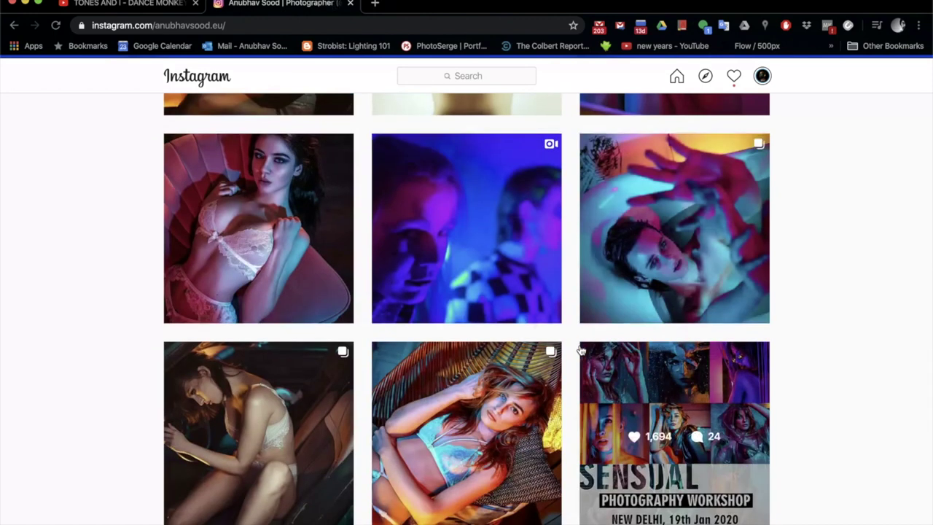
scroll(581, 351, "down", 6)
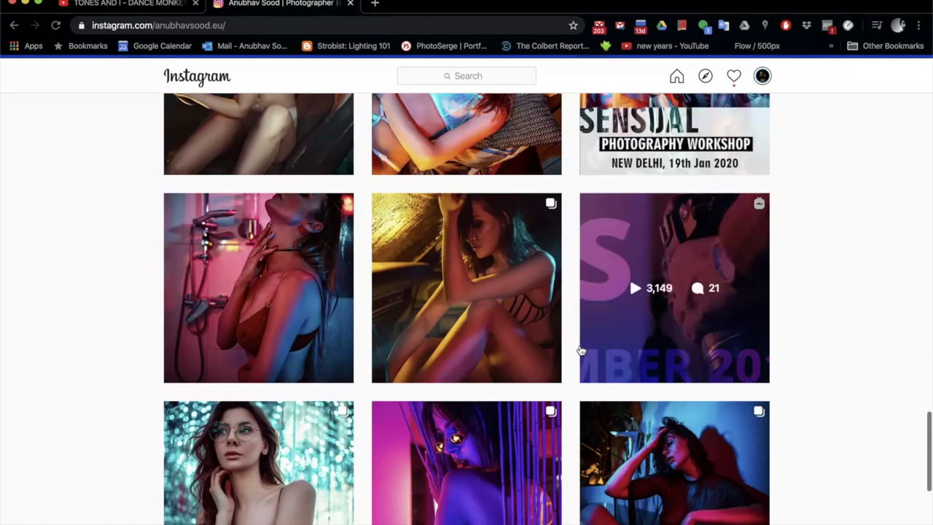
scroll(581, 351, "down", 6)
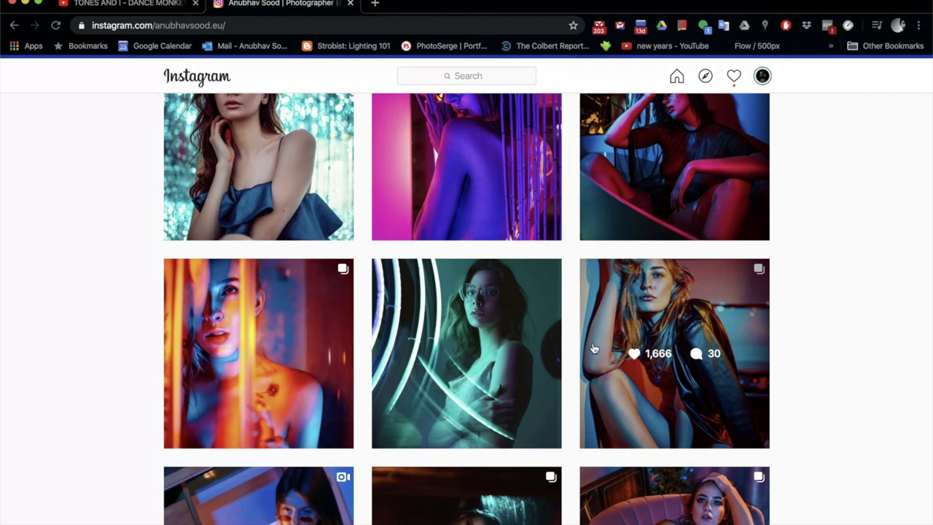
scroll(600, 372, "down", 6)
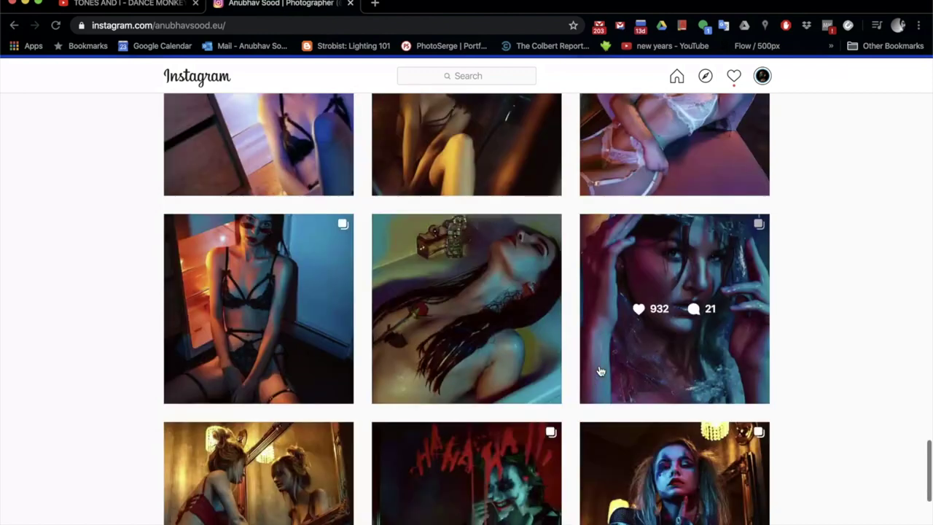
scroll(600, 372, "up", 1)
scroll(600, 371, "down", 1)
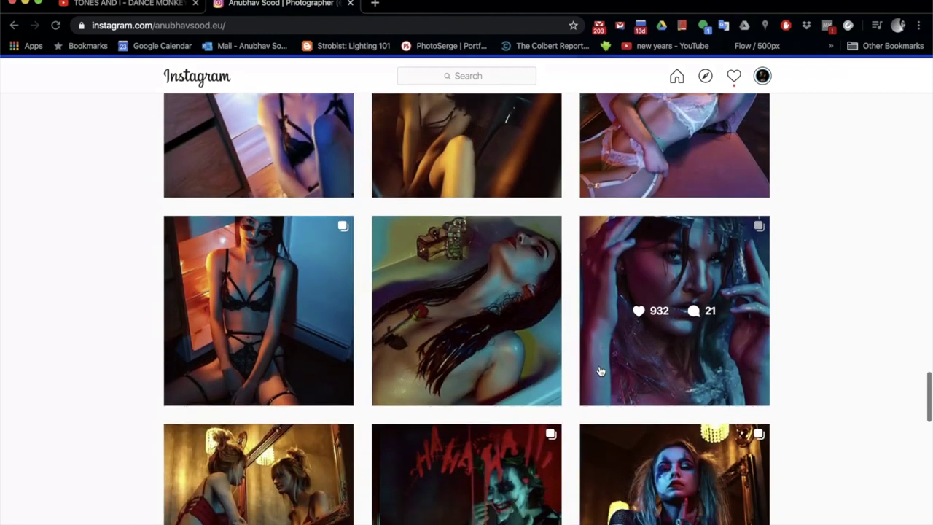
scroll(600, 372, "down", 3)
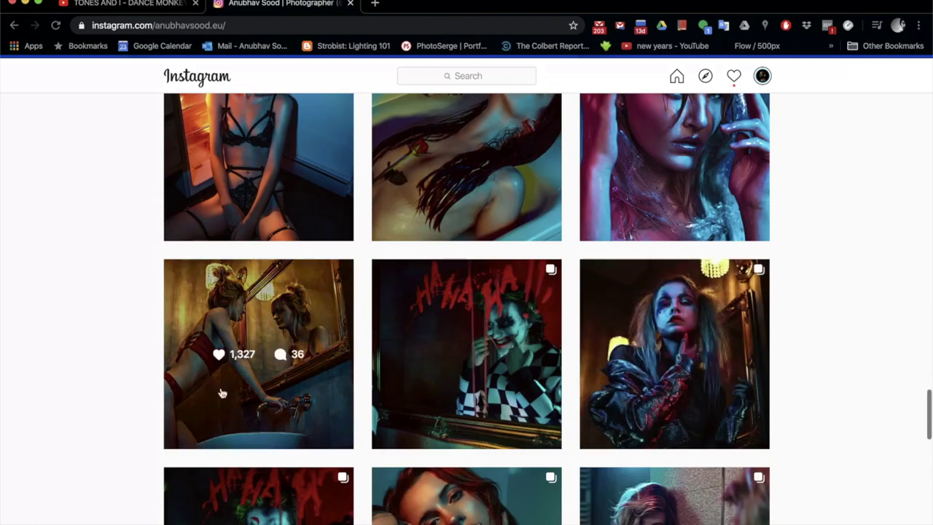
left_click(252, 308)
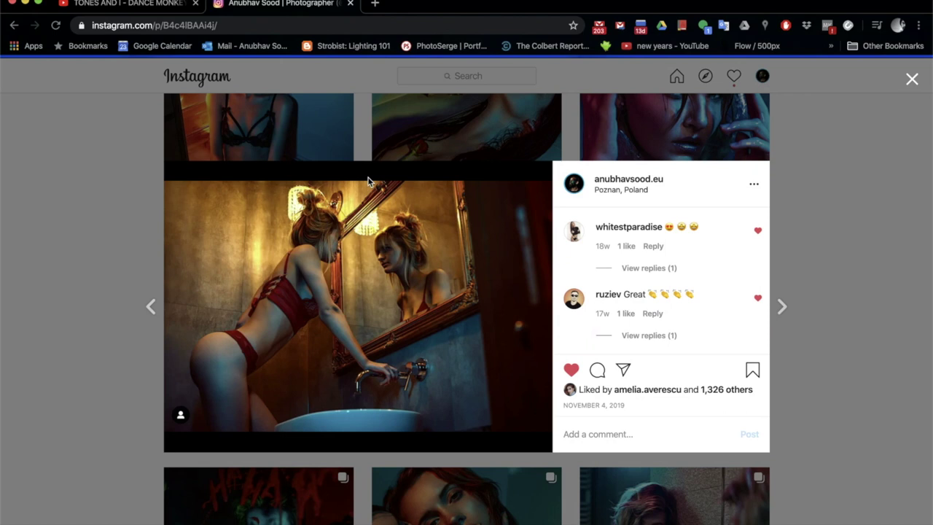
- View the post of the face-painted woman in a metallic jacket
left_click(912, 78)
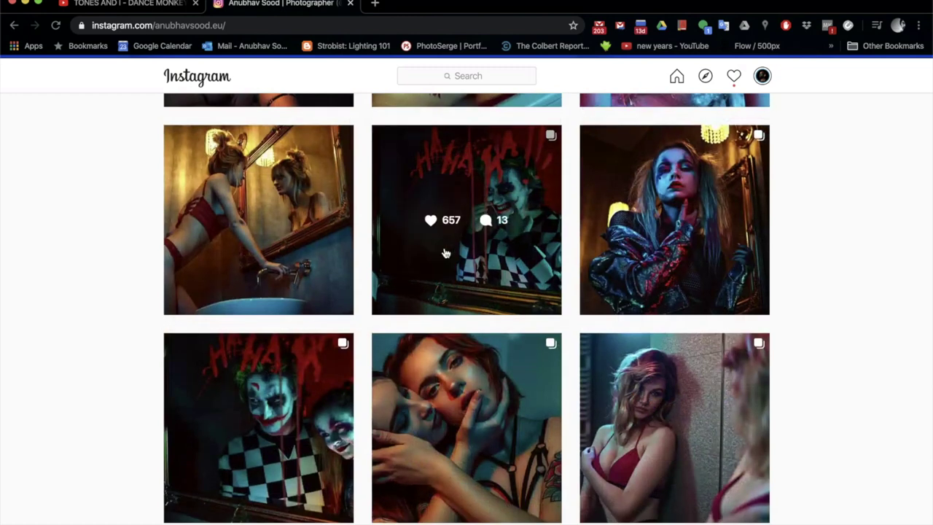
left_click(700, 197)
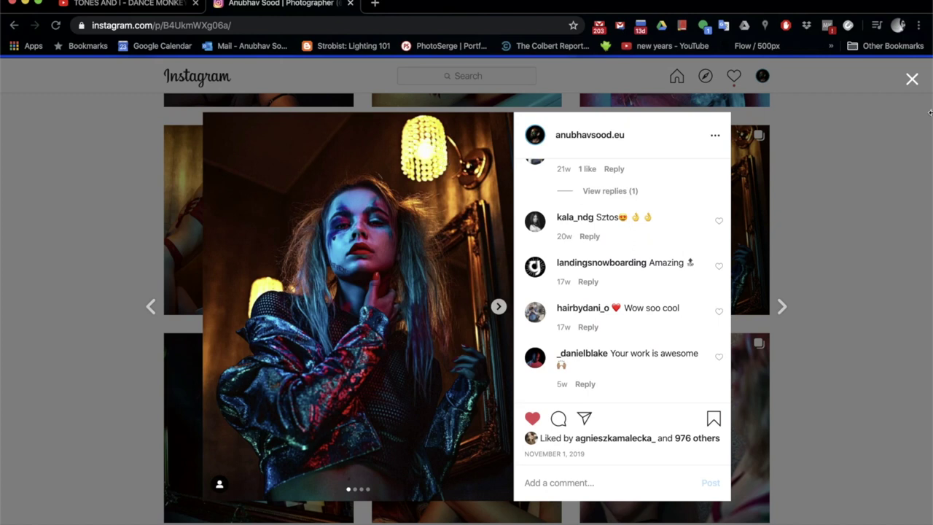
left_click(912, 78)
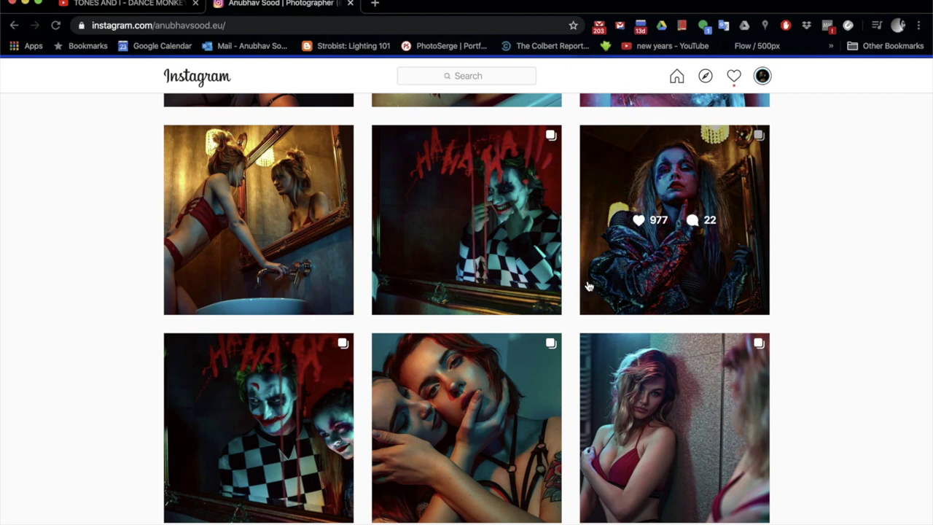
- Scroll further down the grid and open the post of the woman in round glasses
scroll(589, 286, "down", 5)
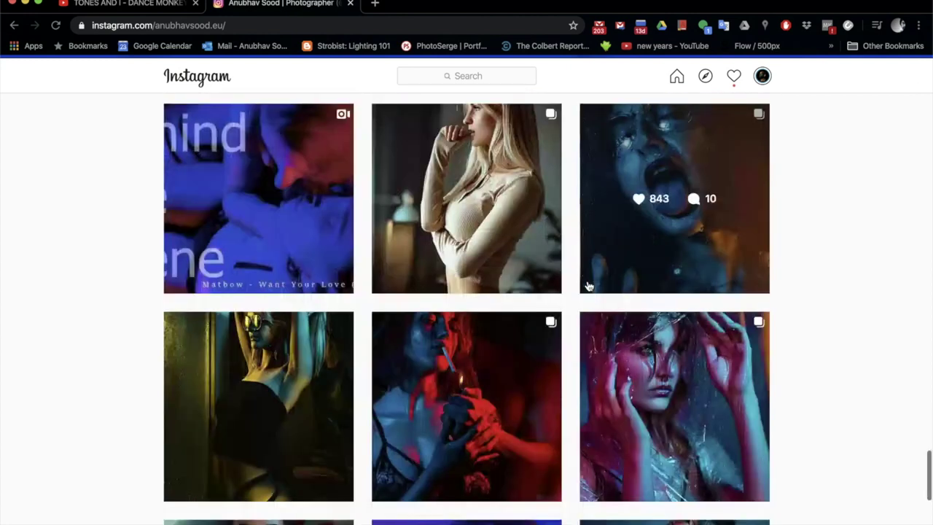
scroll(590, 287, "down", 4)
scroll(589, 287, "down", 6)
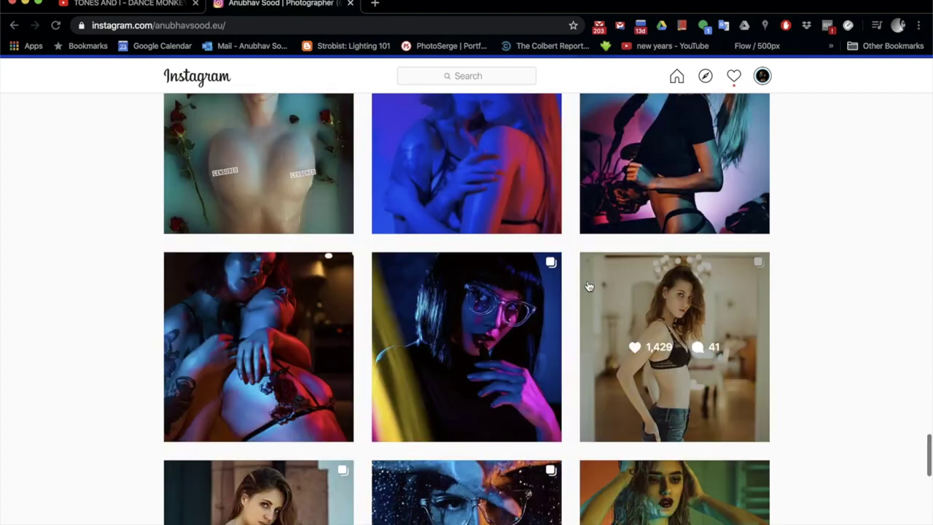
scroll(590, 286, "down", 1)
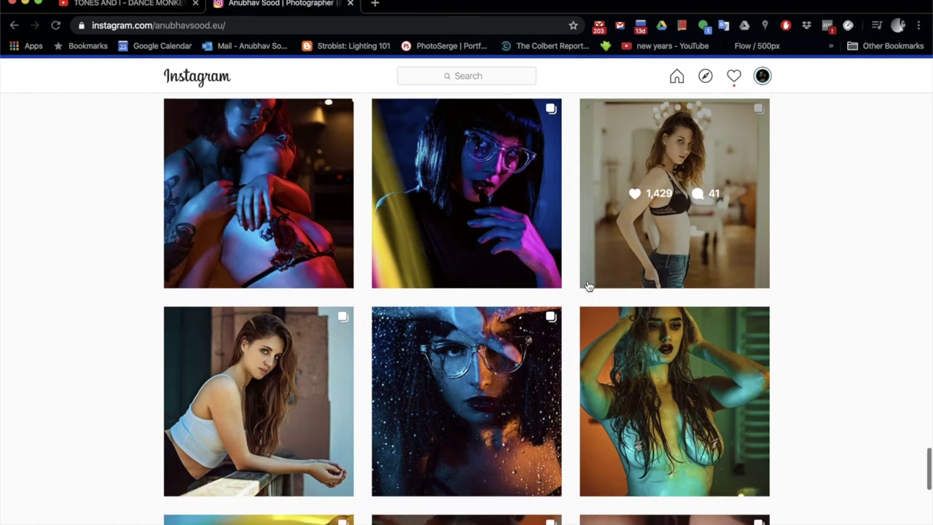
scroll(590, 287, "up", 1)
scroll(590, 286, "down", 6)
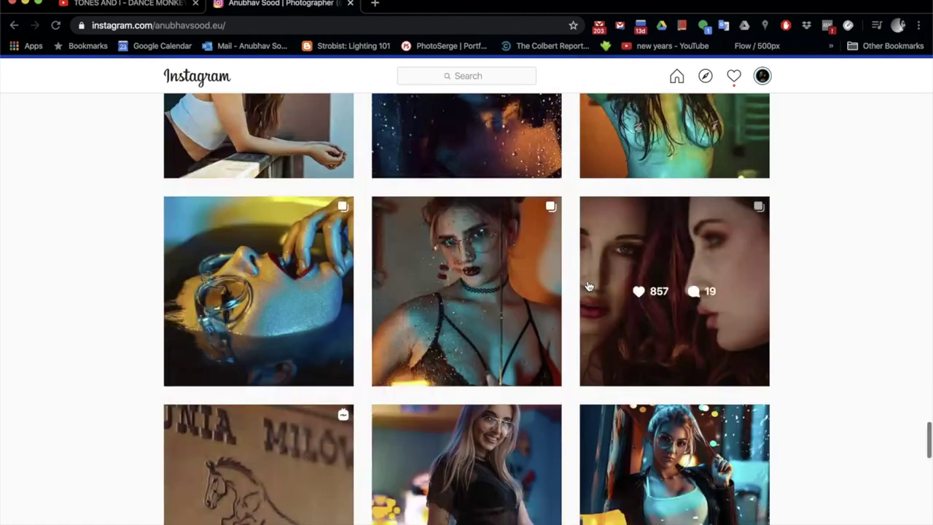
scroll(589, 286, "down", 2)
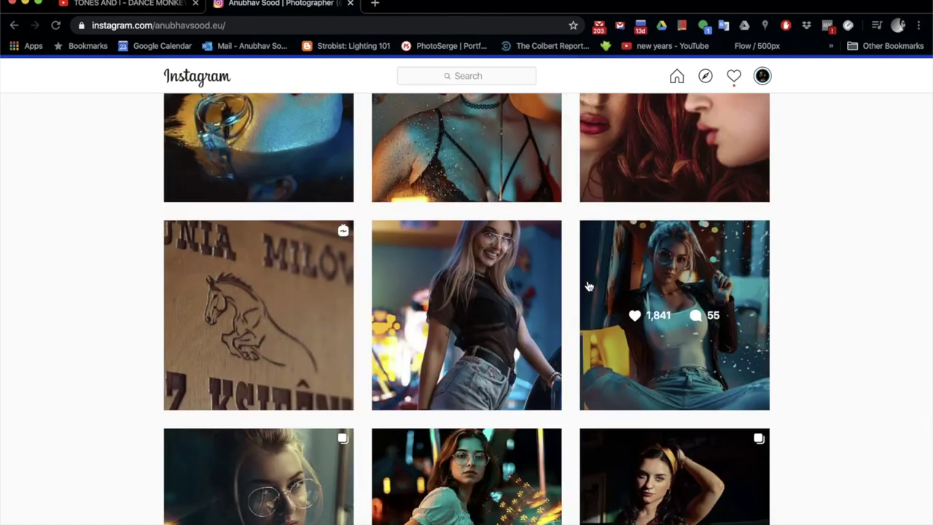
scroll(589, 286, "down", 3)
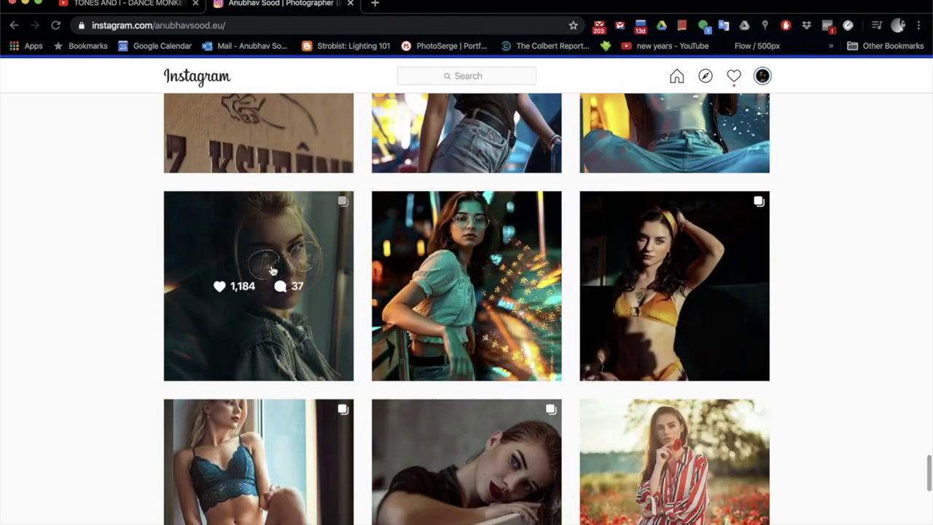
left_click(271, 267)
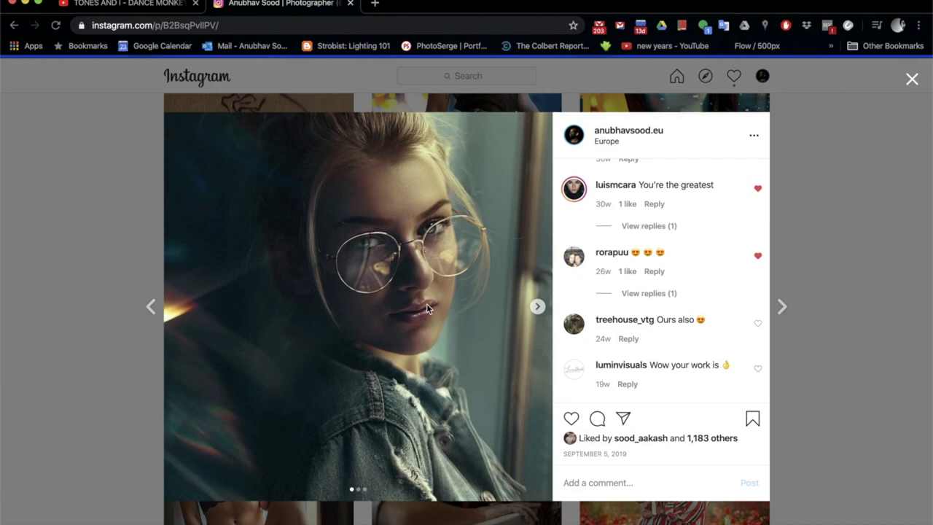
- Page through all three photos of the round-glasses carousel and back to the first
left_click(537, 307)
left_click(537, 307)
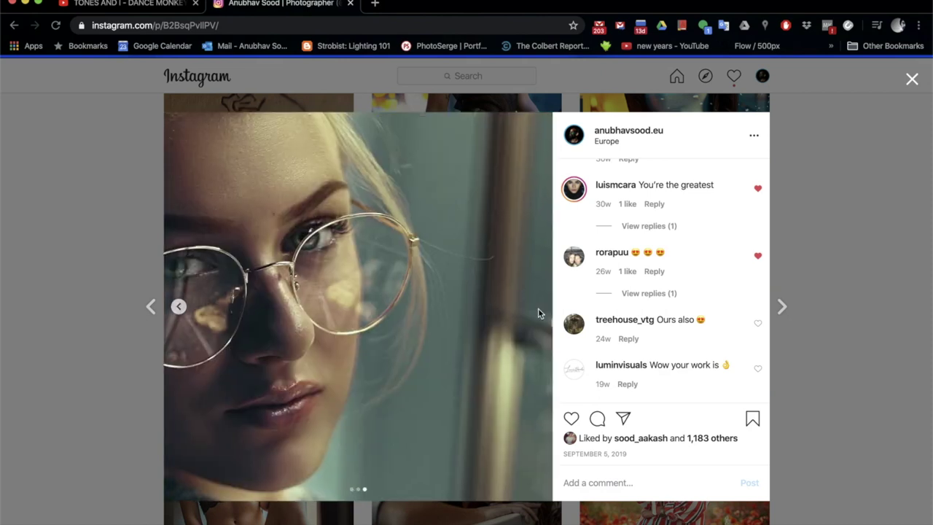
left_click(179, 307)
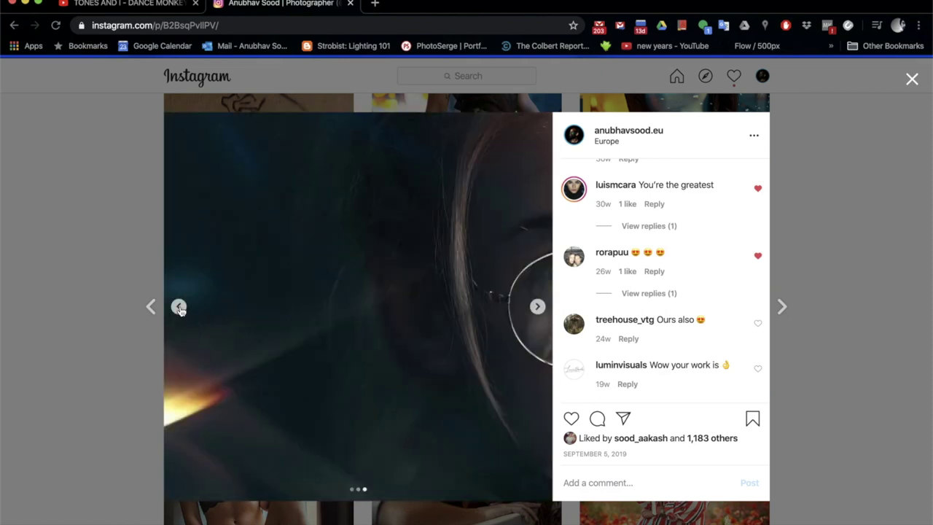
left_click(179, 307)
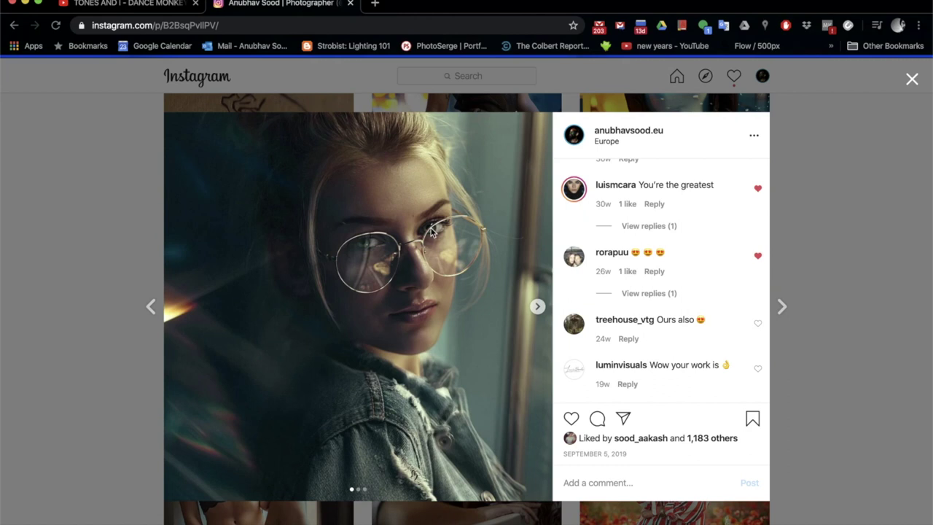
- Scroll down and view the post of the woman in black lingerie
left_click(912, 81)
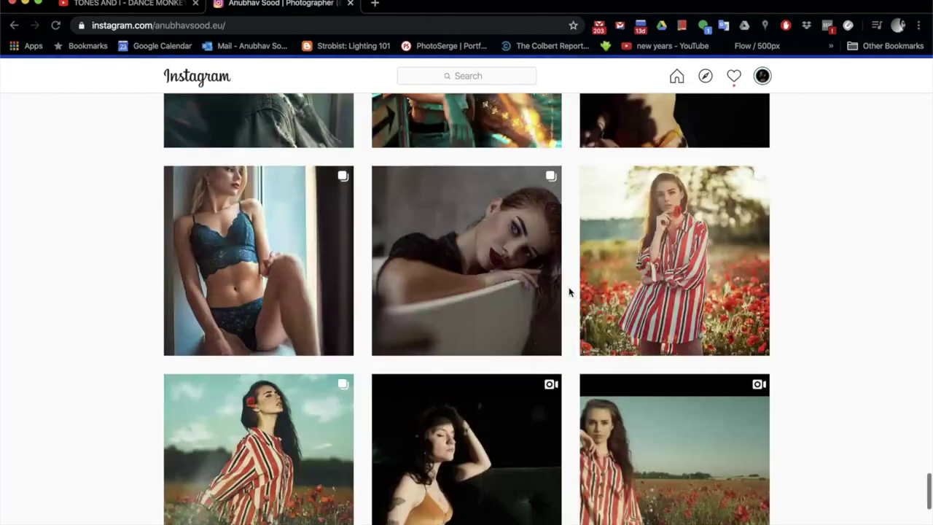
scroll(569, 291, "down", 3)
scroll(569, 292, "down", 5)
scroll(570, 291, "up", 1)
scroll(569, 292, "down", 2)
scroll(569, 292, "down", 1)
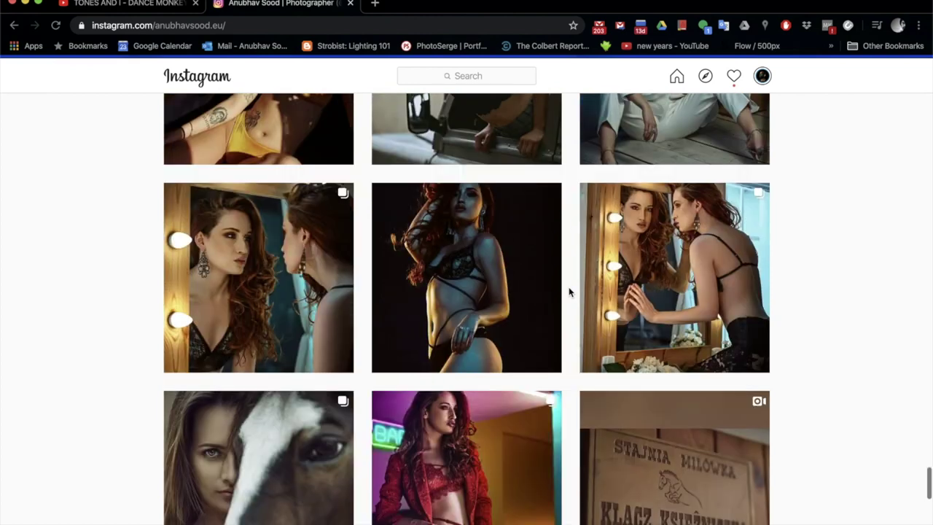
left_click(487, 281)
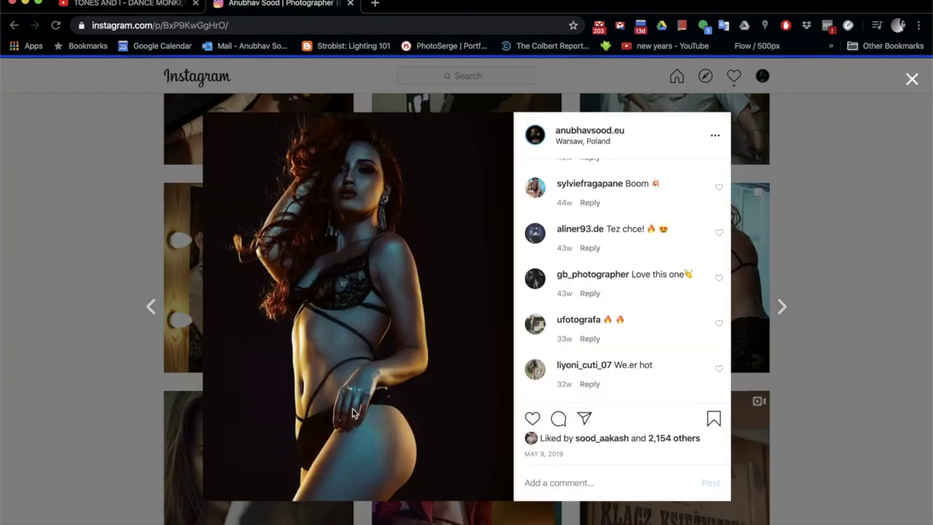
left_click(913, 79)
- Browse the three photos of the blue neon-ring post, then close it
scroll(495, 270, "down", 6)
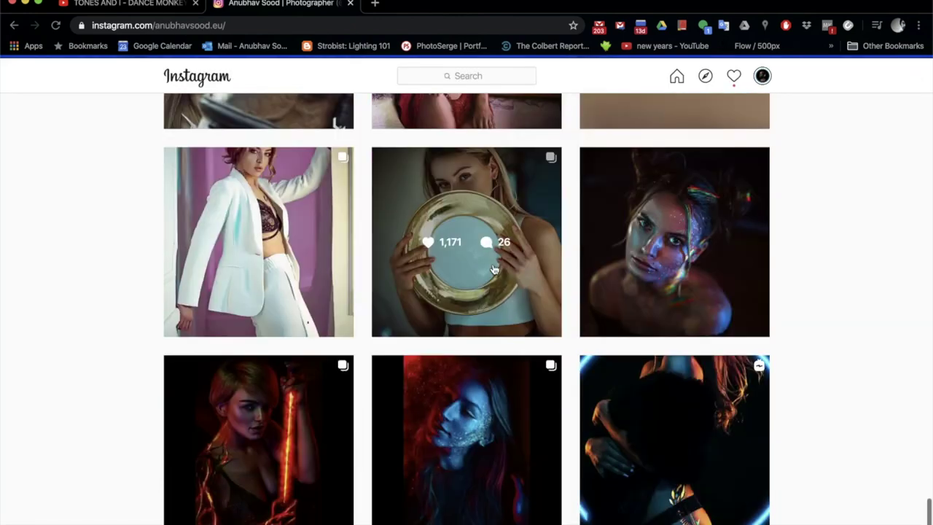
scroll(495, 269, "down", 4)
left_click(257, 375)
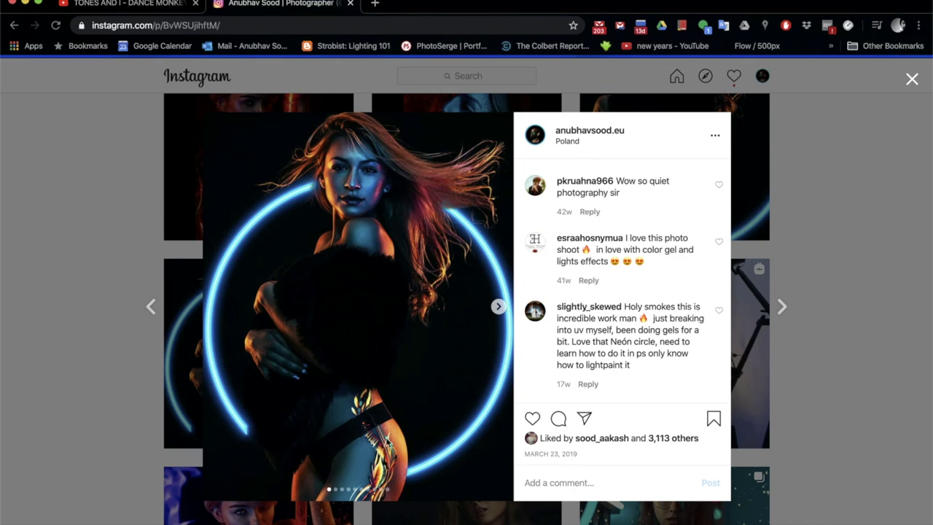
left_click(499, 307)
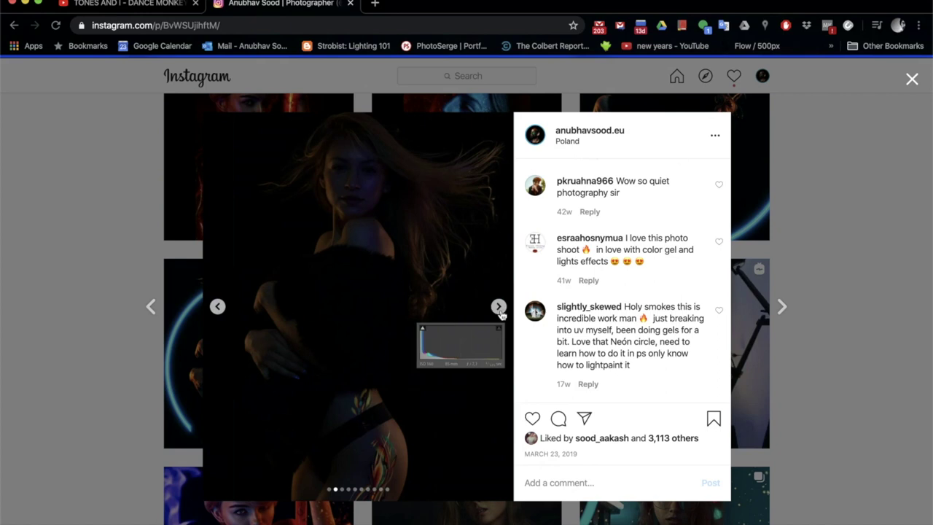
left_click(499, 307)
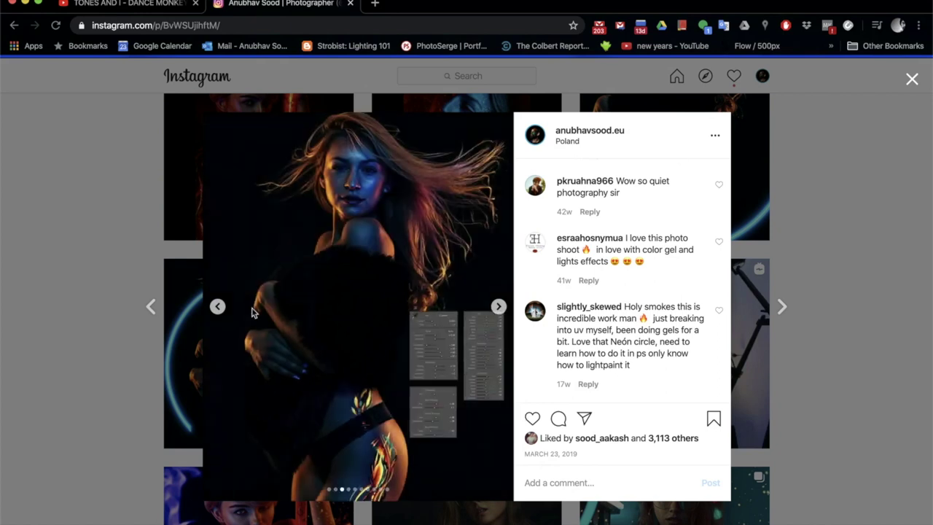
left_click(219, 307)
left_click(912, 78)
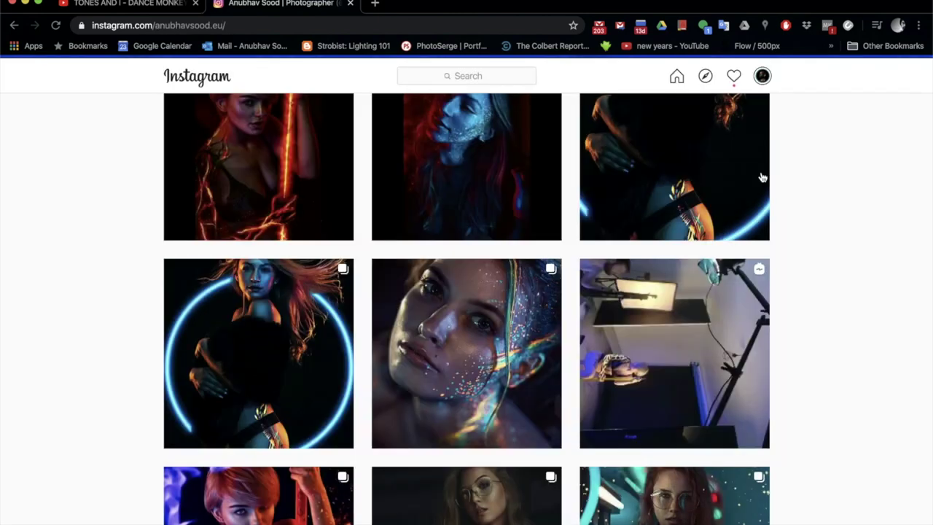
scroll(587, 344, "down", 2)
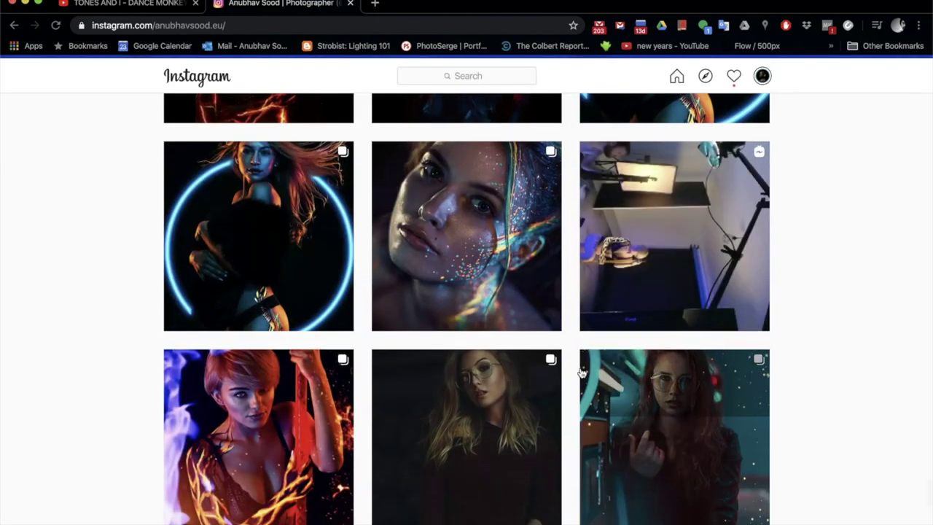
scroll(559, 394, "down", 10)
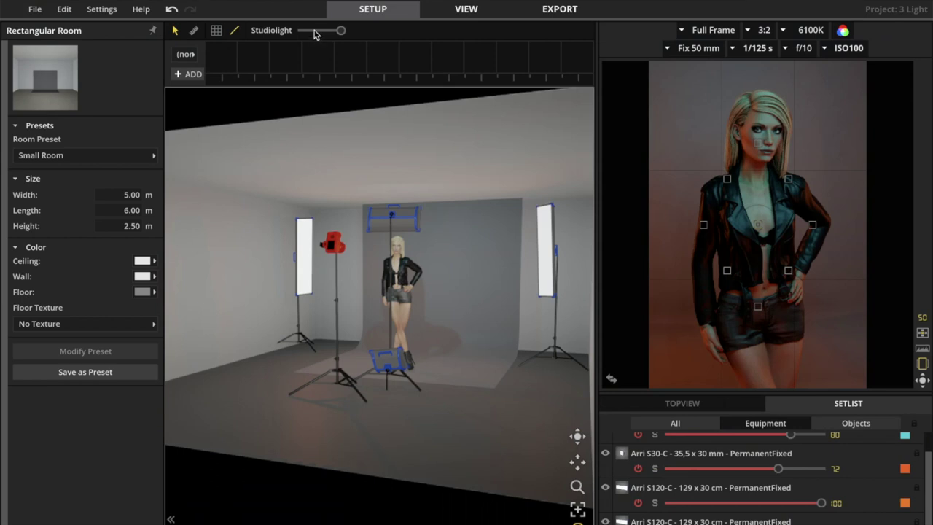
- Drag the Studiolight slider down to darken the studio room
left_click_drag(341, 30, 296, 33)
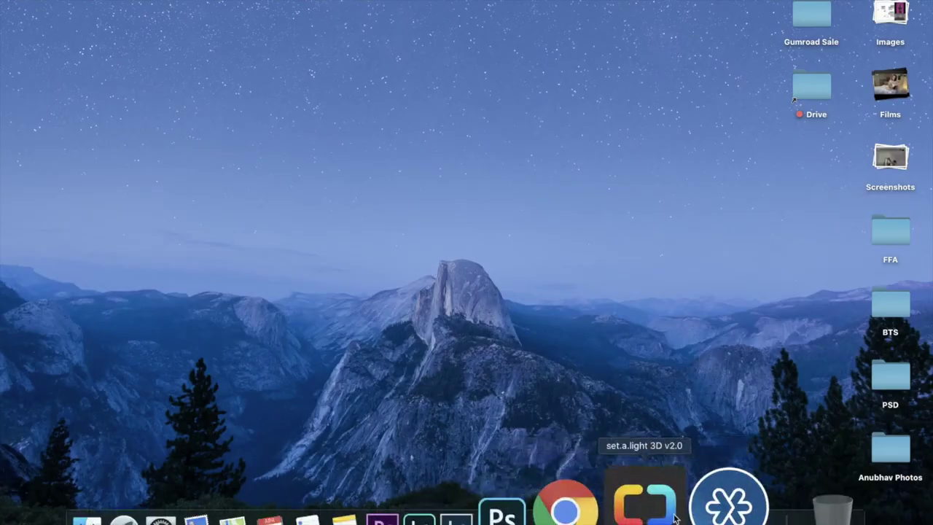
- Bring Zoho Meeting's Q&A window with the attendee questions to the front
left_click(729, 500)
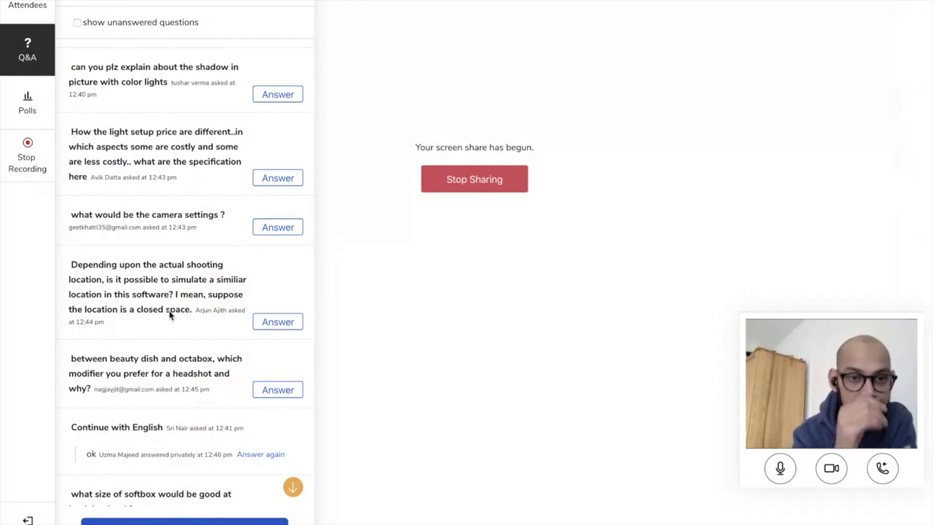
scroll(195, 420, "down", 1)
scroll(196, 422, "down", 2)
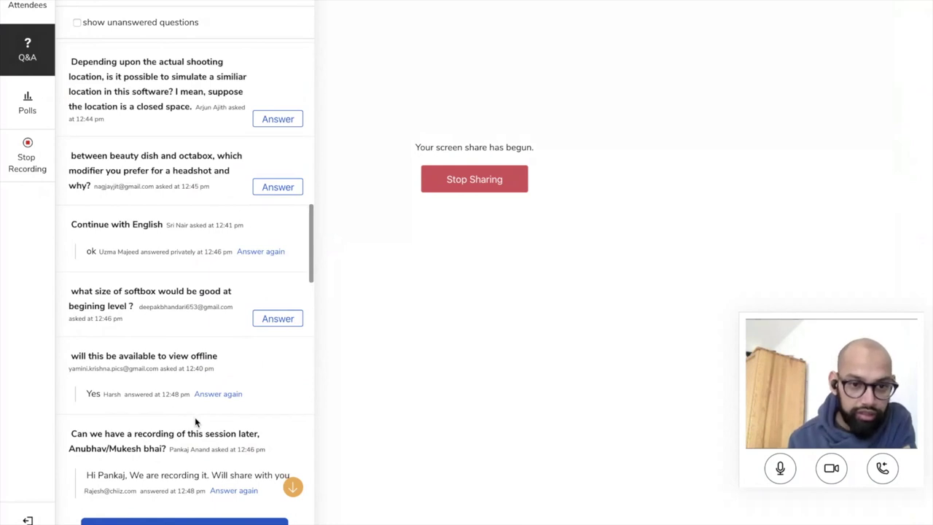
scroll(194, 422, "down", 1)
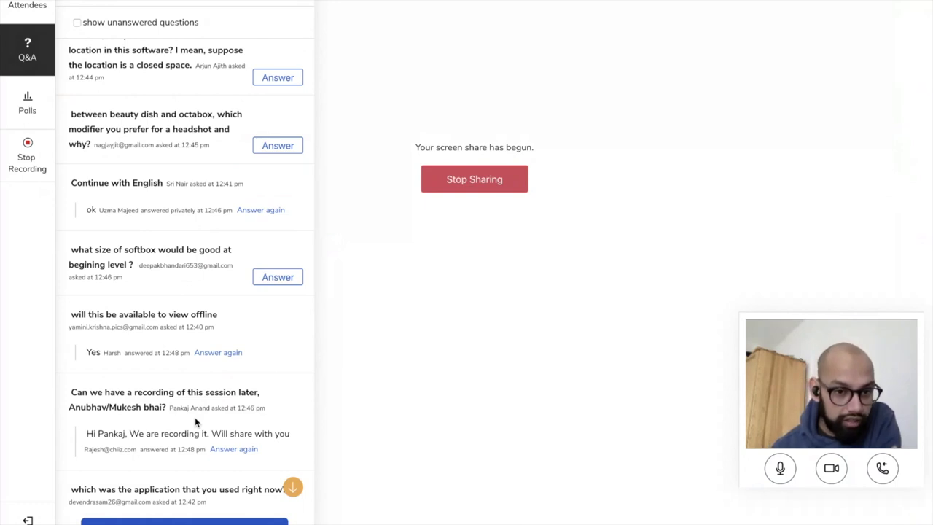
scroll(195, 417, "down", 1)
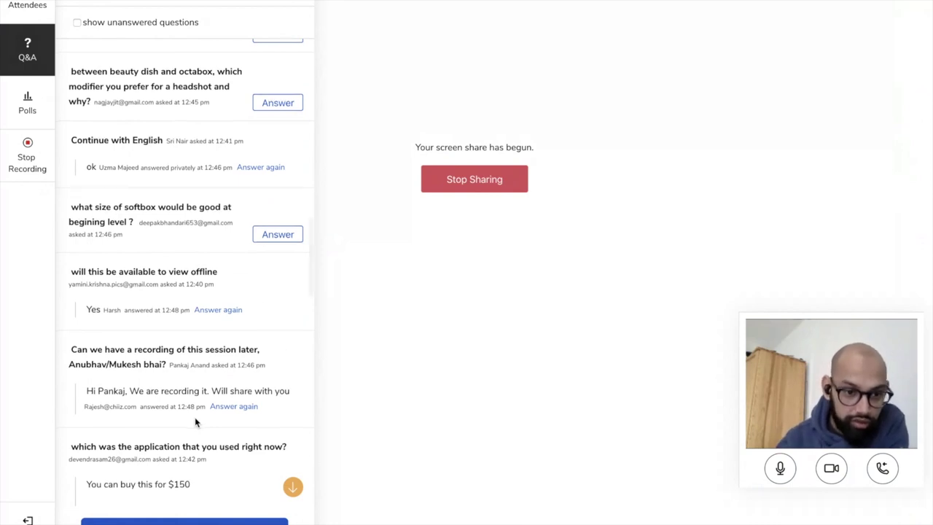
scroll(194, 421, "down", 3)
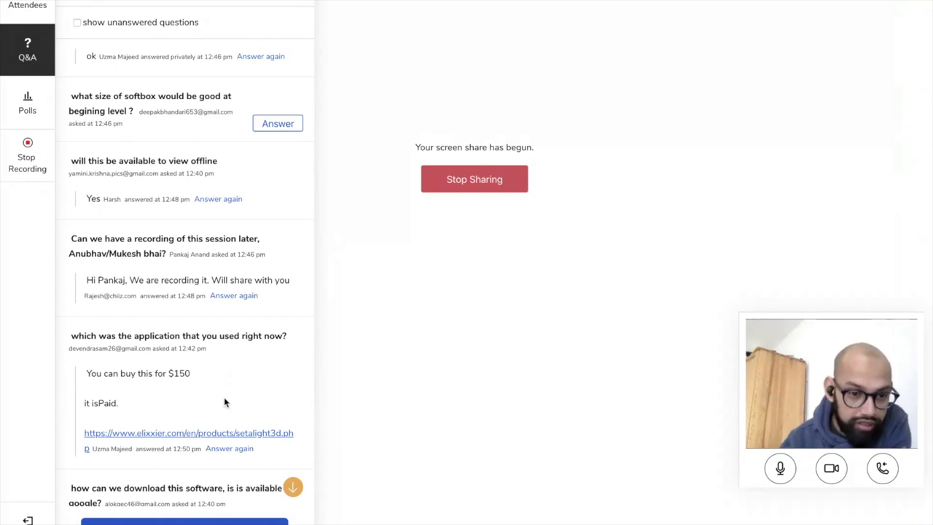
scroll(237, 396, "down", 2)
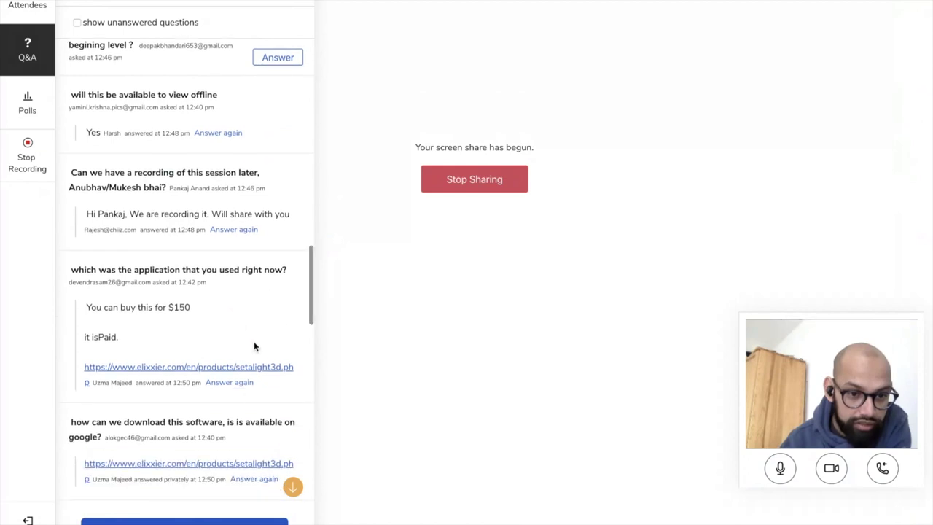
scroll(216, 340, "down", 2)
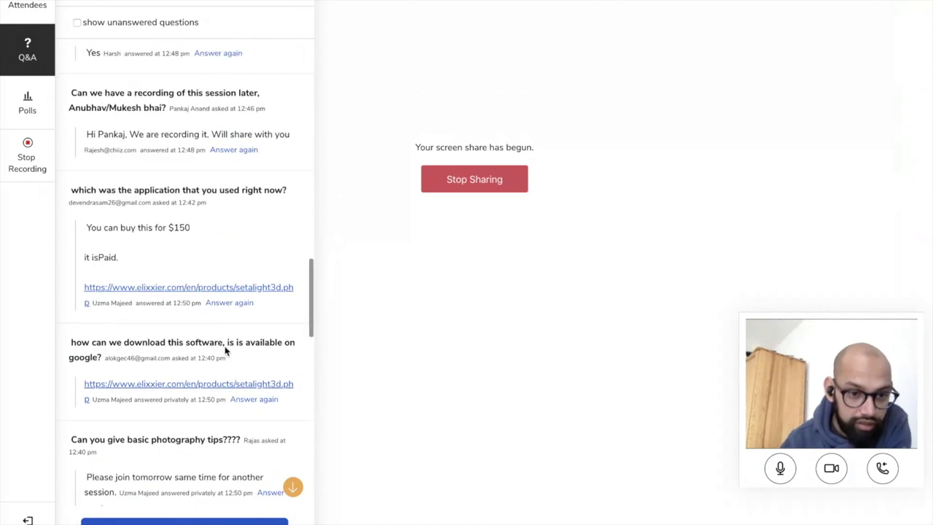
scroll(228, 361, "down", 2)
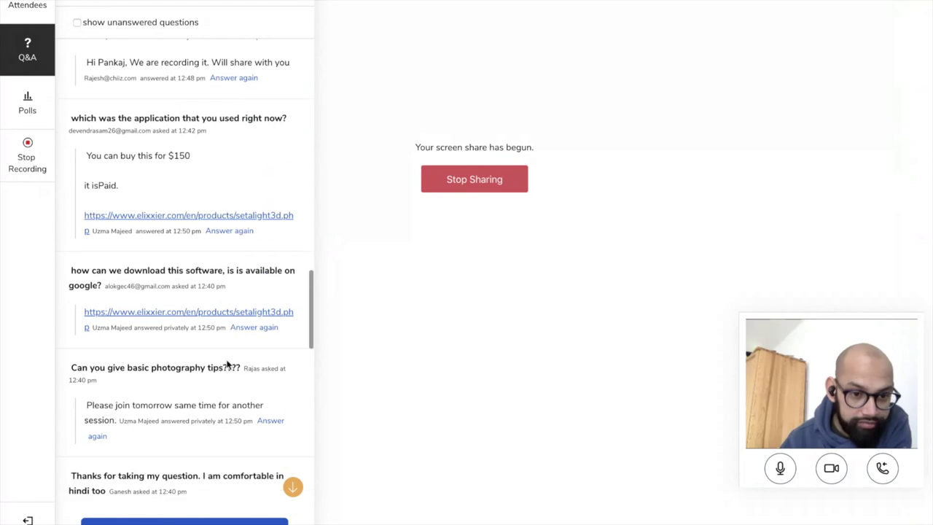
scroll(190, 394, "down", 2)
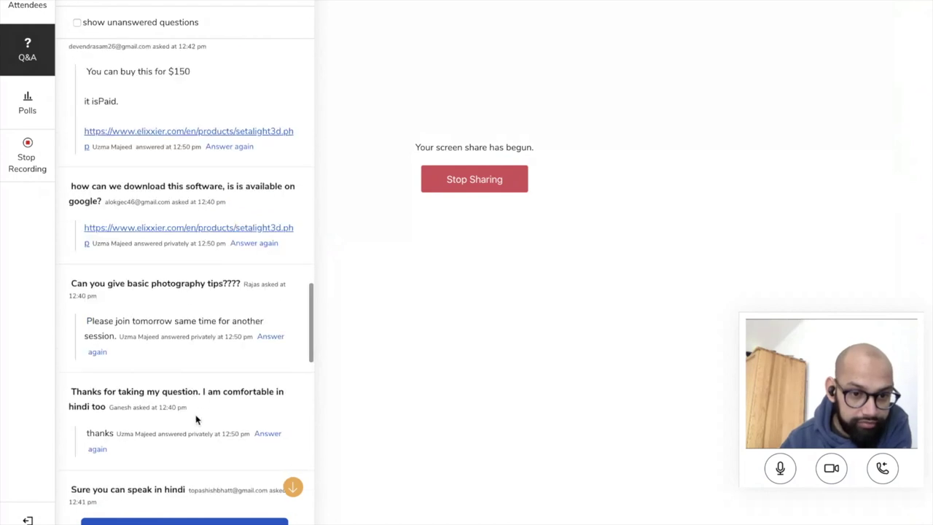
scroll(199, 419, "down", 2)
scroll(195, 420, "down", 3)
scroll(195, 419, "up", 20)
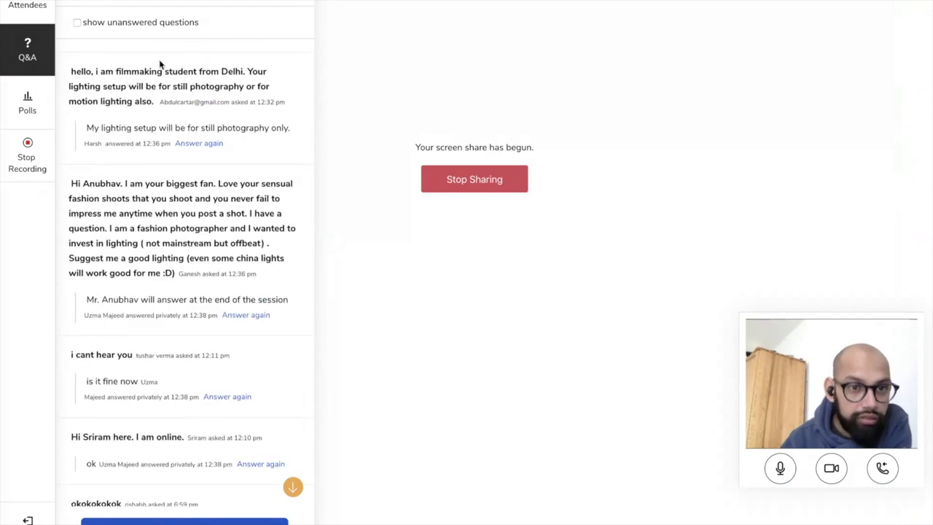
- Filter the Zoho Meeting Q&A list to show only unanswered questions and review them
left_click(158, 28)
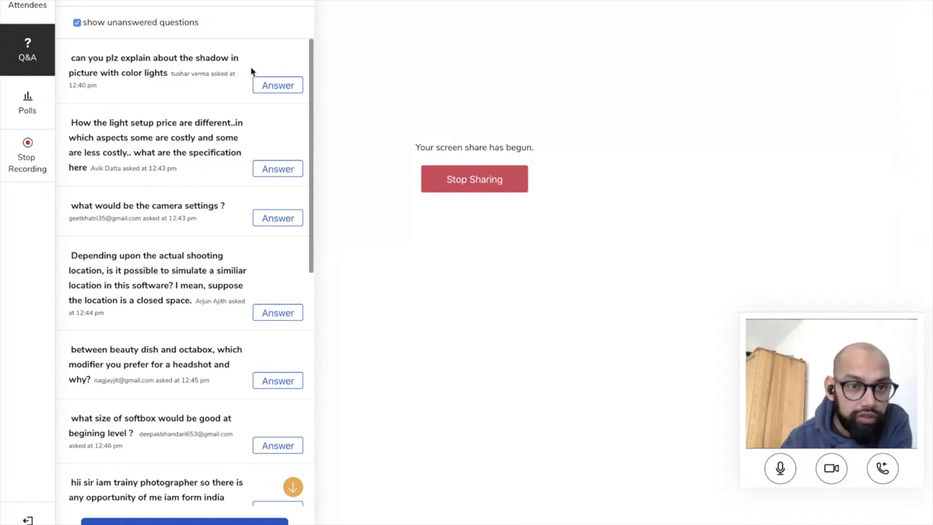
scroll(244, 129, "down", 3)
scroll(244, 129, "up", 3)
scroll(228, 229, "down", 8)
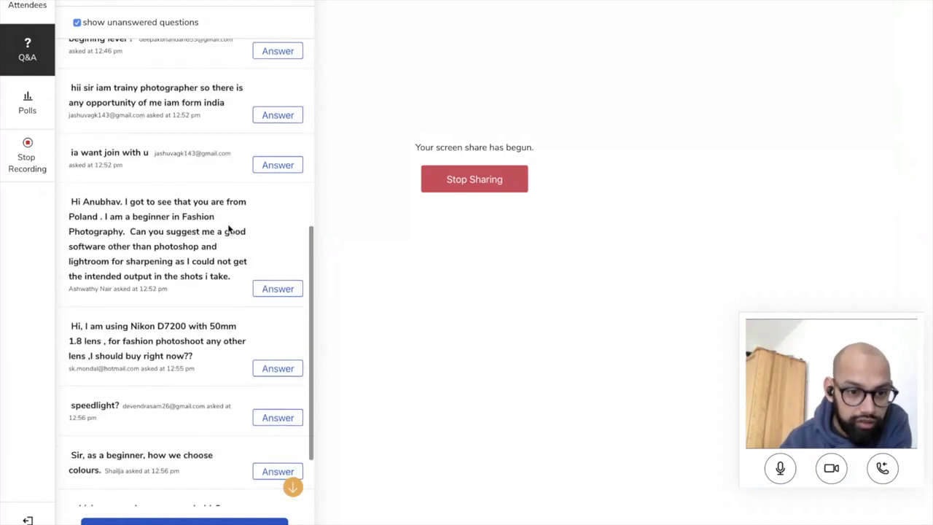
scroll(228, 229, "up", 1)
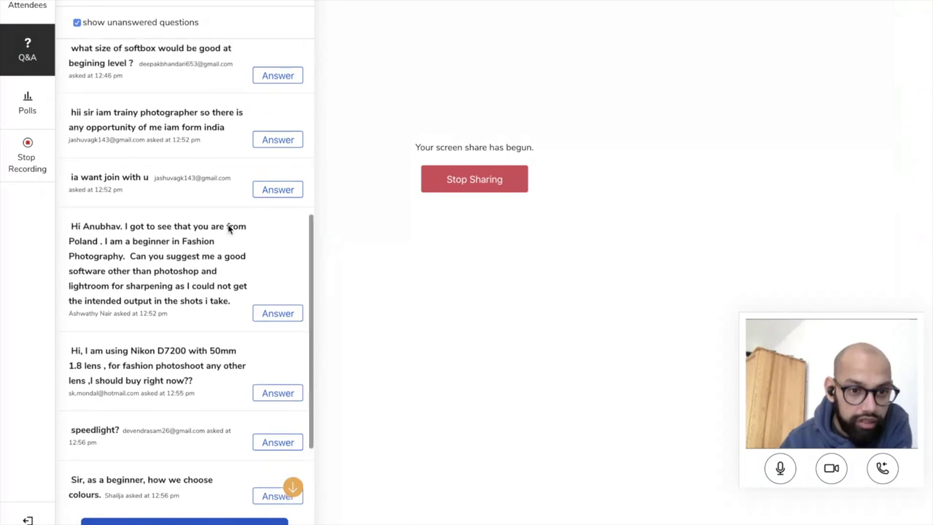
scroll(229, 230, "down", 1)
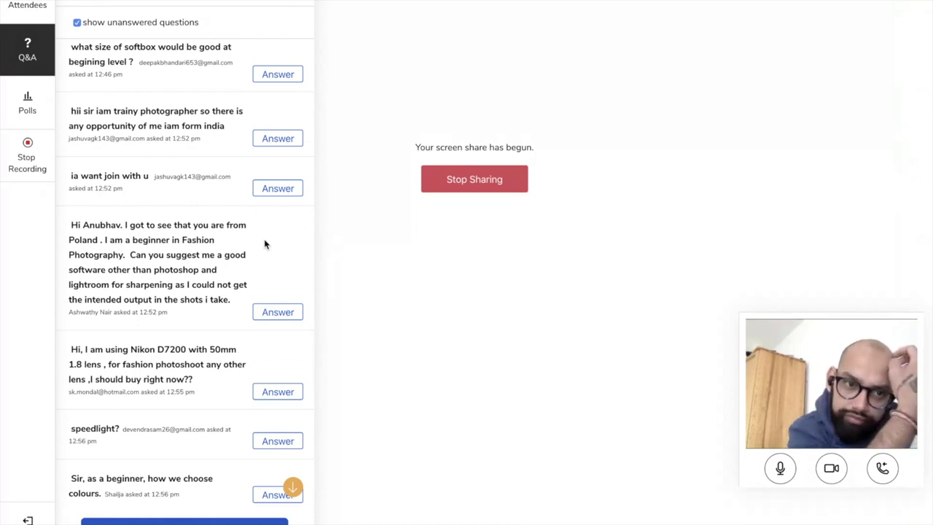
scroll(265, 244, "up", 8)
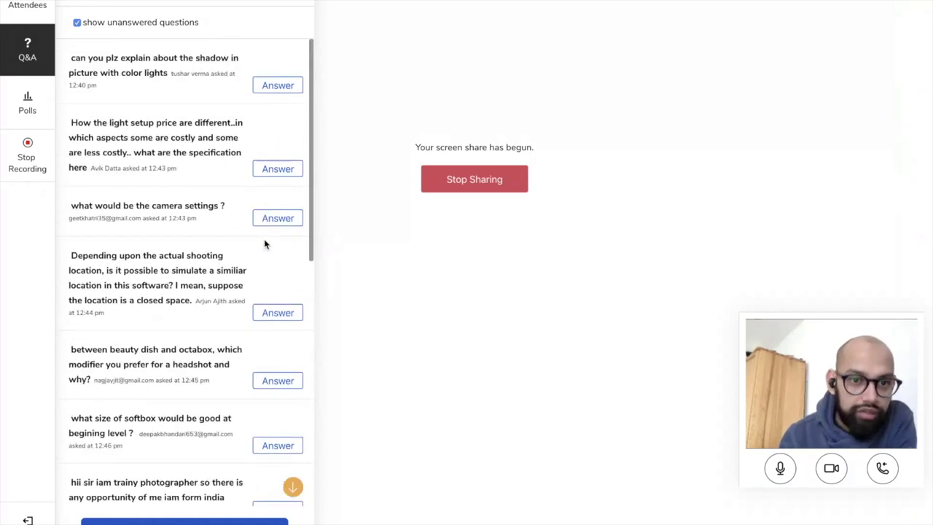
- Open an answer box for the color-light shadows question, then return to set.a.light 3D
left_click(286, 85)
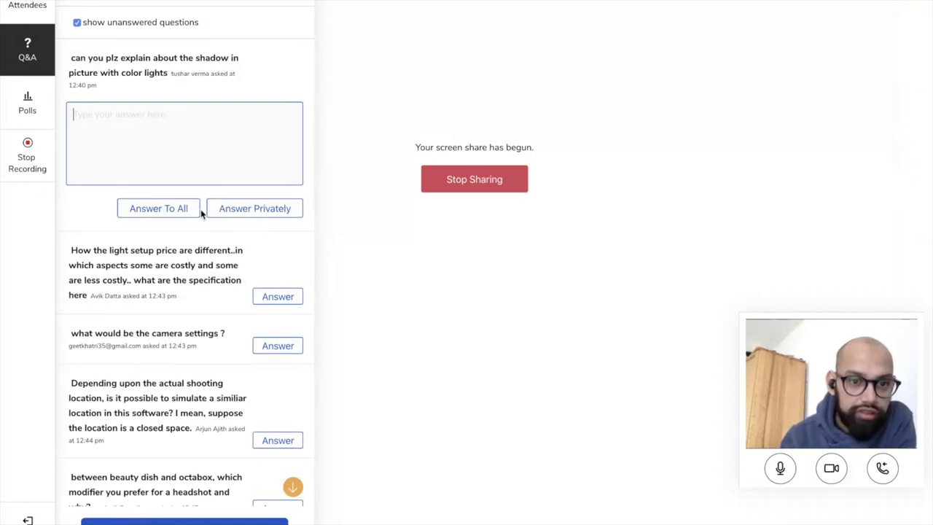
scroll(264, 249, "down", 2)
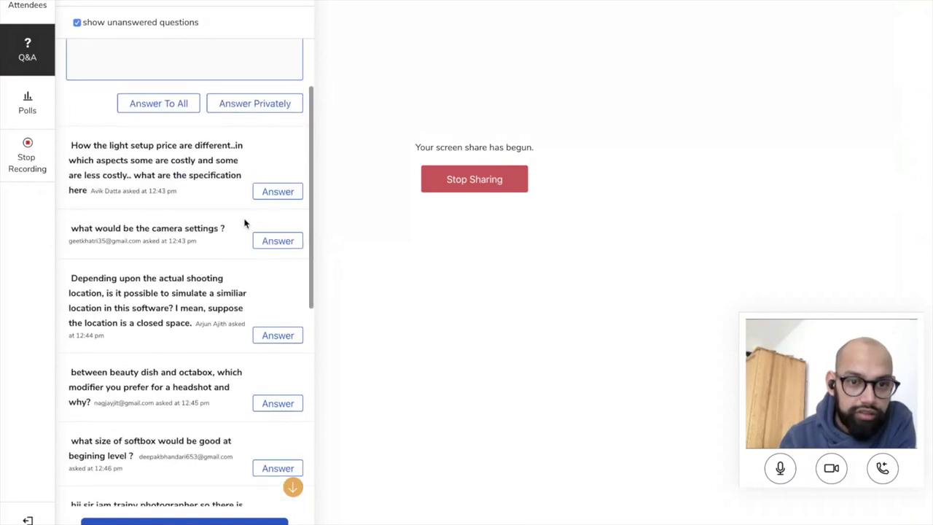
scroll(246, 222, "up", 1)
scroll(245, 220, "down", 2)
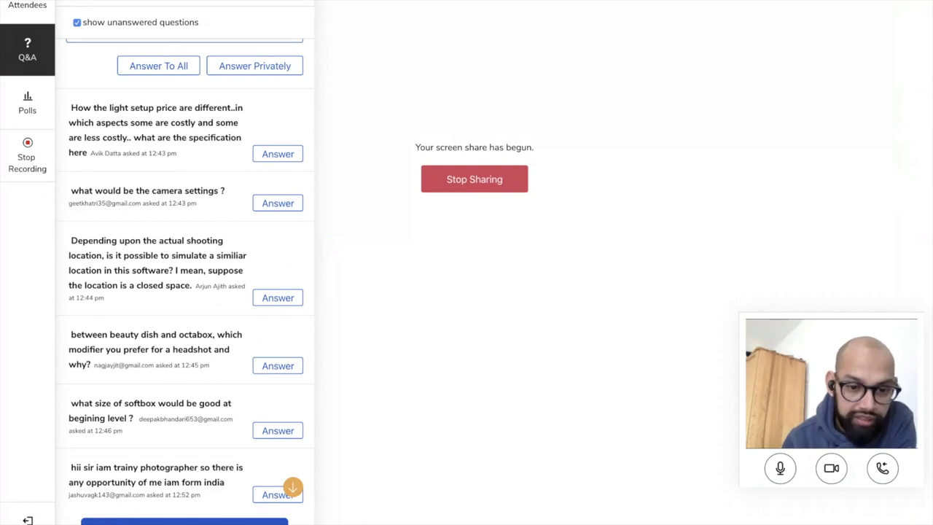
mouse_move(219, 514)
left_click(656, 505)
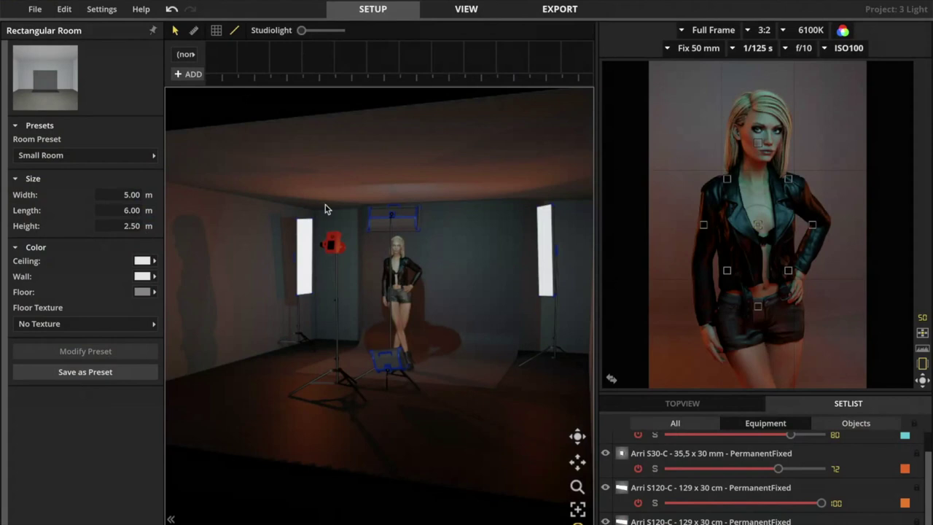
- Try the Medium Room preset, revert to Small Room, and go back to Zoho Meeting's Q&A
left_click(86, 162)
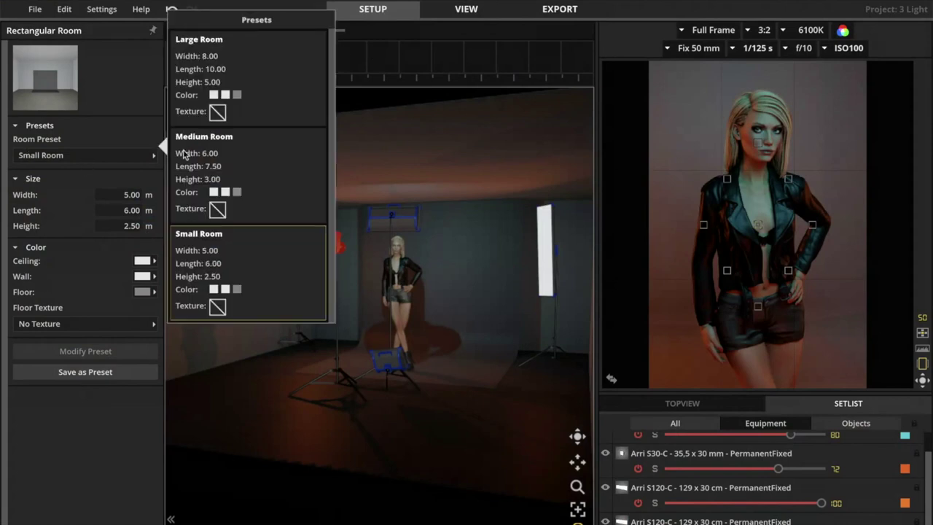
left_click(218, 168)
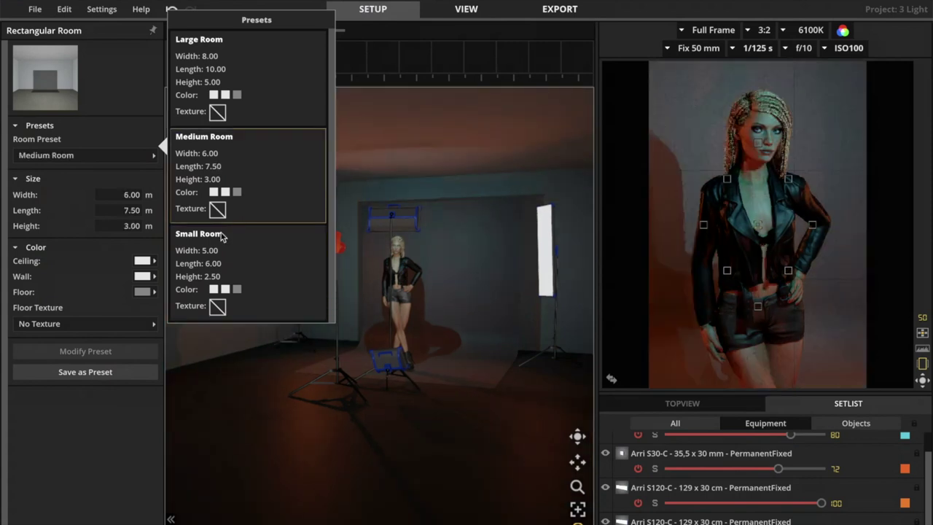
left_click(229, 264)
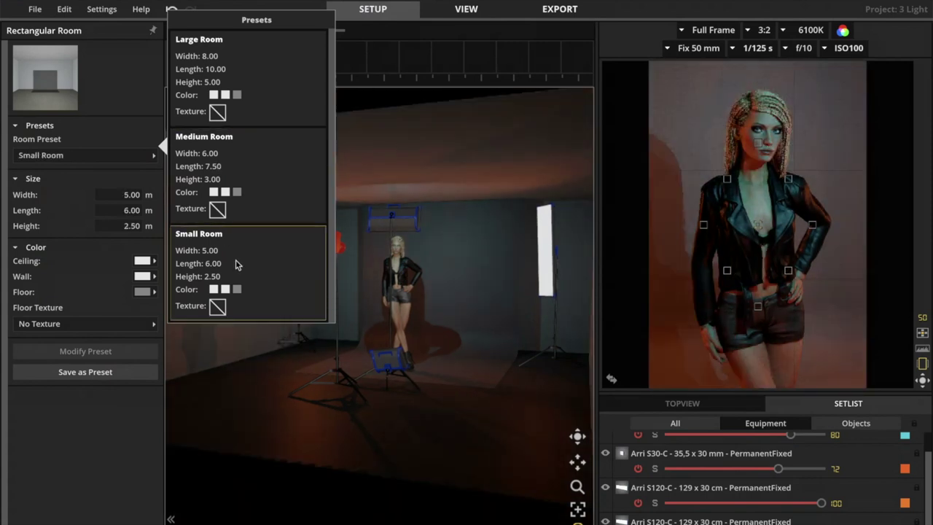
left_click(110, 221)
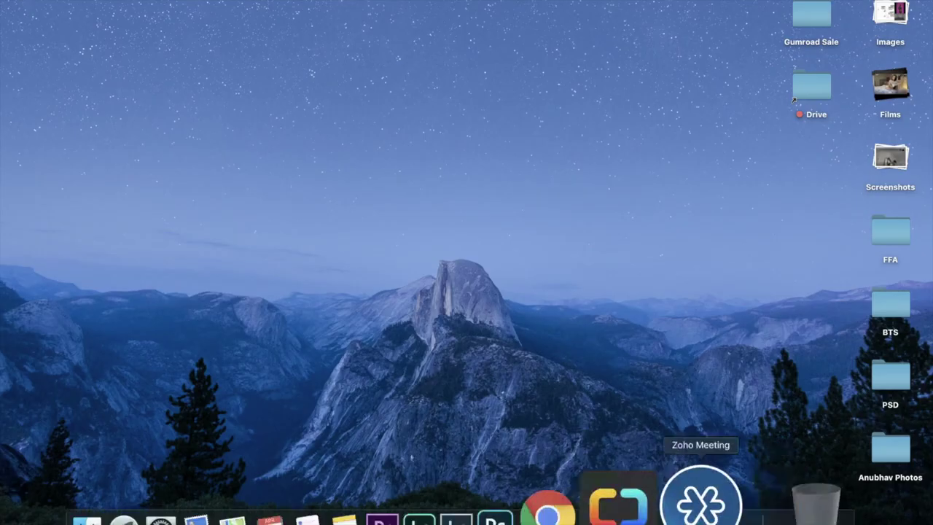
left_click(701, 503)
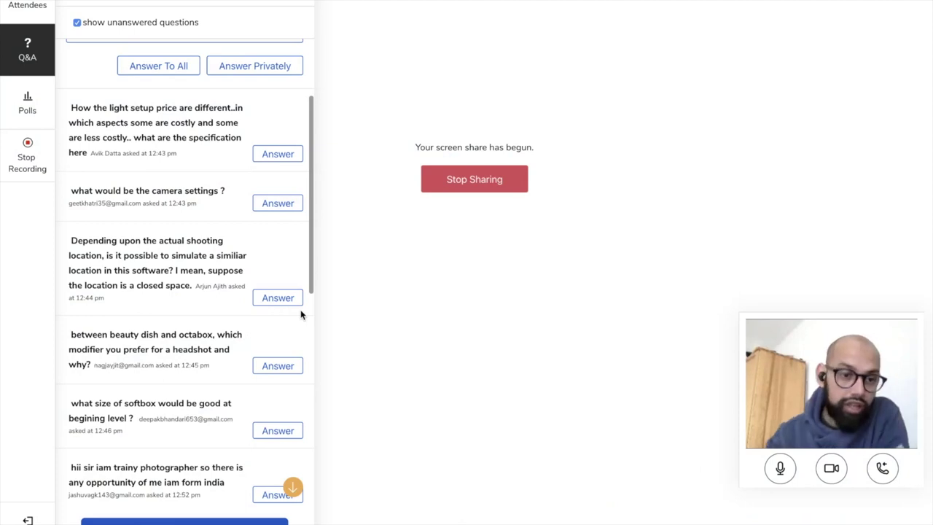
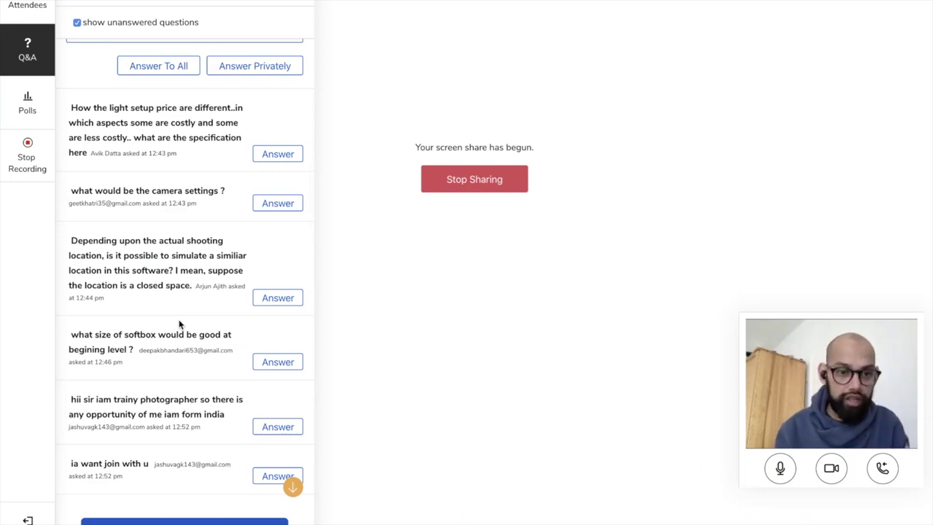
- Scroll the unanswered Q&A list down to 'which camera do you use probably?' and the colours question
scroll(179, 324, "down", 4)
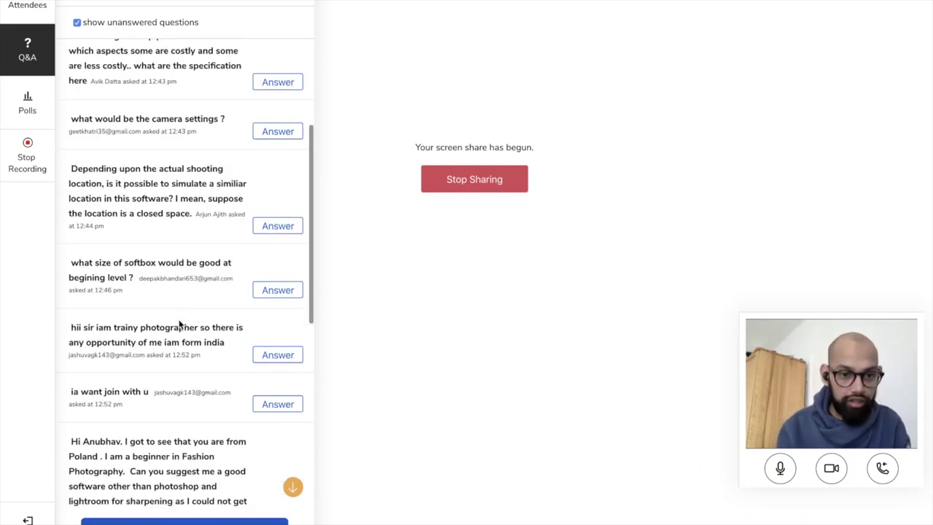
scroll(180, 324, "down", 2)
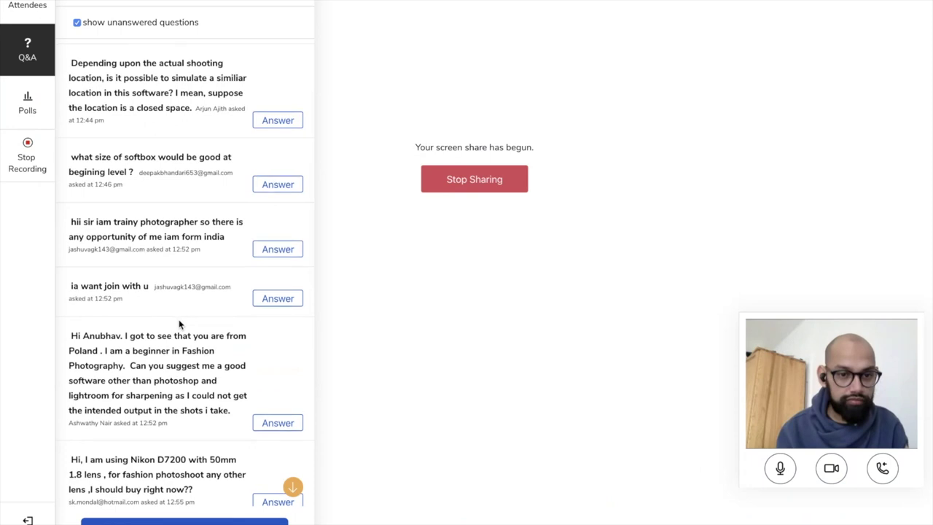
scroll(179, 324, "down", 2)
scroll(180, 324, "down", 2)
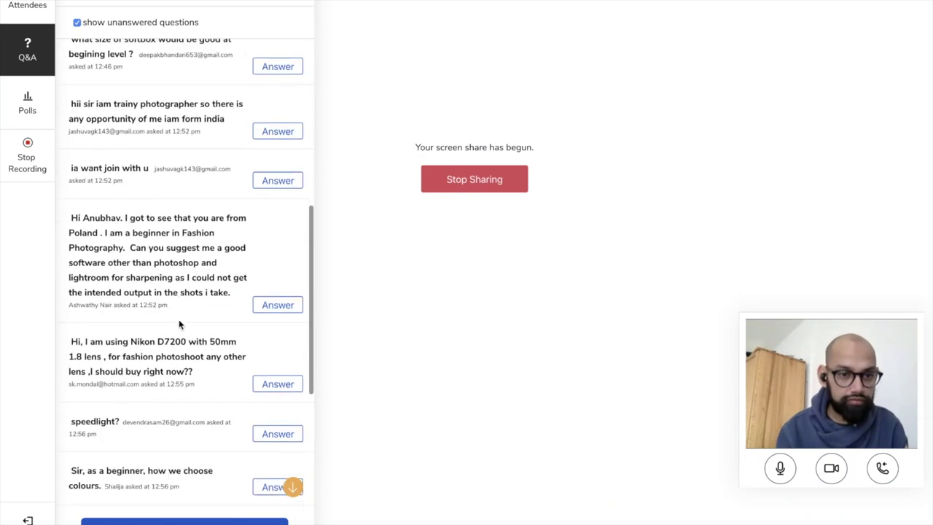
scroll(180, 323, "down", 2)
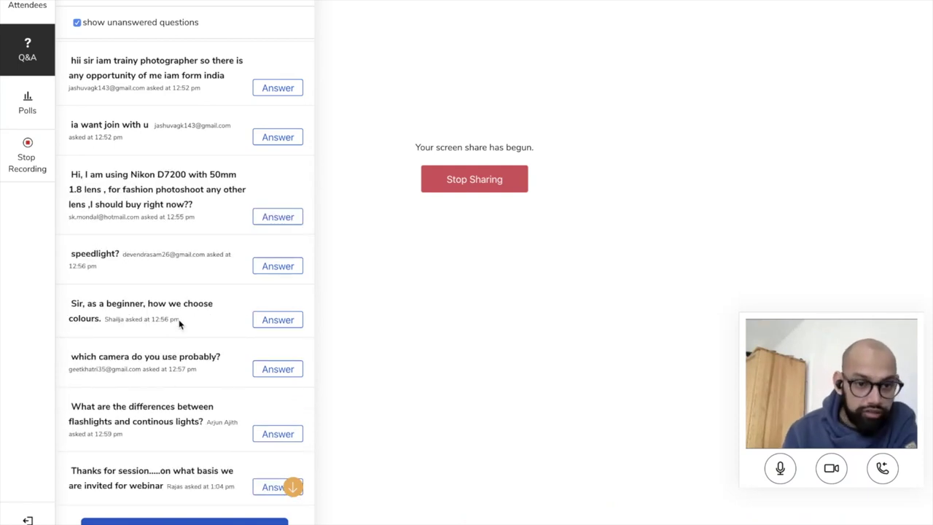
- Scroll the Q&A list to the newer questions, ending with the DSLR video training request
scroll(180, 325, "up", 1)
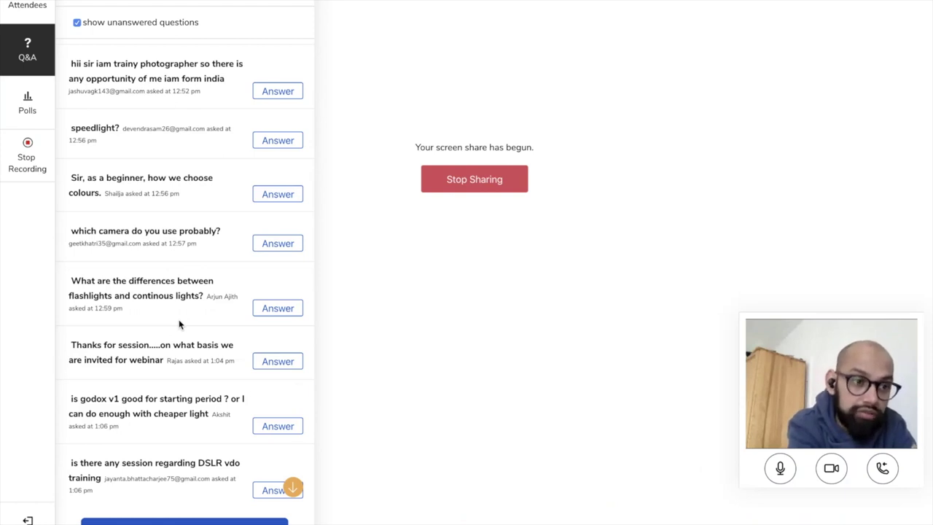
- Scroll the Q&A list to 'Photoshop or affinity photo??' and the sold-out workshop question
scroll(179, 325, "down", 1)
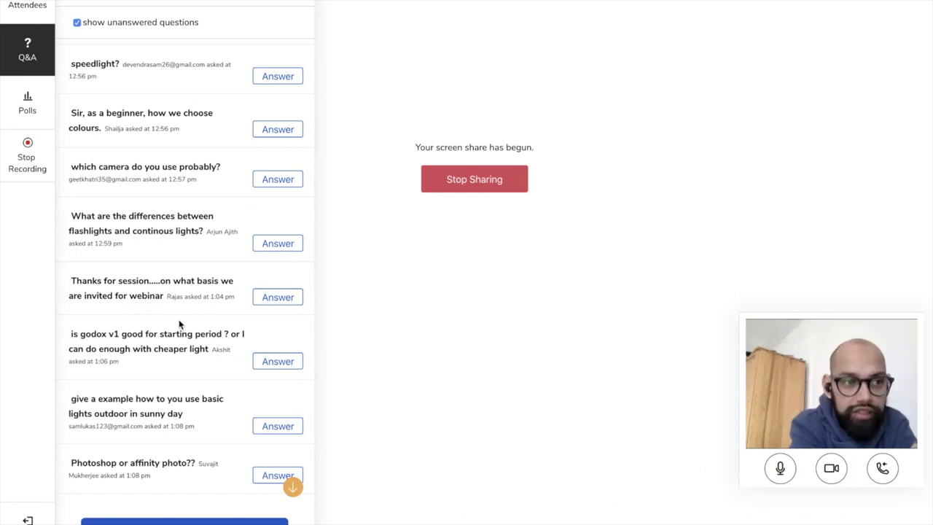
scroll(180, 324, "down", 1)
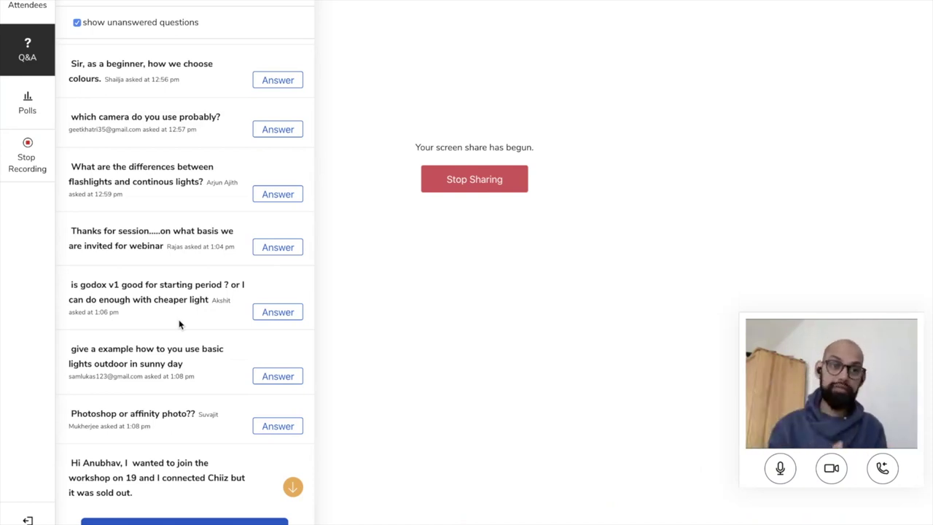
- Scroll the Q&A list down to the question about the next workshop in India
scroll(180, 325, "down", 2)
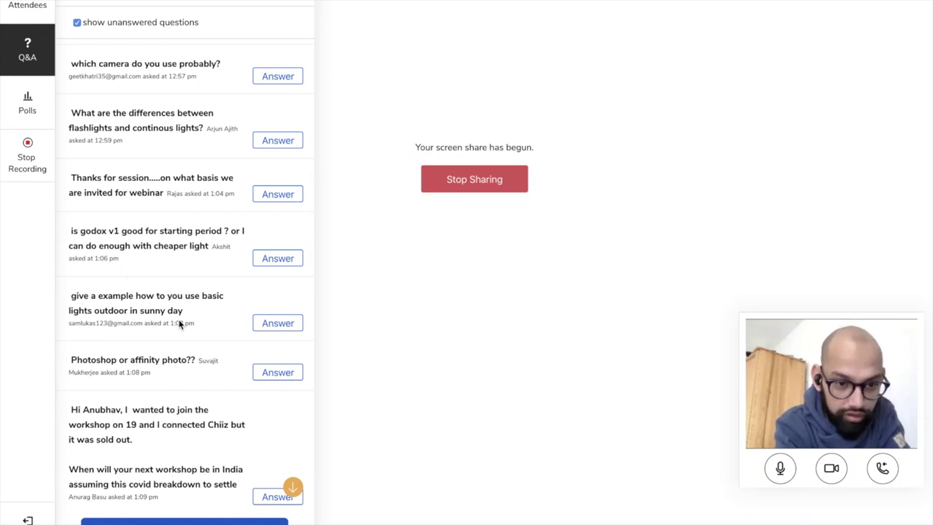
scroll(180, 325, "down", 1)
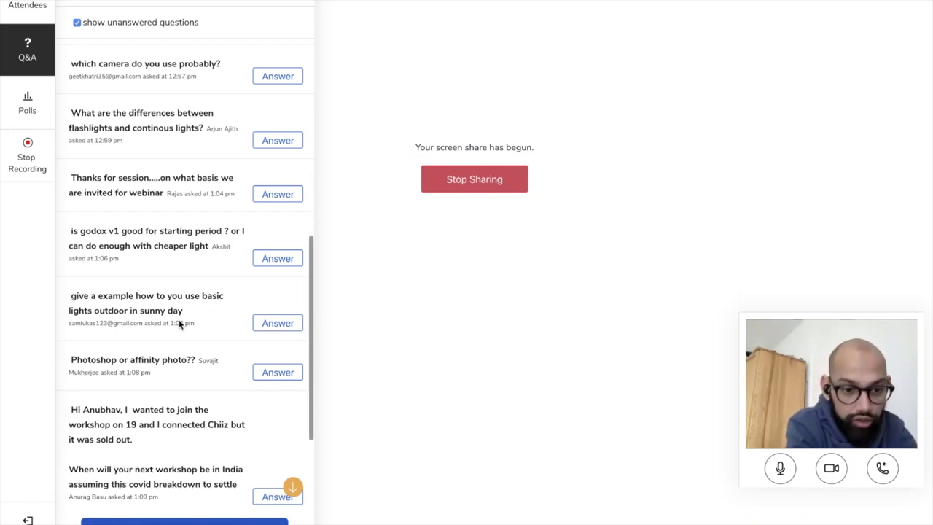
- Scroll to the bottom of the unanswered Q&A, down to the outdoor soft box lighting question
scroll(180, 325, "down", 1)
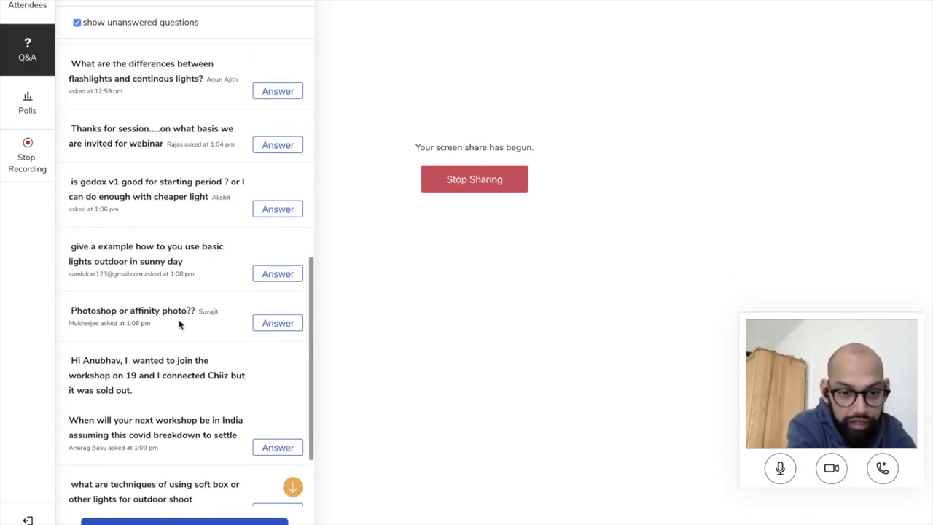
scroll(180, 324, "down", 1)
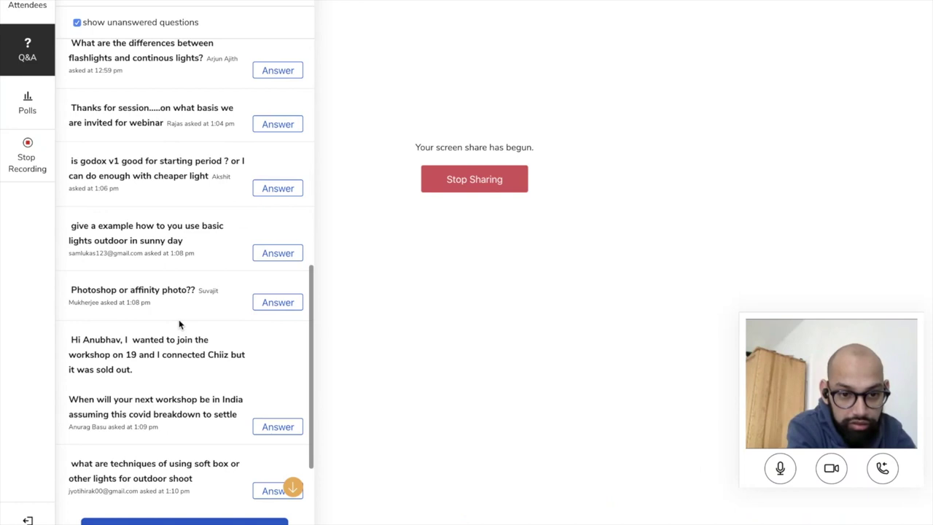
scroll(180, 324, "down", 1)
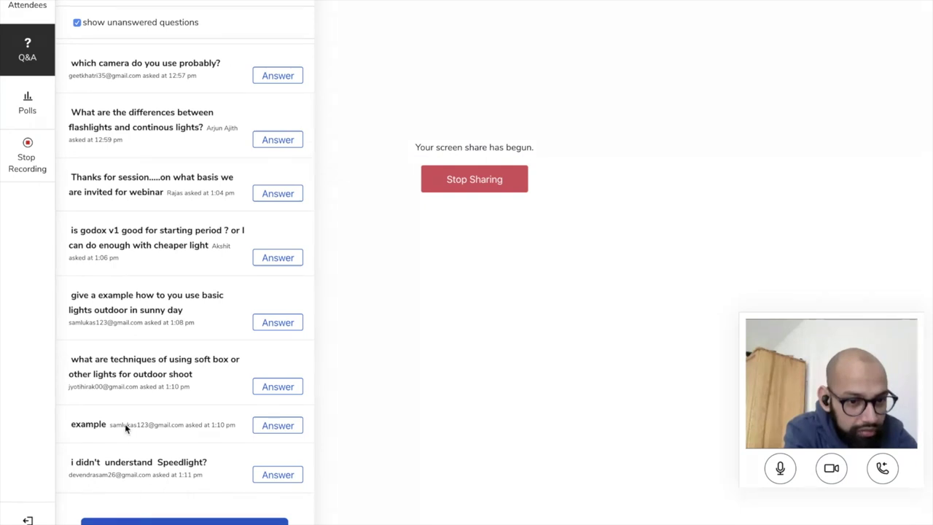
- Recheck the Q&A list, then close the Q&A panel, leaving the screen-share status page
scroll(125, 424, "down", 1)
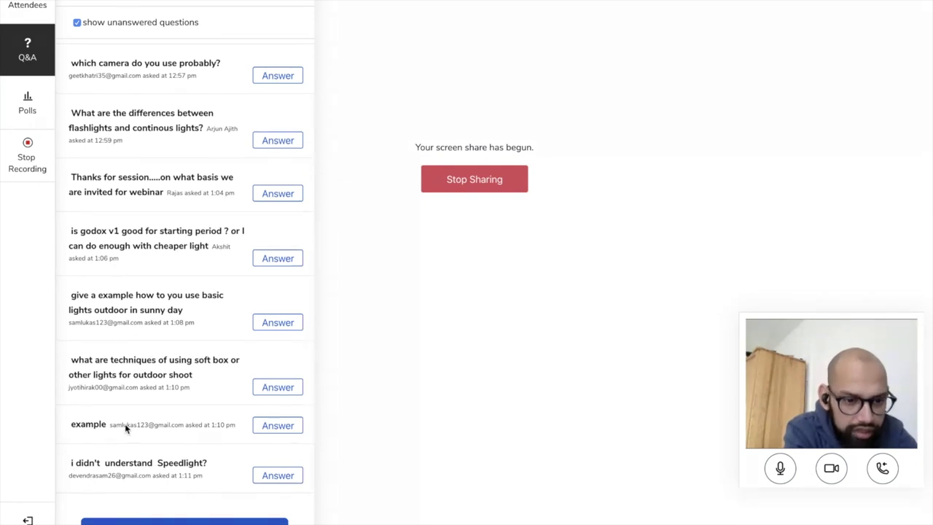
scroll(125, 424, "up", 10)
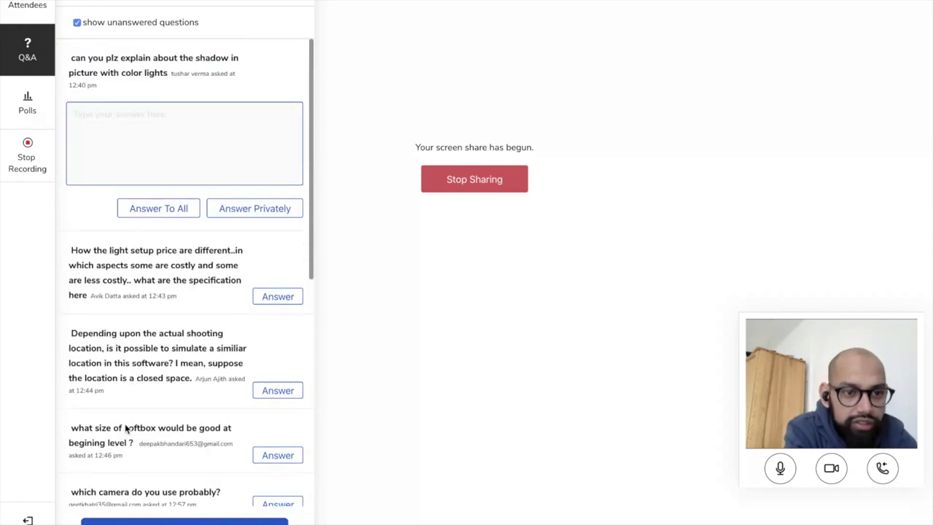
scroll(125, 423, "down", 6)
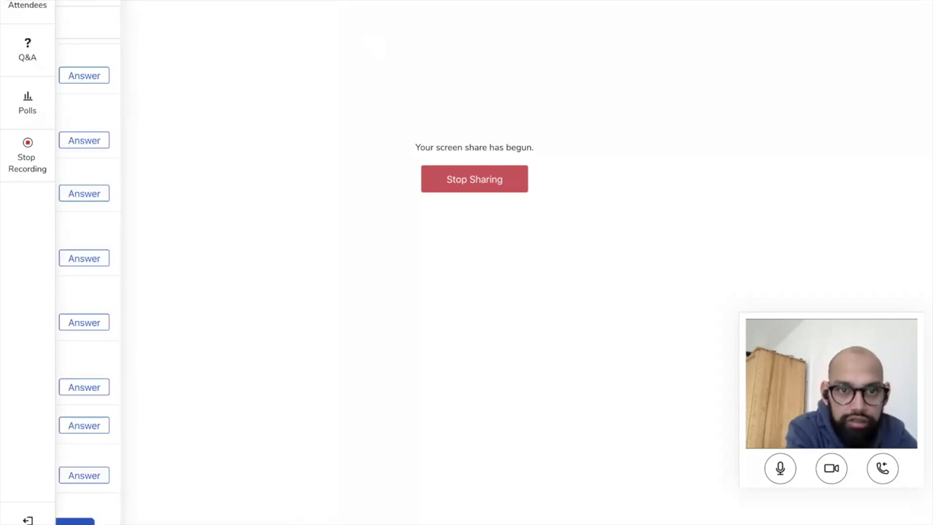
mouse_move(521, 519)
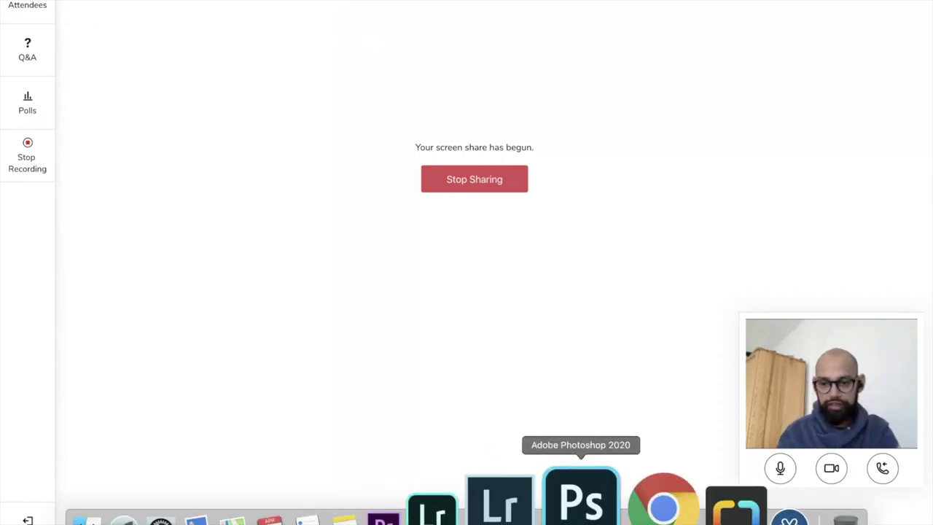
- Switch to set.a.light 3D showing the '3 Light' project in the 5 × 6 m small room
left_click(658, 500)
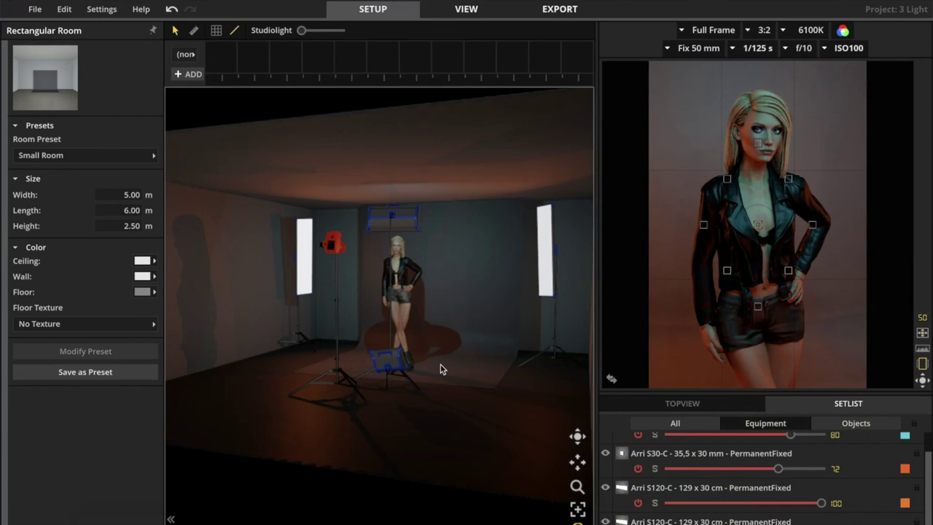
mouse_move(530, 521)
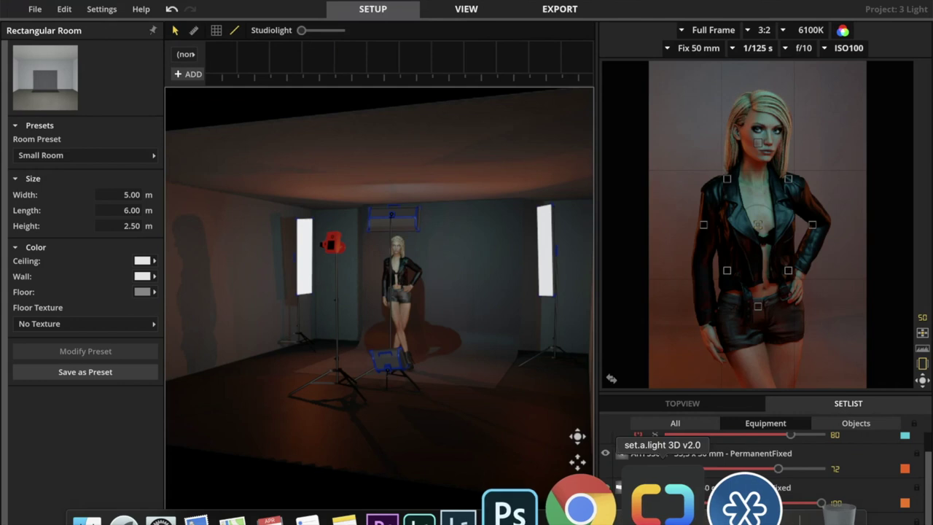
- Return to Zoho Meeting and reopen the Q&A list down to the colourful dramatic lighting question
left_click(698, 519)
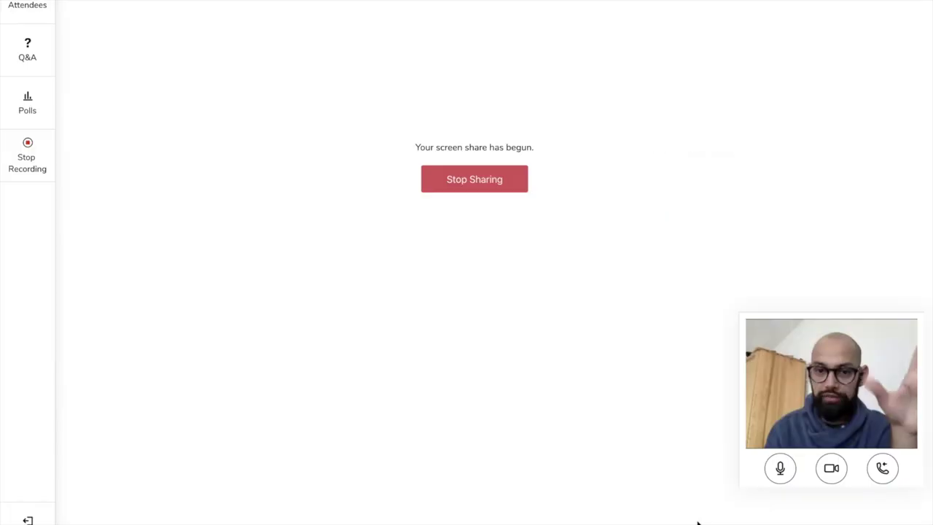
left_click(31, 48)
scroll(248, 350, "down", 3)
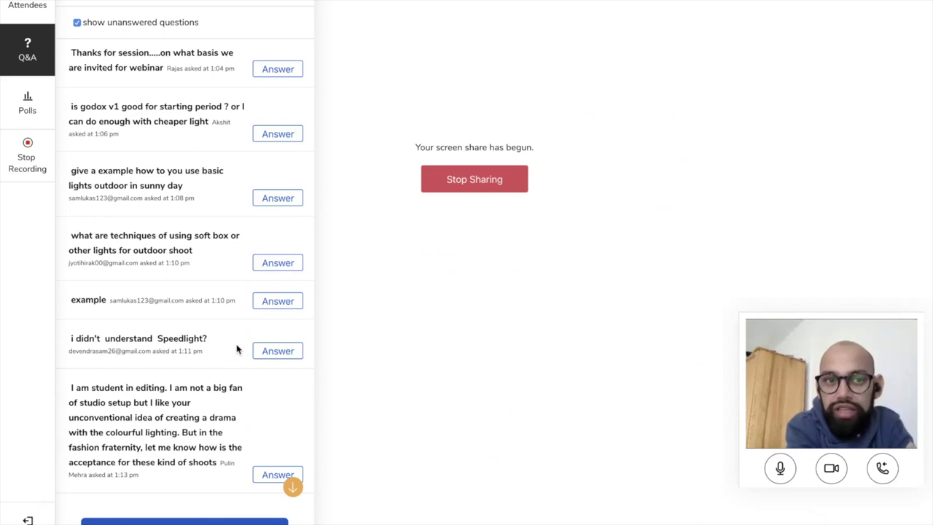
- Scroll the Q&A list through fairy lights and Speedlight questions to the Nikon D5600 one
scroll(236, 349, "down", 1)
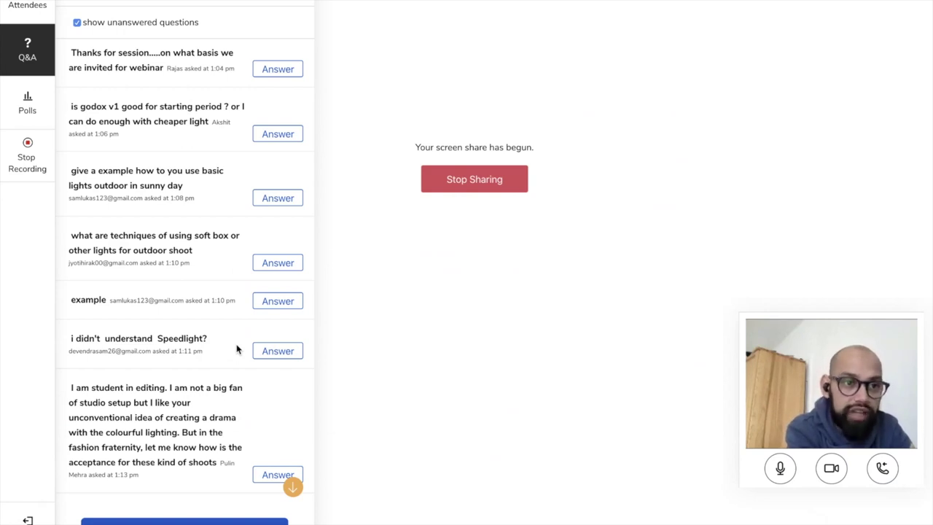
scroll(236, 350, "down", 1)
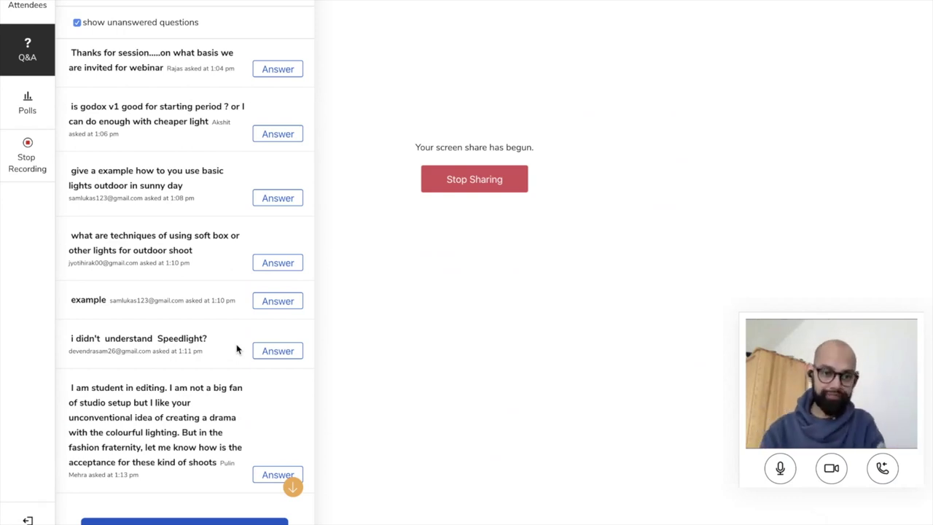
scroll(112, 387, "down", 3)
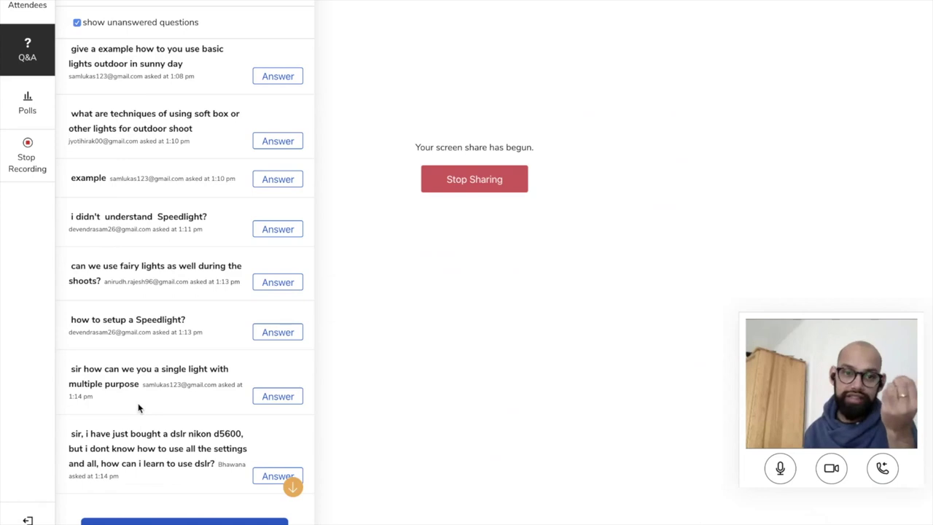
scroll(139, 408, "down", 2)
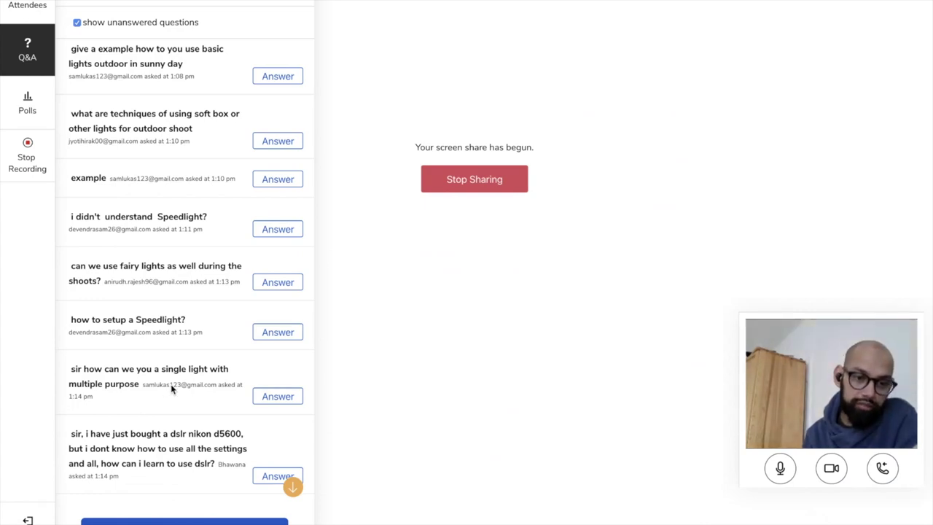
mouse_move(494, 511)
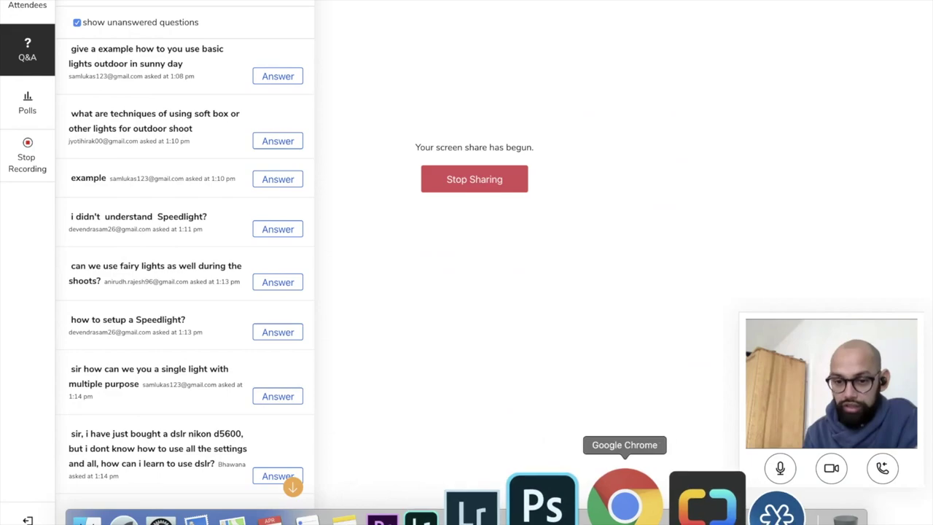
- Open the '1 octa.set' project in set.a.light 3D, discarding the current set's unsaved changes
left_click(659, 502)
left_click(35, 9)
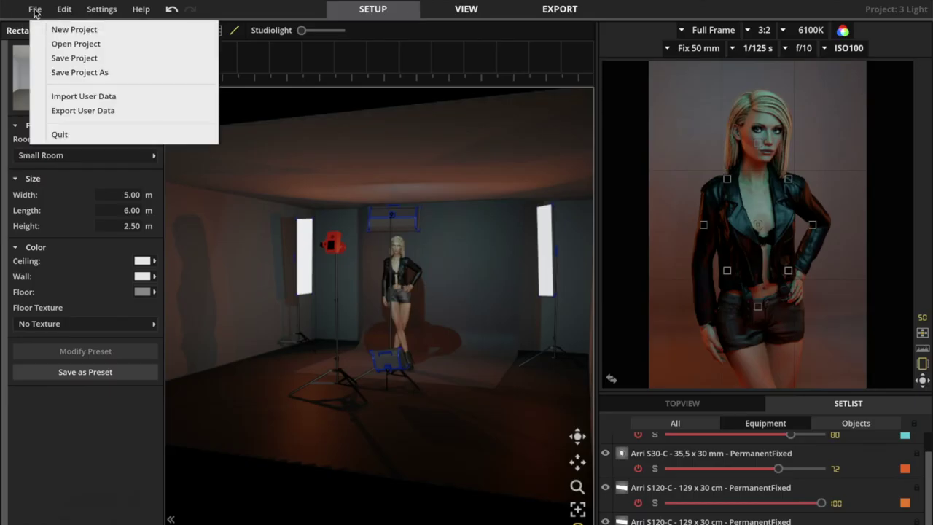
left_click(93, 42)
left_click(551, 308)
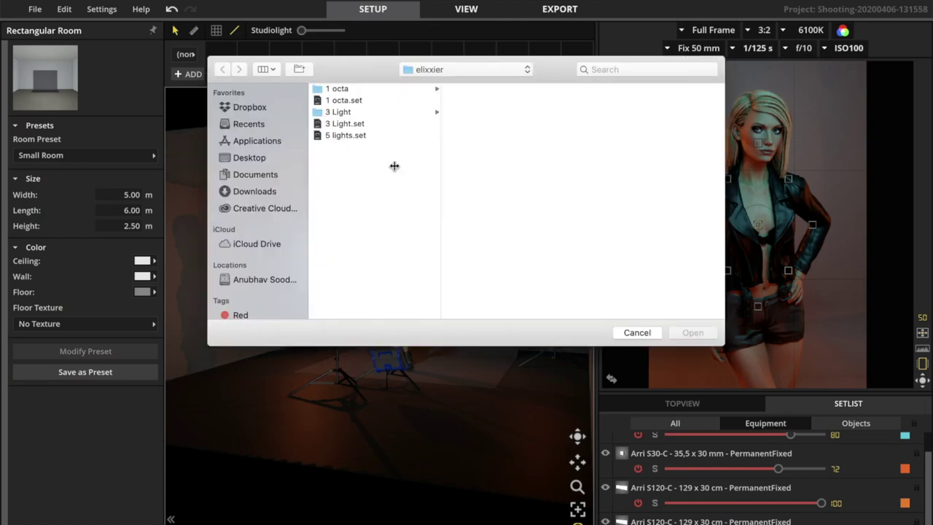
left_click(348, 100)
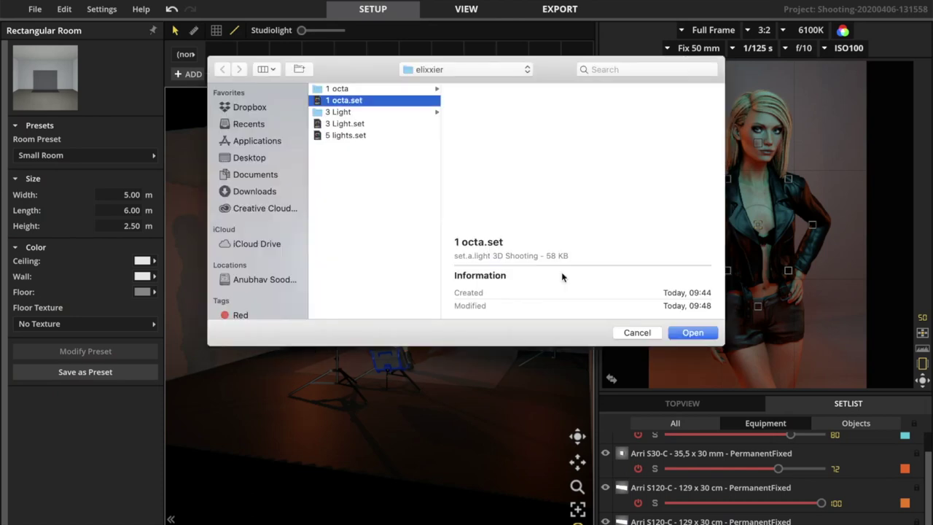
left_click(693, 334)
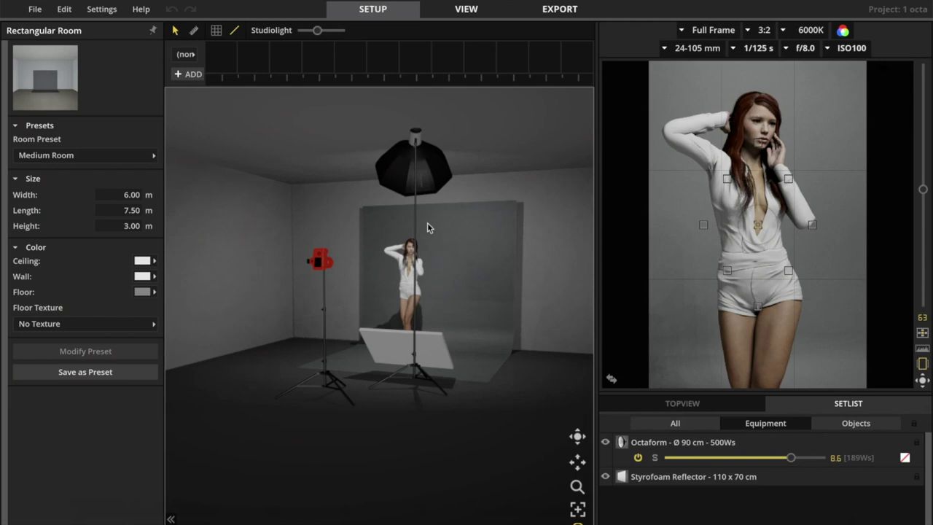
- Lower the Octaform on its stand and raise its power to 9.3
mouse_move(419, 212)
left_click_drag(418, 210, 420, 295)
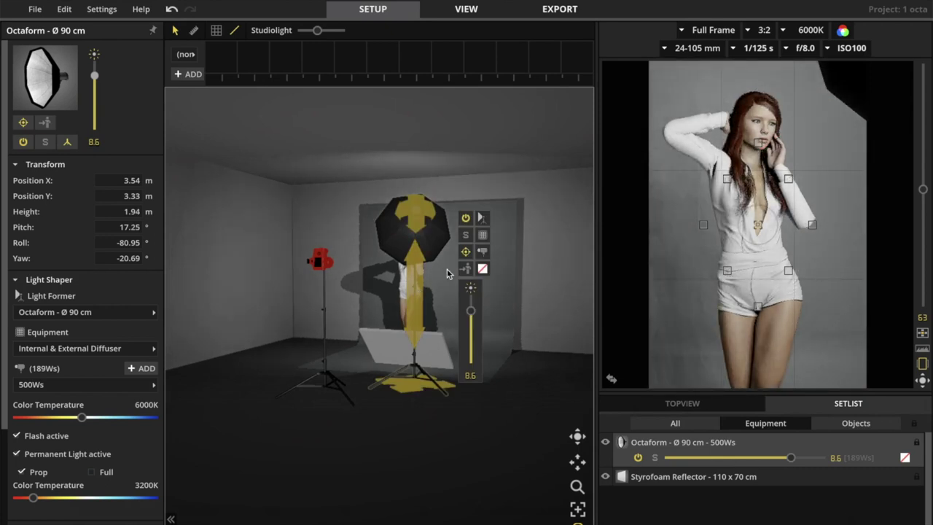
left_click_drag(472, 312, 472, 303)
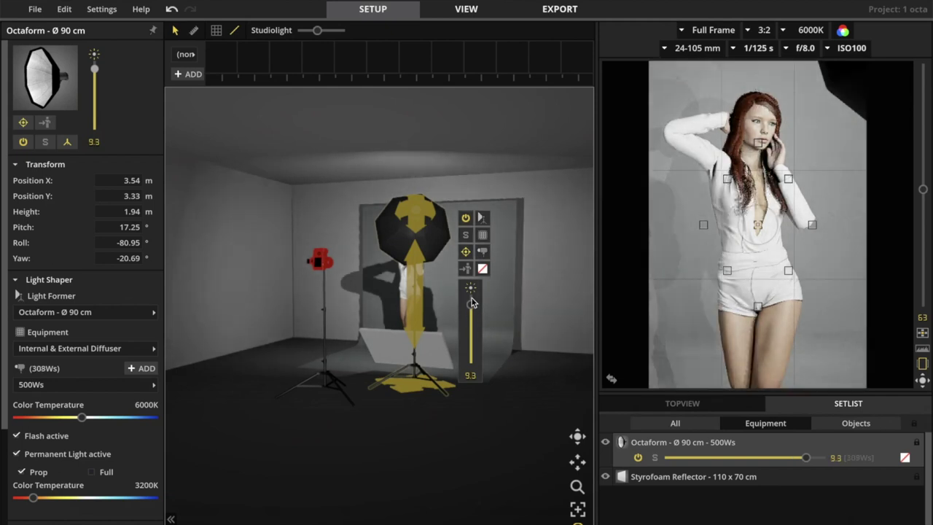
- Move the styrofoam reflector further to the left
mouse_move(880, 142)
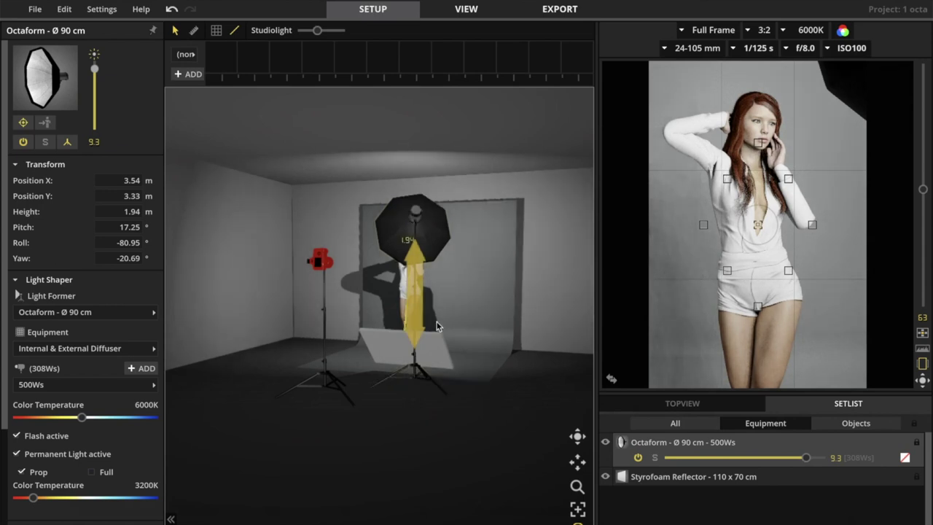
left_click(419, 380)
left_click_drag(418, 379, 356, 366)
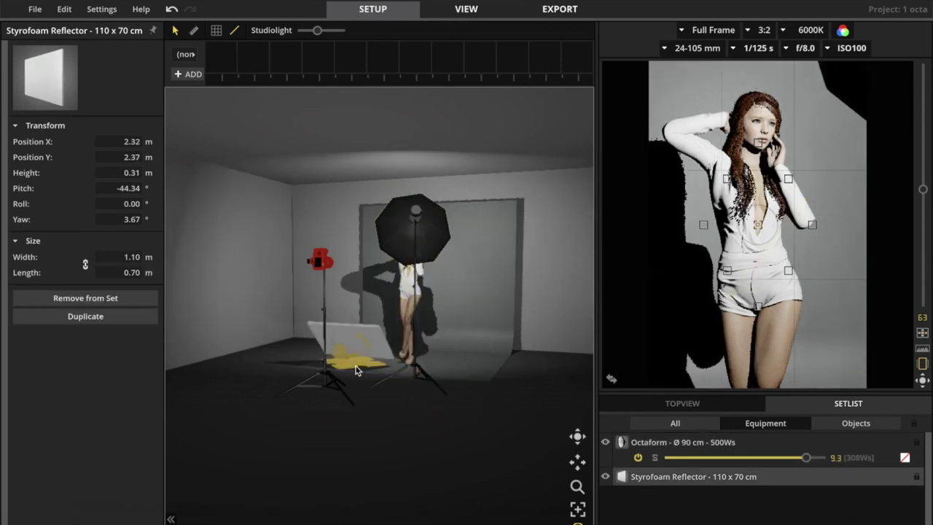
- Nudge the background slightly and move the Octaform to the model's right side
left_click(410, 377)
left_click_drag(411, 377, 403, 379)
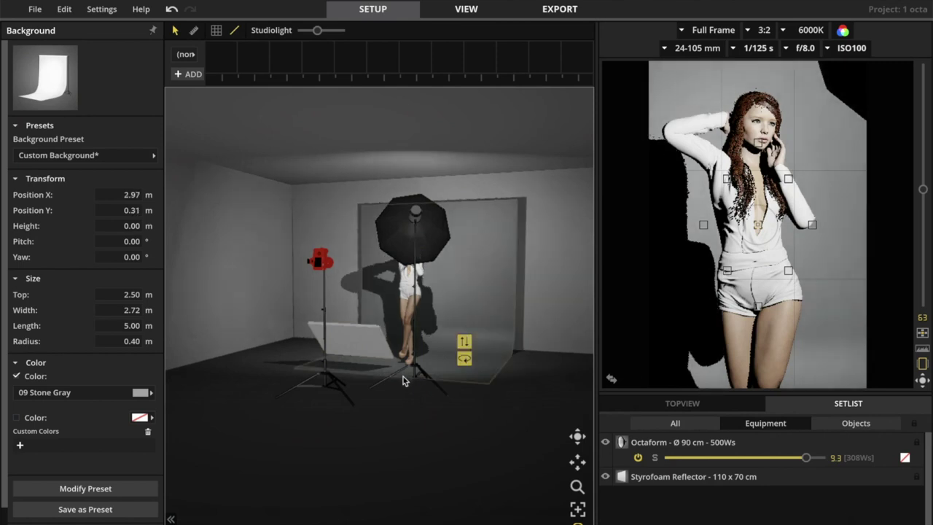
left_click(405, 376)
left_click_drag(413, 390, 497, 369)
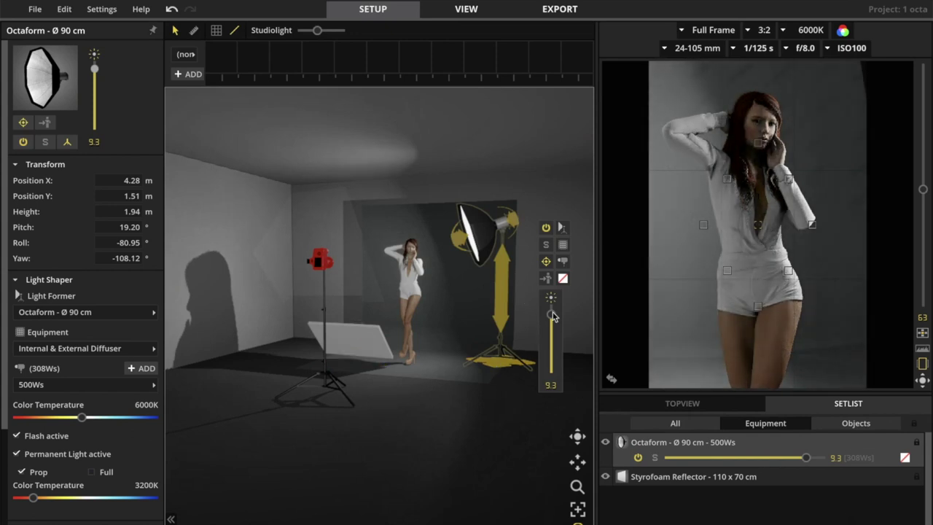
- Dial the Octaform down to 8.6, re-aim it at the model, and delete the styrofoam reflector
left_click_drag(552, 315, 552, 322)
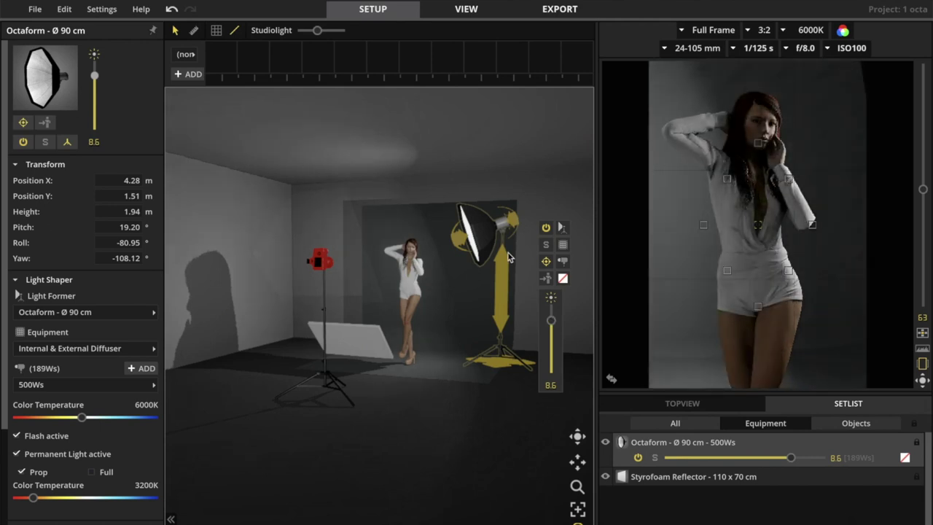
left_click(502, 368)
left_click_drag(501, 368, 501, 368)
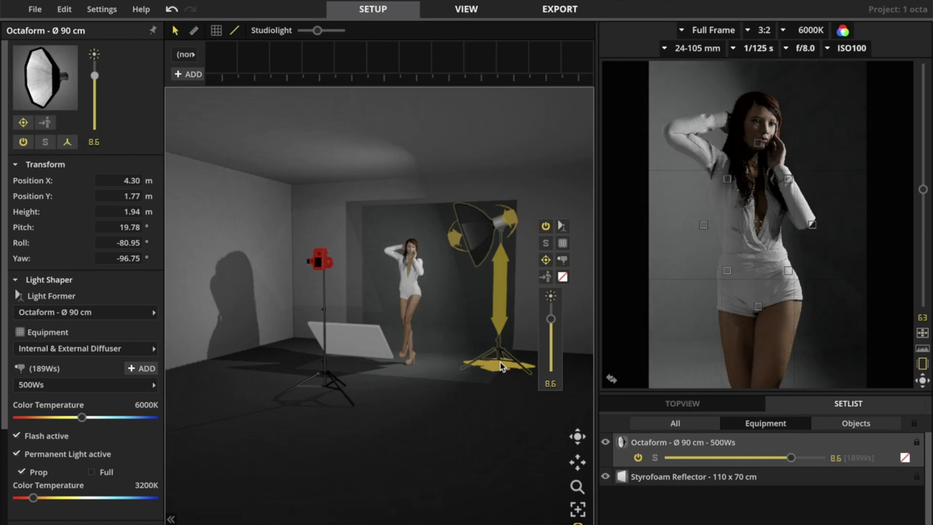
left_click(344, 330)
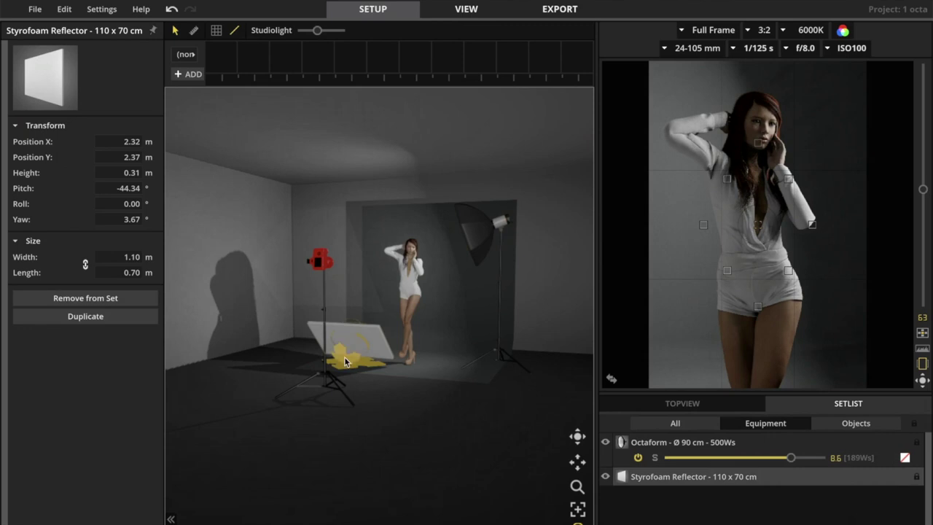
key("Delete")
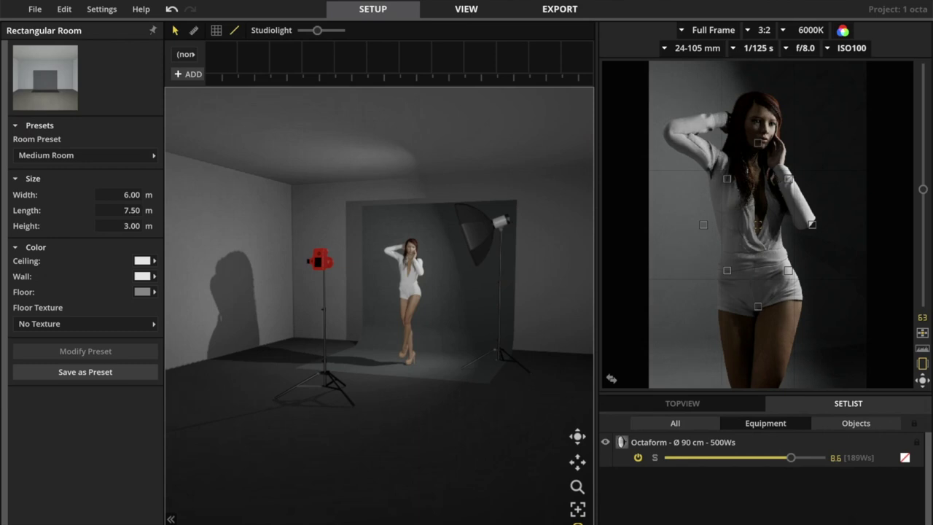
- Add the round 56 cm gold reflector to the scene
mouse_move(458, 498)
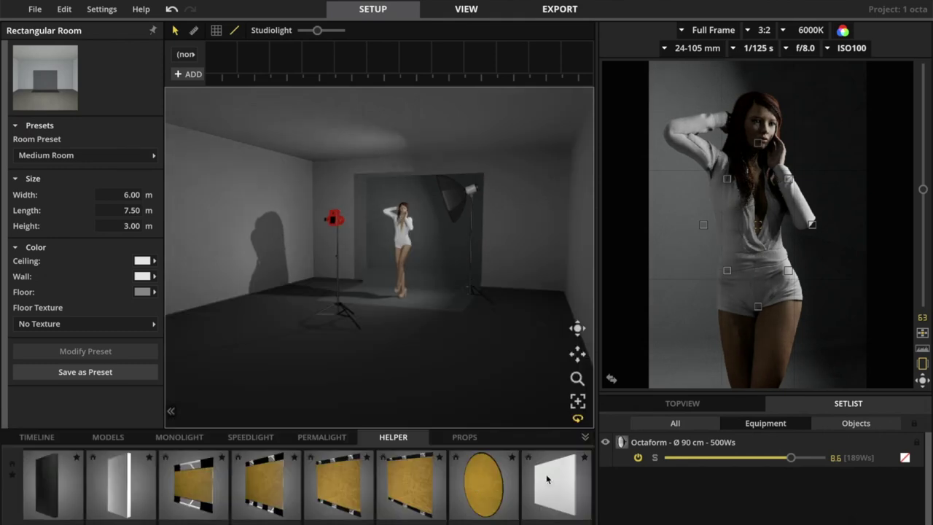
left_click(496, 487)
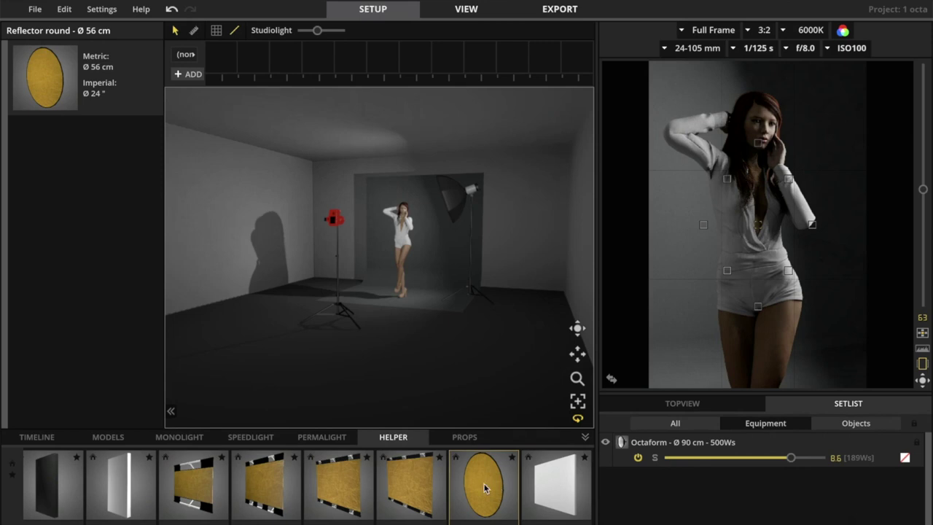
scroll(414, 479, "up", 3)
scroll(413, 479, "down", 3)
double_click(473, 487)
- Angle the gold reflector to pitch 2.11°, yaw 53.68°, then hide and show it to compare
left_click_drag(364, 263, 79, 182)
left_click_drag(365, 263, 319, 304)
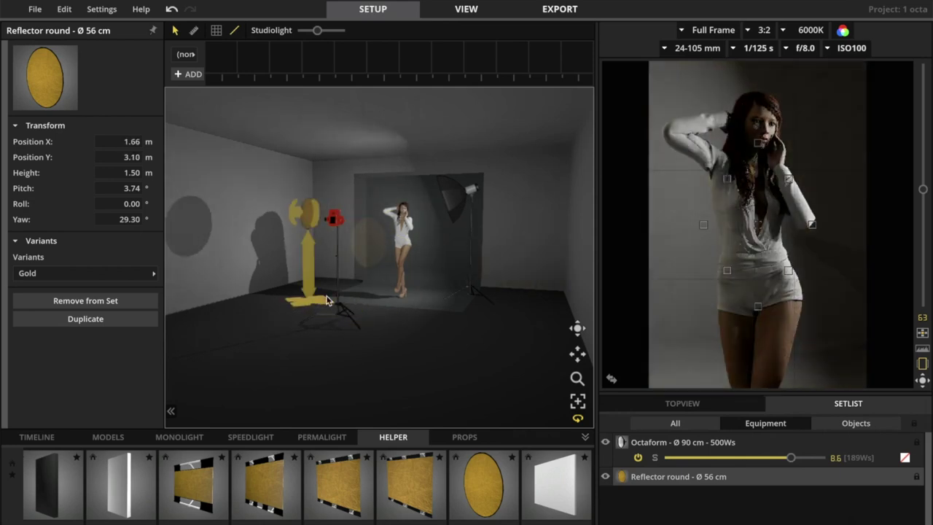
left_click_drag(292, 213, 122, 213)
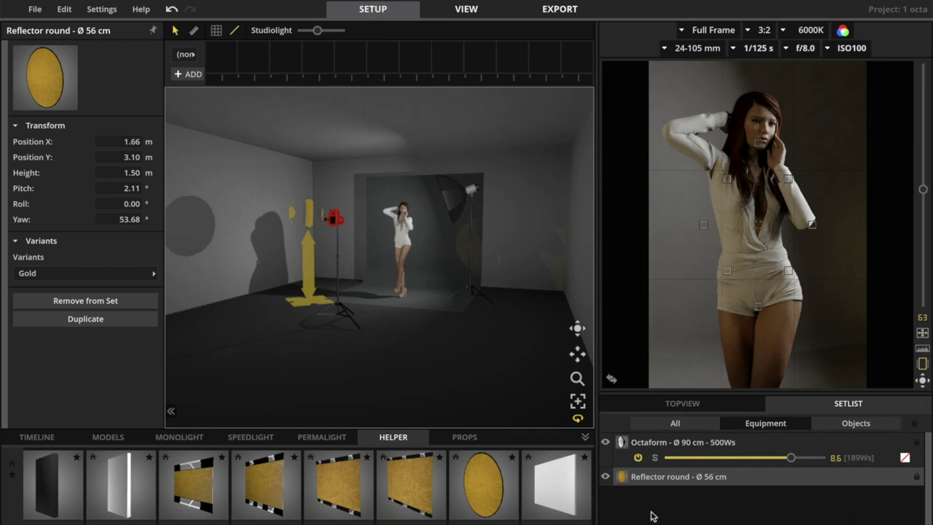
left_click(605, 477)
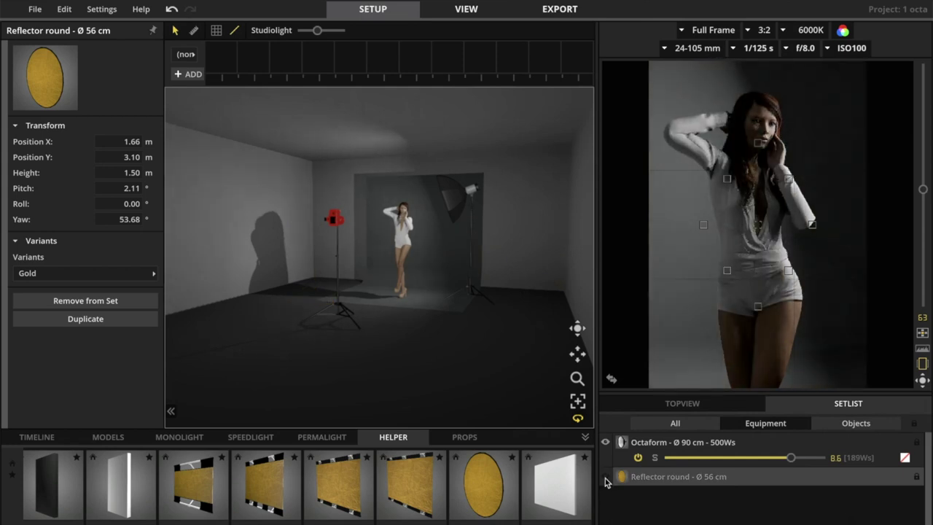
left_click(606, 477)
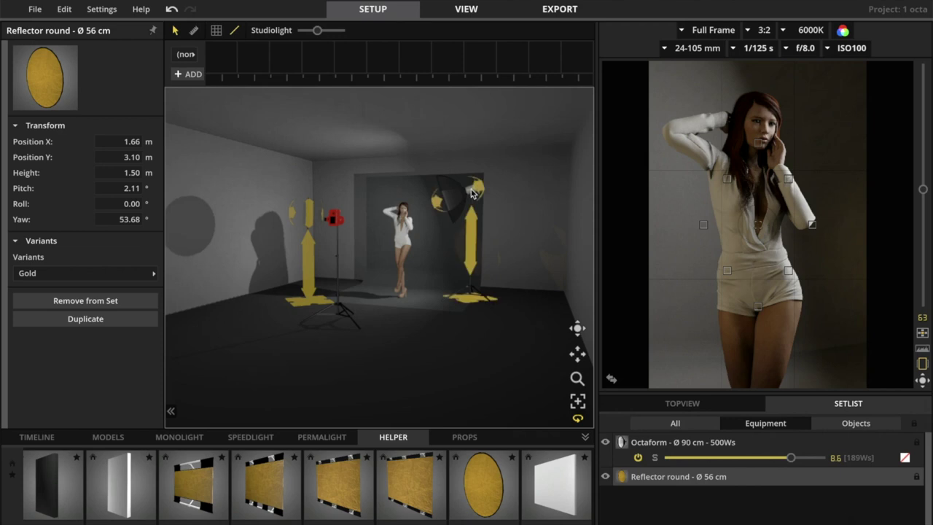
- Move the Octaform left, raise it to 3.00 m, and delete the round gold reflector
left_click_drag(469, 301, 371, 299)
mouse_move(367, 222)
left_click_drag(367, 222, 379, 150)
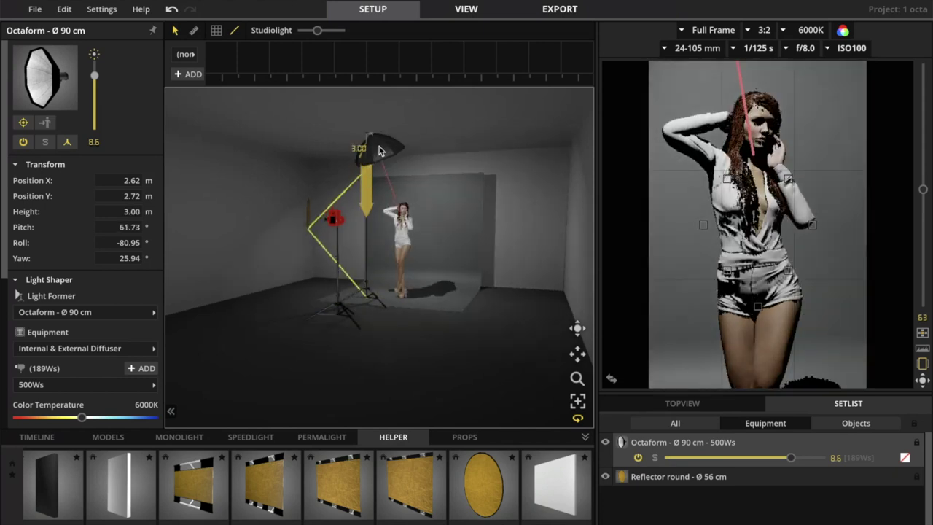
mouse_move(379, 150)
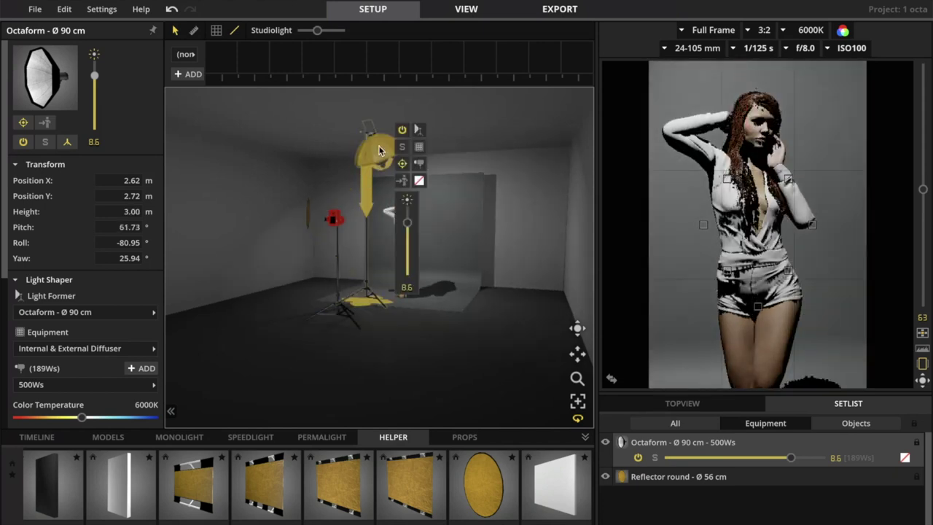
left_click(308, 209)
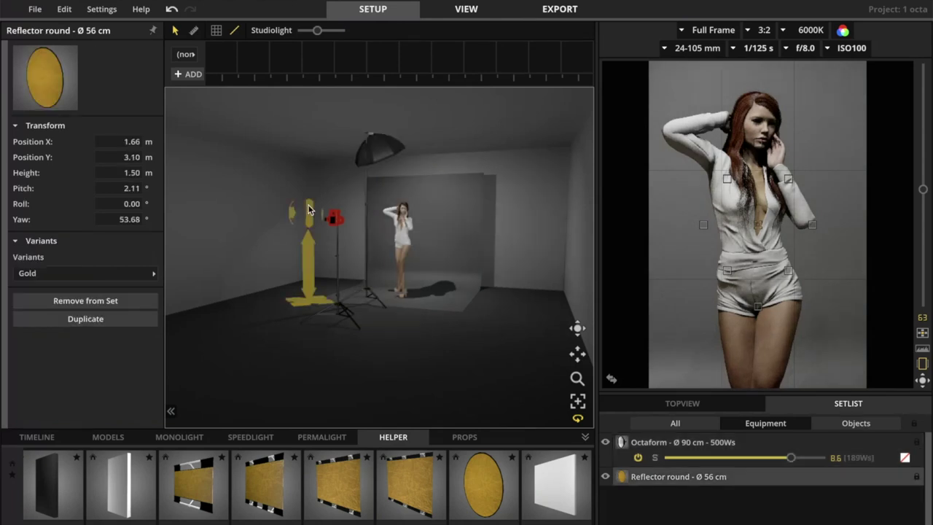
key("Delete")
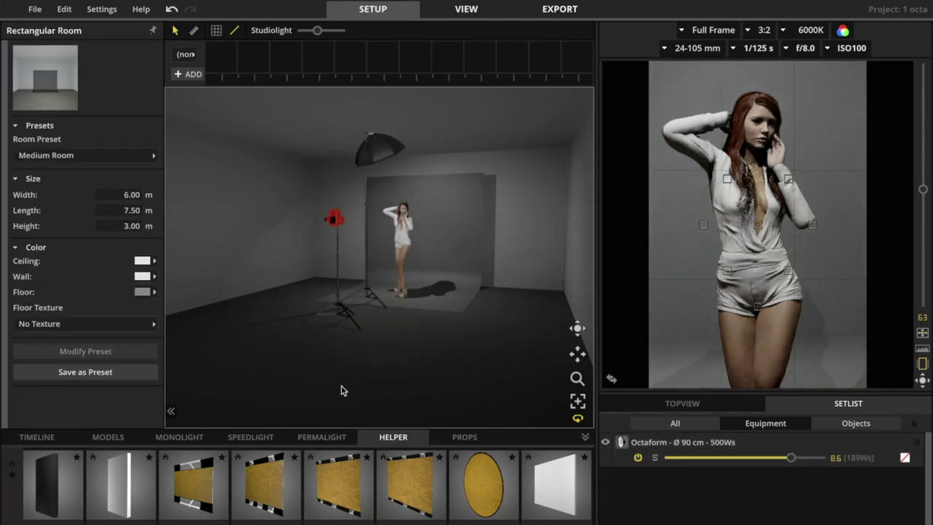
- Place a 110 × 70 cm styrofoam reflector before the model, tilted to pitch −53.08°, yaw −40.06°
left_click_drag(558, 484, 417, 312)
left_click_drag(413, 278, 429, 426)
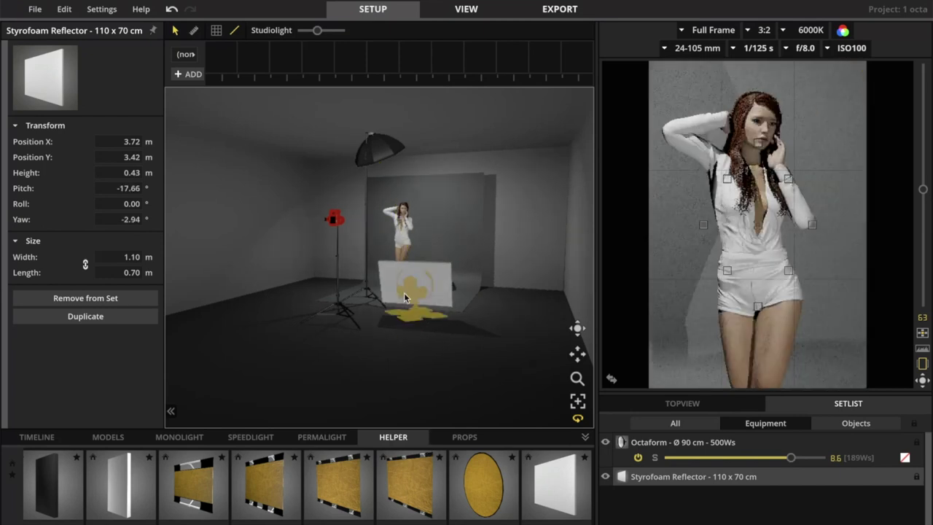
left_click_drag(409, 302, 652, 356)
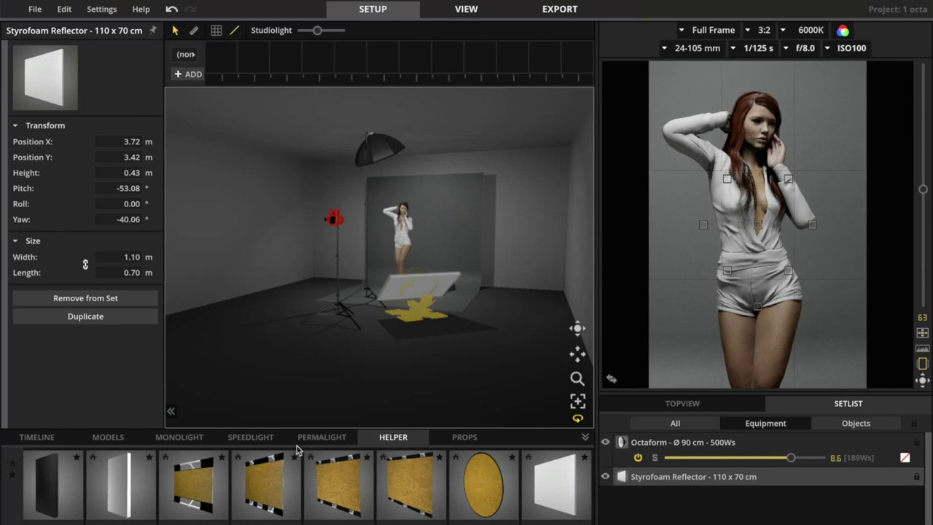
- Browse the Permalight and Props libraries, ending on the Monolight modifiers
scroll(159, 513, "up", 2)
scroll(160, 512, "down", 2)
left_click(326, 438)
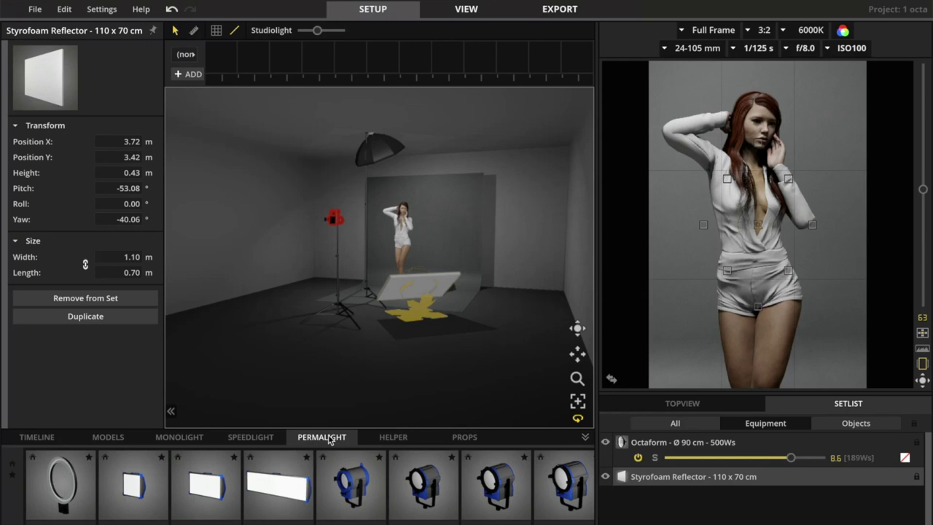
left_click(465, 437)
scroll(492, 476, "down", 2)
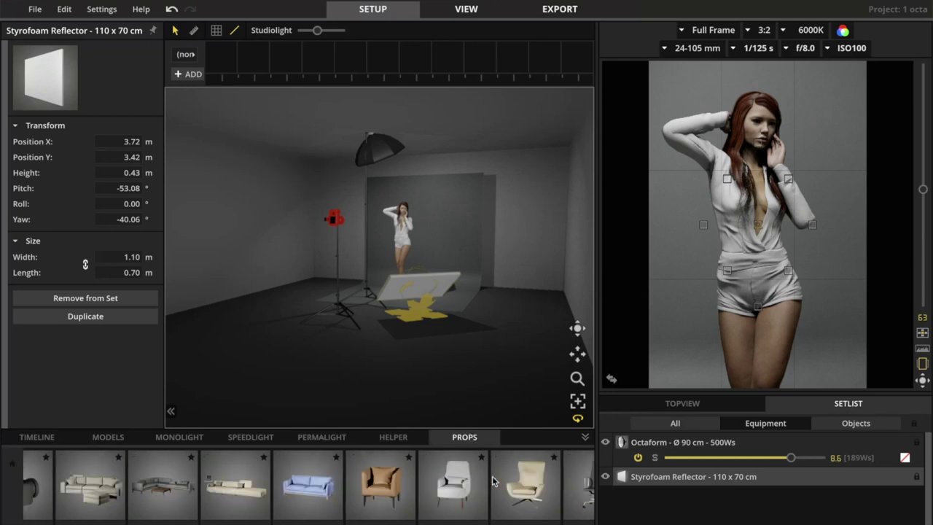
scroll(492, 481, "down", 5)
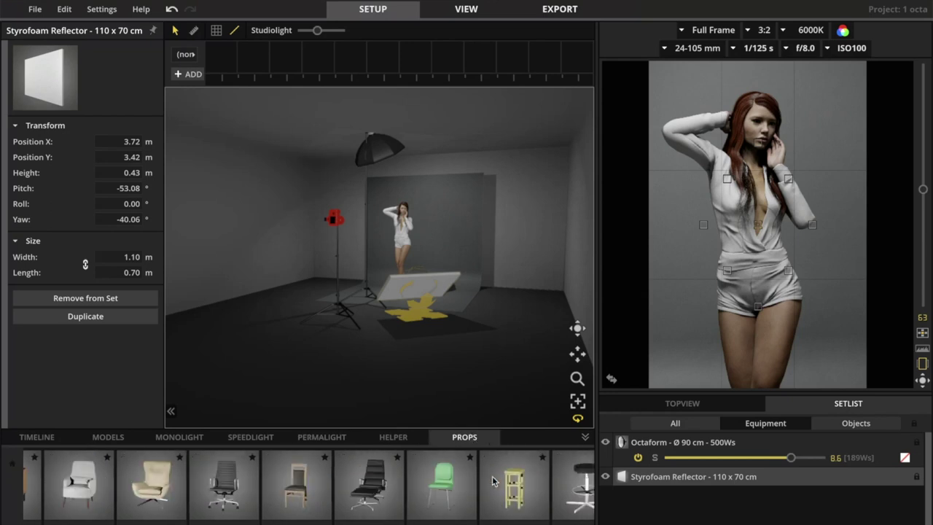
left_click(181, 438)
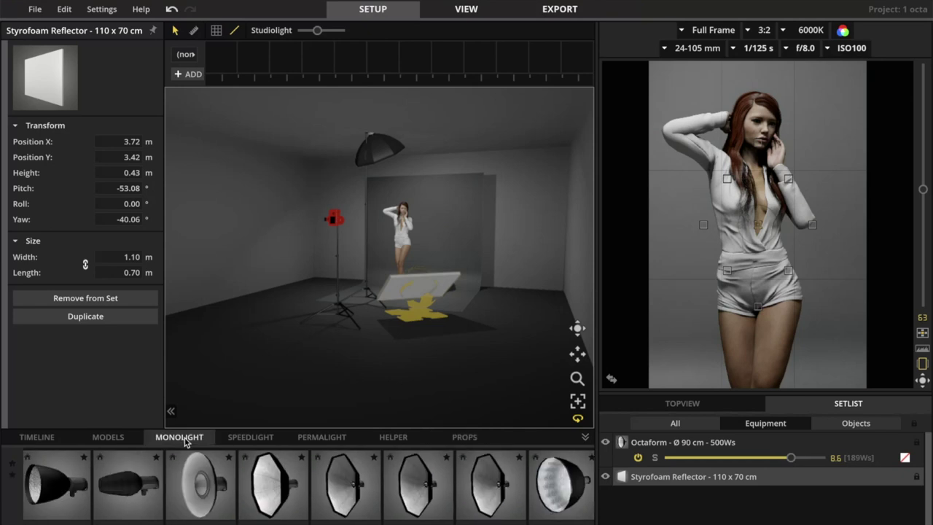
scroll(350, 479, "down", 8)
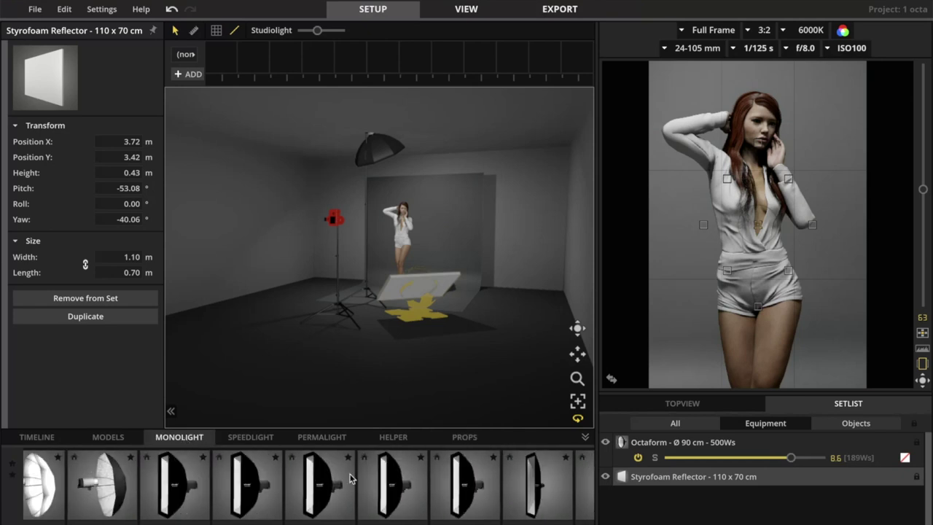
- Open the '5 lights.set' project, discarding unsaved changes to the current set
left_click(35, 9)
left_click(91, 44)
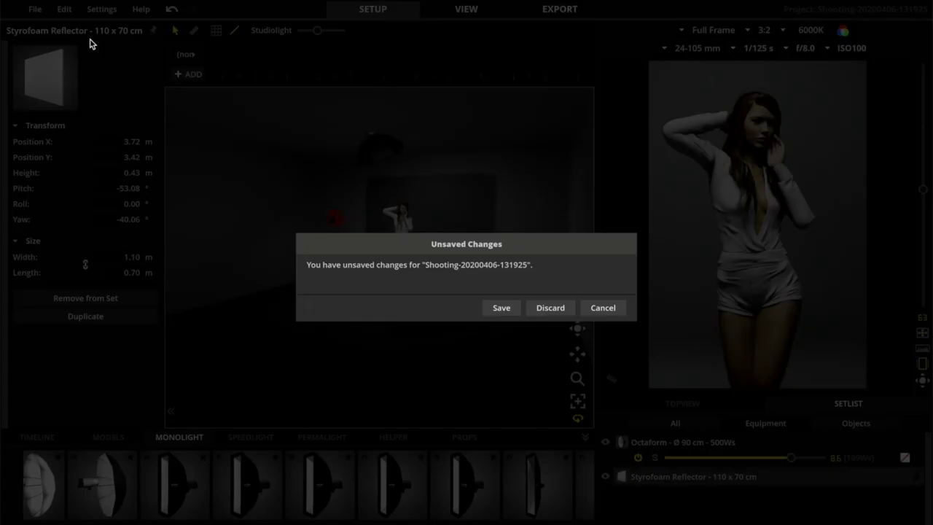
left_click(552, 308)
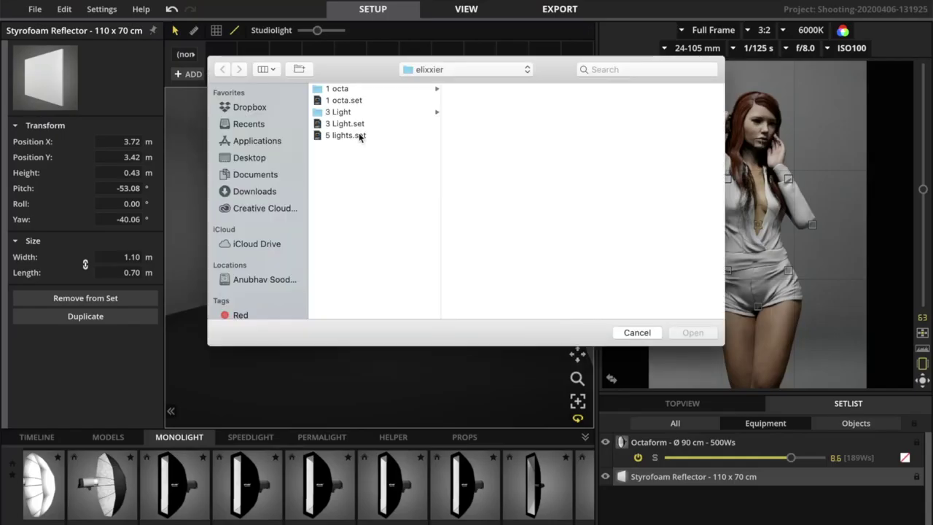
left_click(346, 135)
left_click(692, 332)
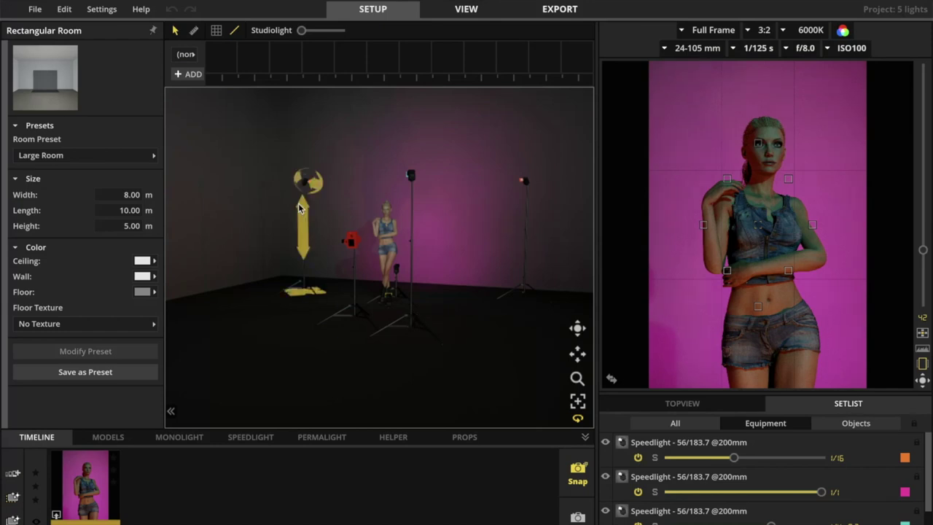
- Switch off every speedlight except the magenta 1/1 background light, silhouetting the model
left_click(411, 179)
left_click(524, 181)
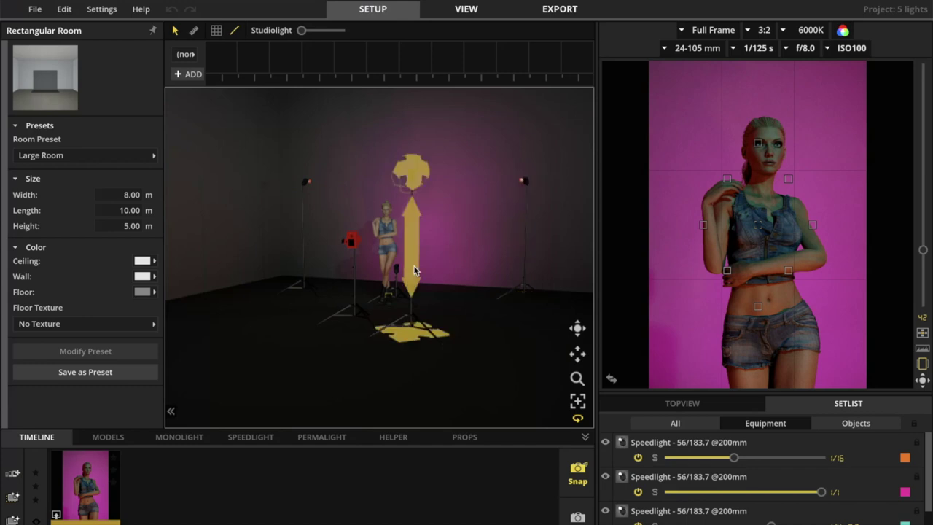
scroll(645, 484, "down", 1)
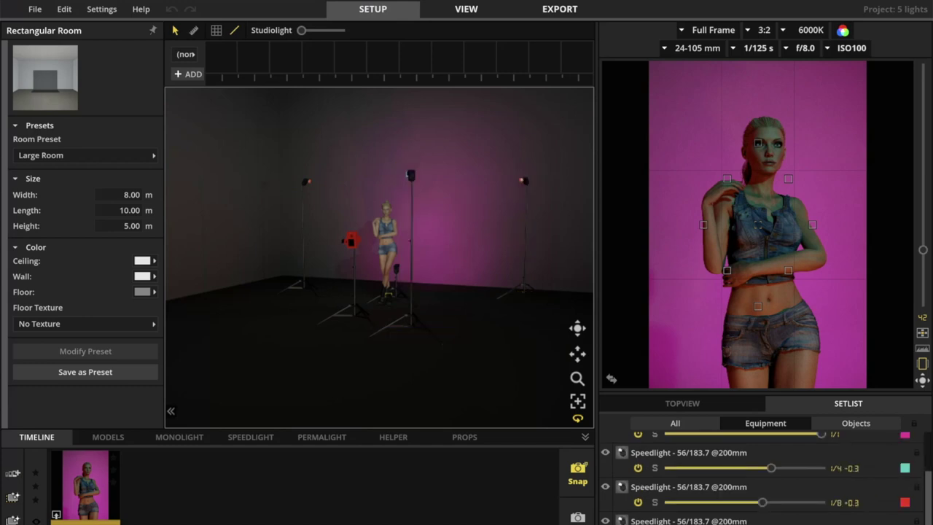
left_click(606, 452)
left_click(605, 486)
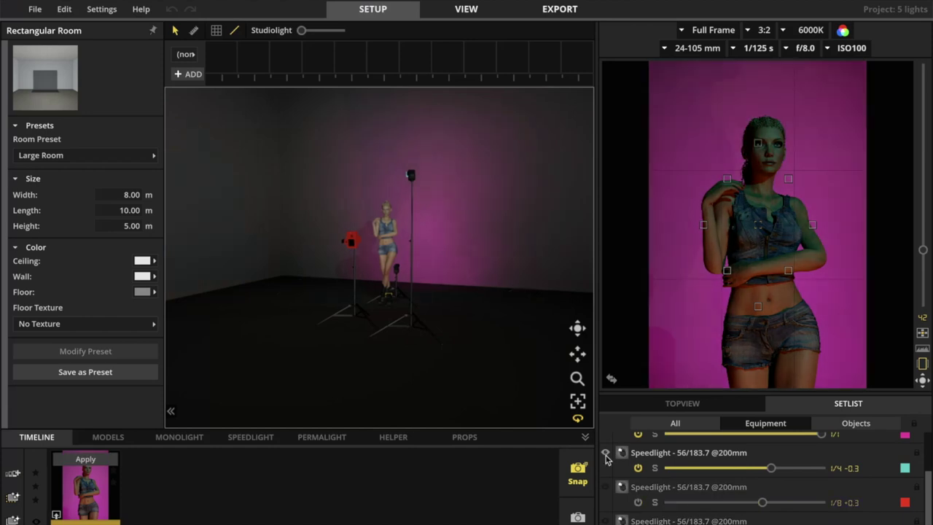
scroll(606, 458, "up", 1)
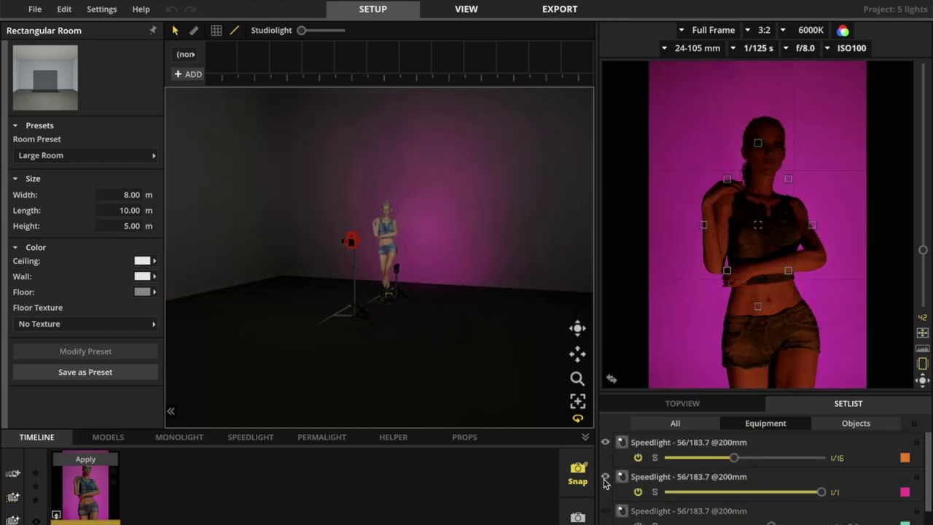
left_click(603, 482)
left_click(605, 443)
left_click(605, 442)
left_click(605, 442)
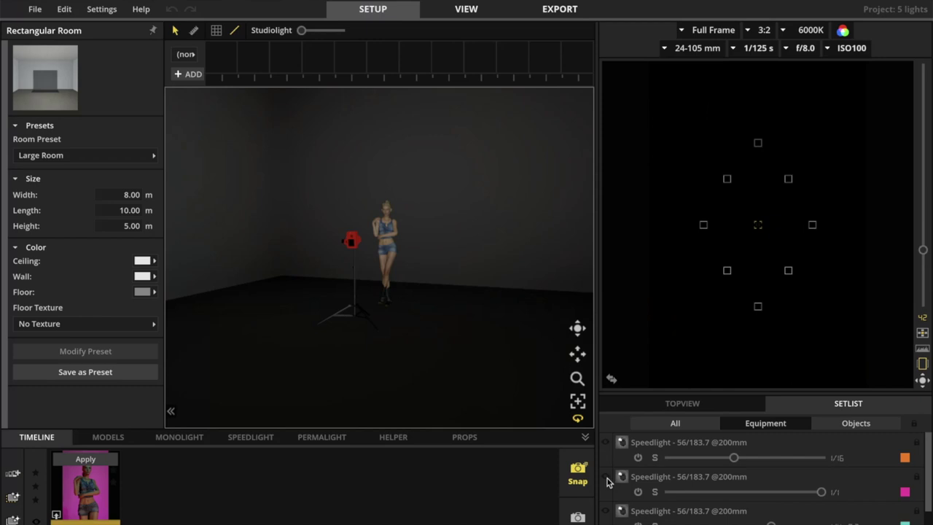
left_click(606, 476)
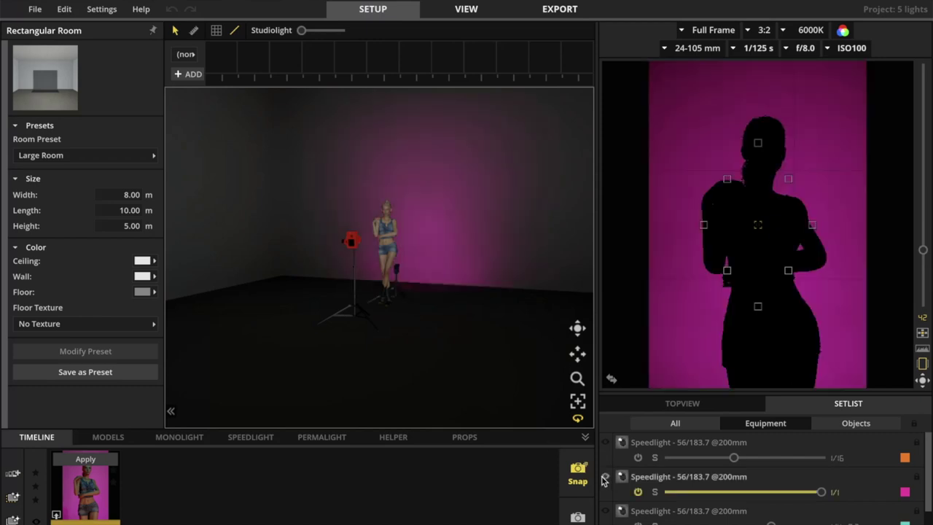
mouse_move(487, 327)
left_mouse_down()
mouse_move(438, 338)
mouse_move(494, 339)
left_mouse_up()
left_click_drag(580, 329, 675, 499)
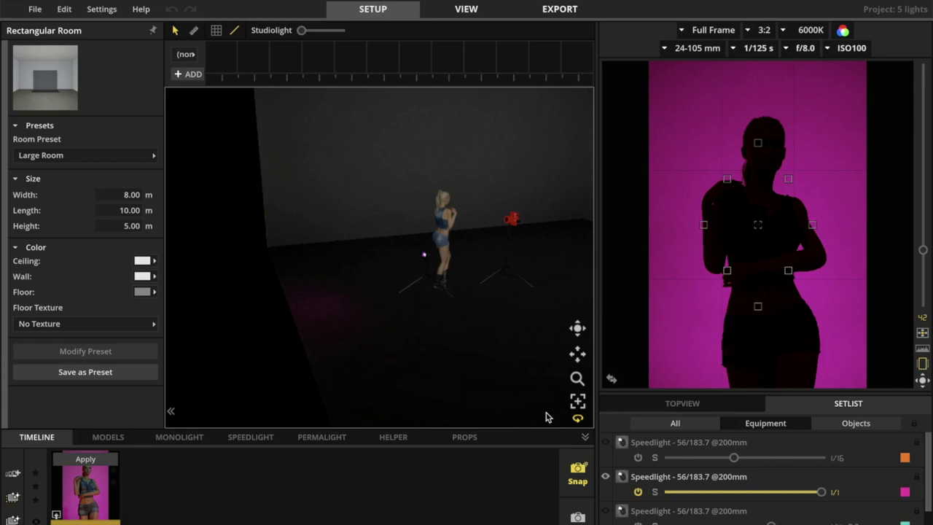
left_click(578, 404)
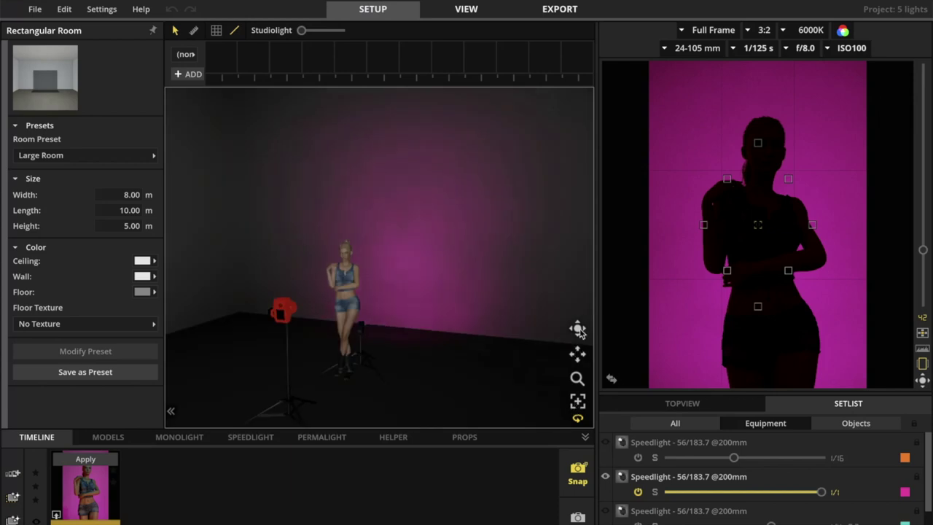
left_click_drag(579, 329, 411, 333)
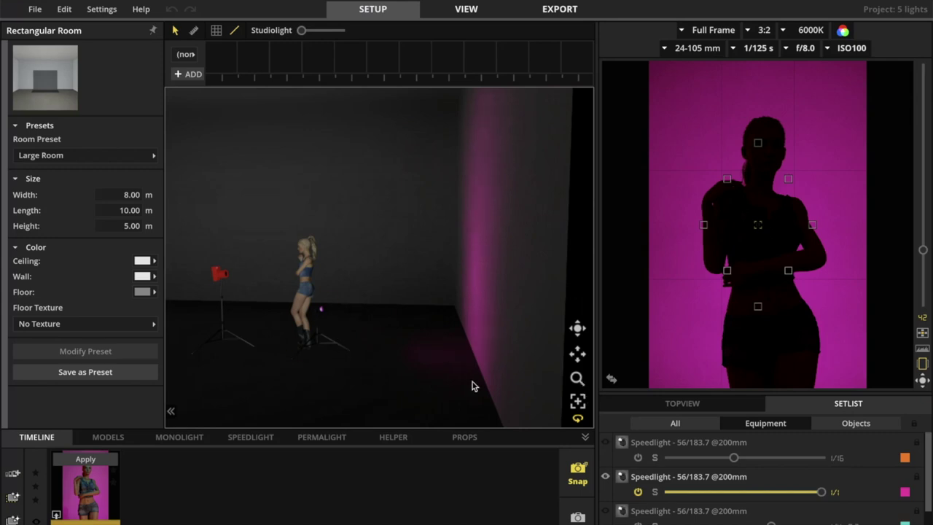
left_click_drag(576, 379, 3, 334)
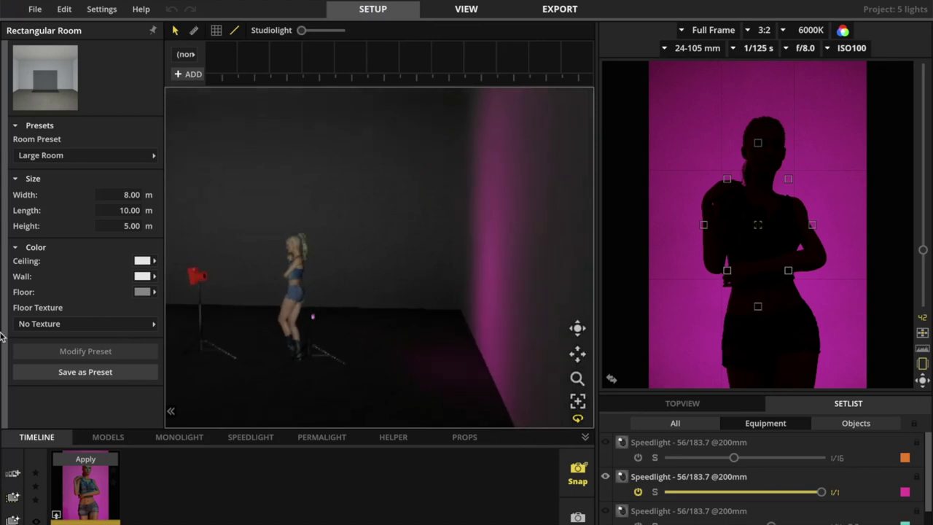
left_click_drag(576, 378, 83, 347)
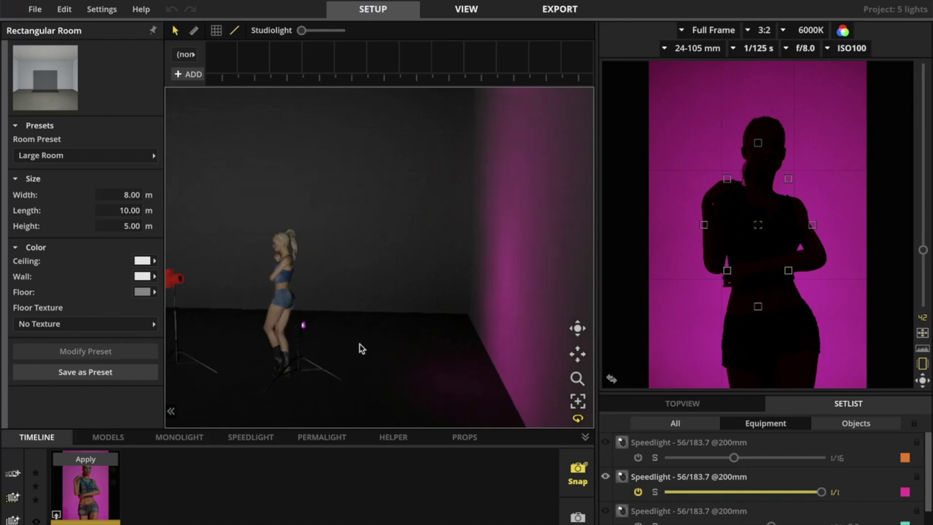
mouse_move(839, 270)
scroll(772, 461, "down", 2)
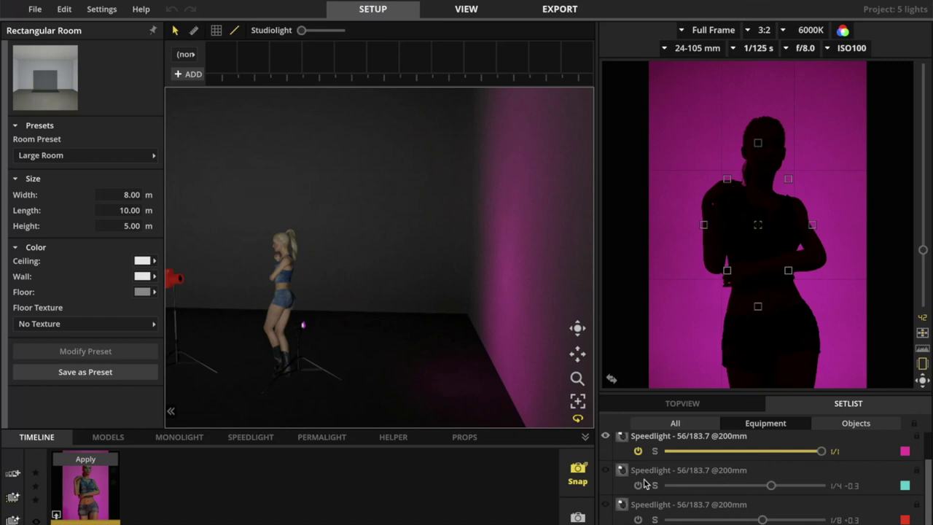
- Turn on the teal 1/4 -0.3 speedlight and orbit the view toward the pink wall
left_click(605, 472)
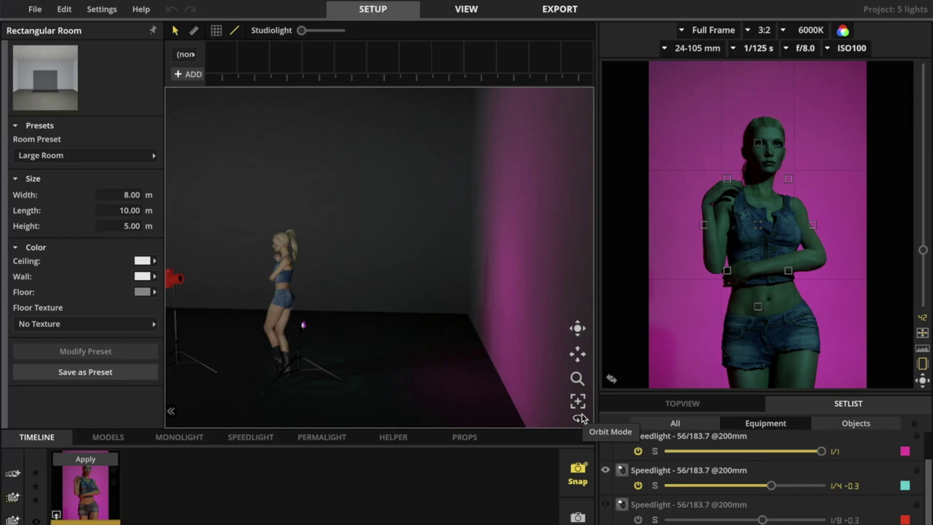
left_click(580, 418)
left_click(578, 402)
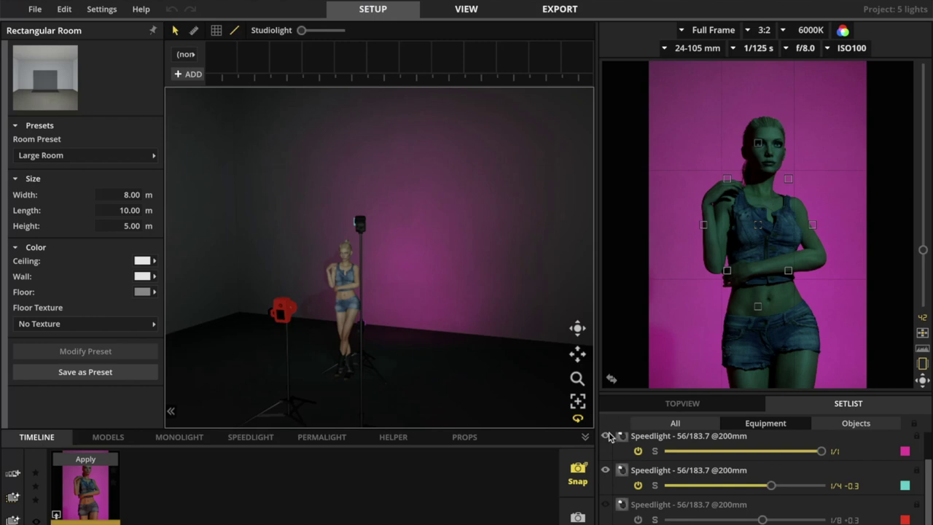
- Turn on the red 1/8 speedlight, the next left-side speedlight, and the orange 1/16 speedlight
scroll(611, 437, "down", 1)
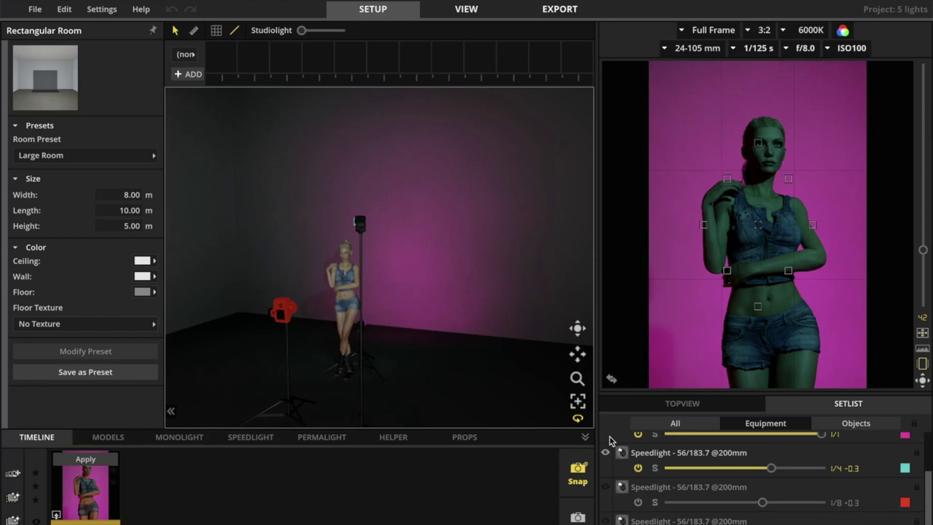
left_click(605, 488)
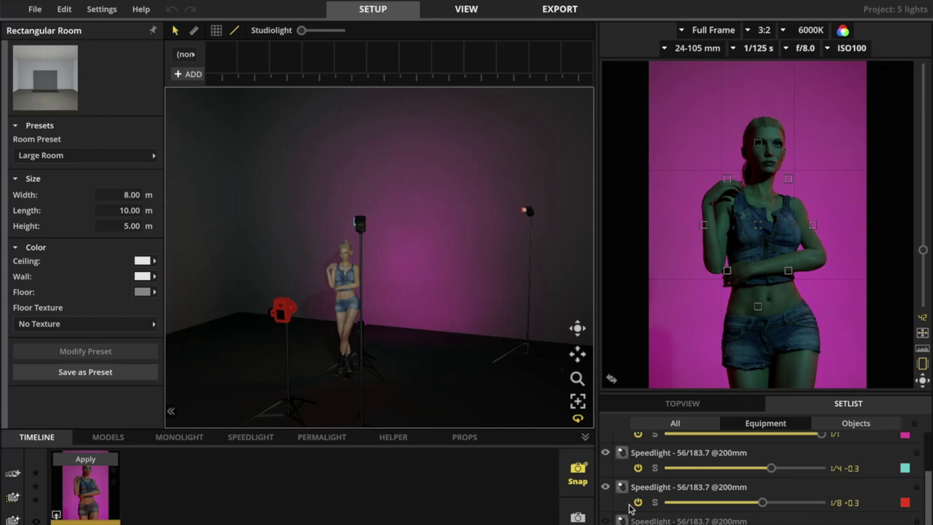
left_click(605, 488)
left_click(604, 488)
left_click(604, 487)
left_click(604, 487)
left_click(605, 521)
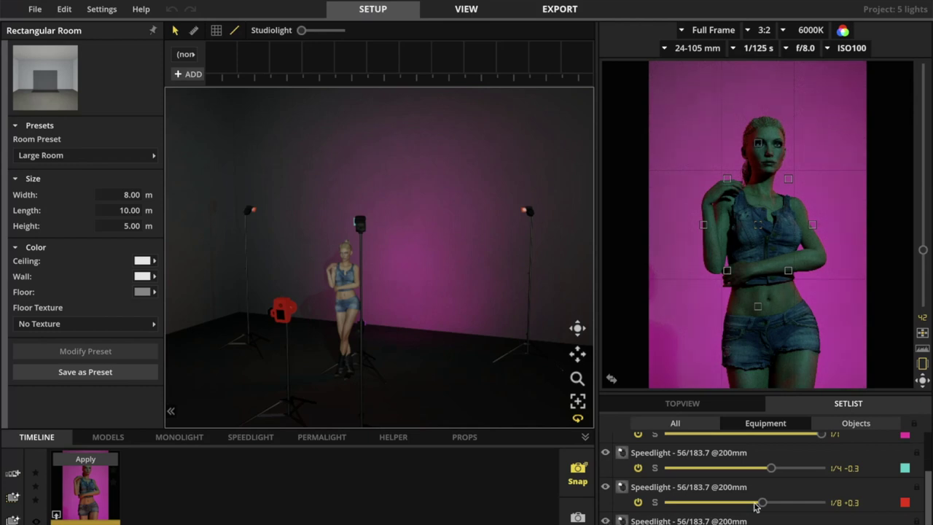
scroll(756, 507, "up", 1)
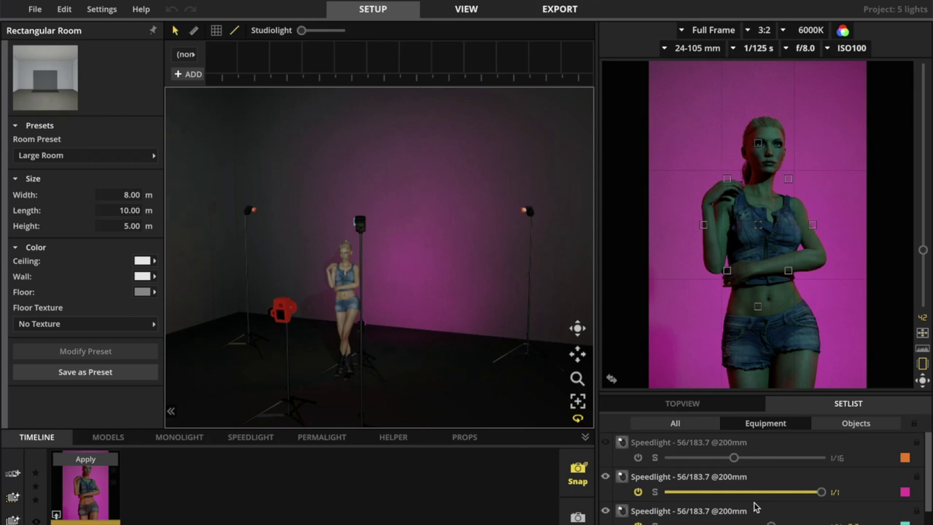
left_click(605, 442)
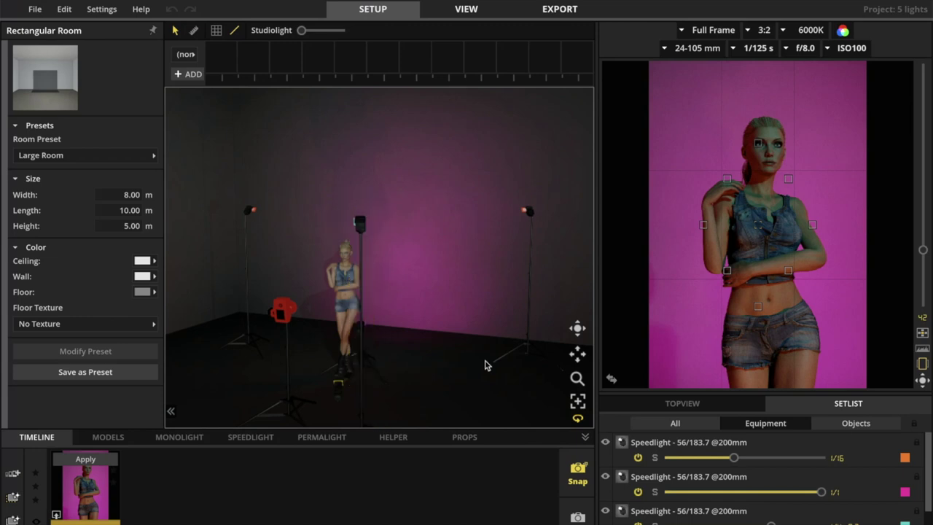
left_click(463, 8)
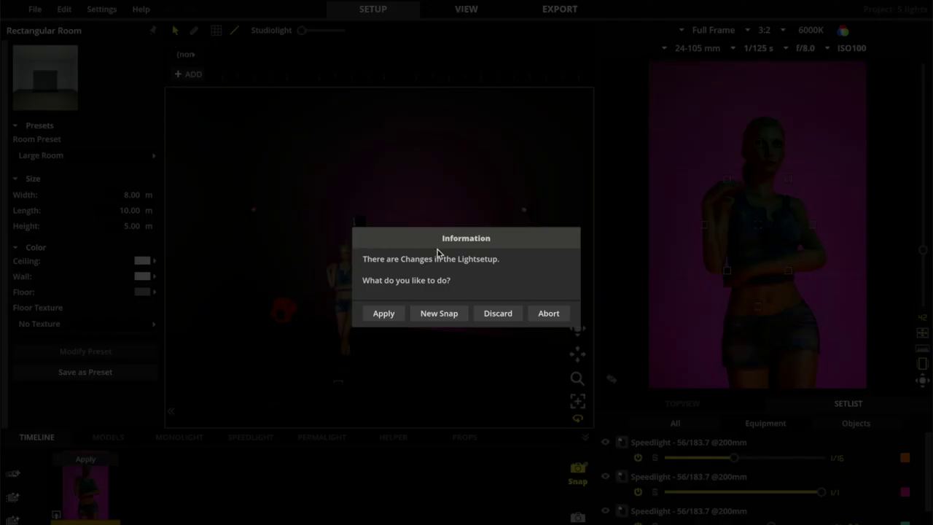
left_click(444, 316)
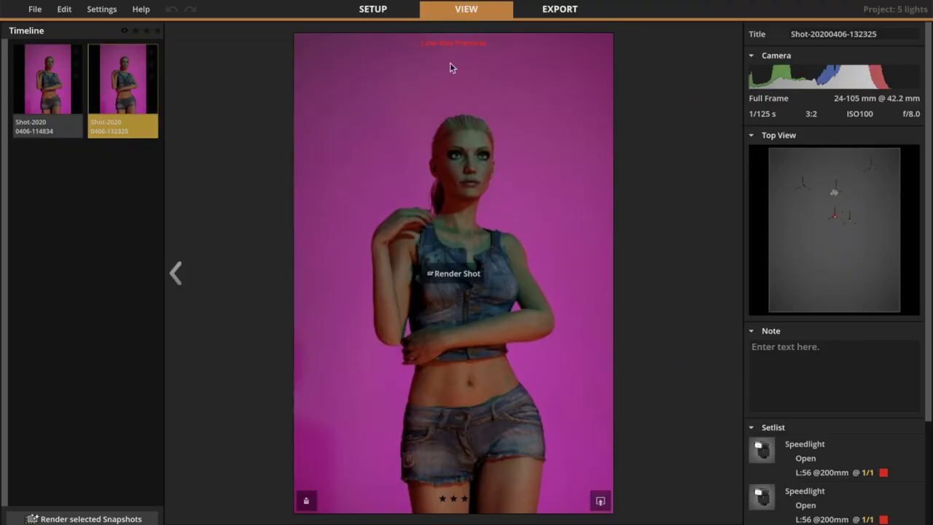
left_click(555, 8)
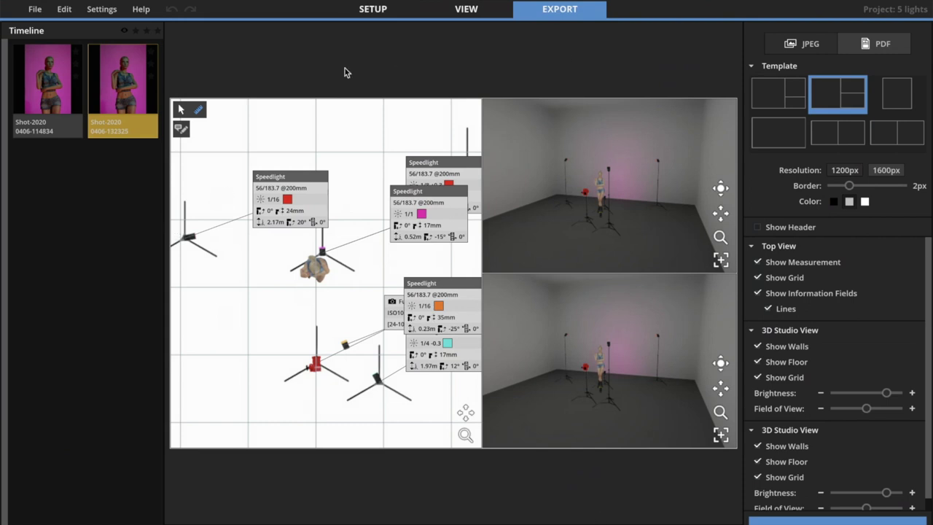
left_click(374, 9)
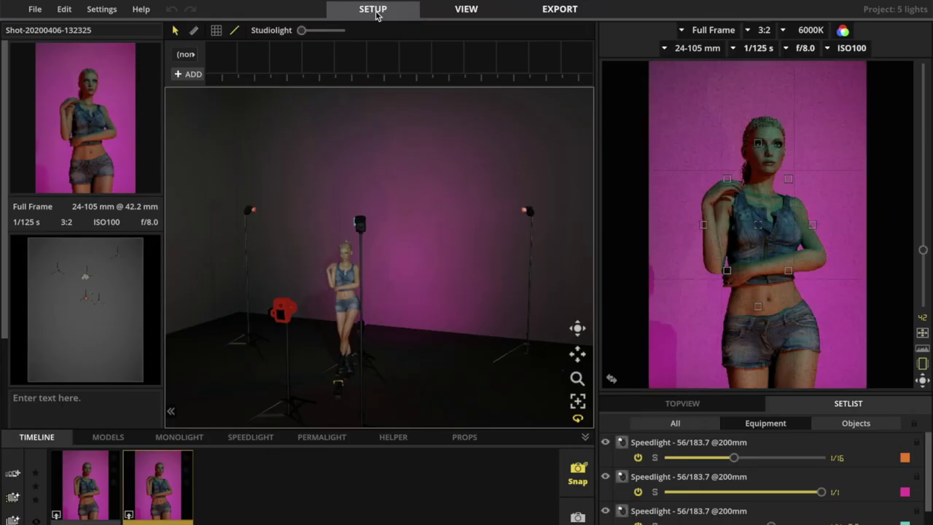
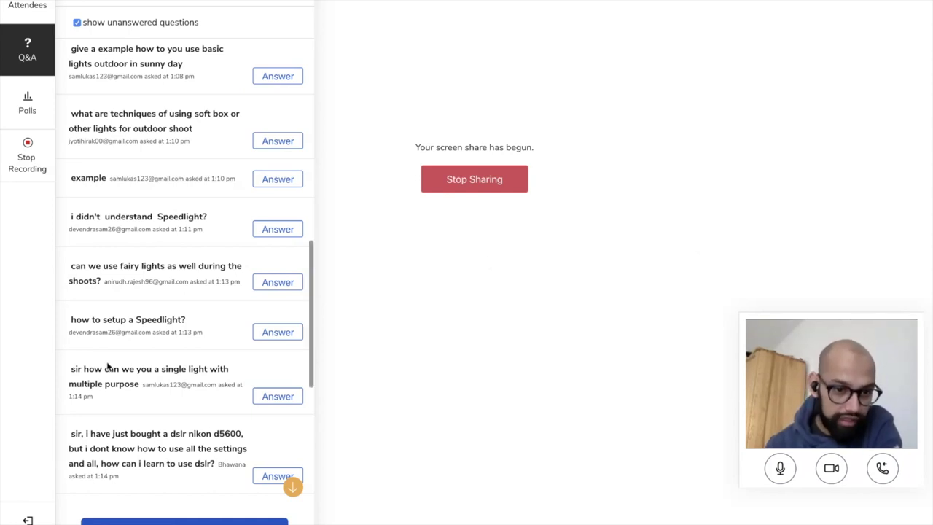
- Scroll the unanswered Q&A list down to the question requesting the 3 point lighting simulation setup
scroll(172, 388, "down", 2)
scroll(173, 390, "down", 2)
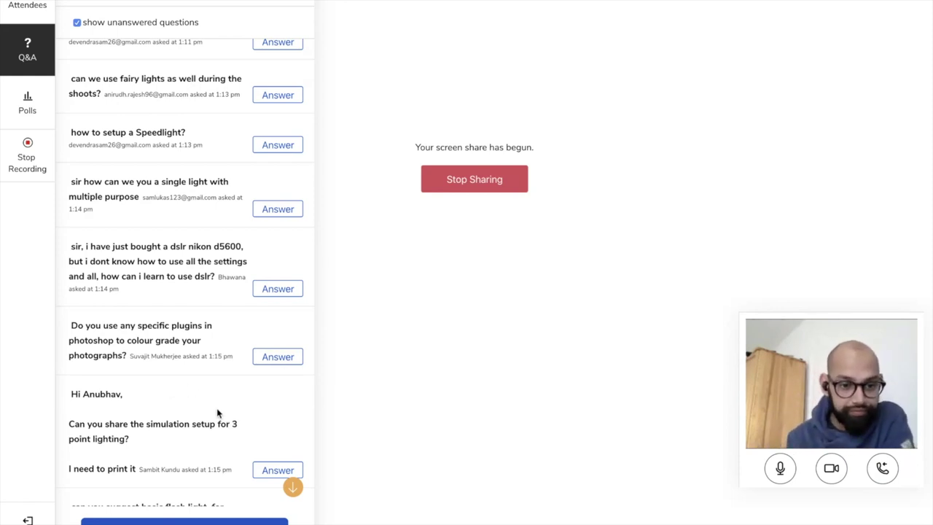
- Scroll further past the night flash and post-processing questions to the speedlight versus continuous light question
scroll(217, 414, "down", 2)
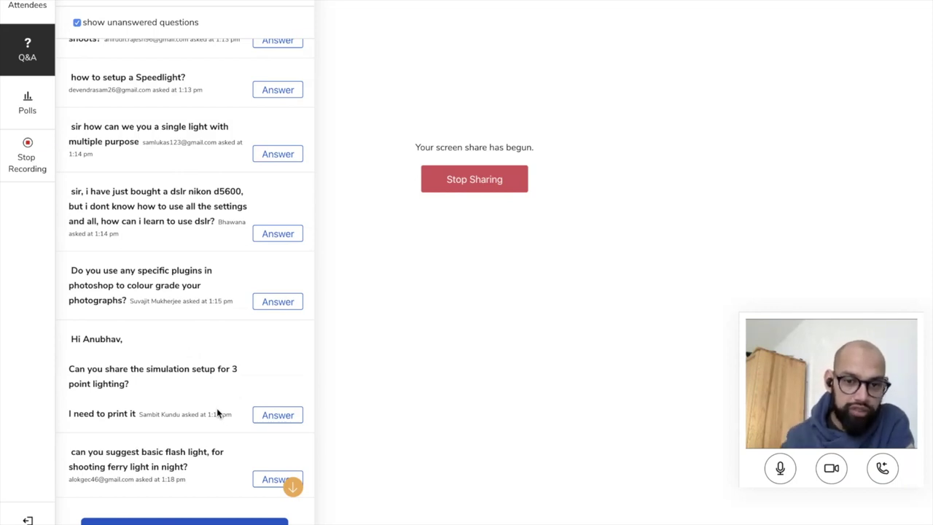
scroll(217, 413, "down", 3)
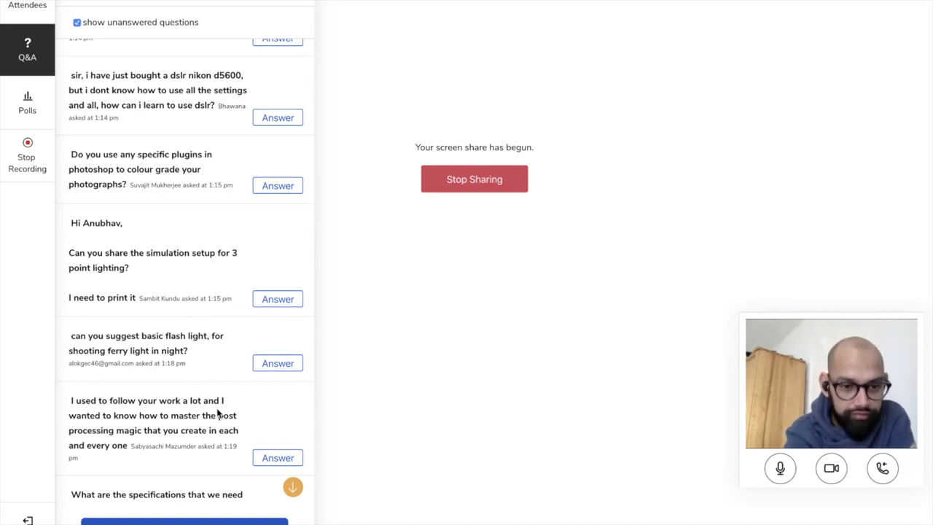
scroll(217, 413, "down", 2)
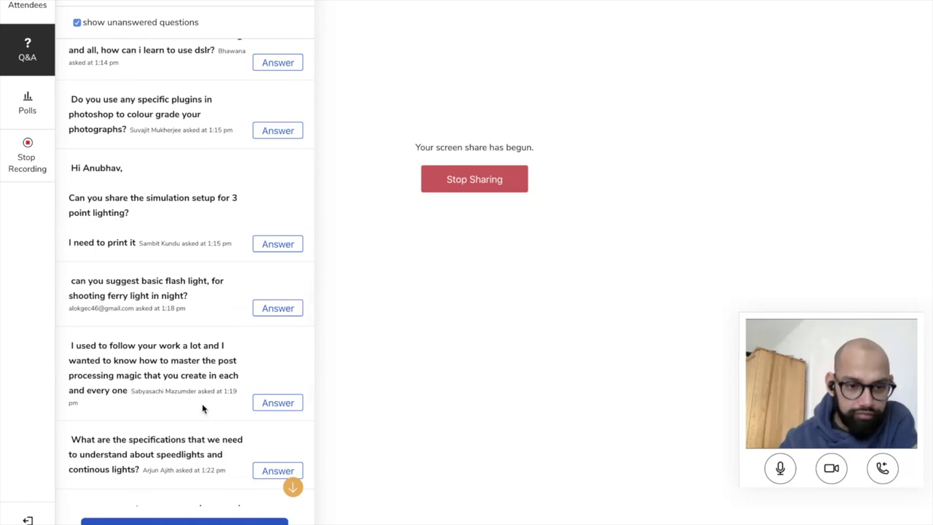
- Scroll on to the question asking whose creative indoor lighting work to follow
scroll(203, 409, "down", 3)
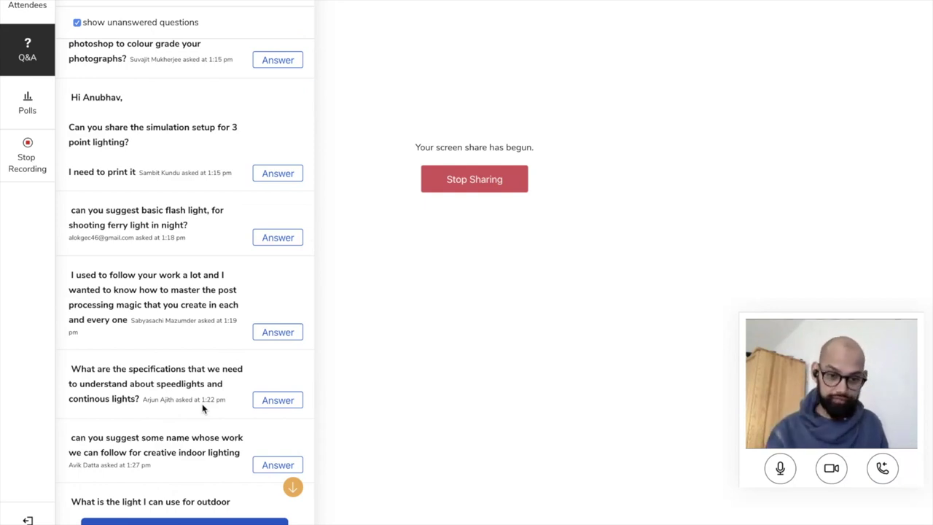
- Scroll down to the newest questions on model choice, visiting India, colour theory and black-and-white fashion
scroll(202, 408, "down", 1)
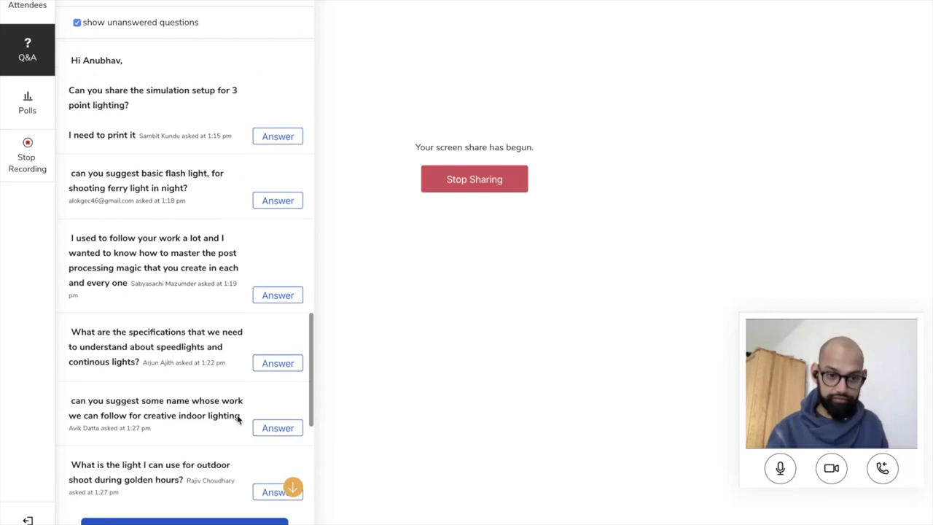
scroll(238, 396, "down", 2)
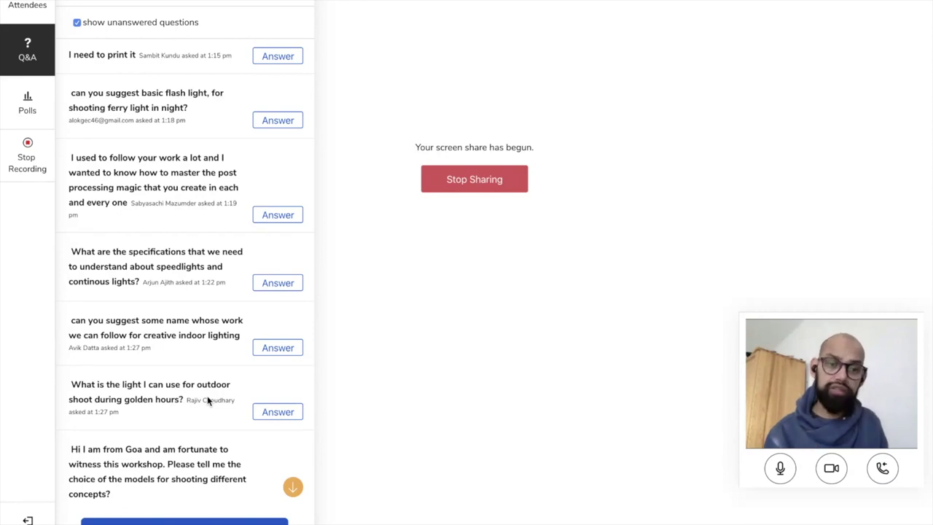
scroll(209, 400, "down", 2)
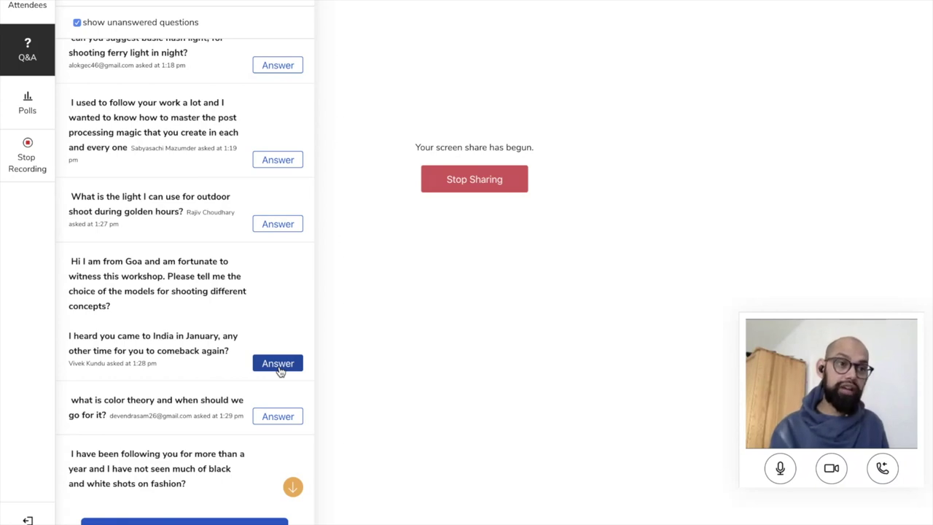
scroll(279, 371, "down", 1)
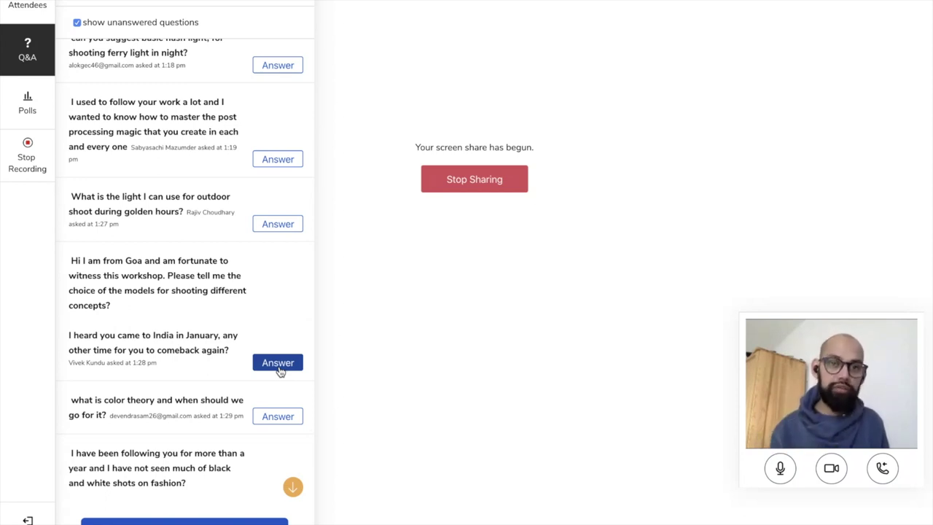
scroll(279, 371, "up", 1)
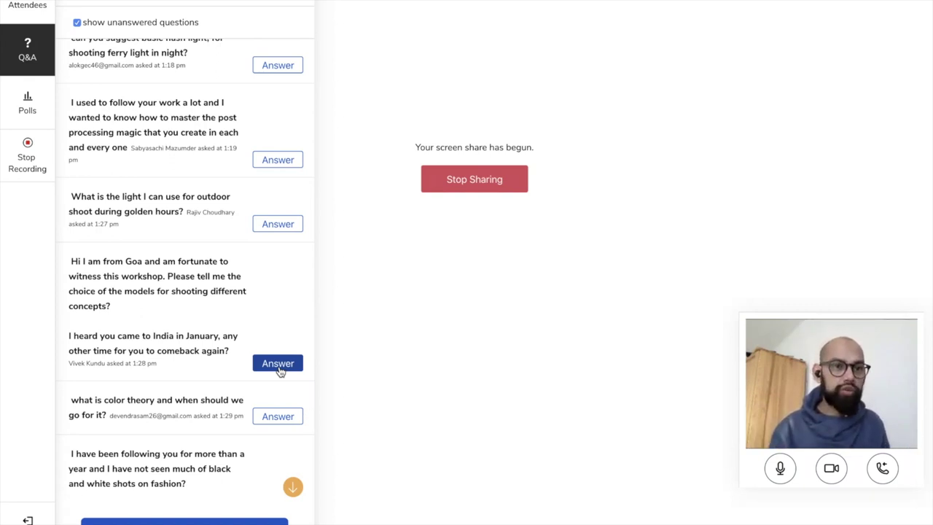
scroll(280, 371, "down", 1)
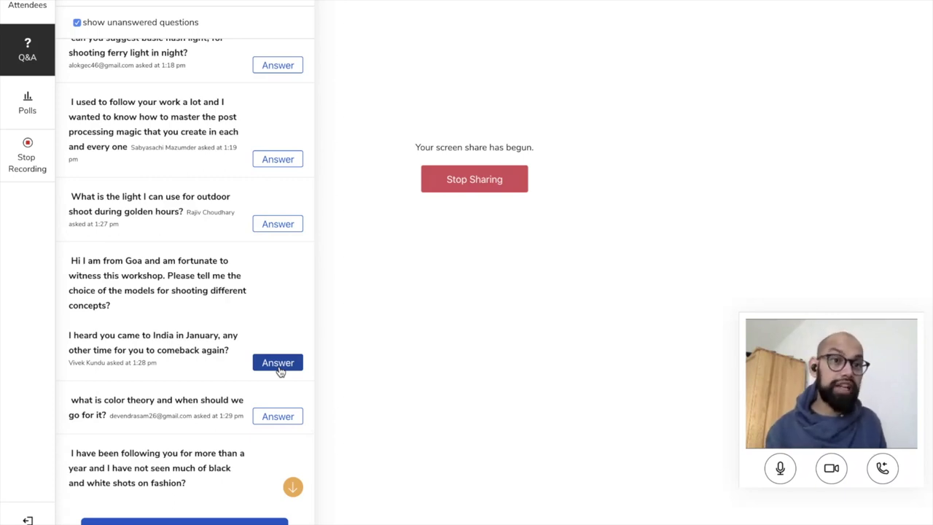
scroll(279, 371, "up", 1)
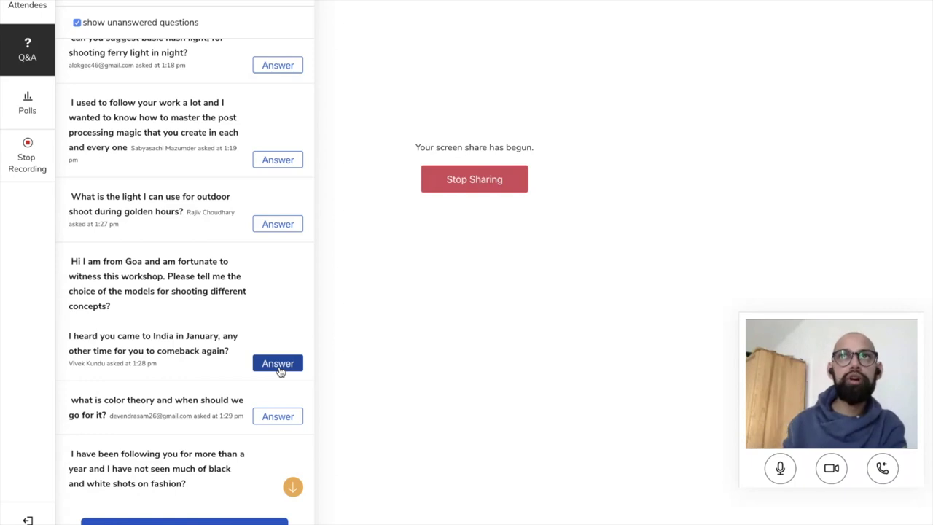
scroll(279, 370, "down", 1)
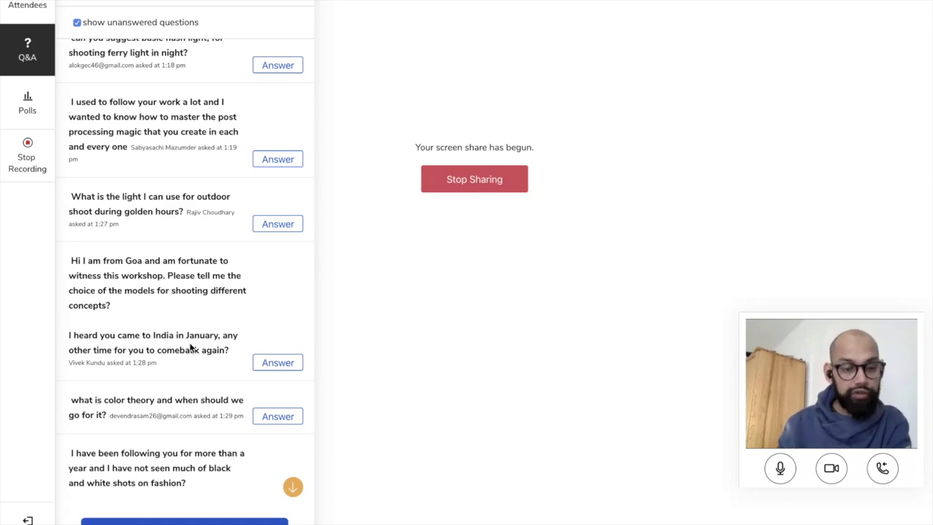
- Scroll the unanswered list up and back down to review the remaining questions
scroll(191, 348, "up", 1)
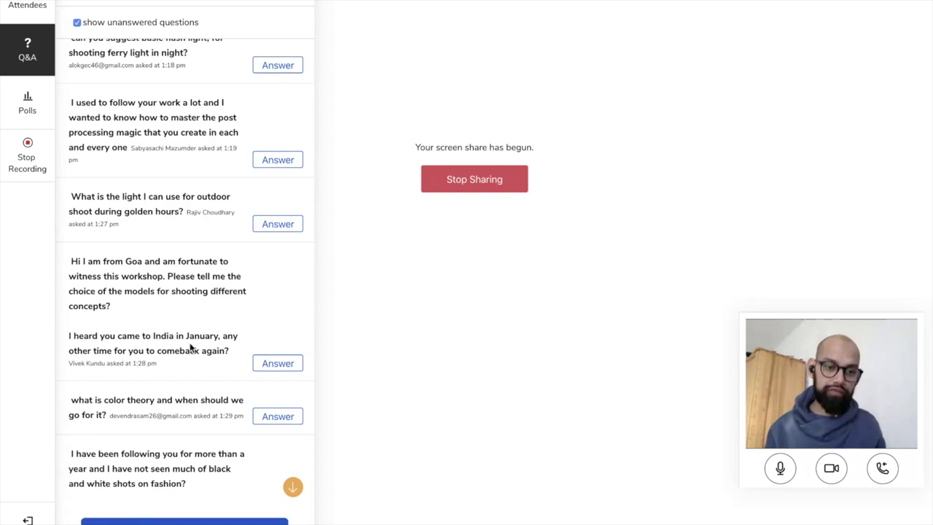
scroll(191, 348, "down", 1)
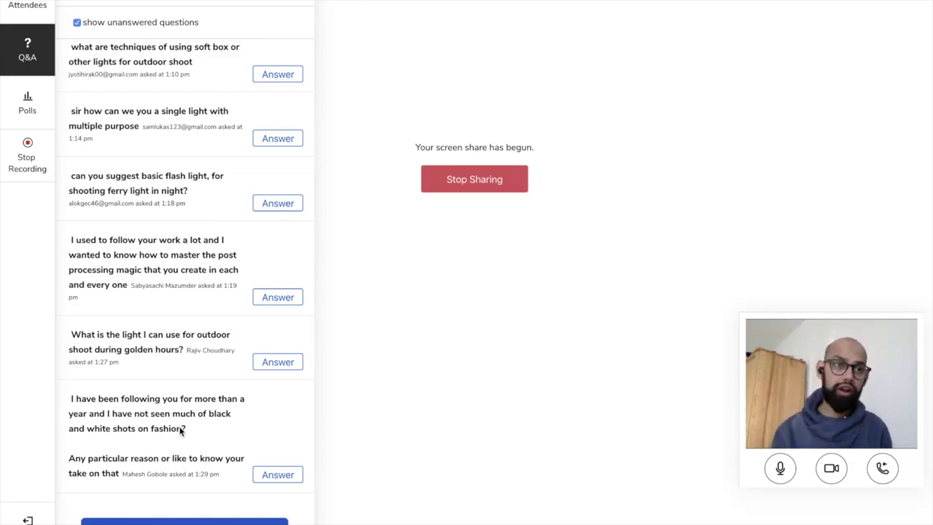
- Scroll the unanswered list down to the Canon 7D question about Sony mirrorless or portrait lenses
scroll(181, 431, "down", 2)
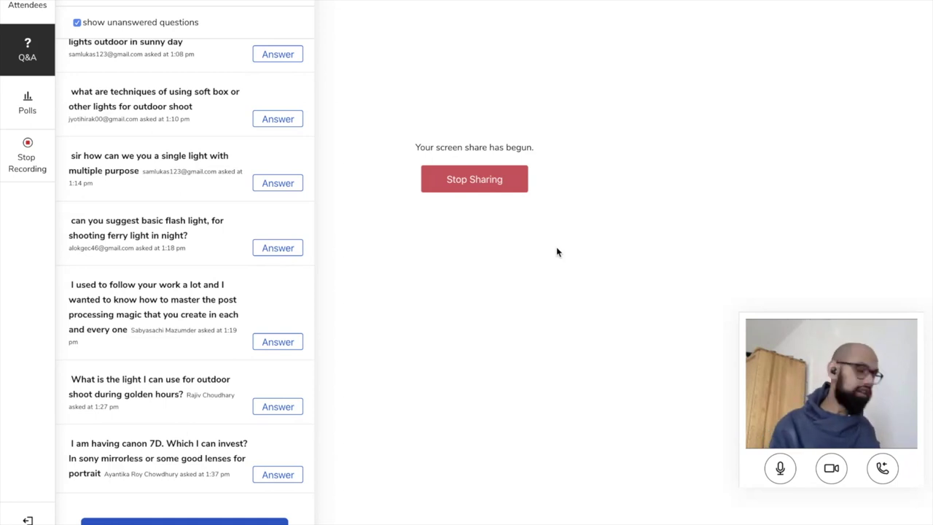
- Check the attendees and polls panels, return to the Q&A list, then bring Chrome forward
left_click(27, 6)
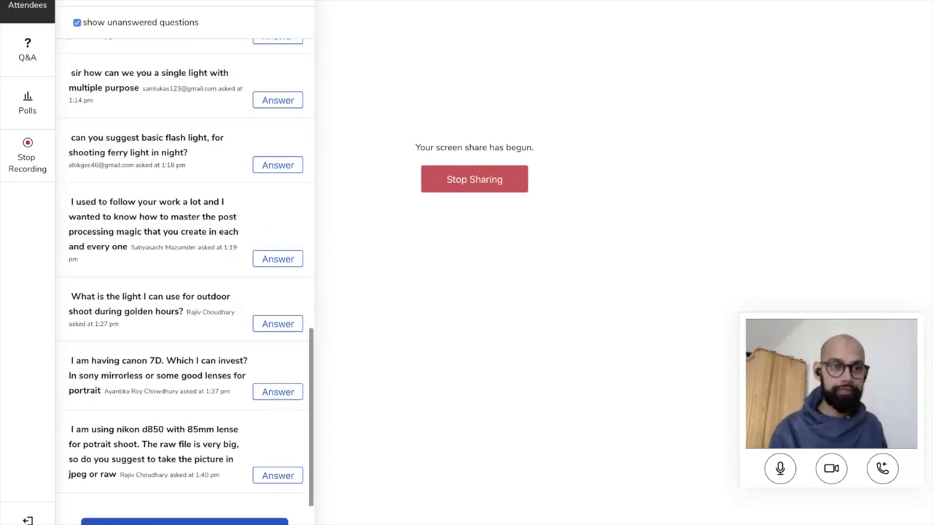
left_click(29, 47)
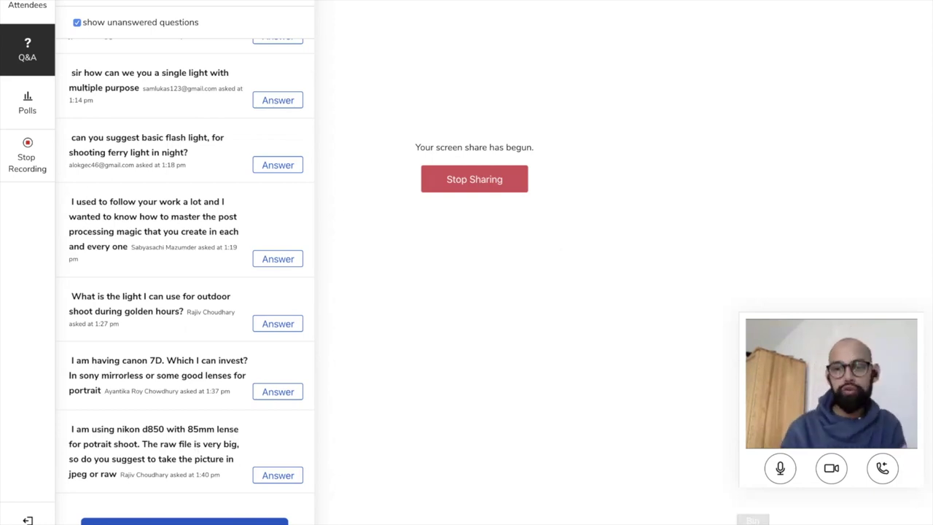
mouse_move(663, 519)
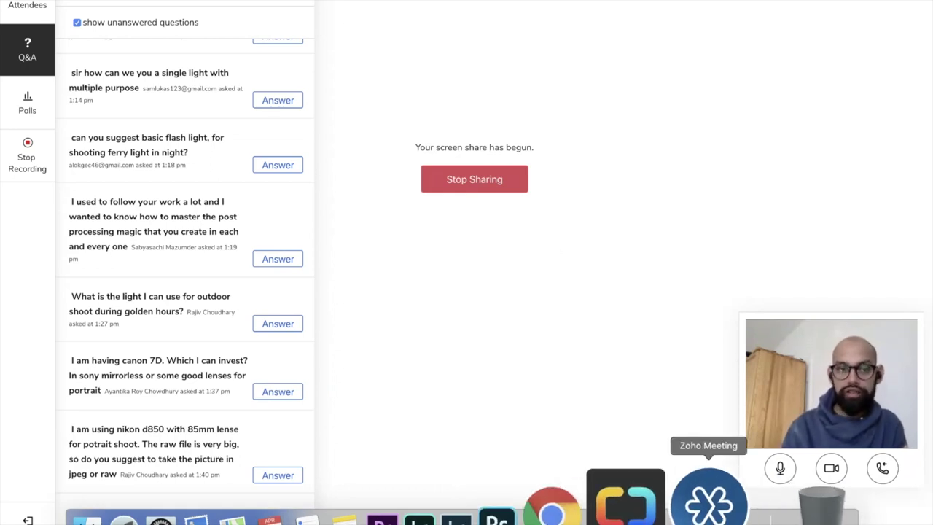
left_click(32, 105)
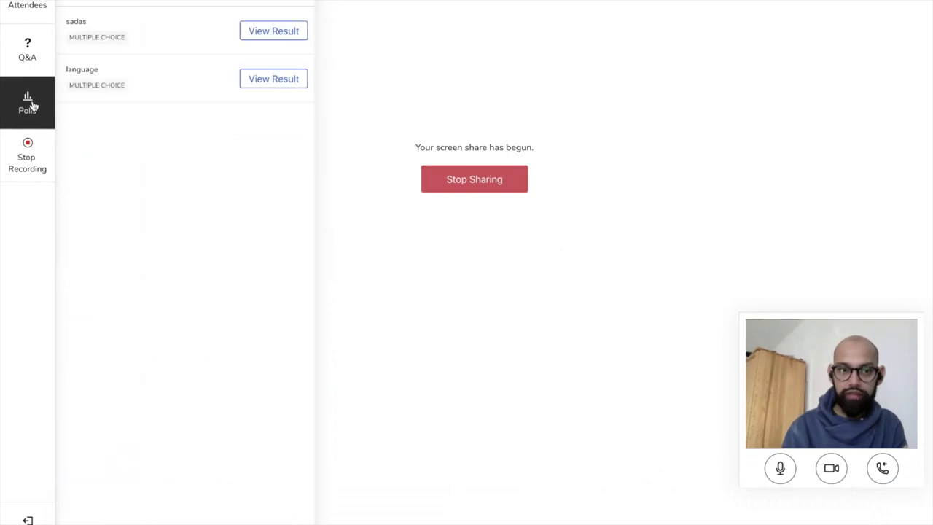
left_click(29, 52)
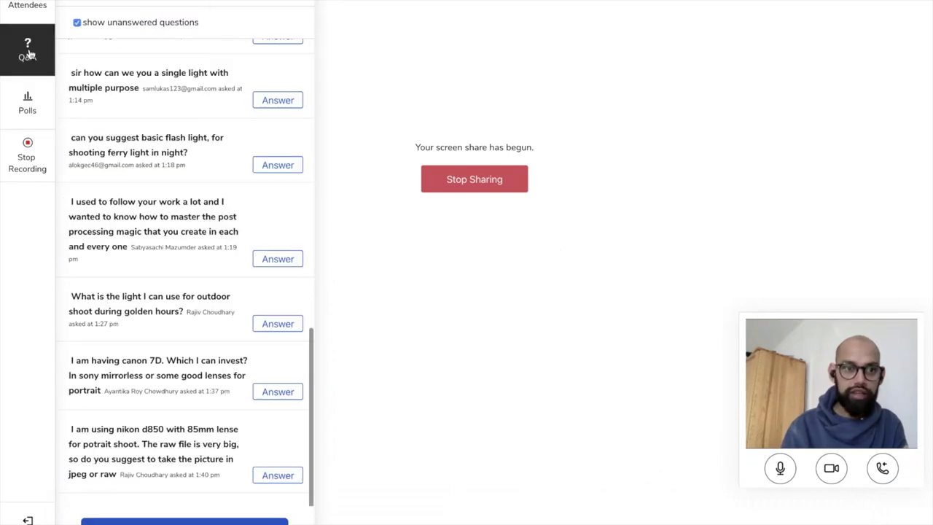
mouse_move(604, 501)
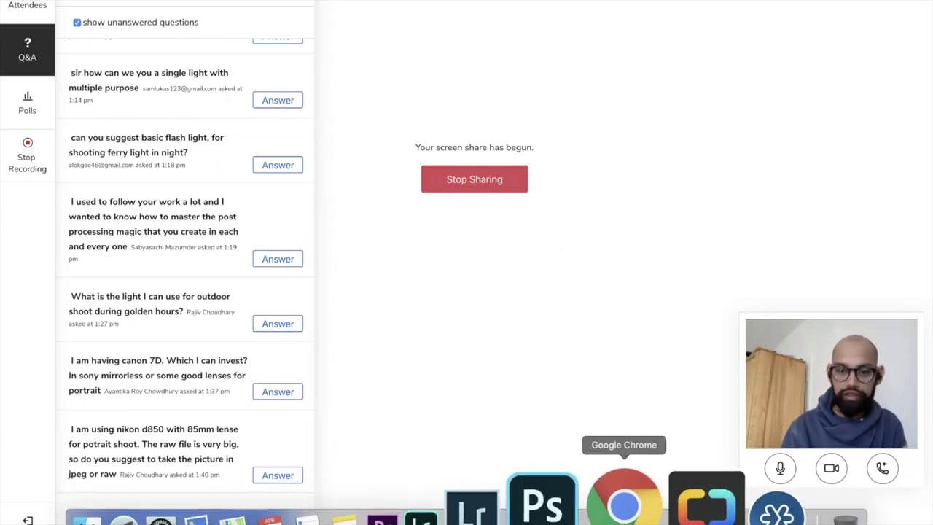
left_click(624, 503)
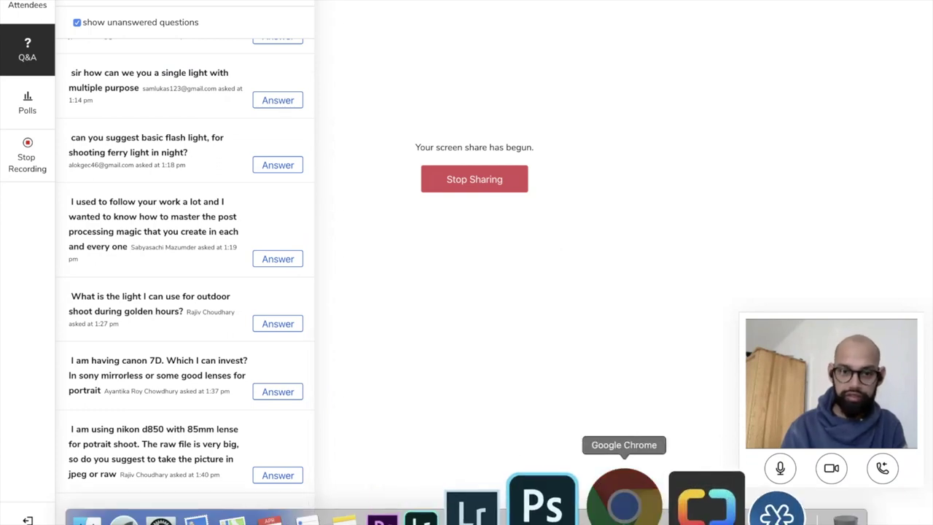
- Show the Instagram profile's posts grid, then bring up set.a.light 3D and minimize Chrome
scroll(351, 359, "down", 15)
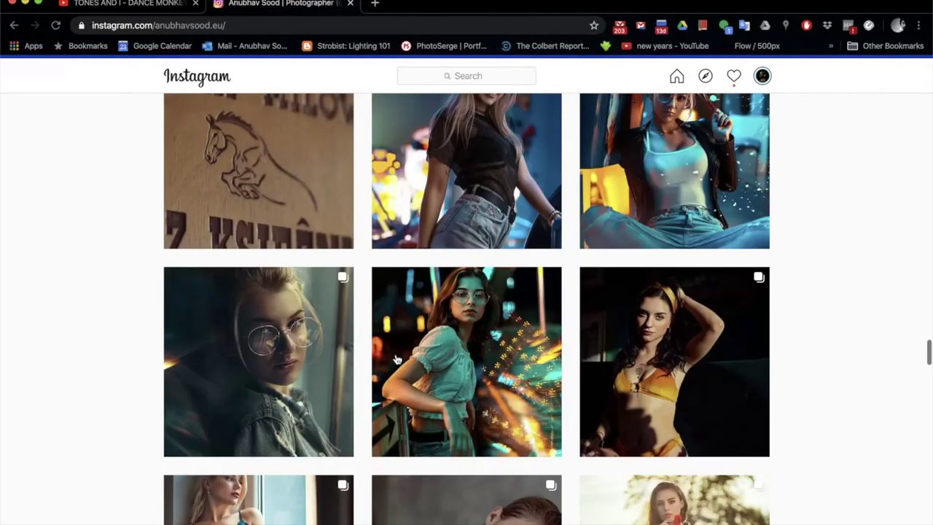
scroll(398, 359, "up", 20)
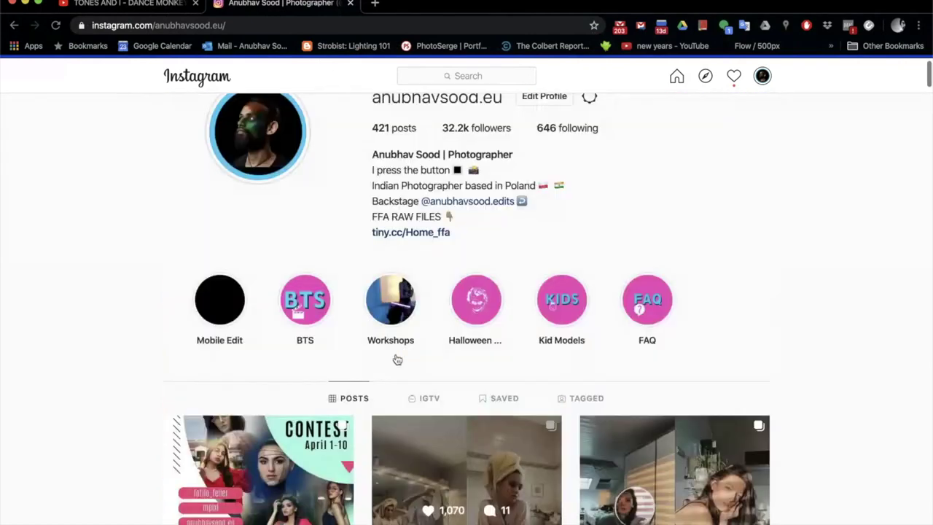
scroll(397, 360, "down", 5)
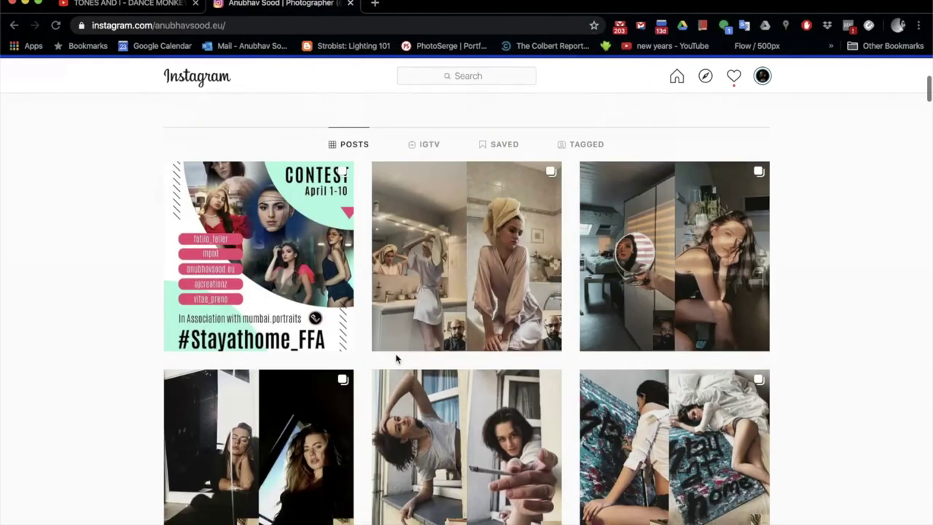
mouse_move(525, 510)
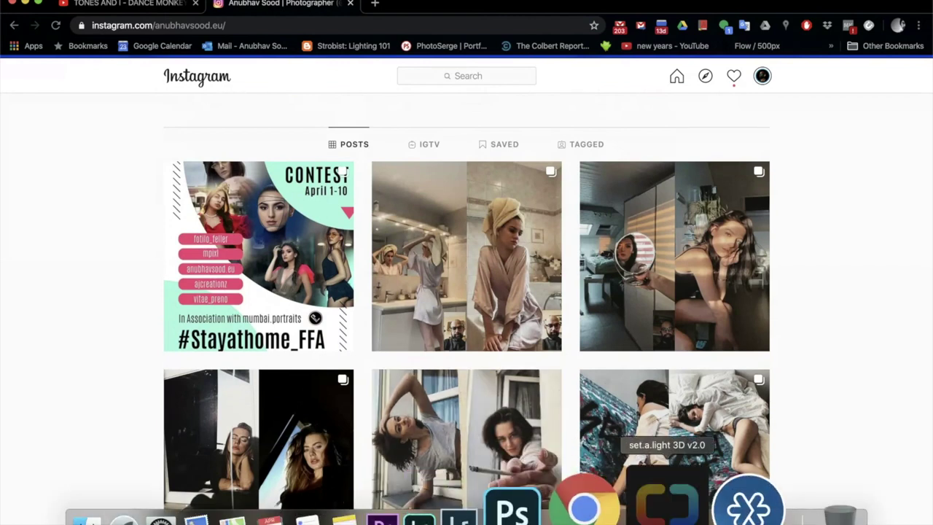
left_click(667, 503)
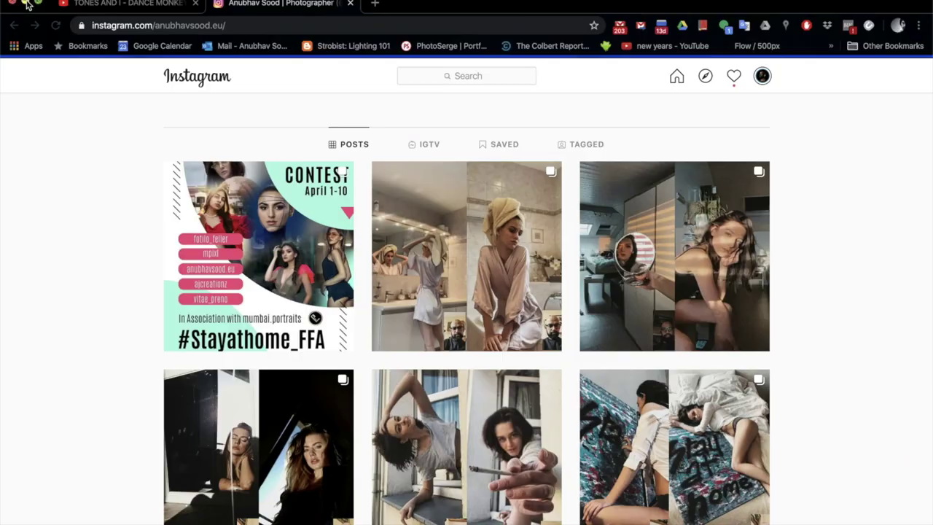
left_click(25, 4)
- Select 5 lights.jpg, 3 Lights Setup.jpg and 1 Light Octa.jpg from the desktop Images stack
left_click(891, 154)
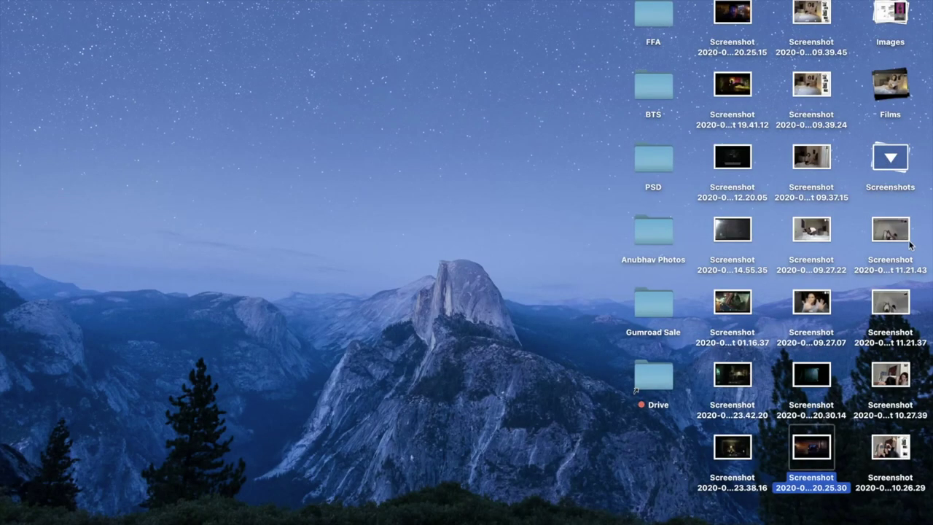
left_click(904, 14)
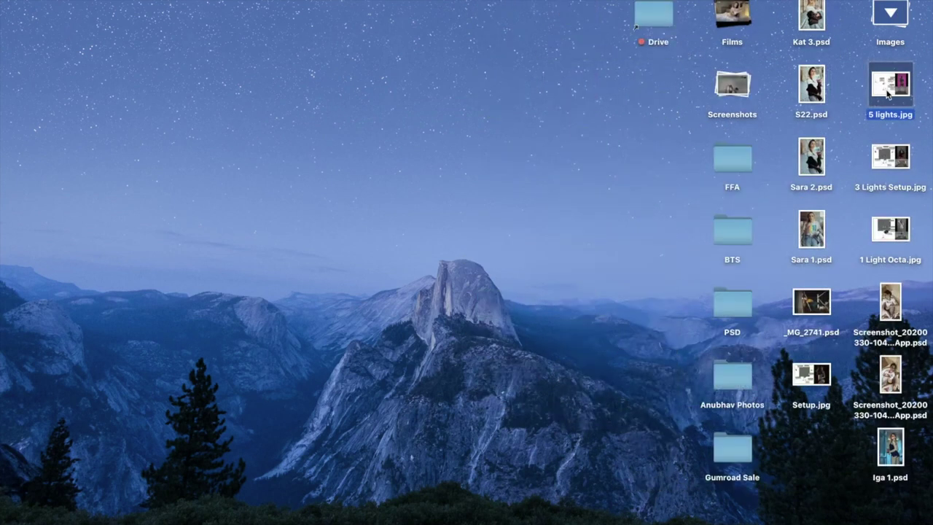
left_click(885, 161, "super")
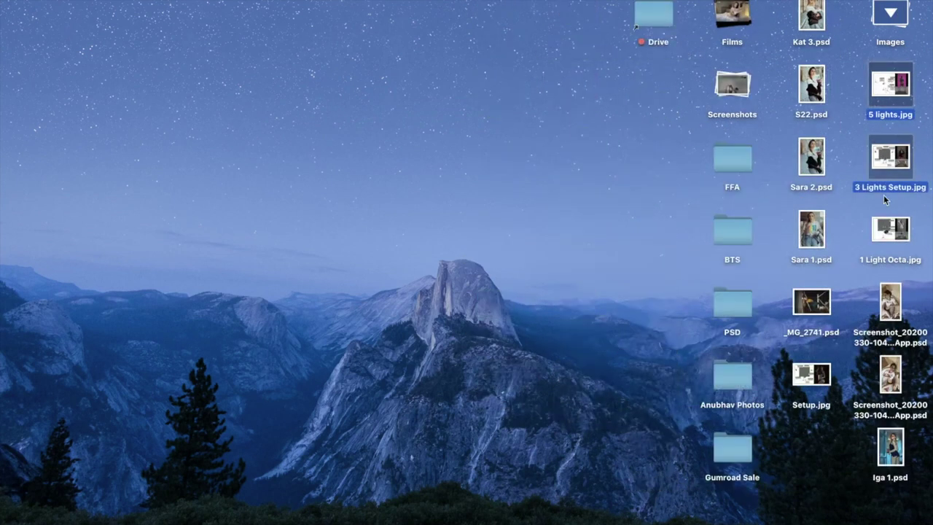
left_click(899, 234, "super")
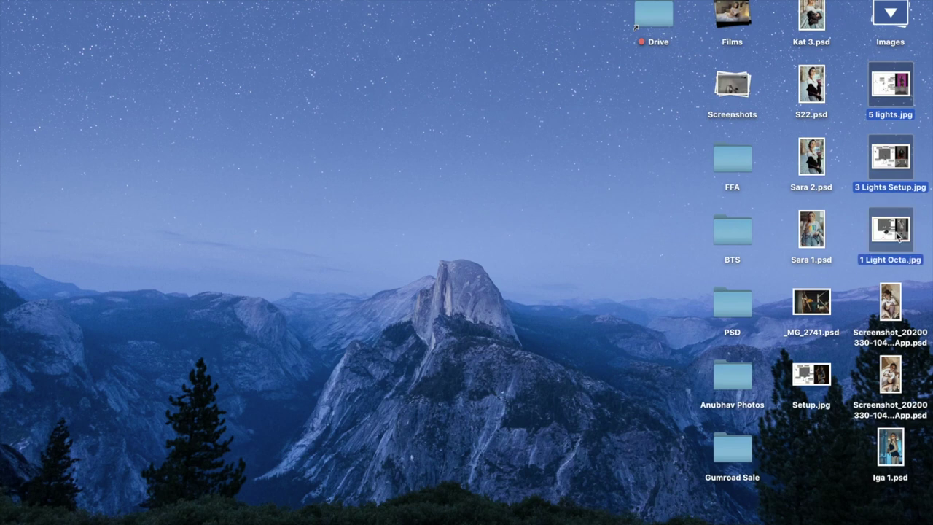
- Preview the three lighting images full screen, stepping through each, then close the preview
key("space")
left_click(101, 28)
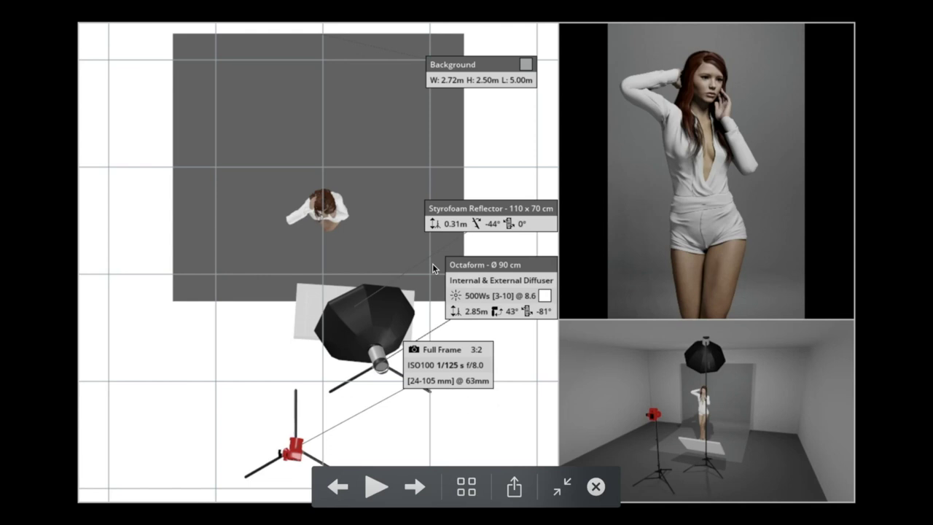
key("Right")
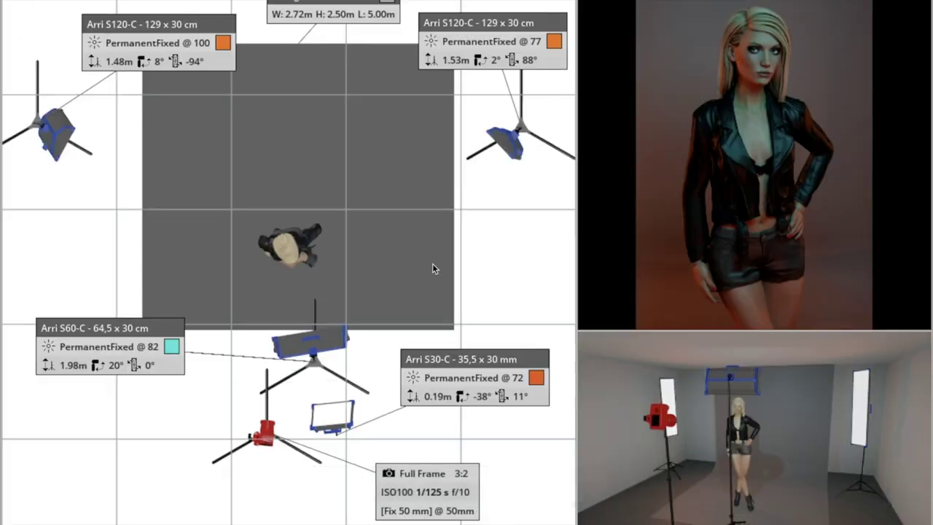
key("Right")
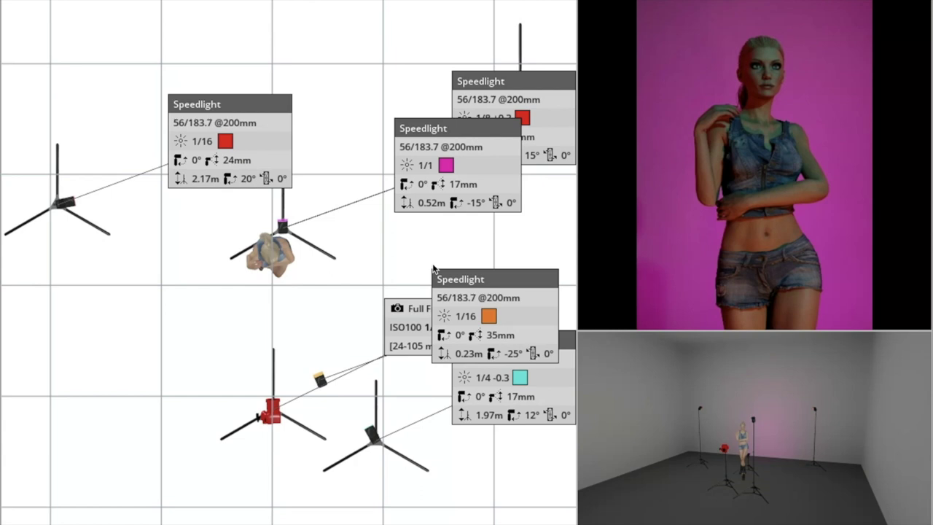
key("Escape")
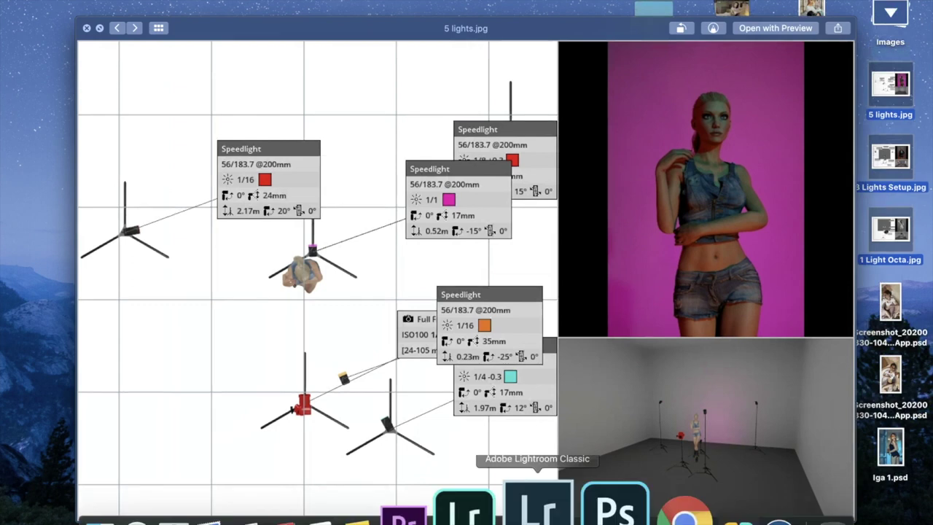
key("super+Tab")
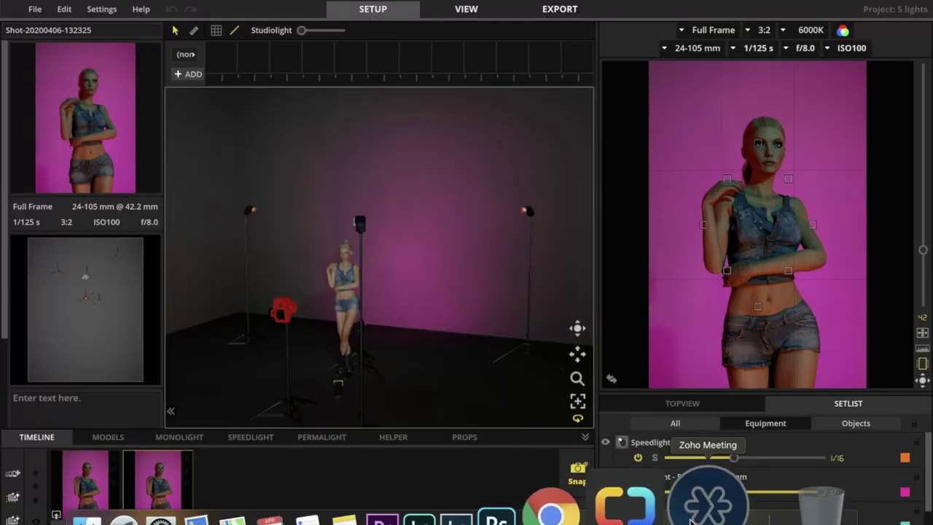
- Switch back to the Zoho Meeting window from the Dock
left_click(691, 520)
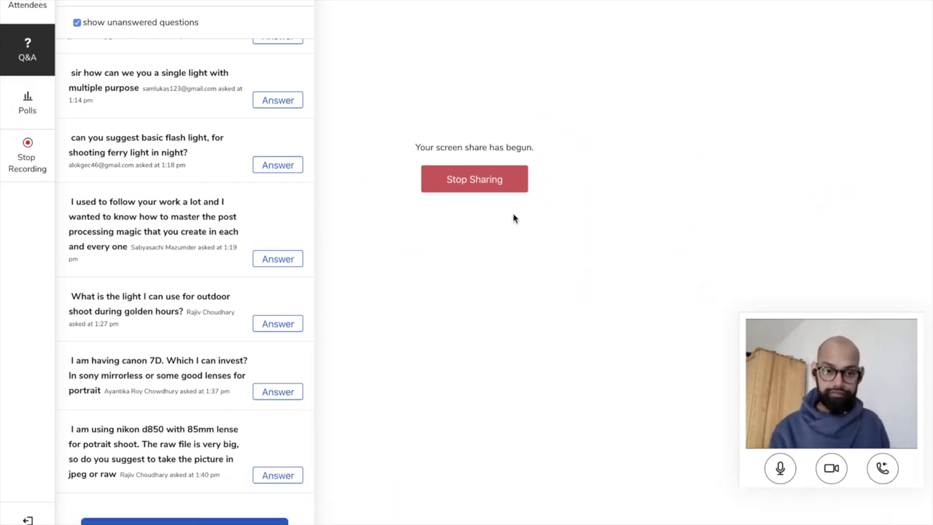
left_click(15, 6)
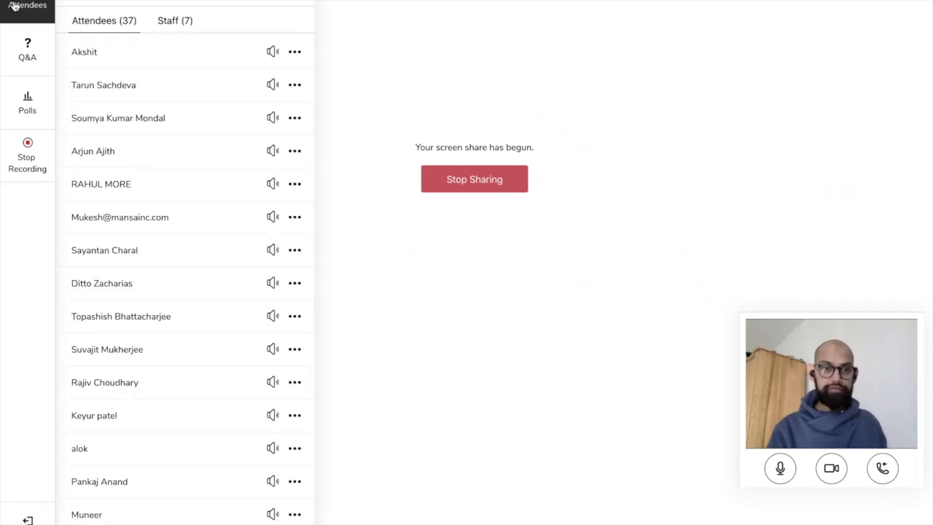
scroll(160, 293, "down", 3)
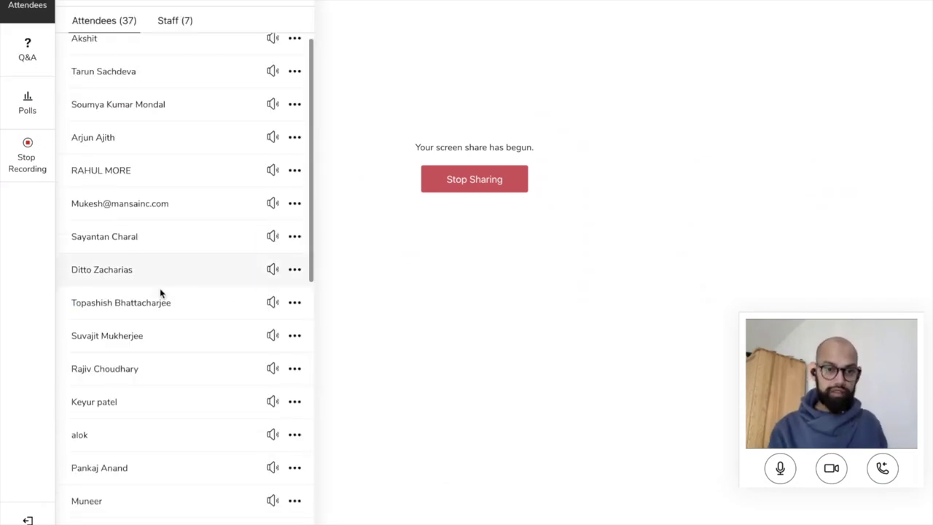
scroll(161, 293, "down", 3)
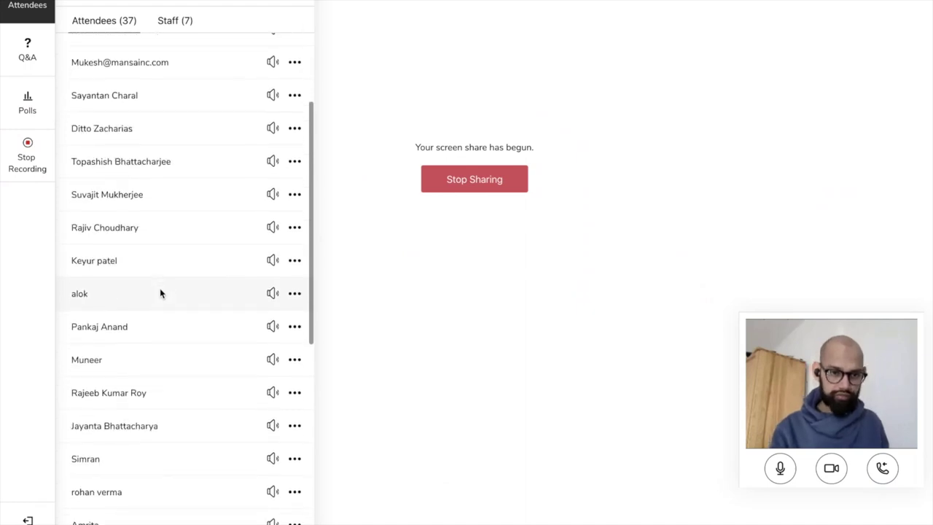
scroll(160, 294, "down", 2)
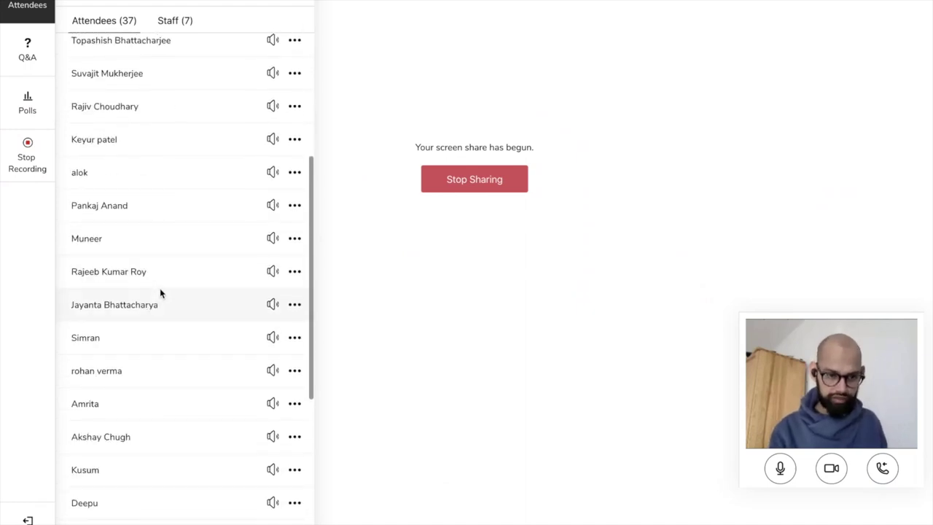
scroll(160, 293, "down", 2)
scroll(161, 293, "down", 4)
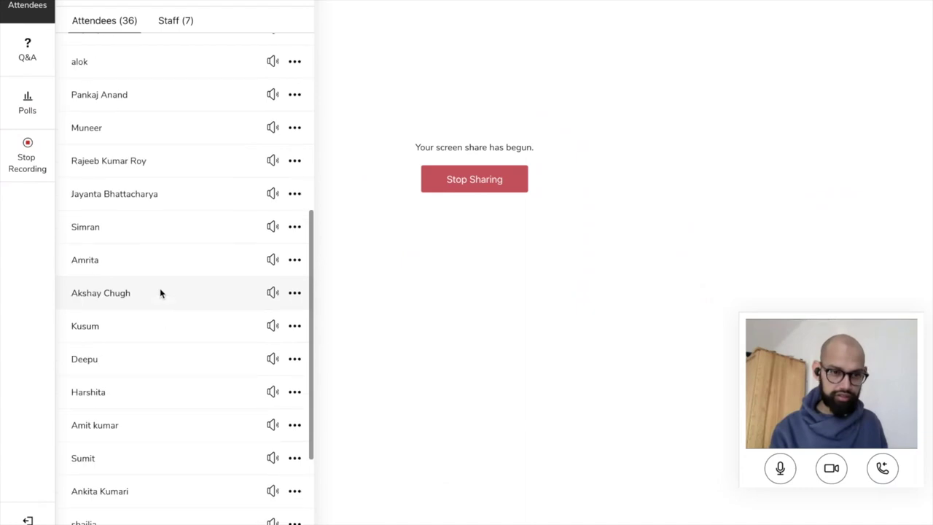
scroll(159, 292, "down", 5)
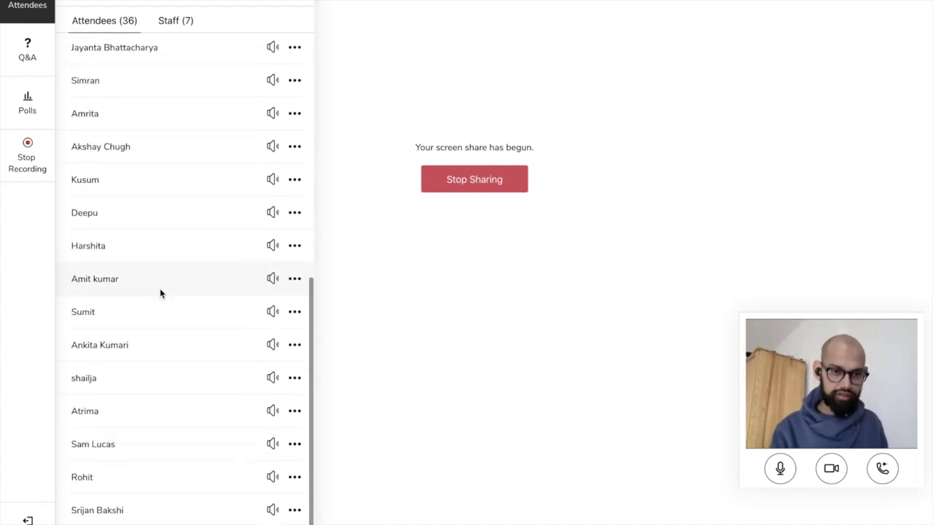
scroll(160, 293, "down", 1)
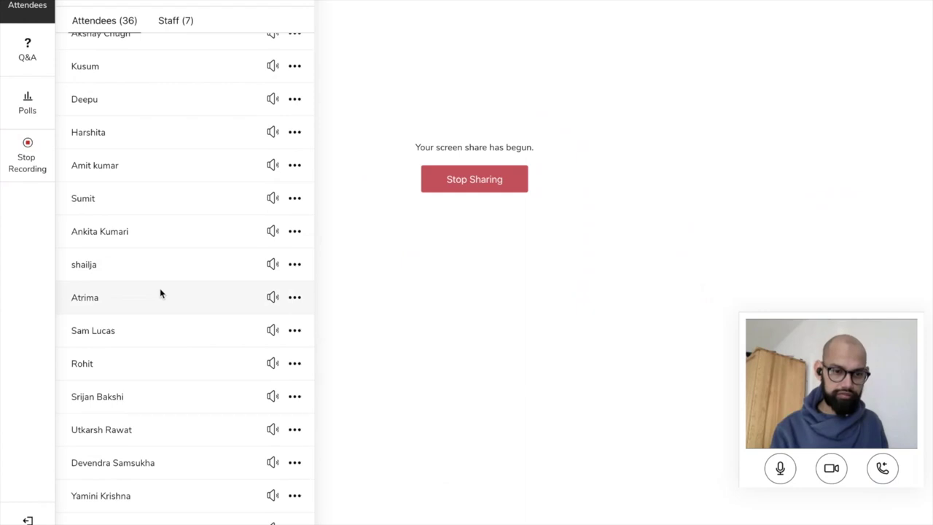
scroll(161, 293, "up", 10)
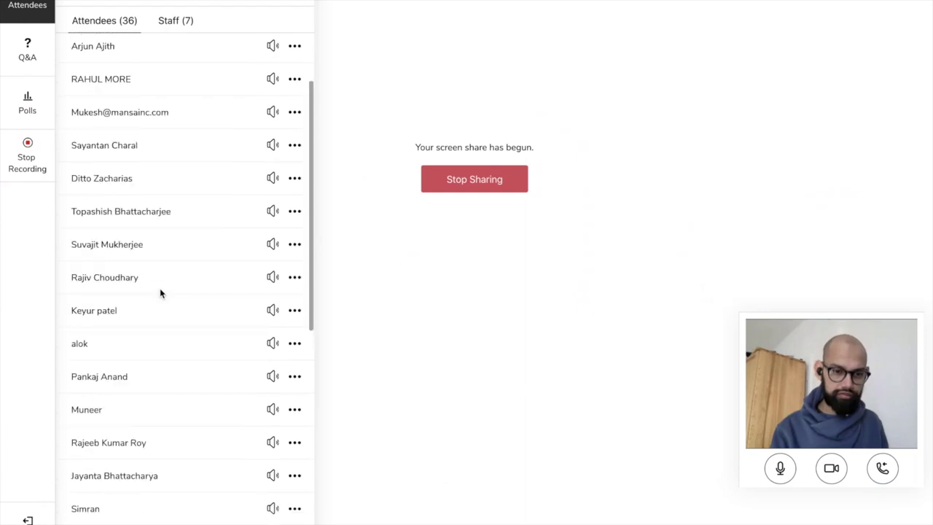
- Switch the side panel to Q&A and scroll to the PhaseOne XF/IQ4 and new-photographer questions
left_click(27, 50)
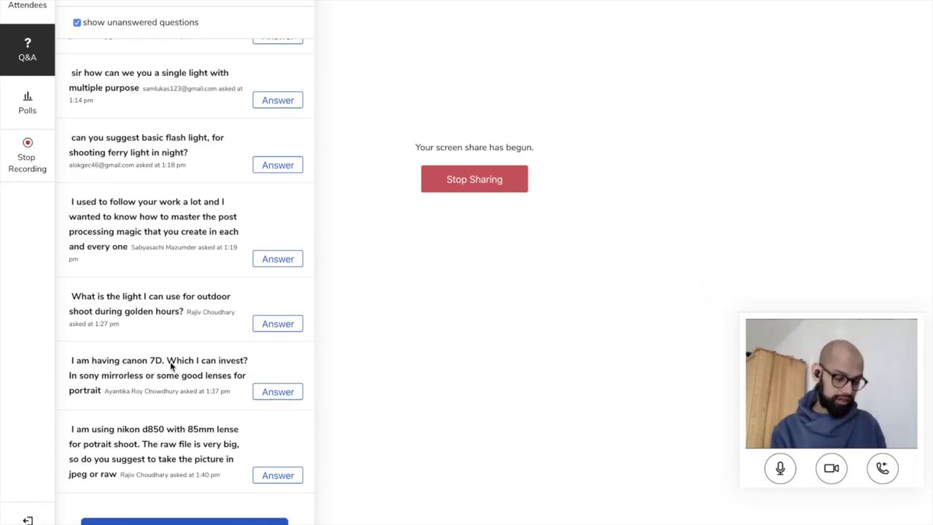
scroll(172, 367, "down", 2)
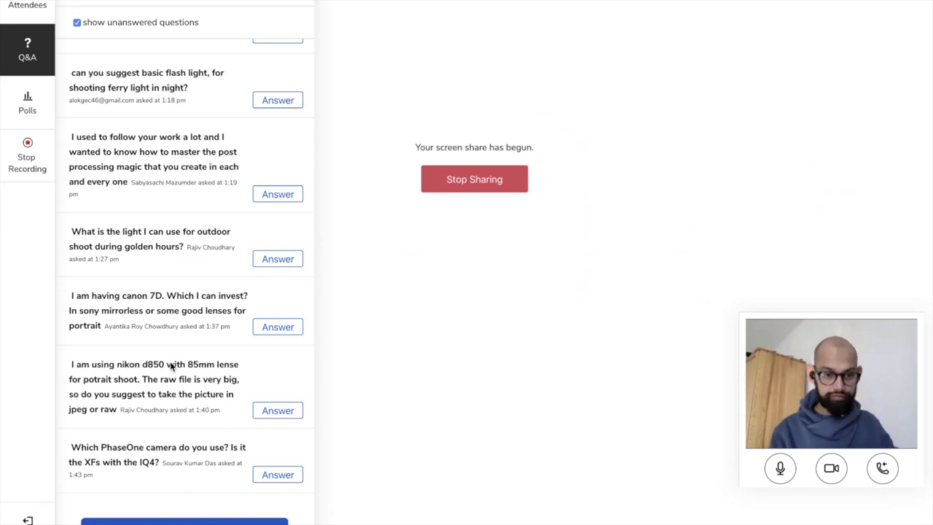
scroll(170, 366, "down", 1)
scroll(167, 477, "down", 1)
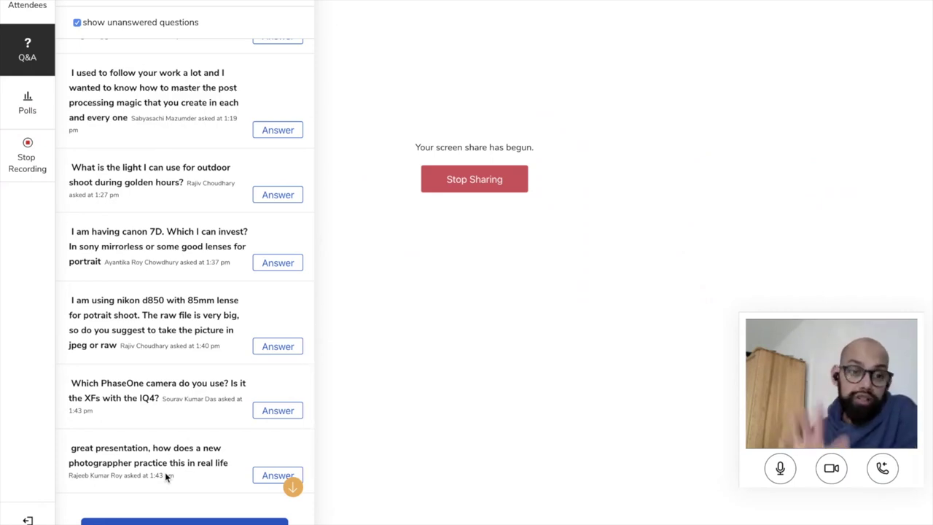
scroll(122, 391, "down", 2)
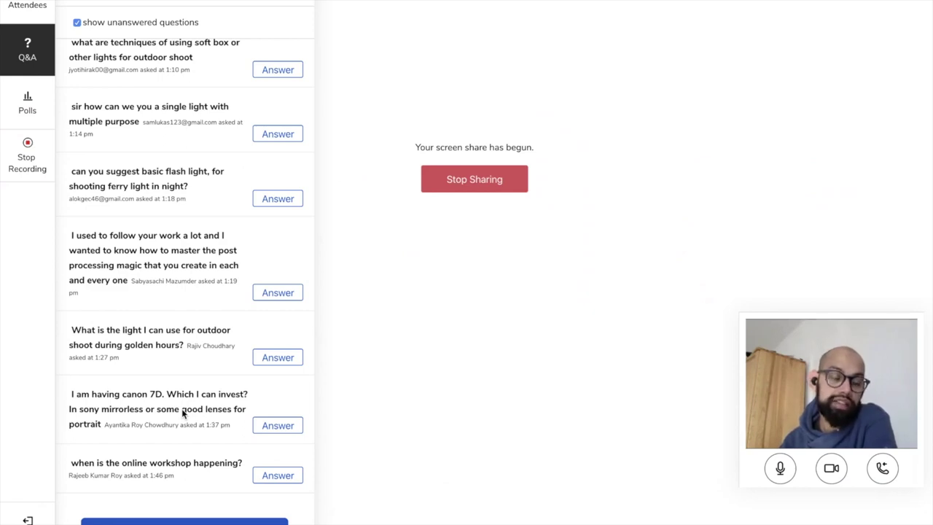
scroll(182, 409, "up", 3)
scroll(182, 408, "up", 10)
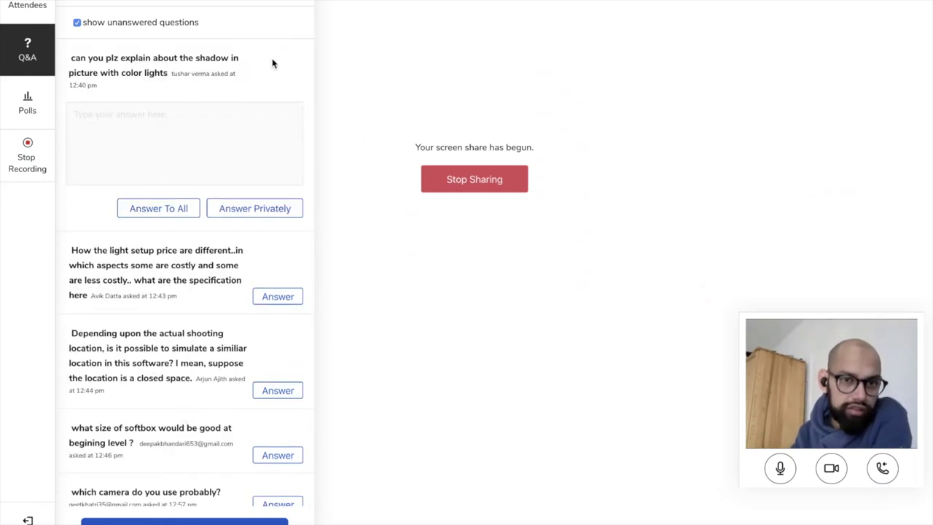
left_click(39, 8)
left_click(41, 45)
scroll(215, 225, "down", 10)
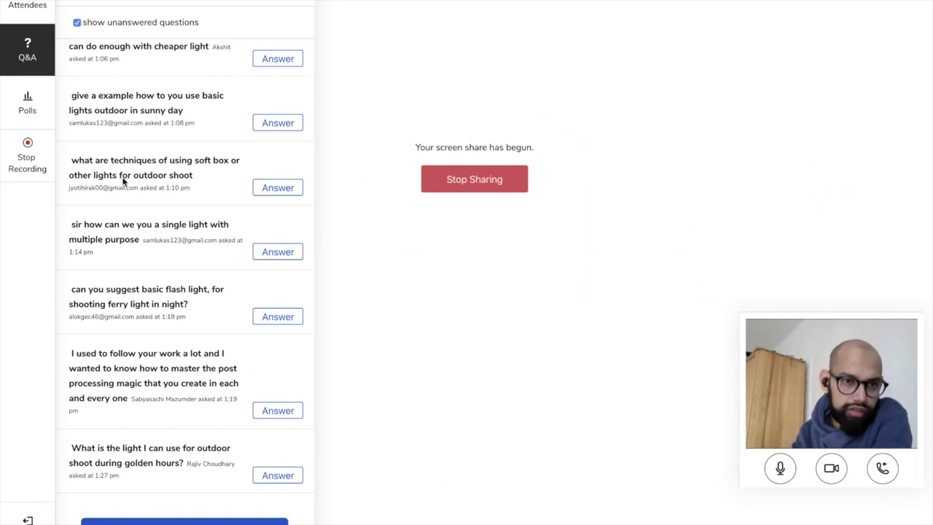
- Include answered questions in the Q&A list and jump to the latest online-workshop timing question
left_click(77, 22)
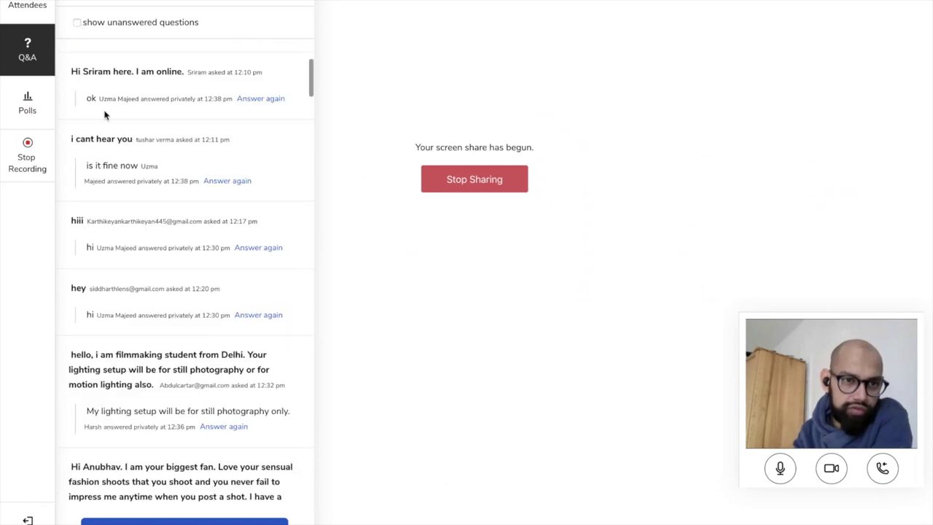
scroll(121, 162, "down", 20)
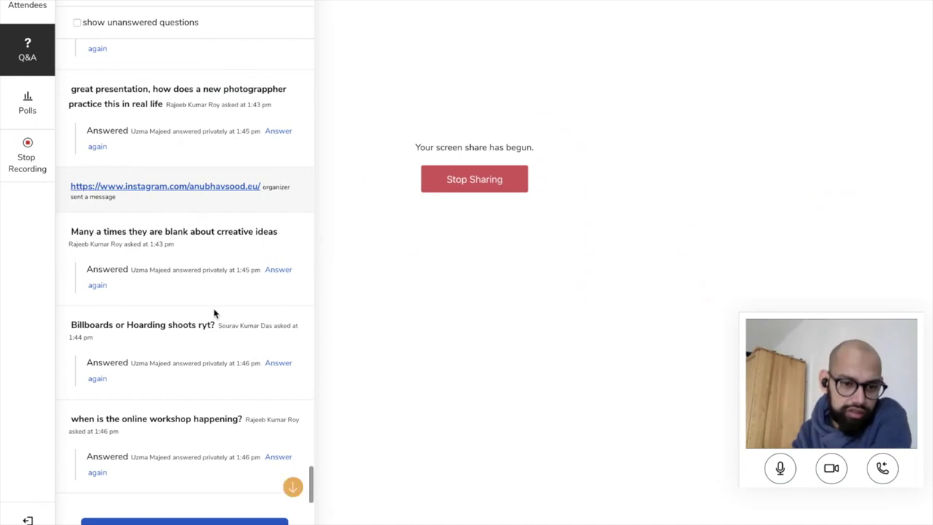
left_click(293, 486)
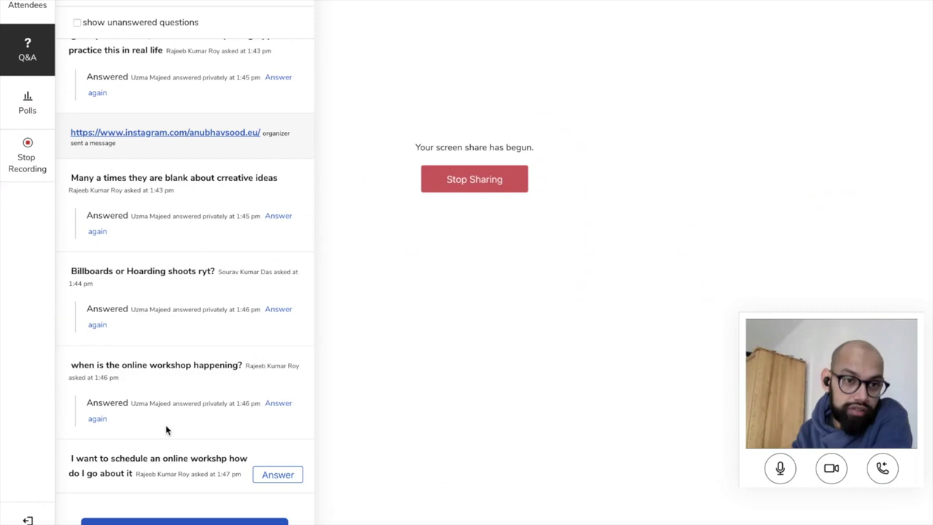
scroll(166, 430, "up", 1)
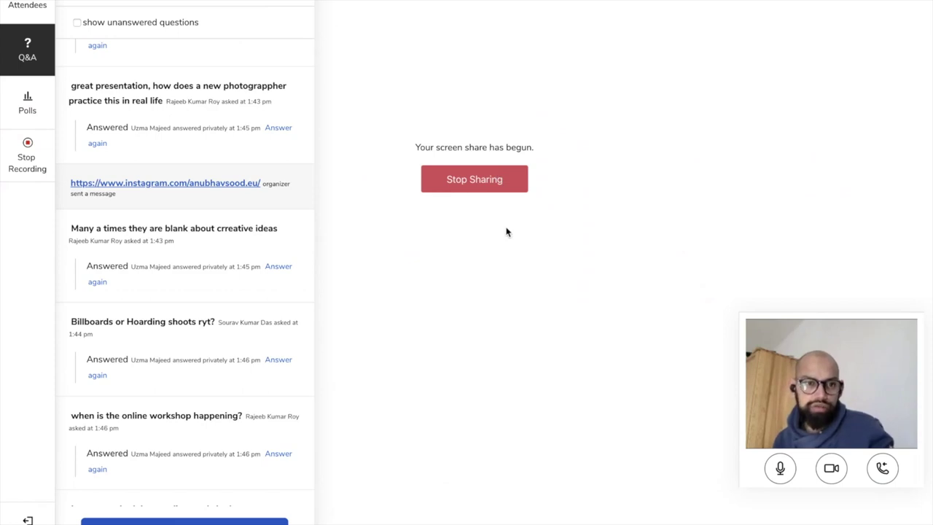
mouse_move(500, 514)
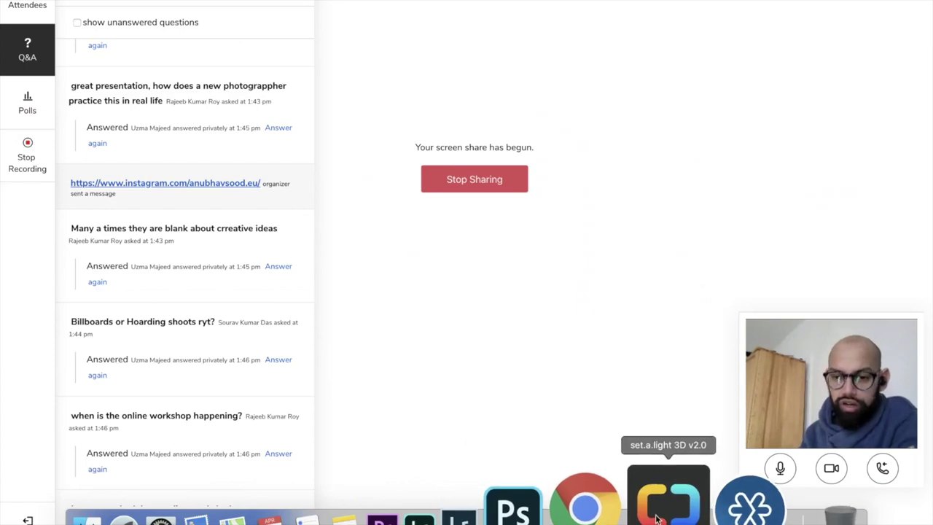
- Close the 5 lights.jpg preview, then view Setup.jpg full screen in Quick Look and close it
left_click(656, 514)
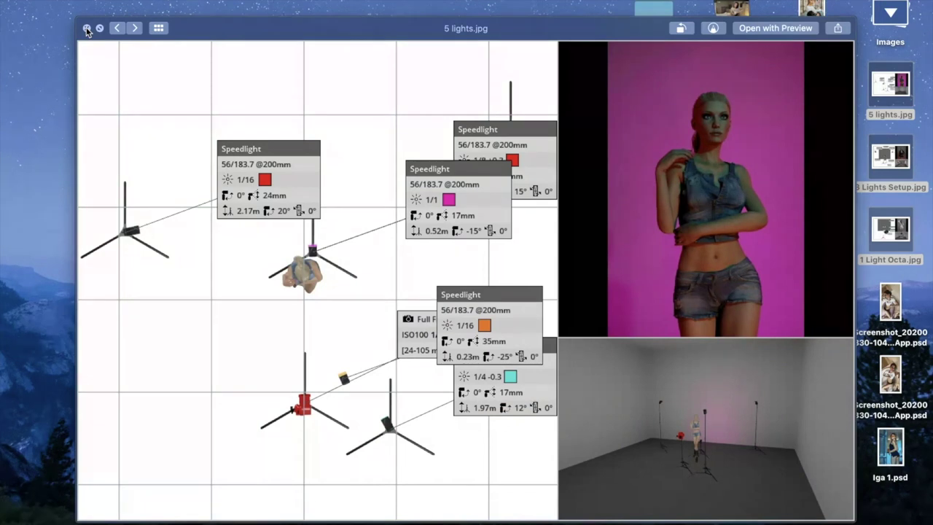
left_click(86, 28)
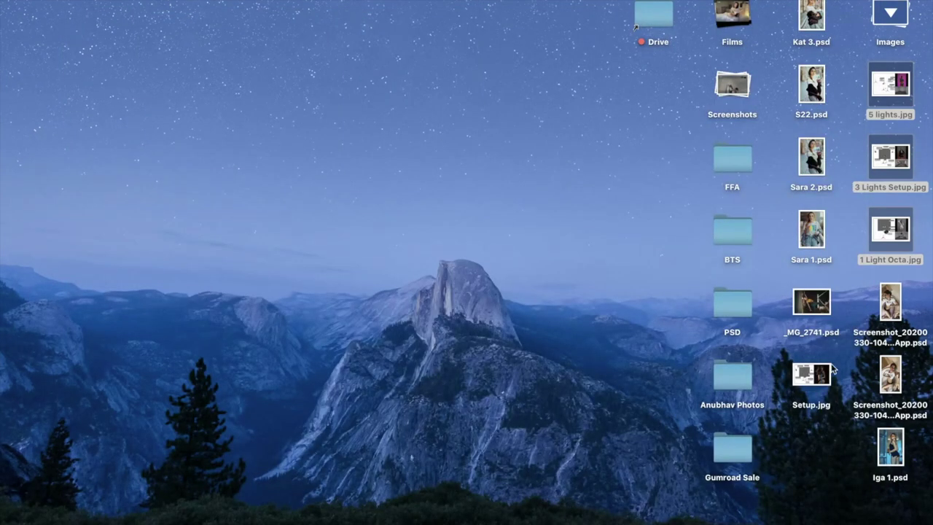
left_click(818, 384)
key("space")
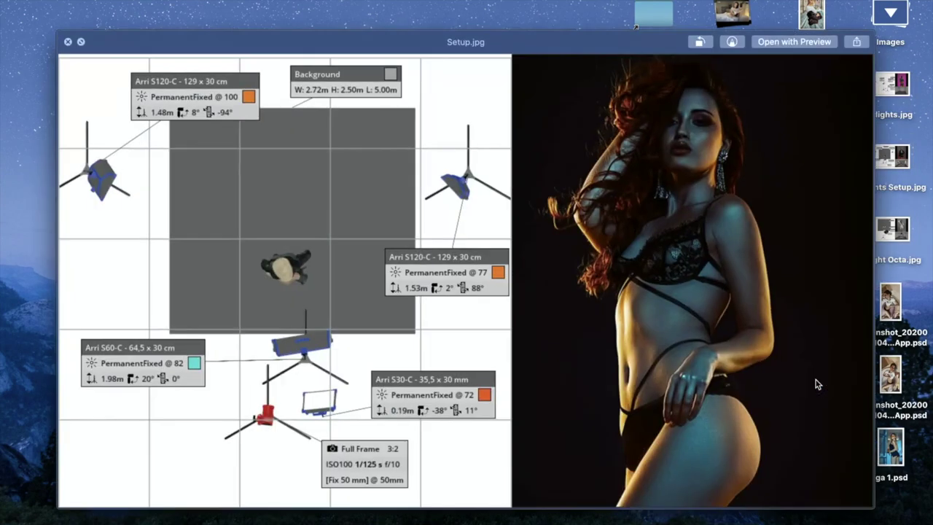
left_click(80, 41)
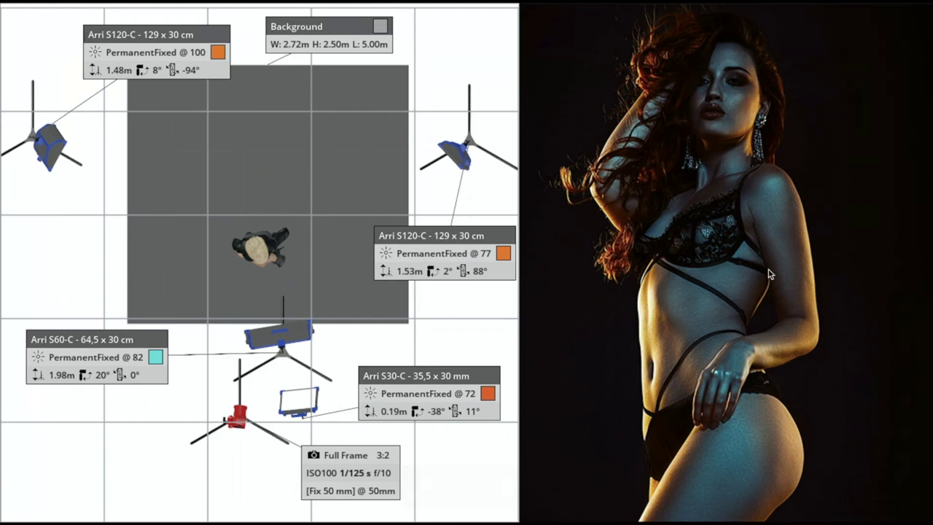
key("Escape")
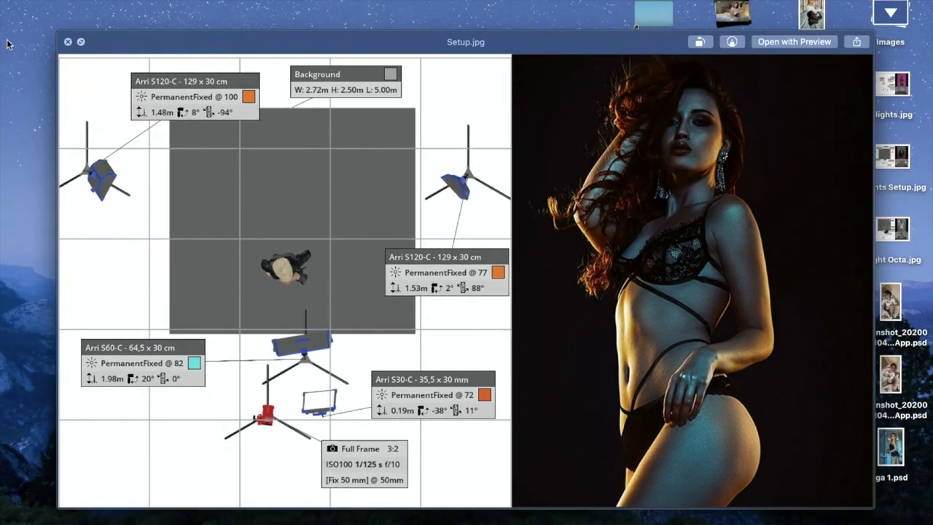
left_click(68, 42)
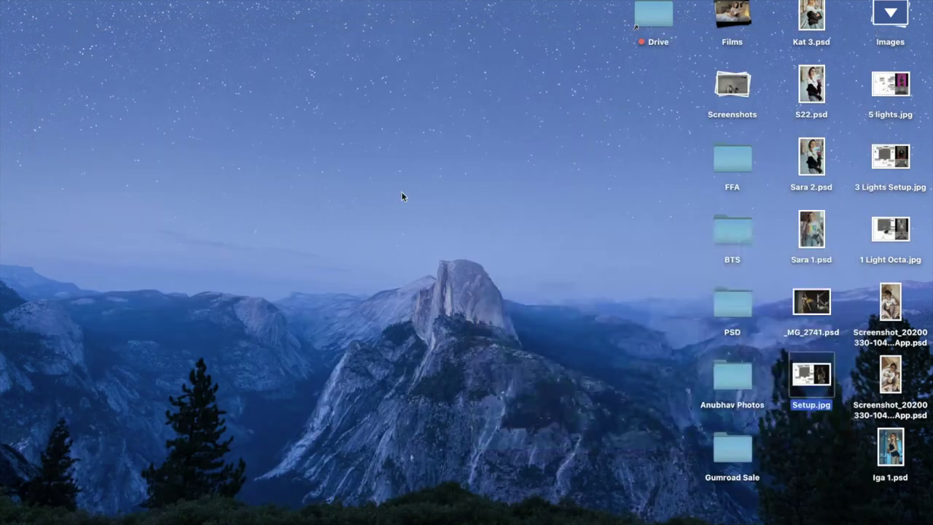
- Collapse the Images stack, then browse Drive into New Sessions to be edited and close it
left_click(893, 14)
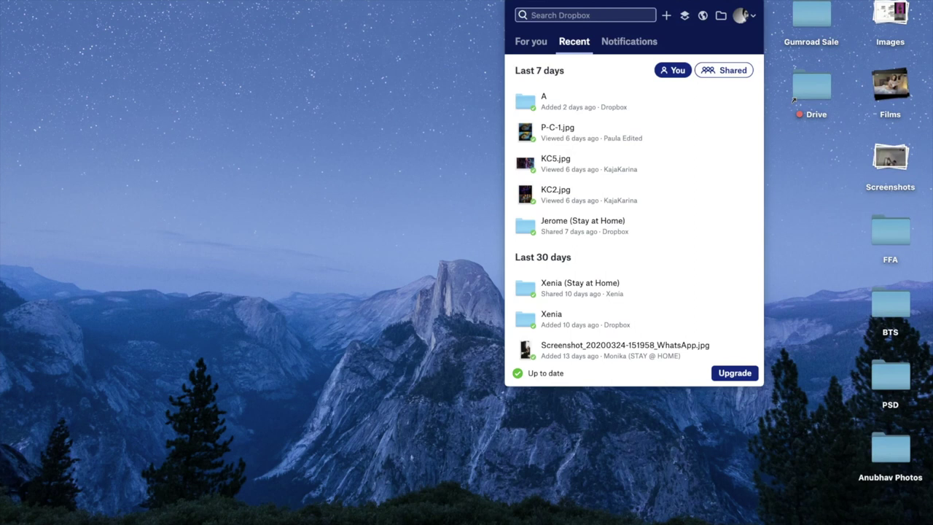
key("Escape")
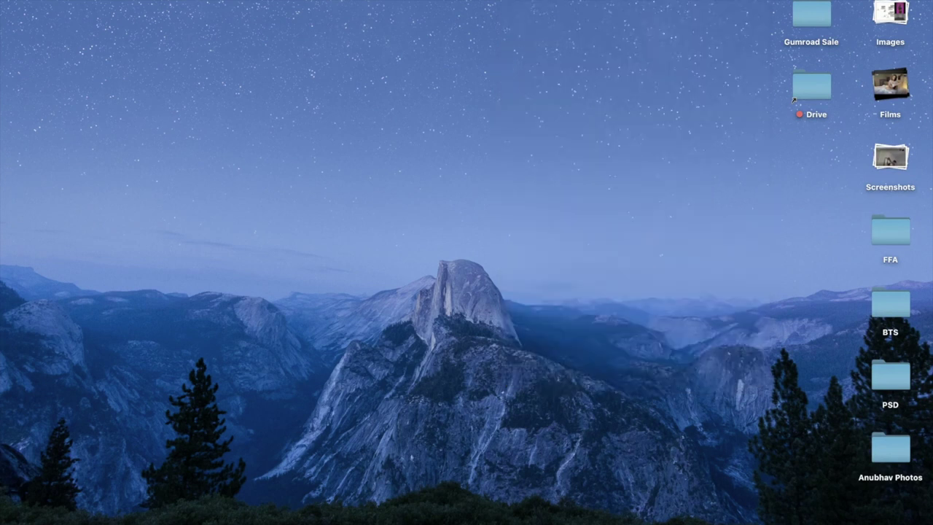
double_click(821, 84)
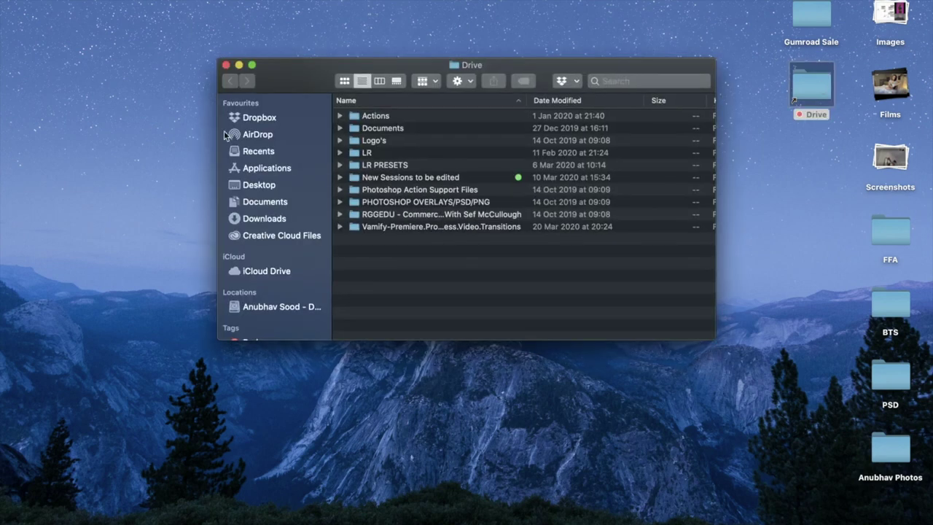
left_click_drag(311, 77, 311, 67)
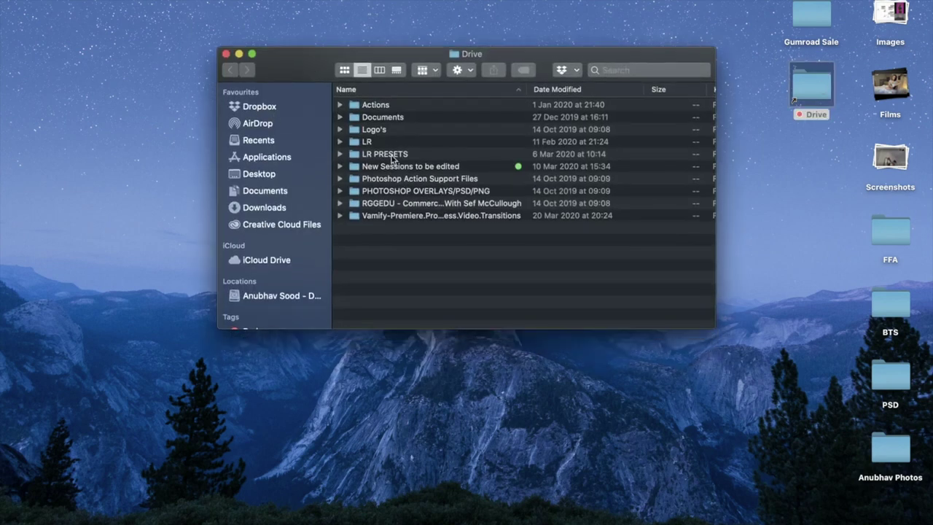
double_click(378, 167)
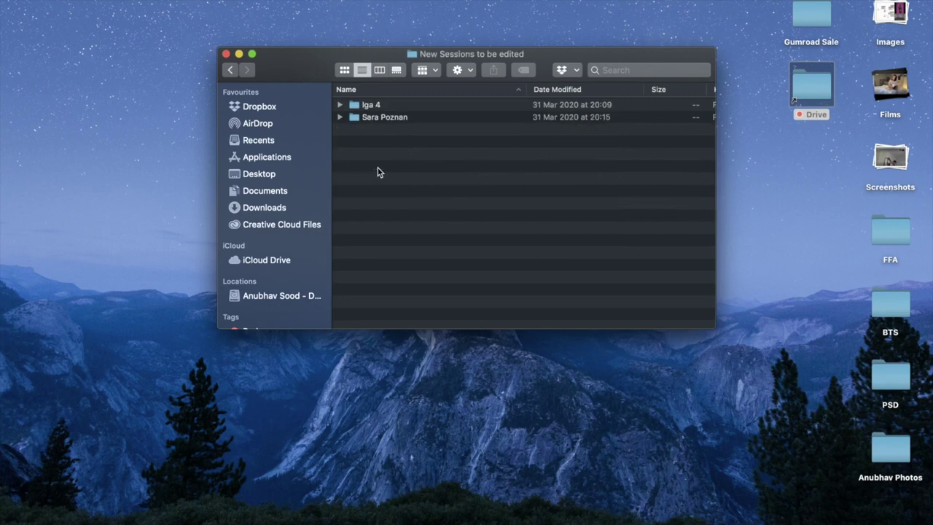
left_click(230, 69)
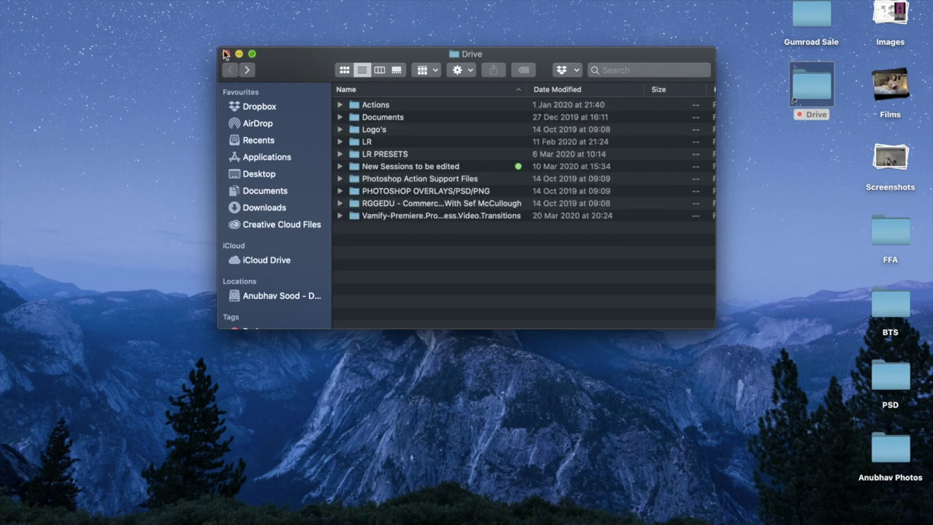
left_click(226, 54)
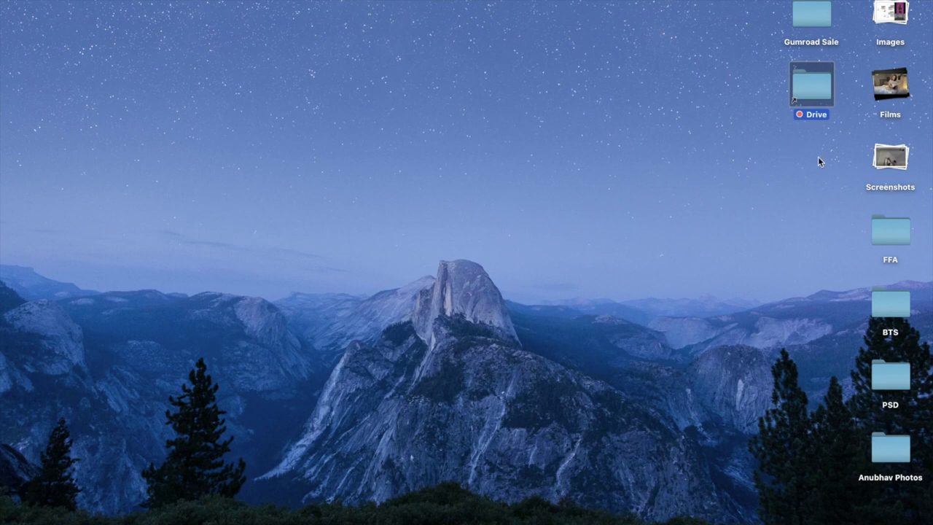
- Bring up Chrome and browse the Instagram profile's IGTV videos, such as BTS Color Gels and BTS x Martyna
mouse_move(719, 521)
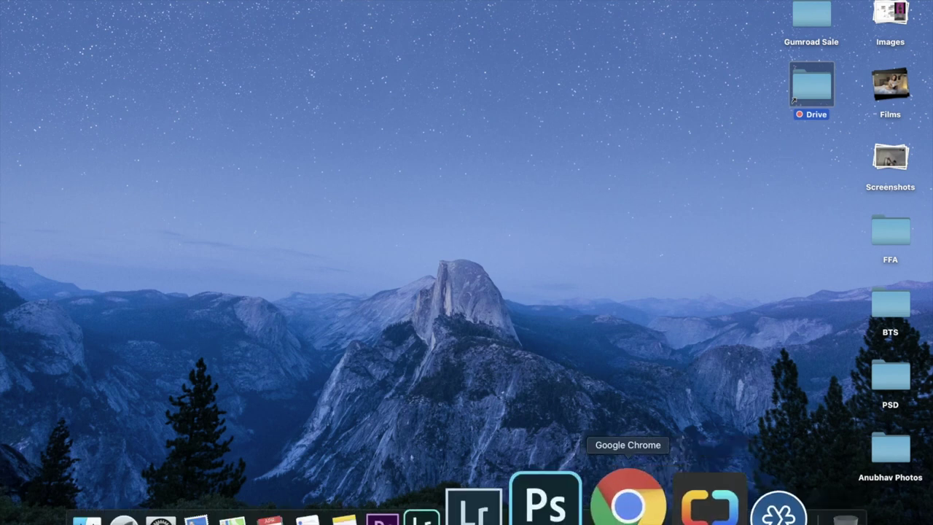
left_click(627, 507)
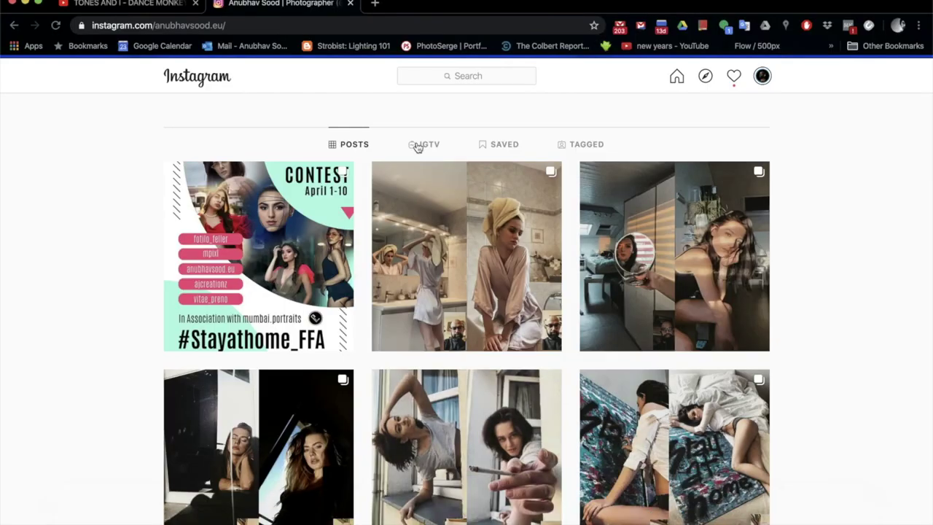
left_click(417, 146)
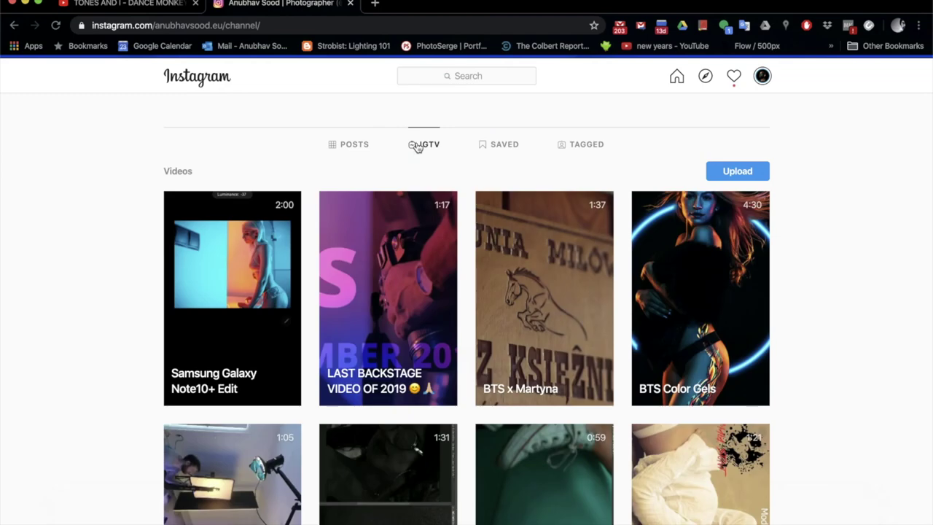
scroll(290, 228, "down", 5)
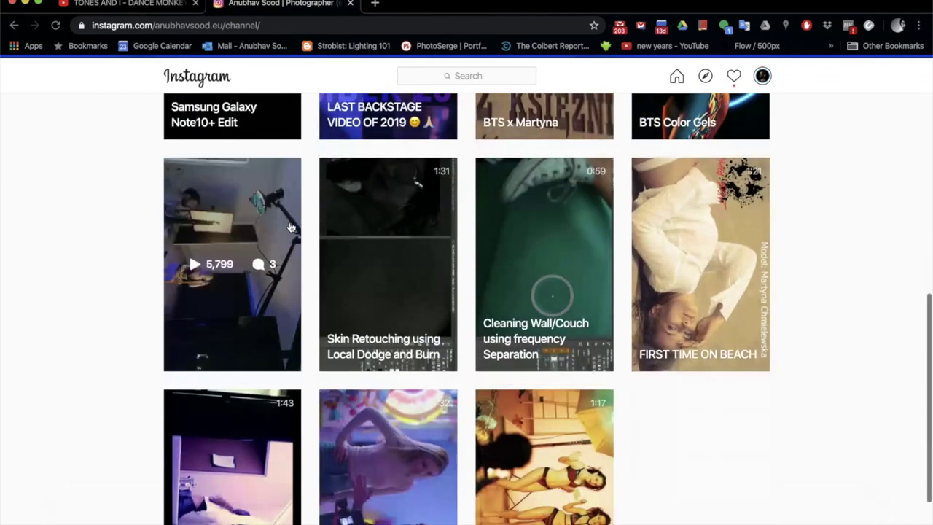
scroll(290, 229, "down", 2)
scroll(290, 229, "up", 10)
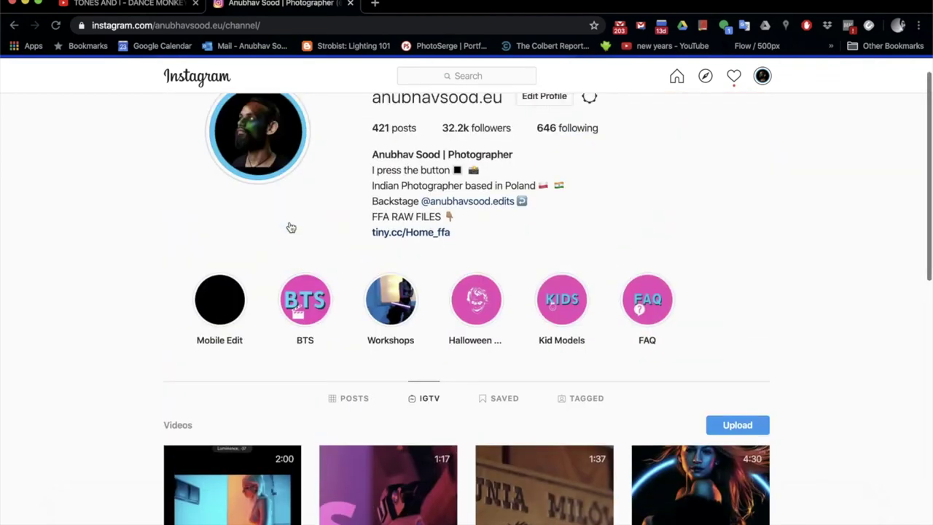
scroll(291, 228, "down", 4)
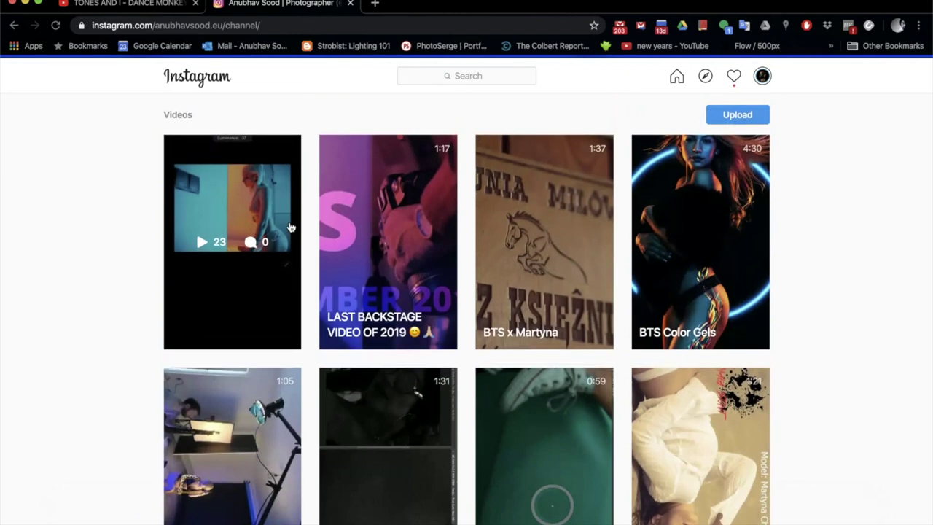
scroll(290, 228, "down", 6)
scroll(290, 228, "down", 2)
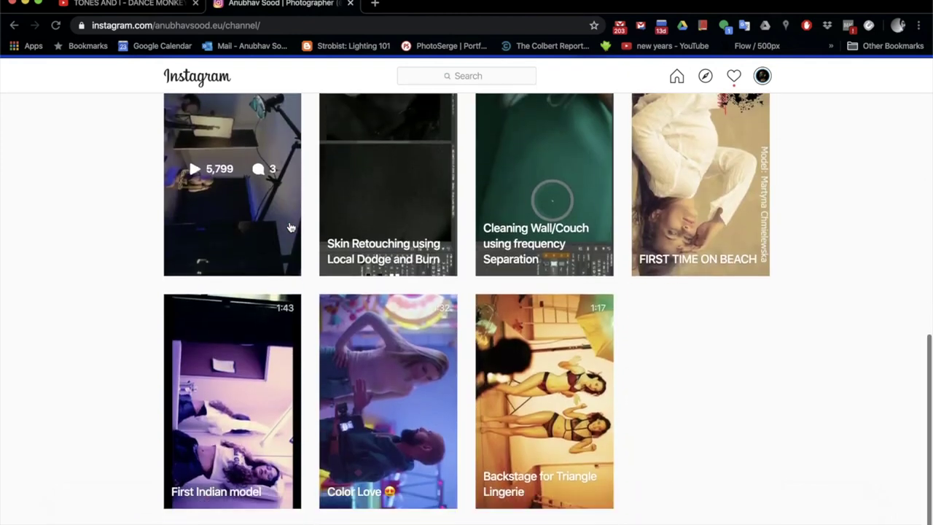
scroll(495, 354, "up", 5)
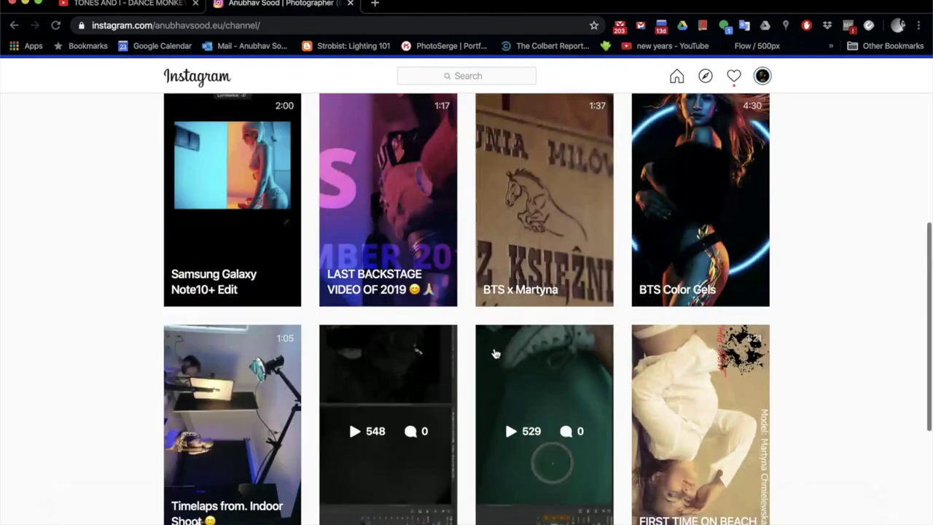
scroll(495, 354, "up", 1)
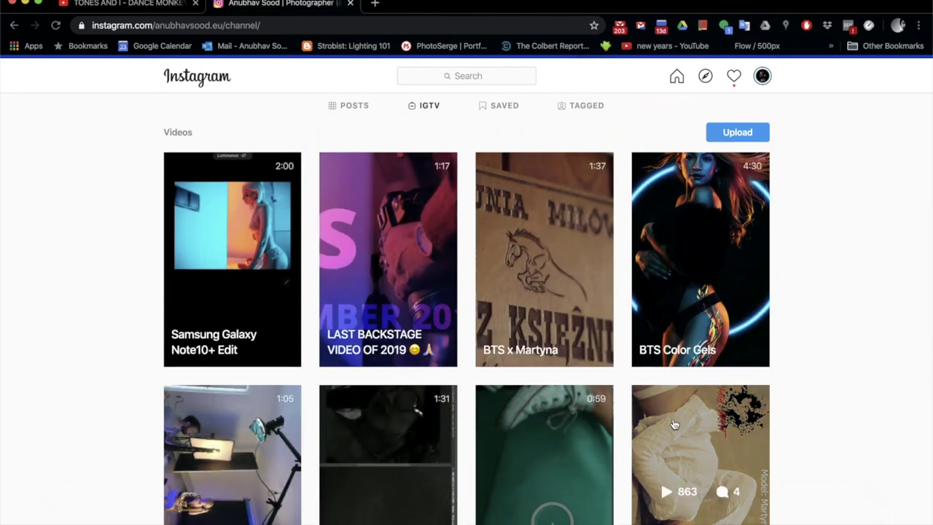
scroll(674, 424, "down", 3)
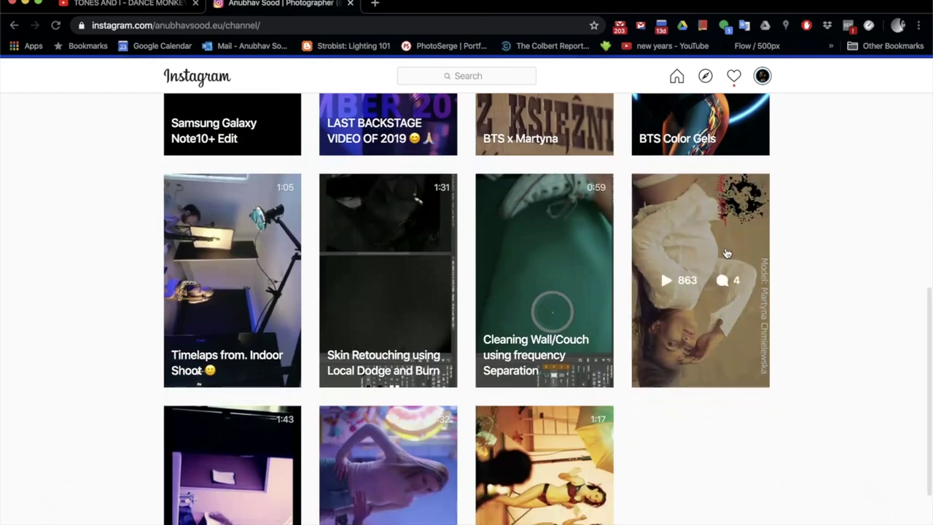
scroll(353, 427, "up", 7)
scroll(353, 427, "down", 6)
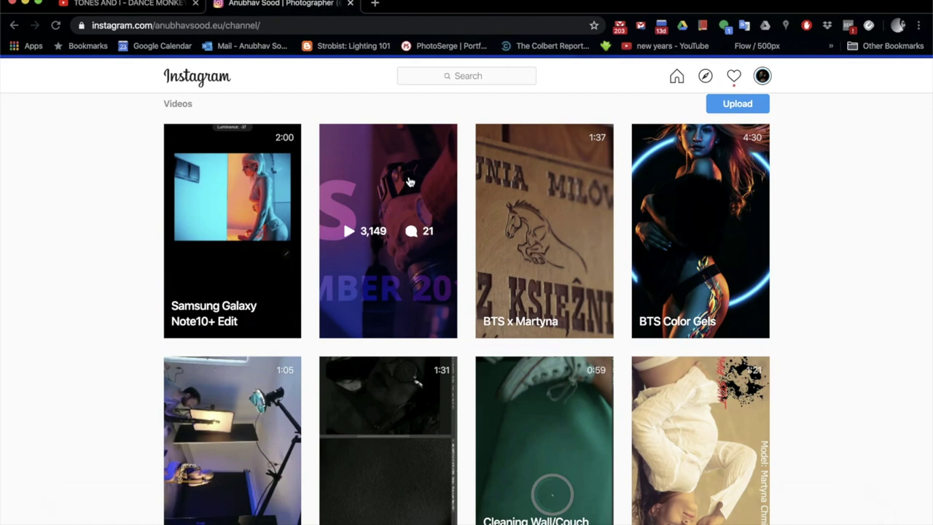
- Open the LAST BACKSTAGE VIDEO OF 2019 post and briefly play, then pause it
left_click(403, 275)
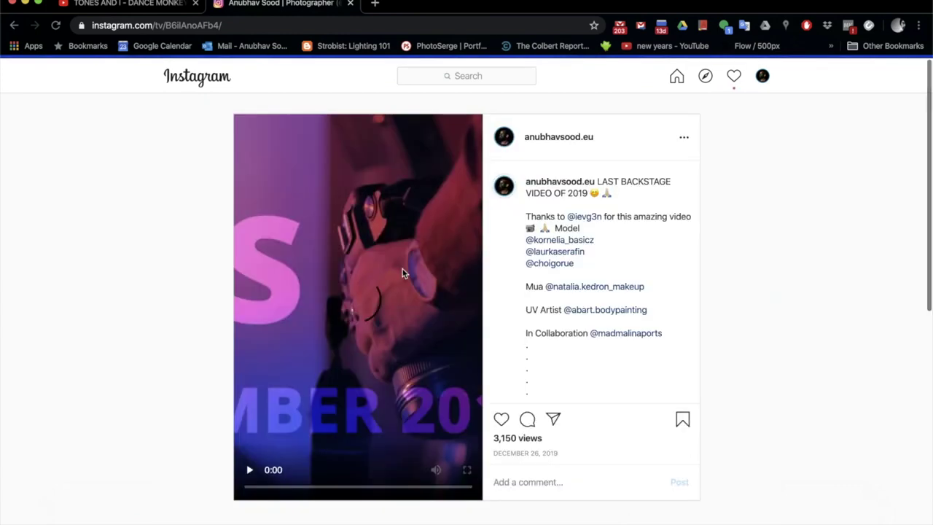
left_click(250, 470)
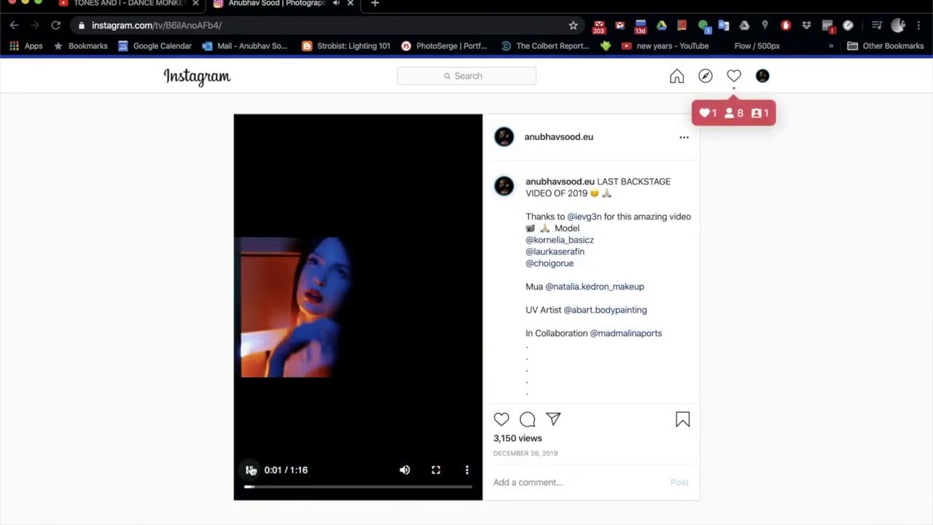
left_click(250, 471)
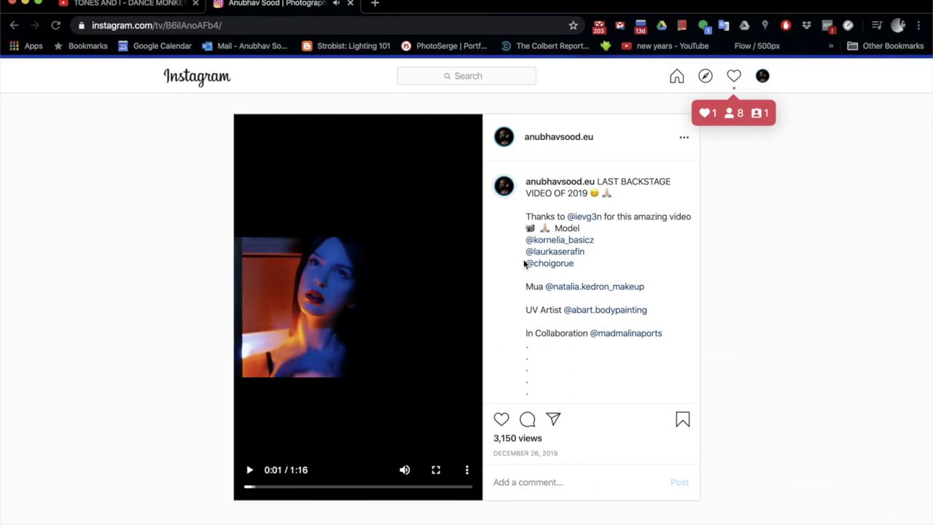
- Return to the IGTV grid and scroll down to Color Love and Backstage for Triangle Lingerie
left_click(10, 26)
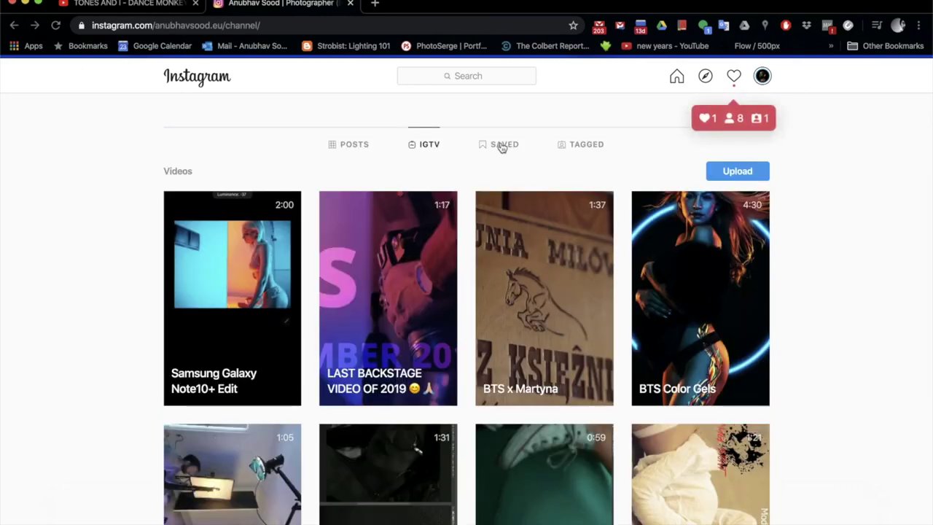
scroll(509, 160, "down", 1)
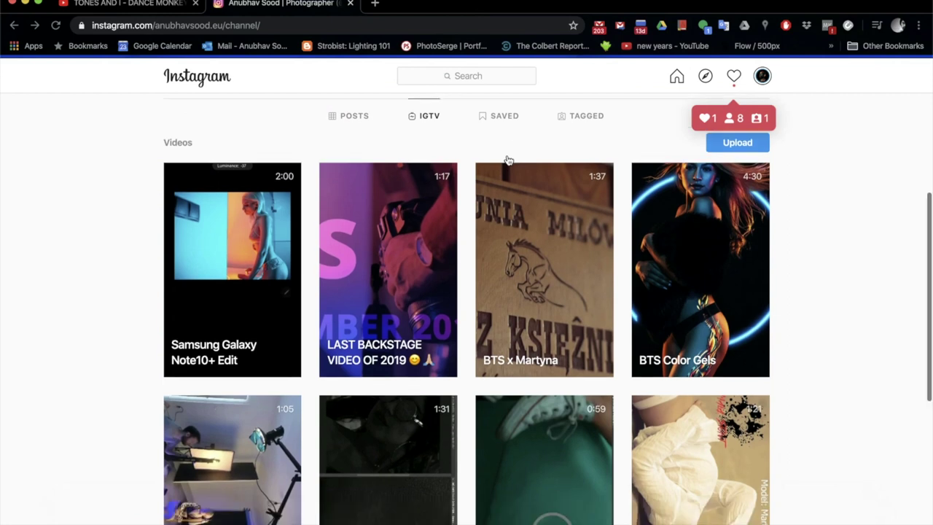
scroll(509, 161, "down", 3)
scroll(509, 161, "down", 6)
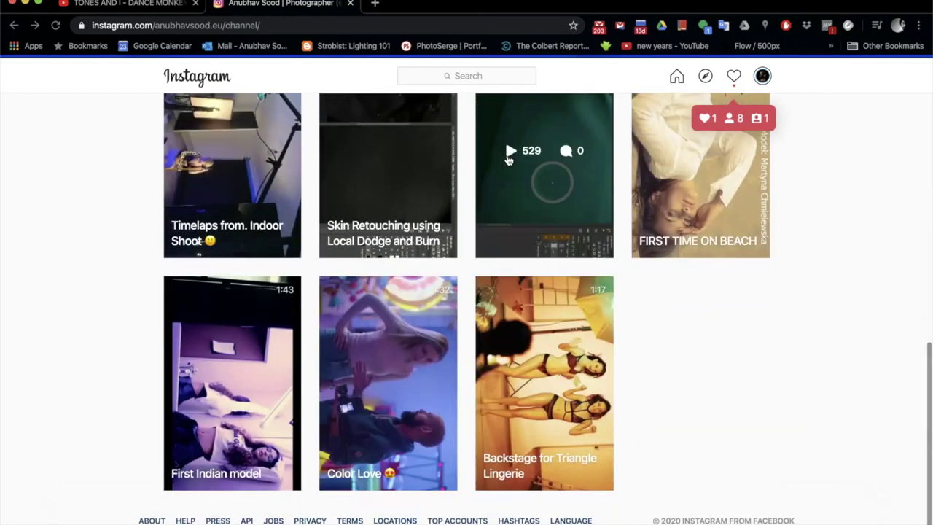
scroll(509, 159, "up", 12)
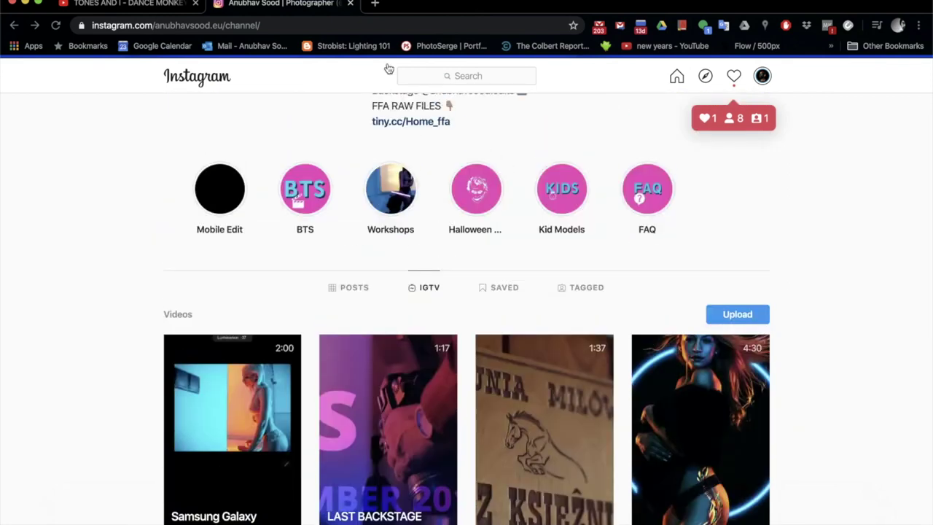
- Load youtube.pl in a new browser tab
left_click(375, 4)
type("you")
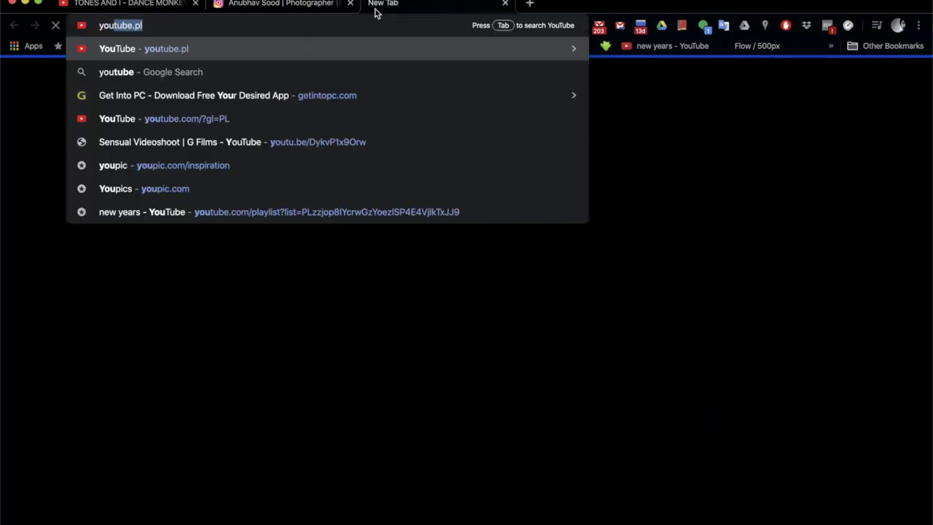
type("tube.pl")
key("Return")
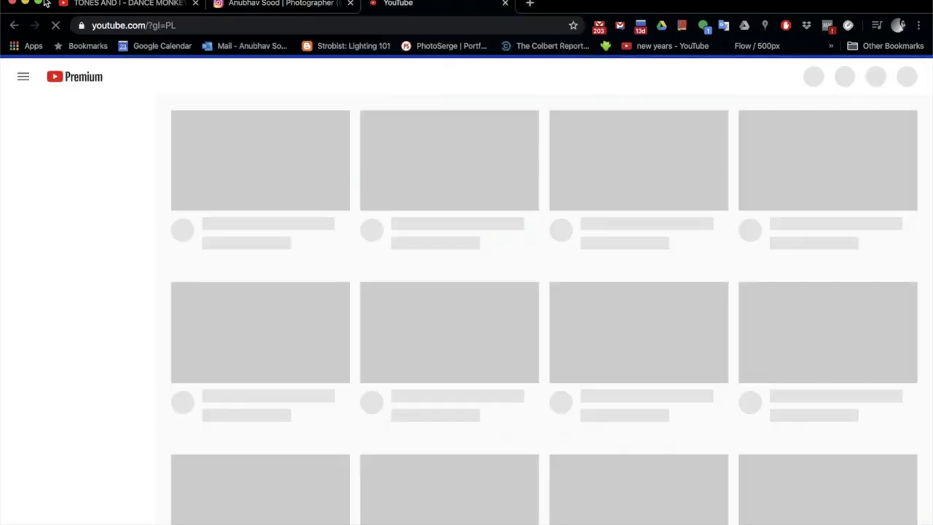
- Hide the browser and bring the Zoho Meeting window forward
left_click(24, 4)
mouse_move(729, 519)
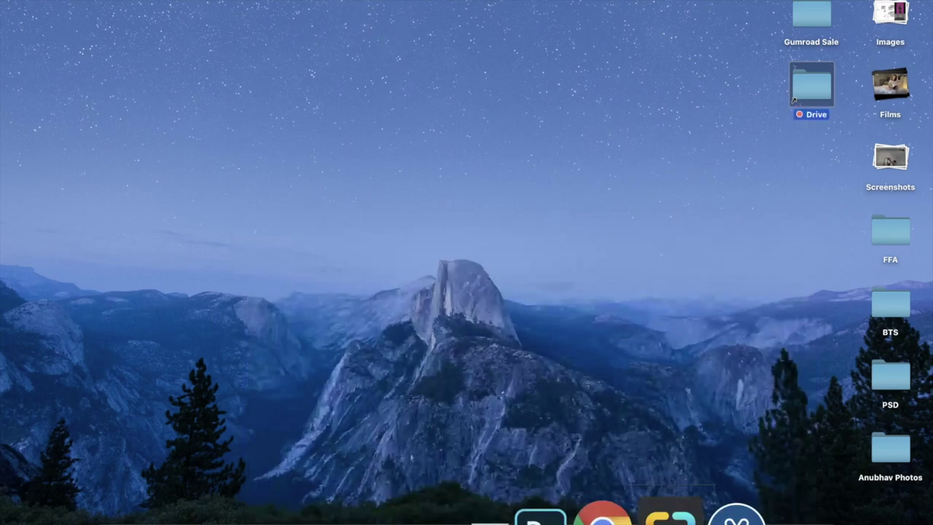
left_click(689, 511)
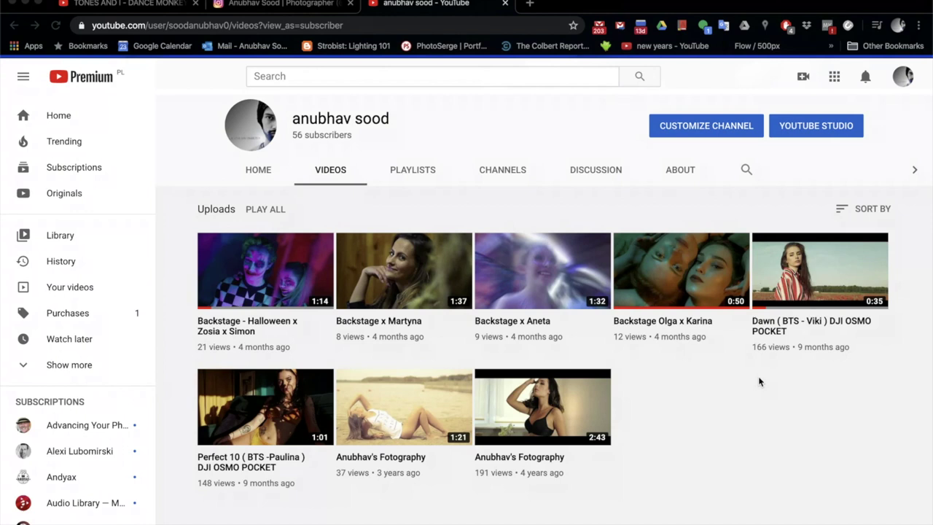
- Bring Zoho Meeting to the front and check its Attendees list and Polls
mouse_move(700, 514)
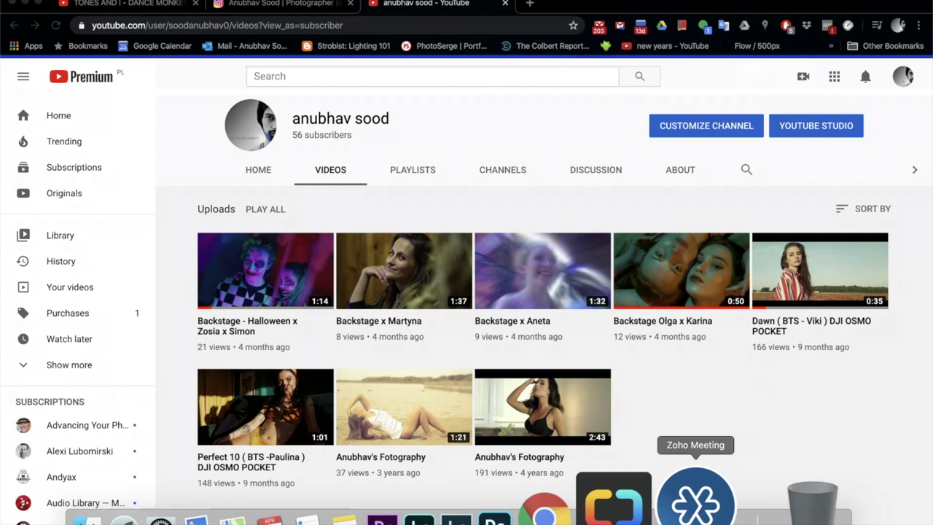
left_click(641, 501)
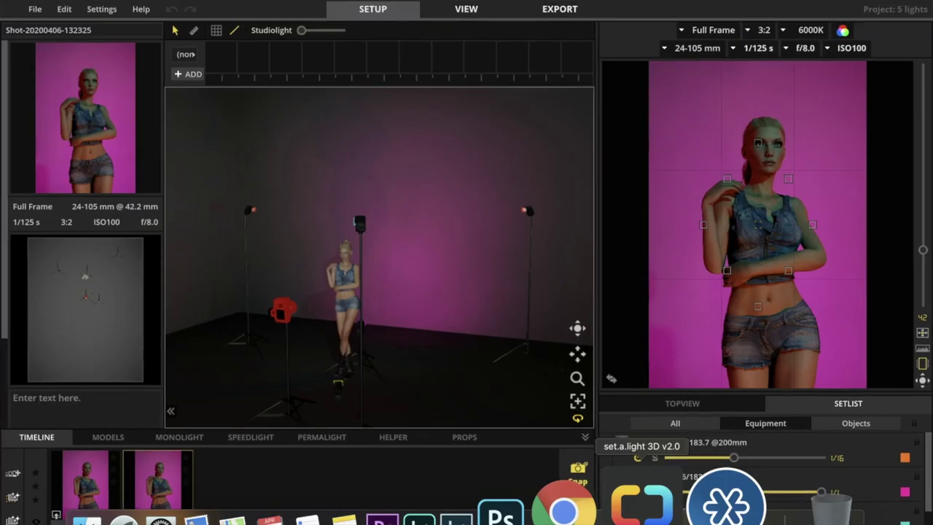
left_click(722, 501)
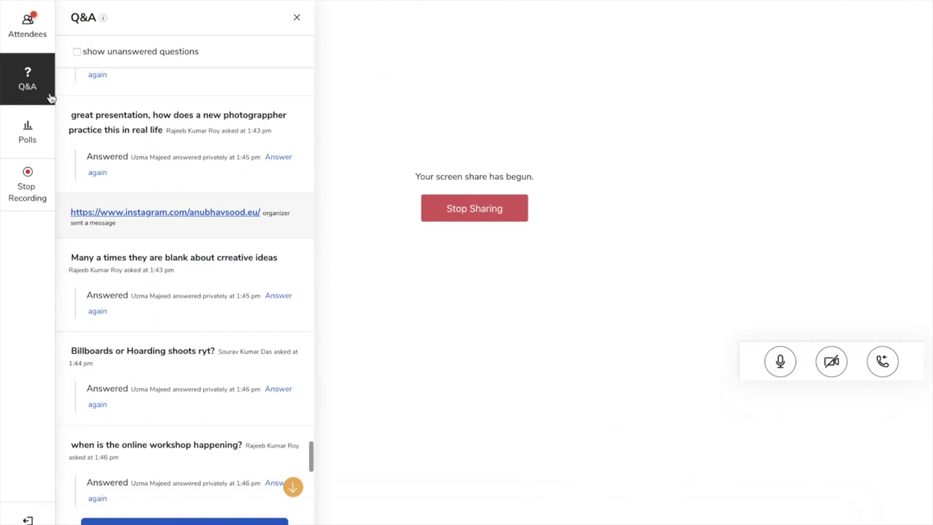
left_click(30, 22)
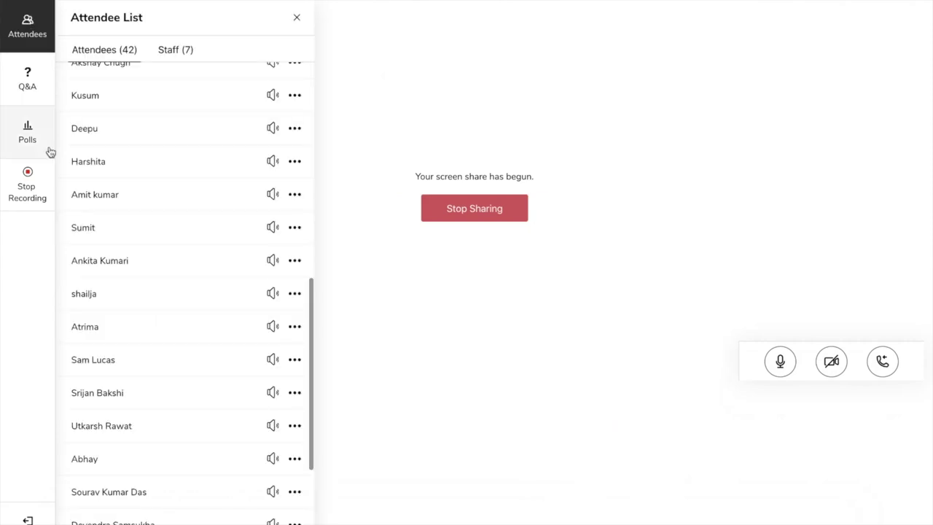
left_click(27, 50)
left_click(46, 142)
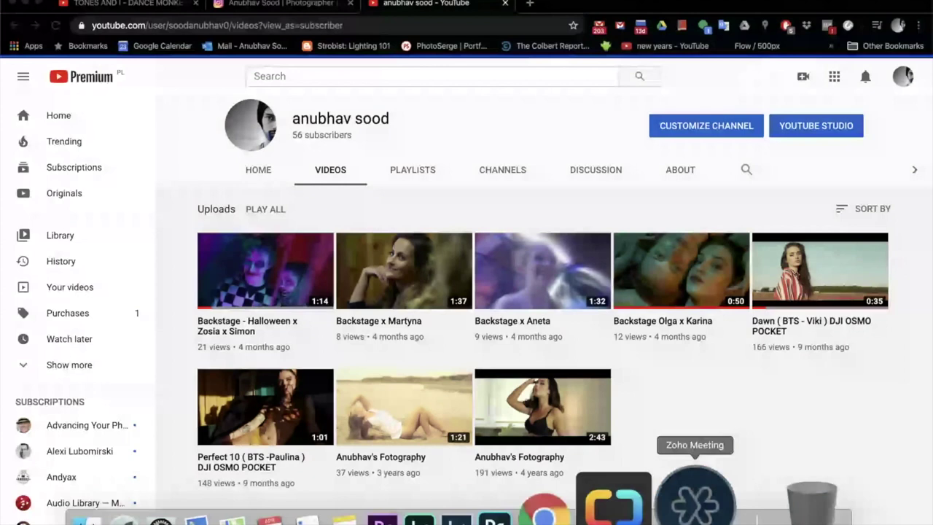
- Glance at the YouTube channel page, then mute the host's microphone in Zoho Meeting
left_click(695, 503)
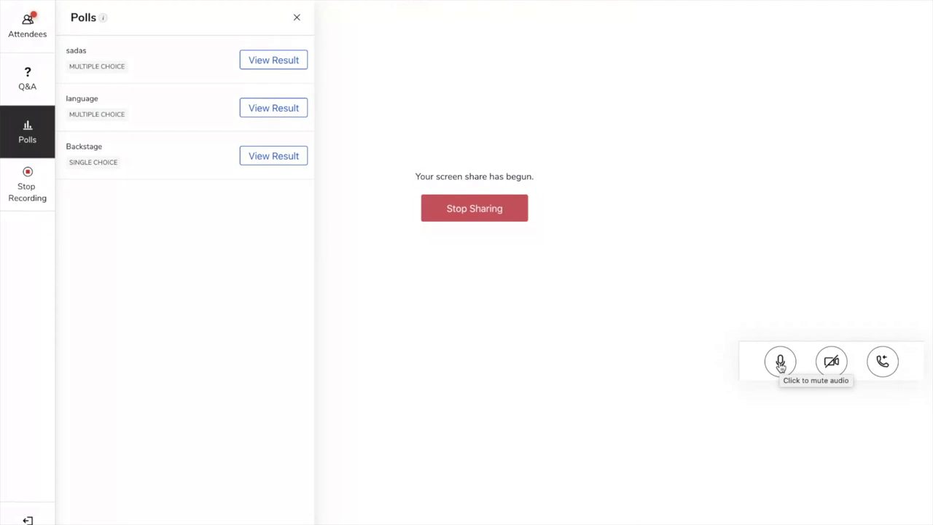
key("super+Tab")
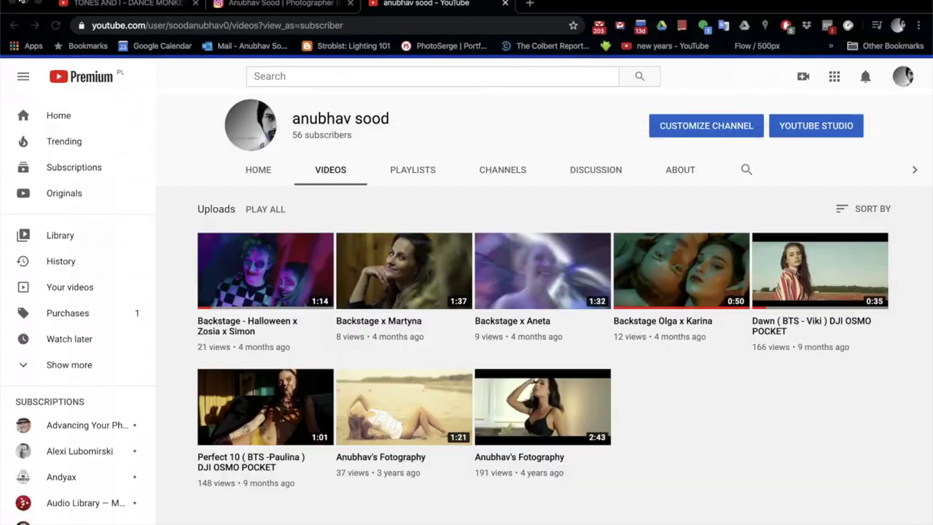
left_click(687, 500)
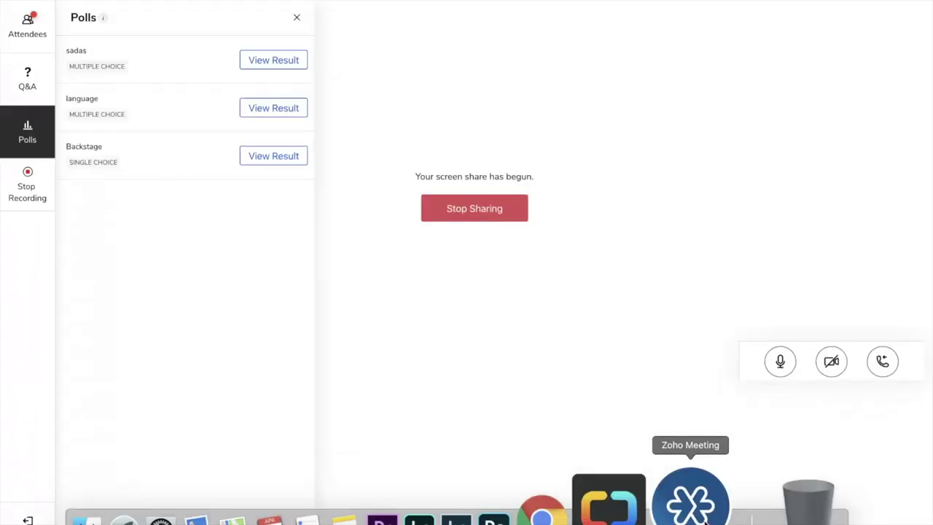
left_click(778, 363)
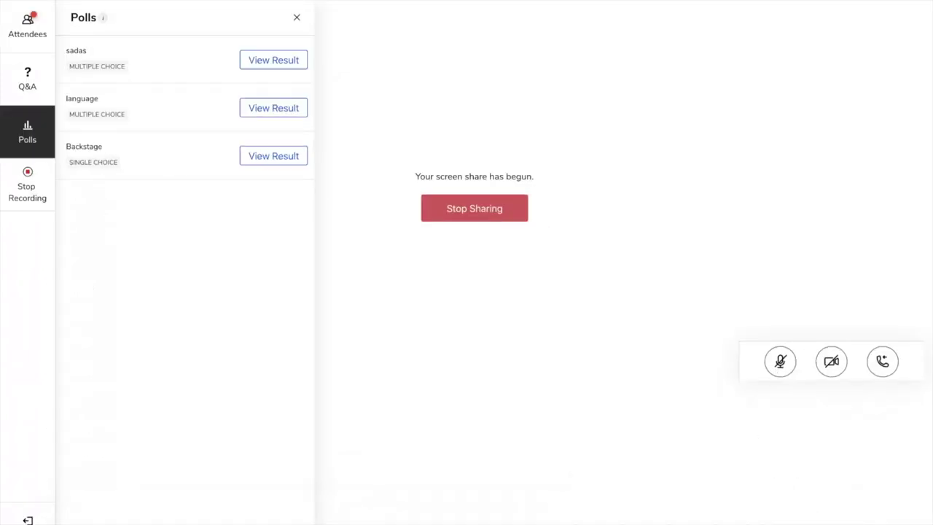
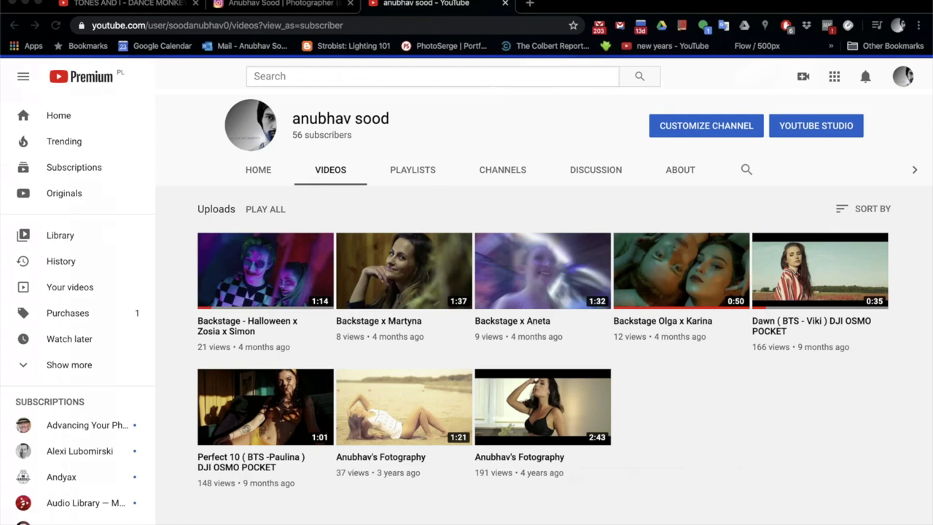
- Switch to the meeting window, then return focus to the YouTube channel page
mouse_move(667, 519)
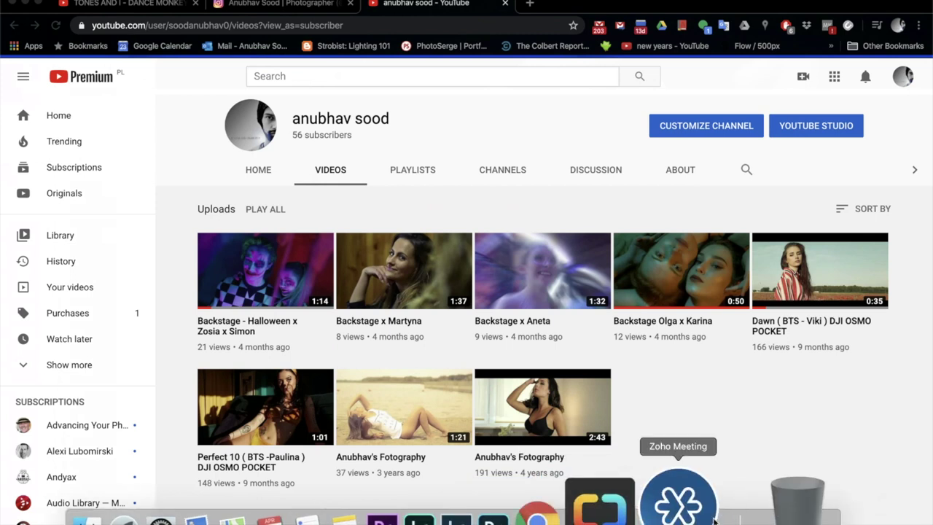
left_click(713, 519)
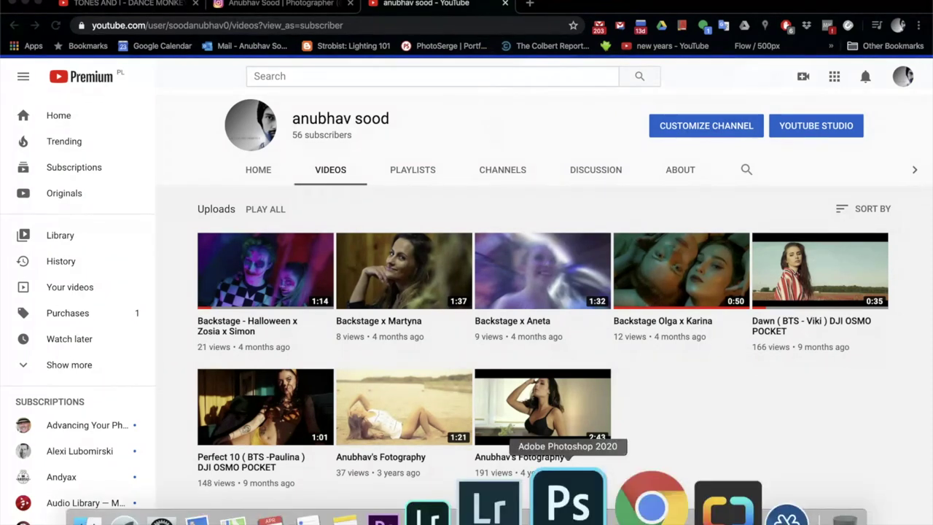
left_click(727, 501)
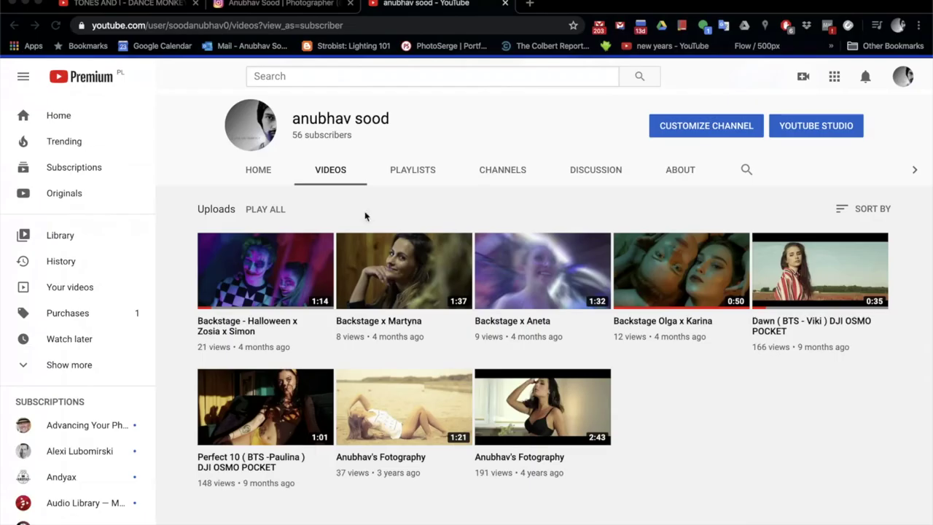
left_click(466, 189)
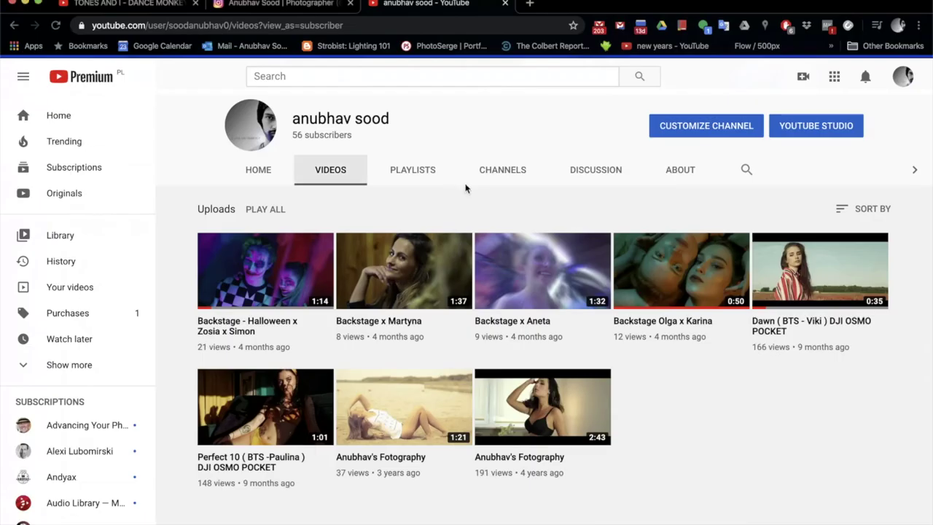
- Open the Backstage x Martyna video, pause it and rewind it to 0:00
left_click(400, 282)
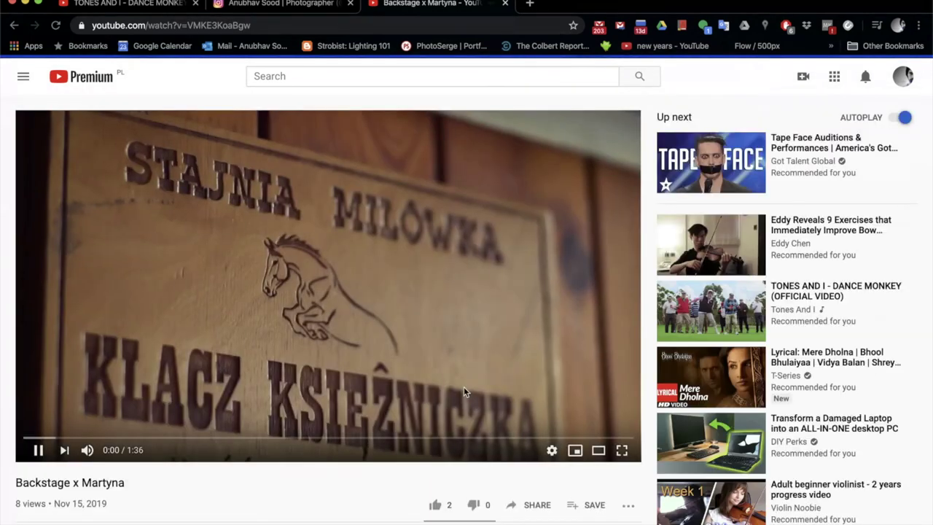
left_click(352, 319)
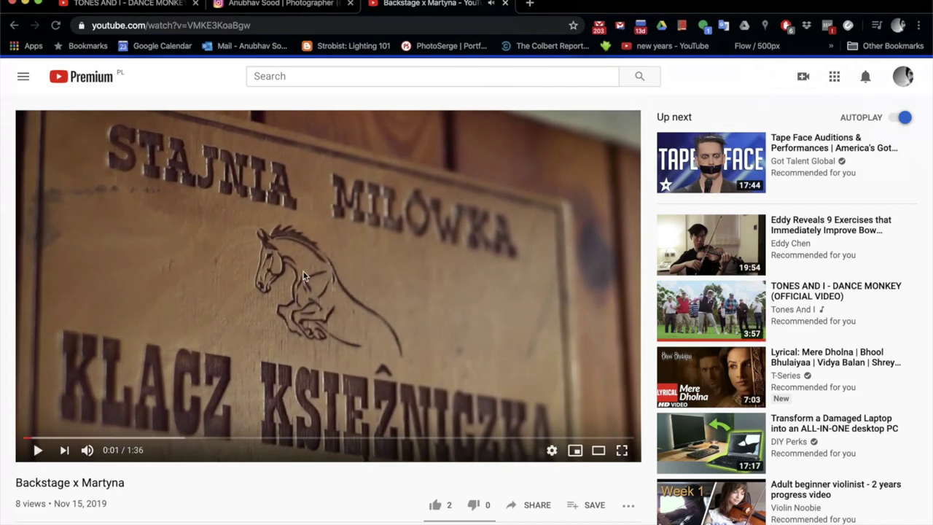
left_click(337, 270)
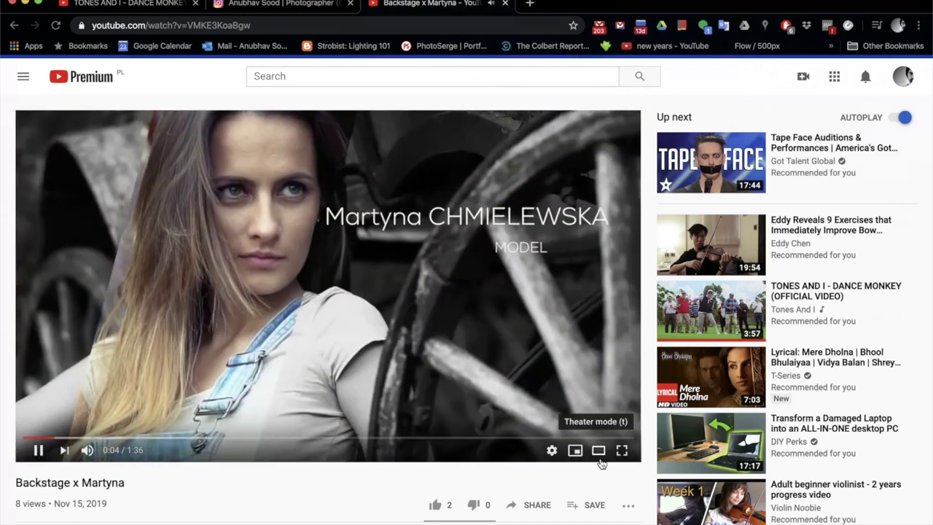
left_click(451, 324)
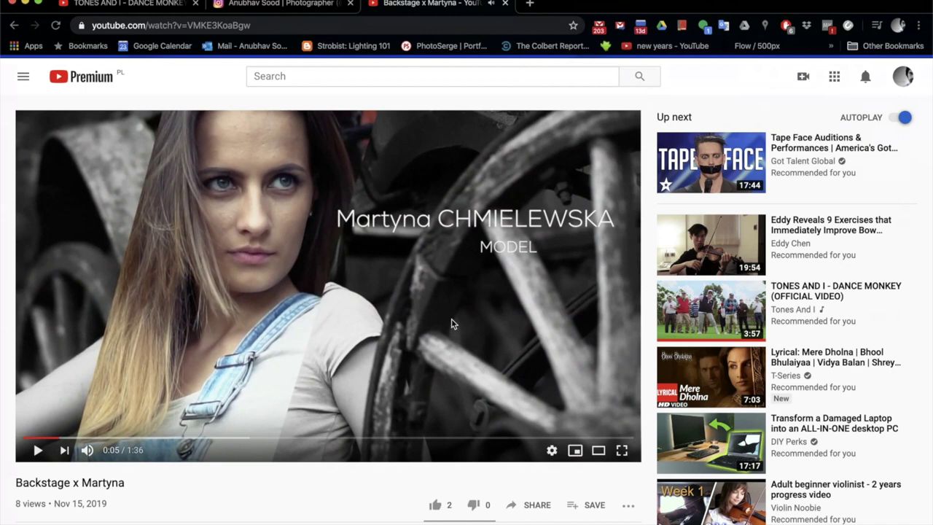
left_click(24, 439)
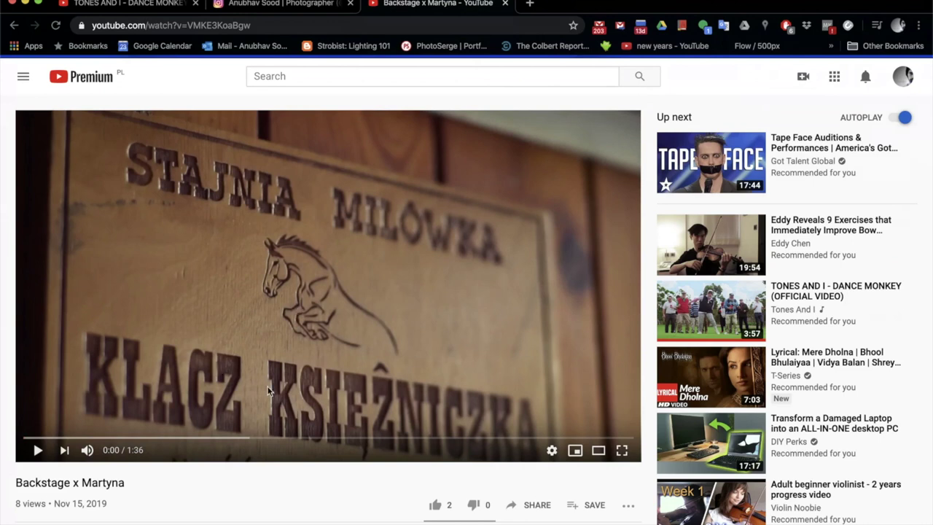
- Copy the Backstage x Martyna video's short share link
scroll(268, 391, "down", 3)
left_click(532, 404)
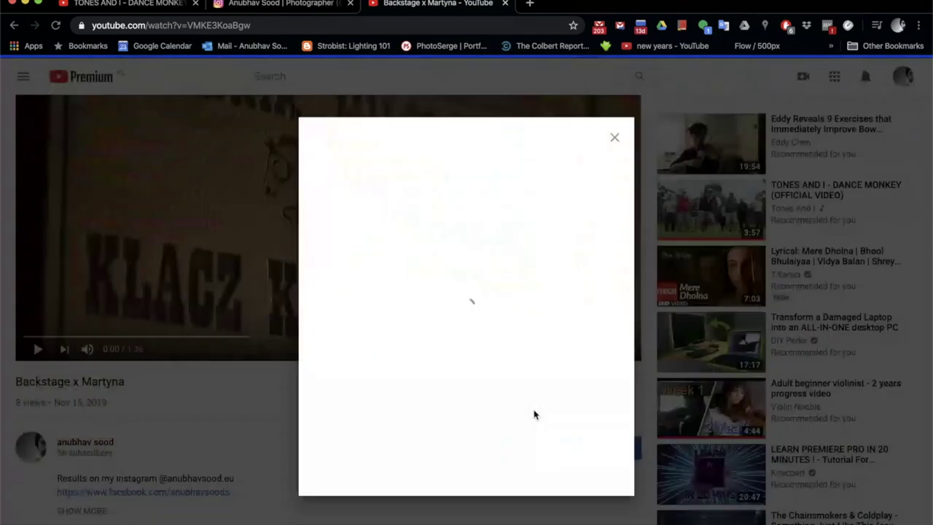
left_click(591, 331)
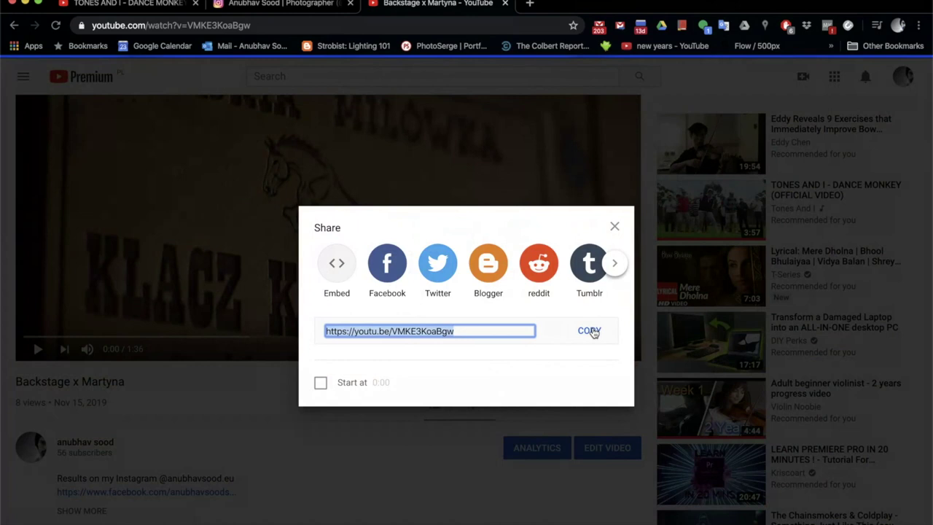
left_click(615, 227)
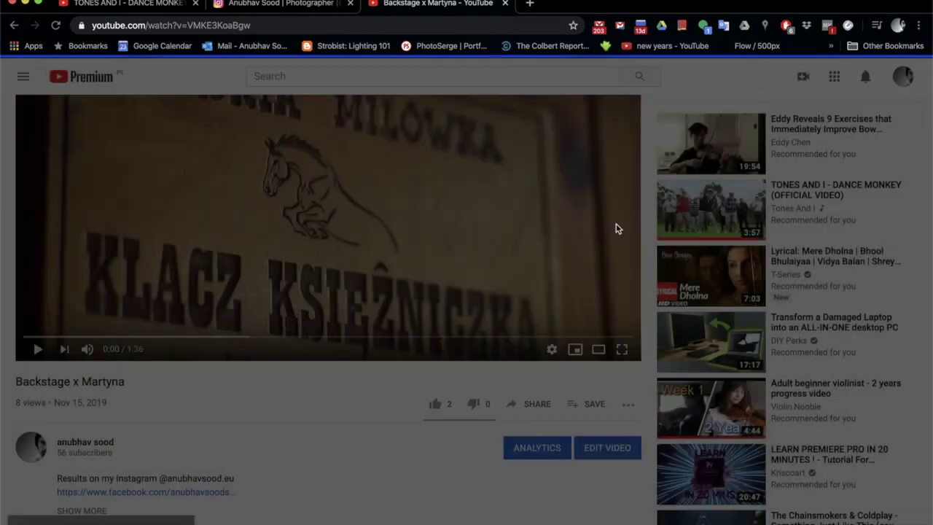
- Post the copied Backstage x Martyna youtu.be link as a Q&A message to attendees
mouse_move(491, 503)
left_click(708, 502)
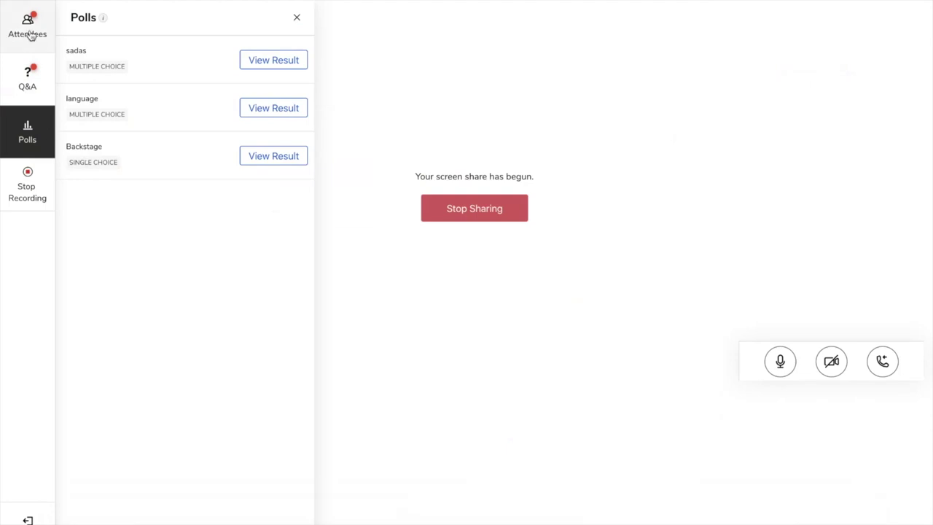
left_click(30, 72)
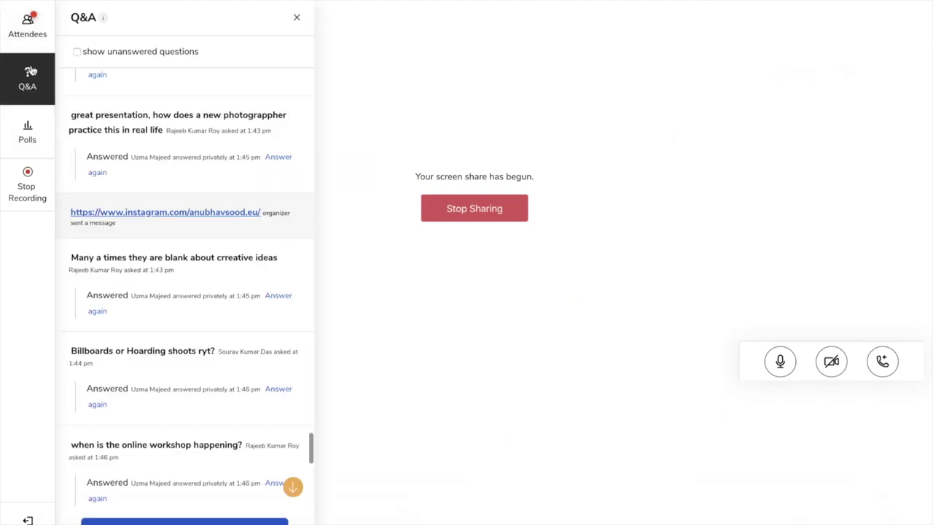
left_click(183, 520)
key("super+v")
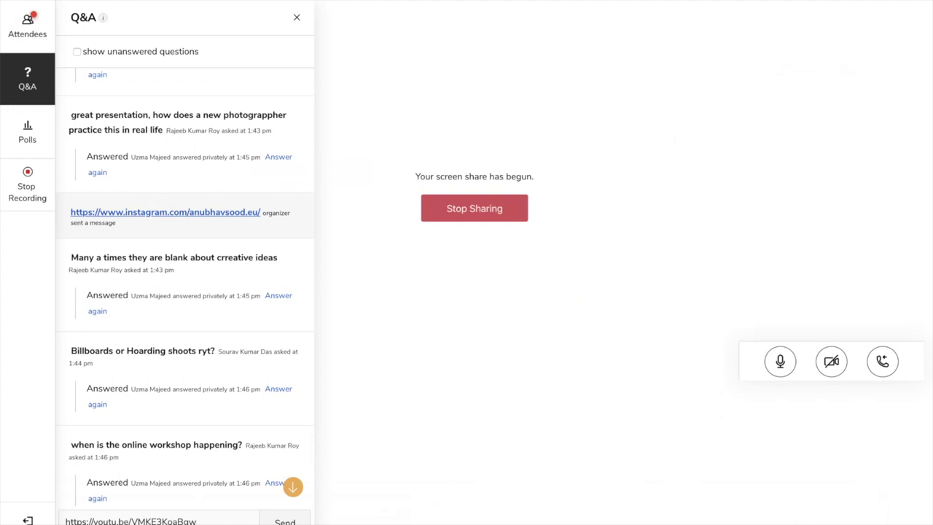
key("Return")
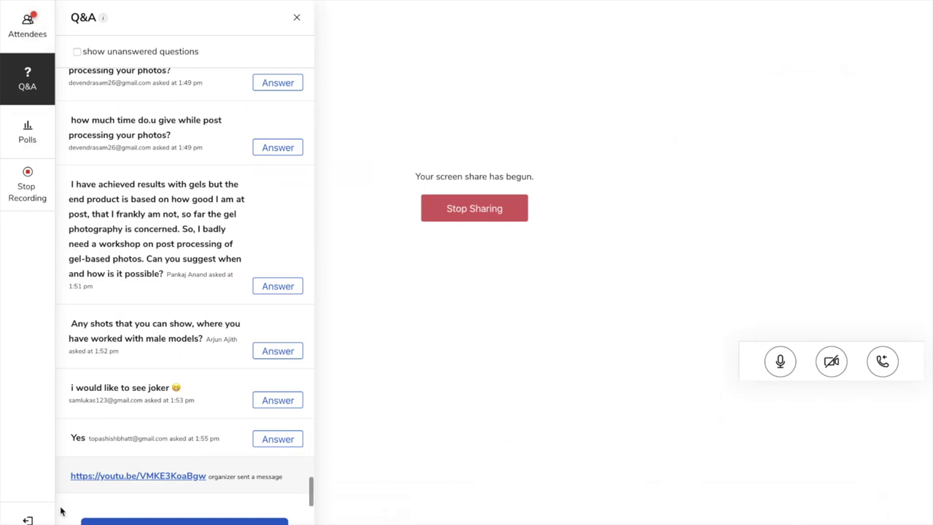
- Check the attendee list and view, then dismiss, the phone dial-in details
left_click(28, 29)
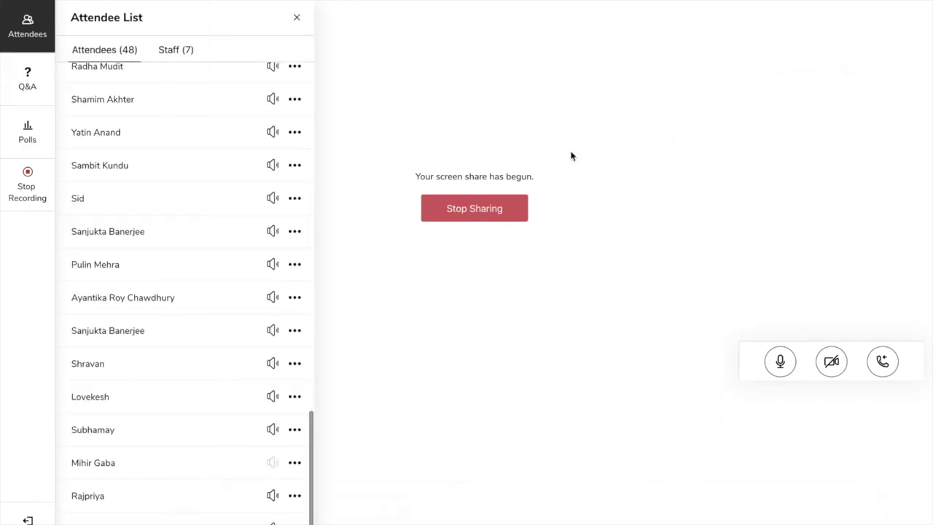
left_click(887, 371)
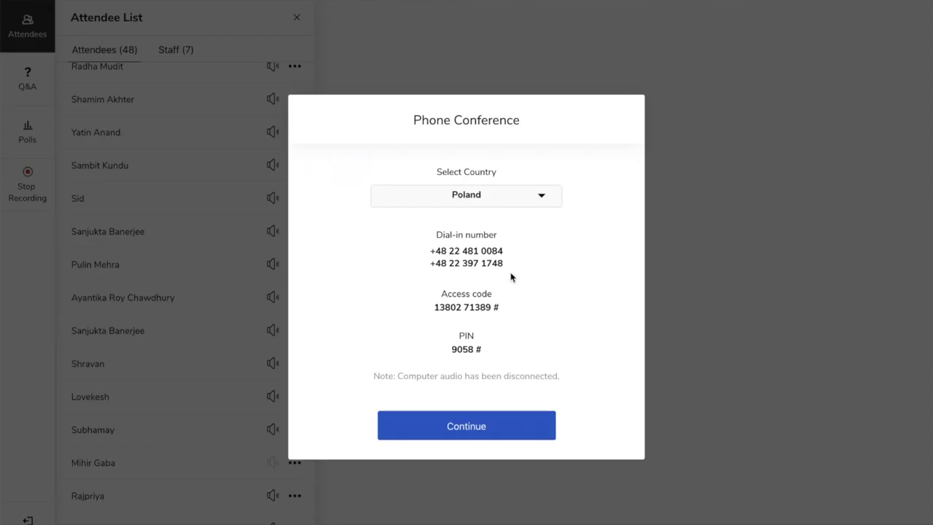
left_click(478, 423)
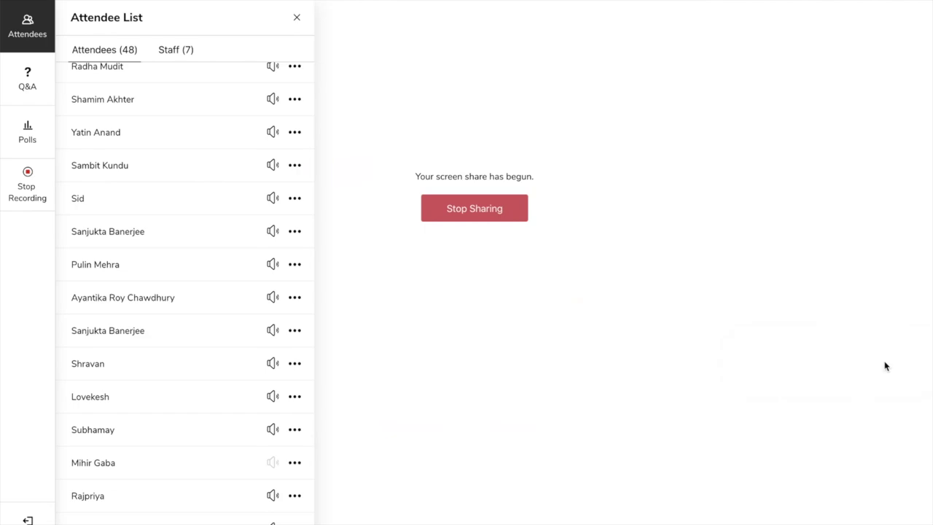
- Turn the camera on and select Internal Microphone (Built-in) in the audio-video check
left_click(887, 366)
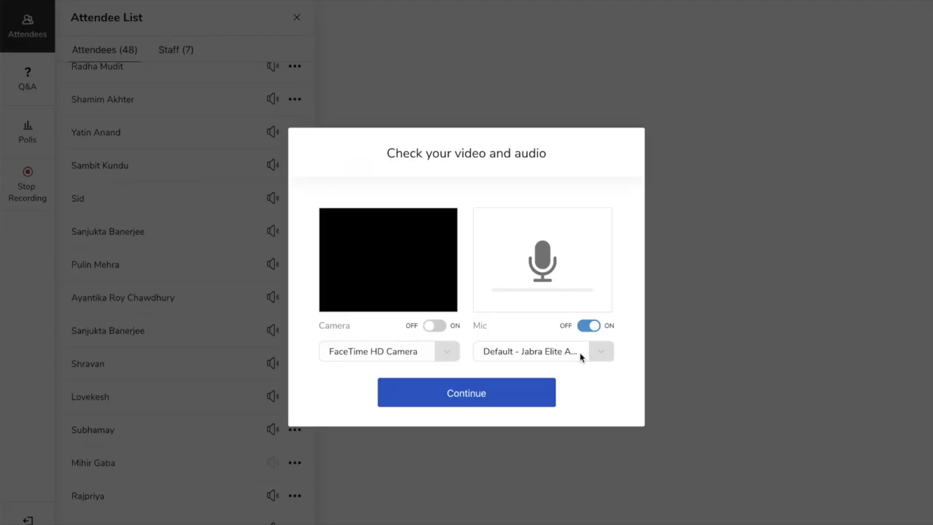
left_click(435, 326)
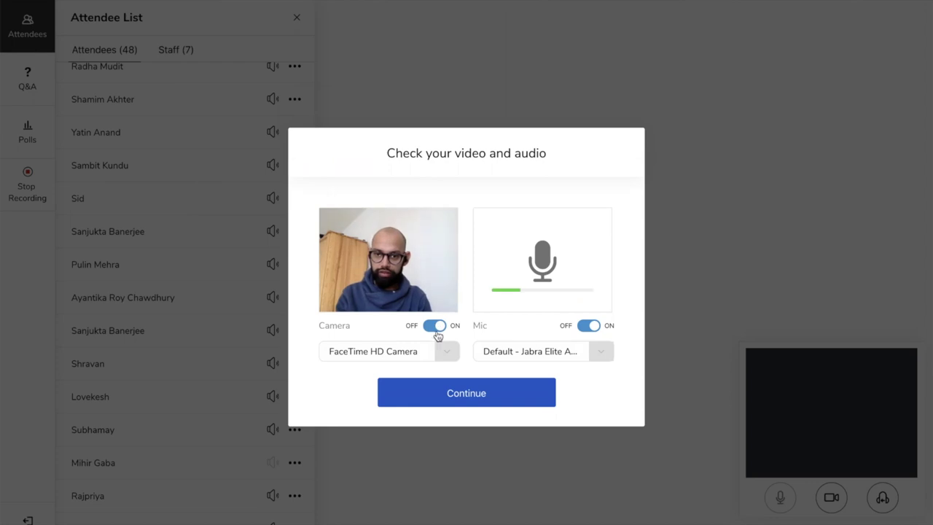
left_click(570, 354)
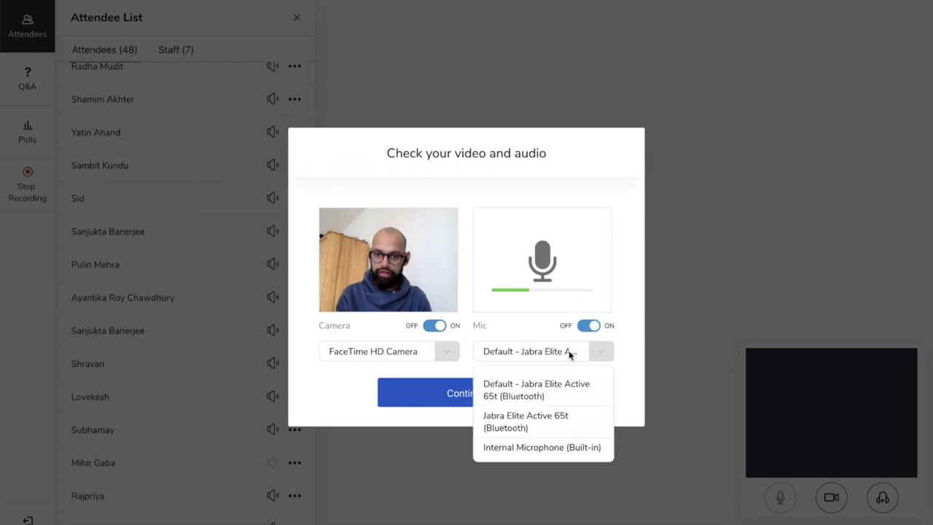
left_click(543, 446)
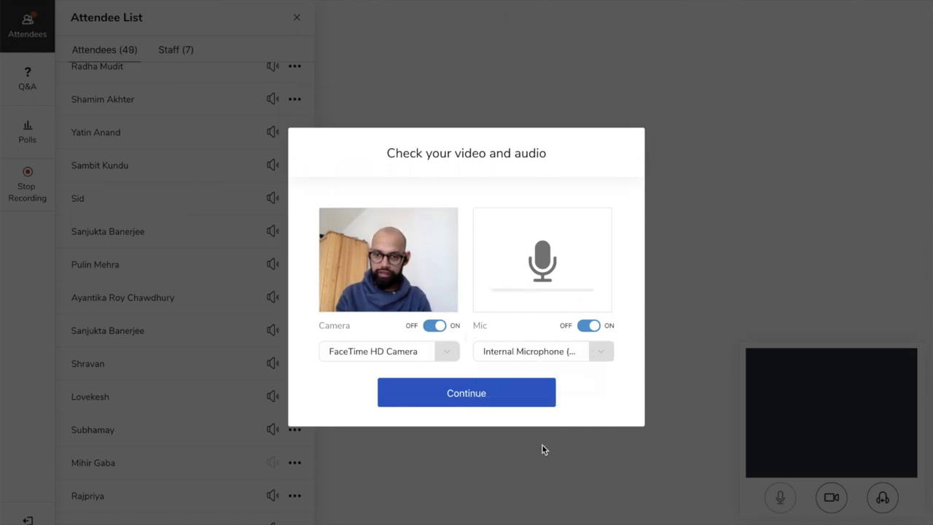
left_click(513, 391)
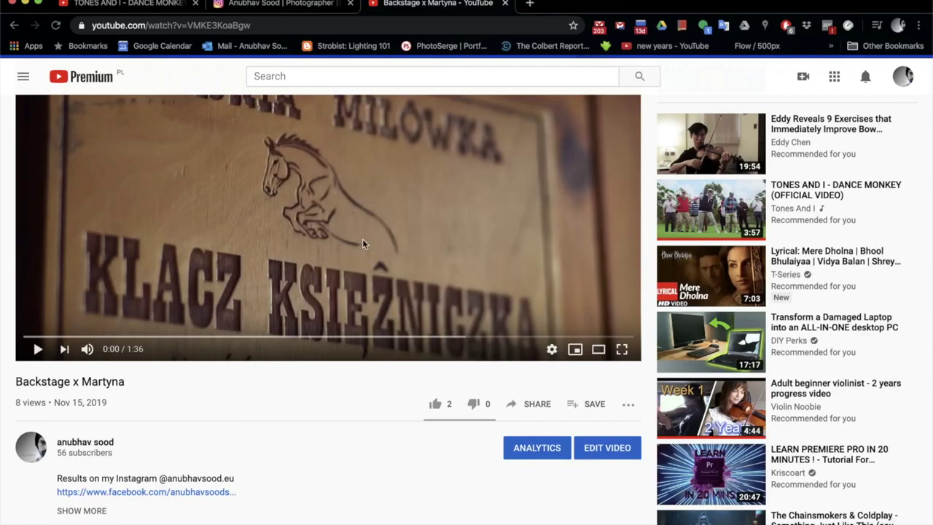
- Play the Backstage x Martyna video full screen over a connected Bluetooth device, raising the volume
left_click(382, 241)
scroll(382, 241, "up", 1)
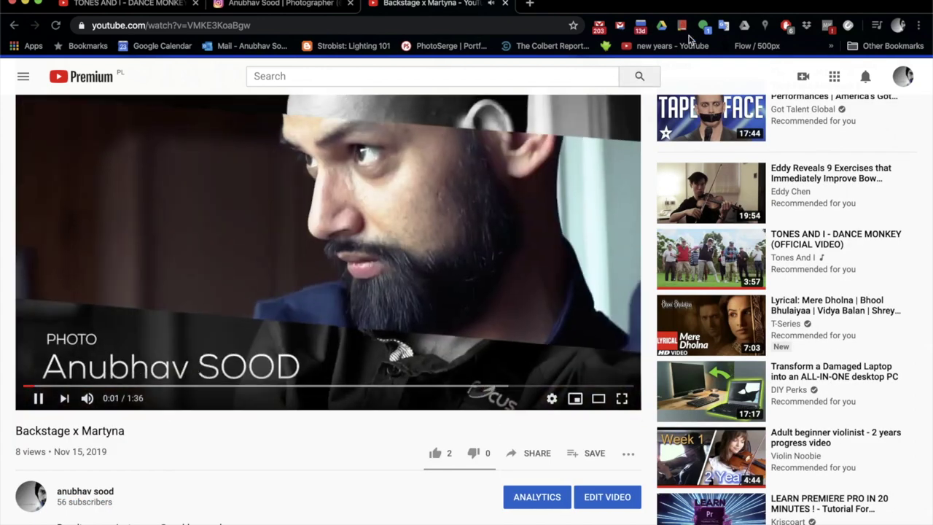
left_click(729, 0)
left_click(747, 7)
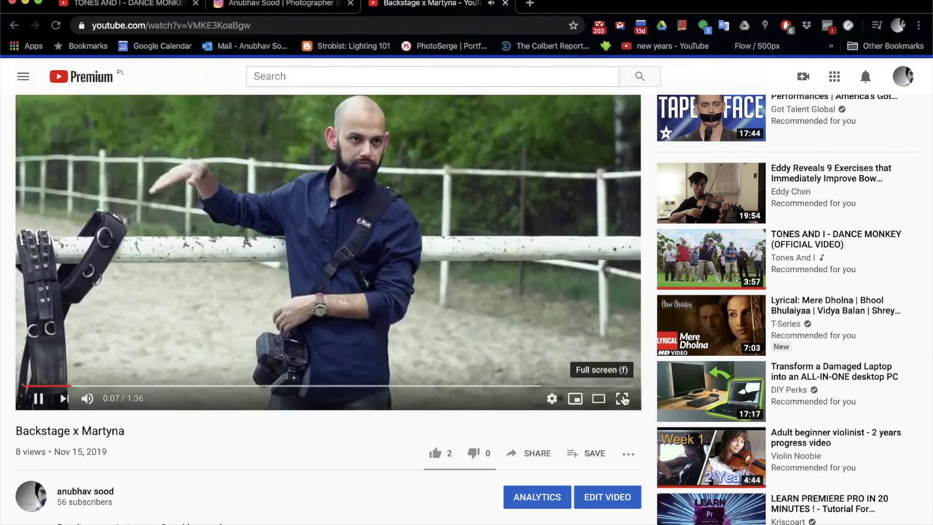
left_click(622, 399)
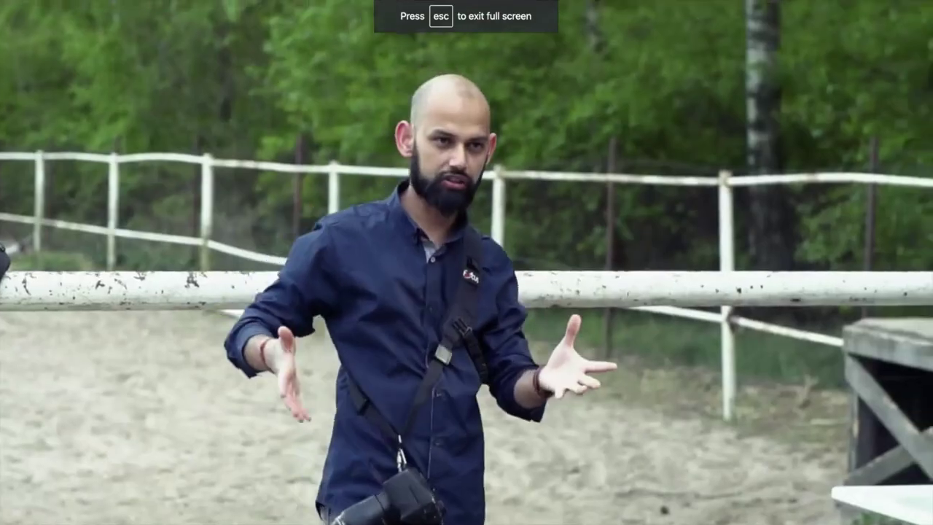
key("XF86AudioRaiseVolume")
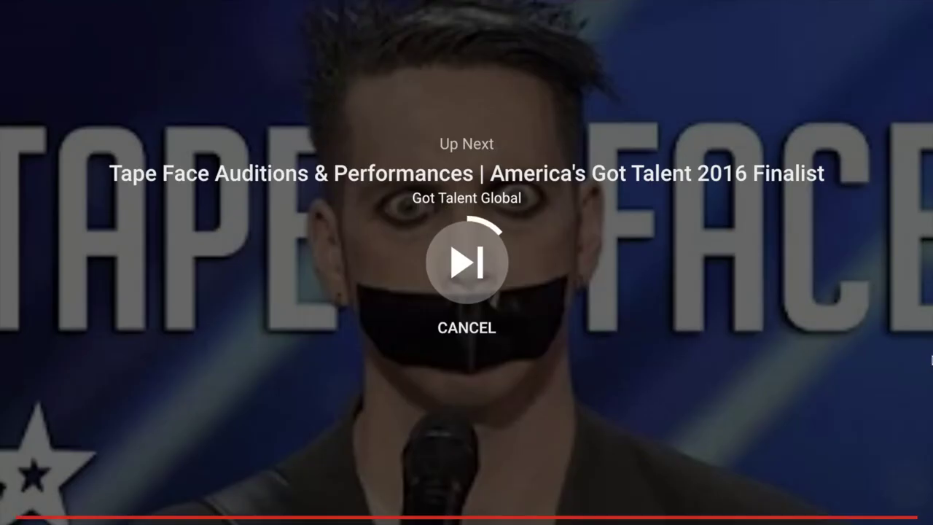
- Exit full screen at 1:36 and return to the channel's Videos tab
key("Escape")
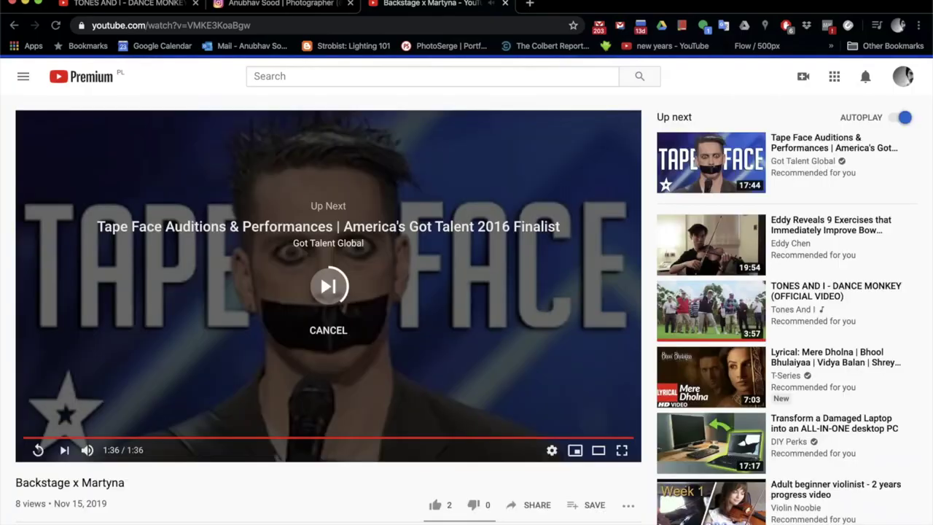
left_click(13, 25)
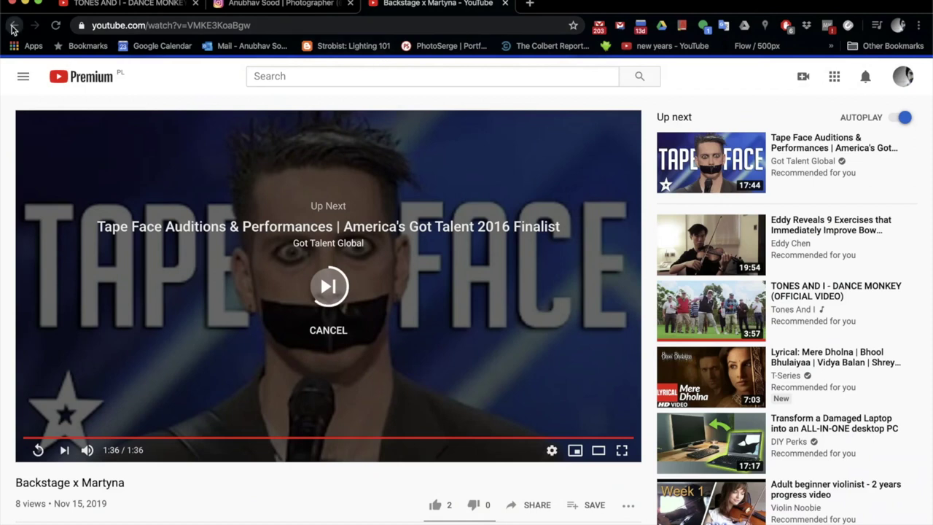
mouse_move(277, 446)
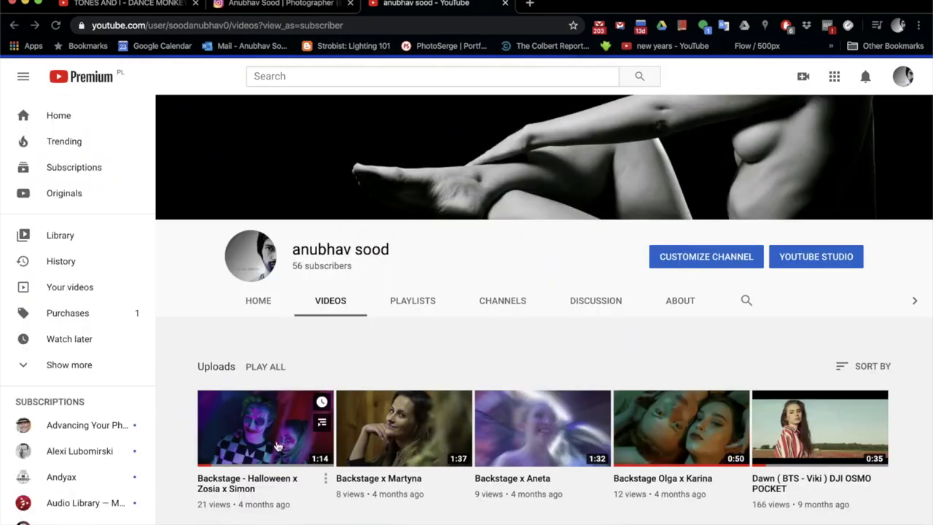
- Bring Zoho Meeting forward and connect the Jabra Elite Active 65t earbuds via Bluetooth
left_click(25, 4)
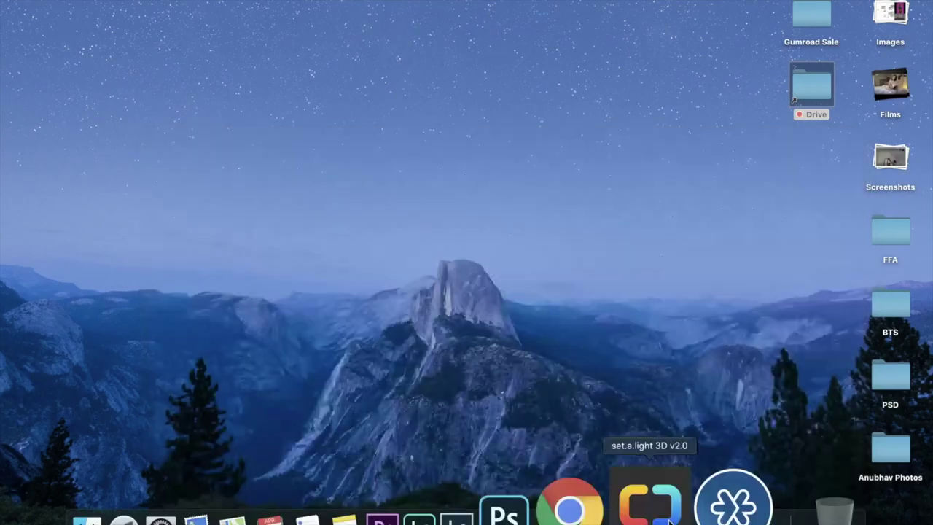
left_click(702, 496)
left_click(729, 2)
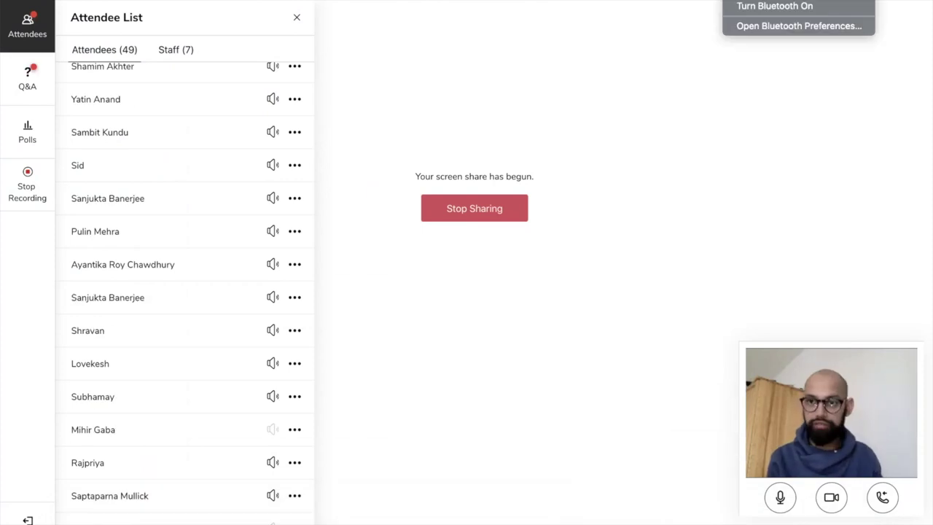
left_click(745, 13)
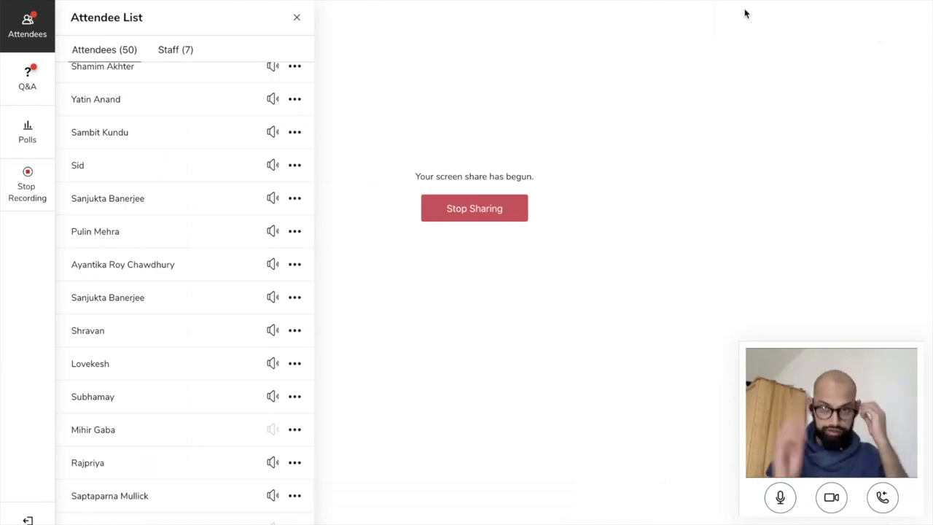
left_click(746, 1)
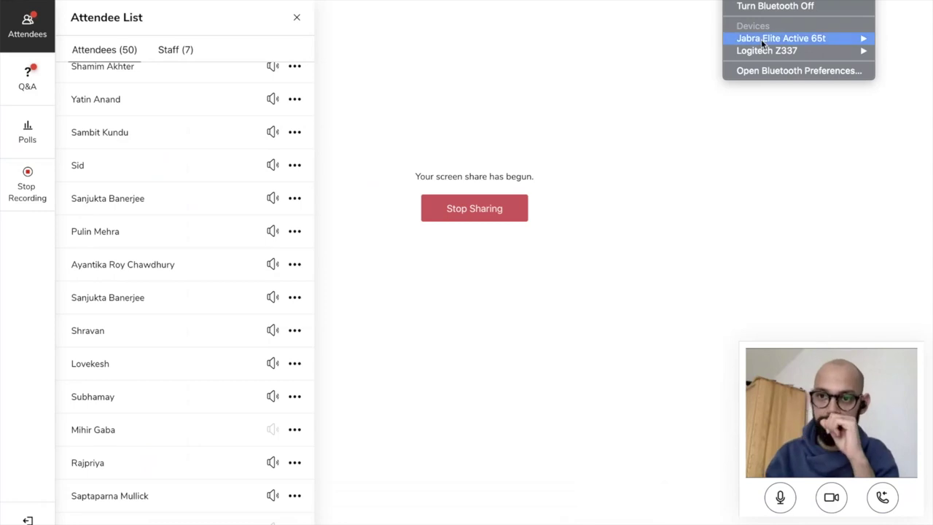
mouse_move(761, 40)
left_click(701, 44)
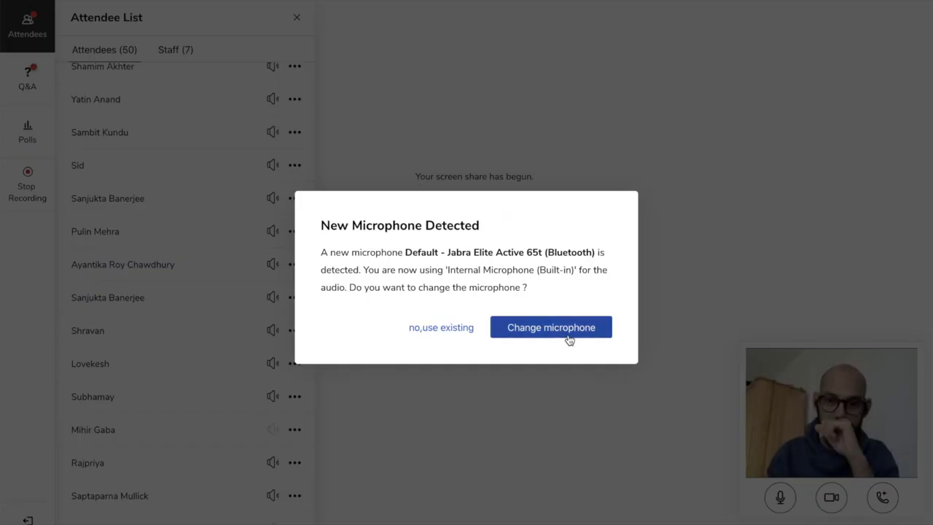
- Switch the meeting microphone to Jabra Elite Active 65t and show the attendee Q&A questions
left_click(568, 332)
left_click(568, 353)
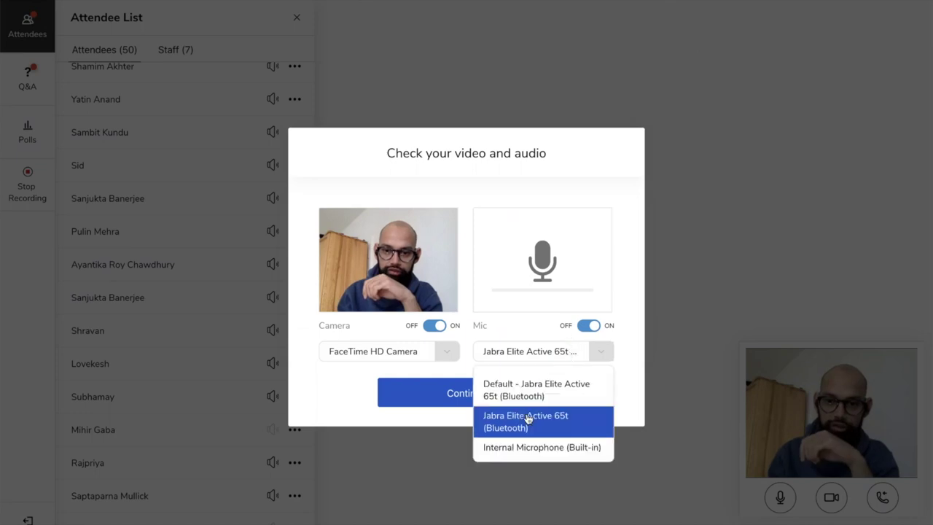
left_click(452, 394)
left_click(452, 393)
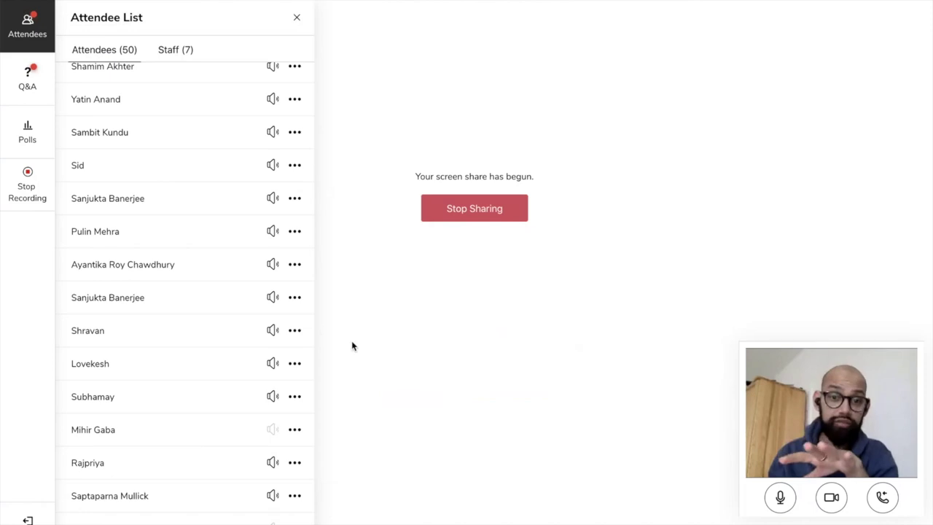
left_click(27, 84)
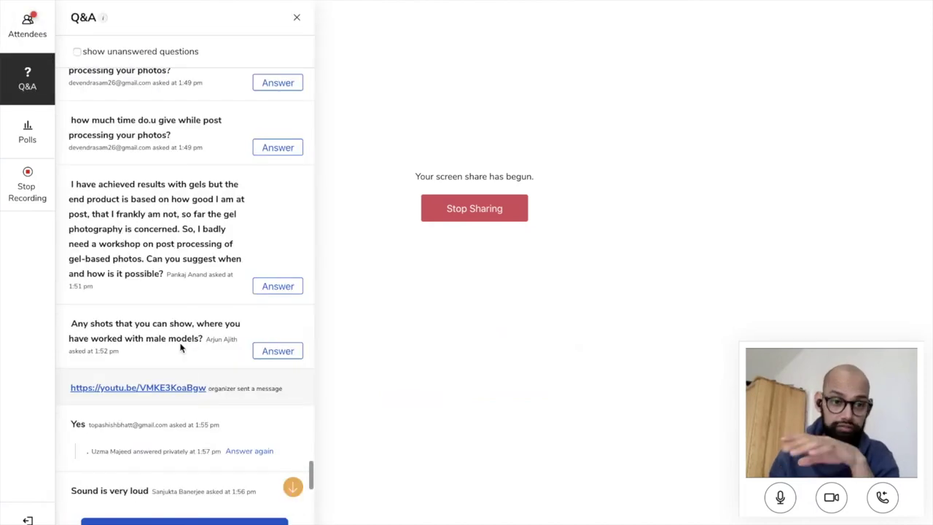
scroll(181, 349, "down", 3)
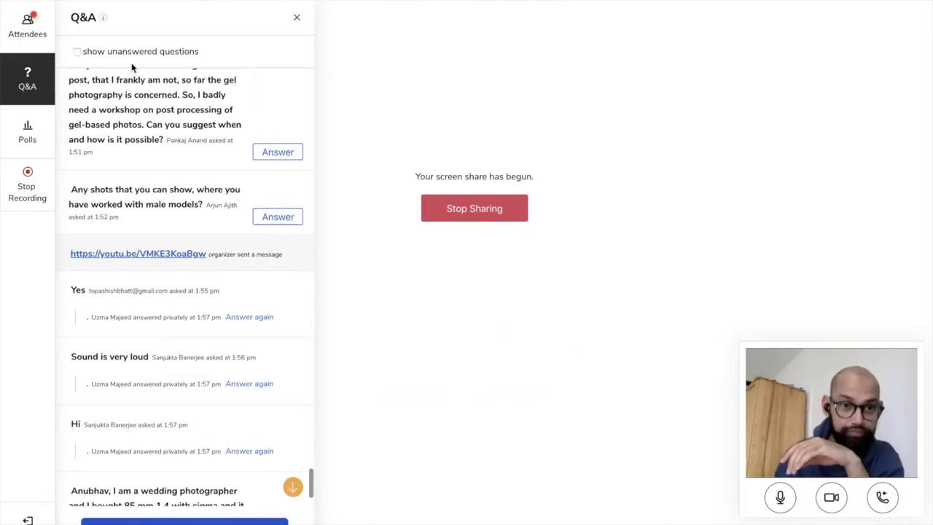
- Show only unanswered questions and scroll down to the gel-based photo post-processing workshop request
left_click(76, 52)
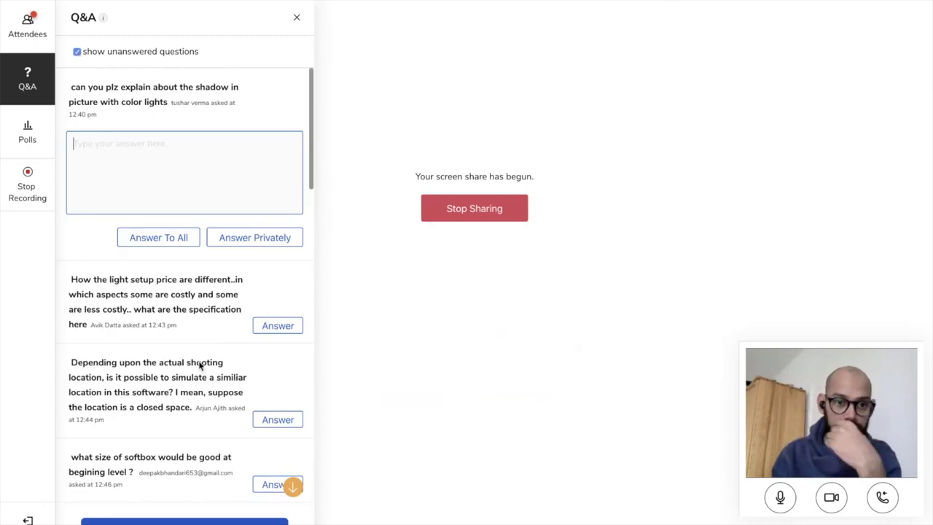
scroll(200, 366, "down", 10)
scroll(200, 366, "up", 1)
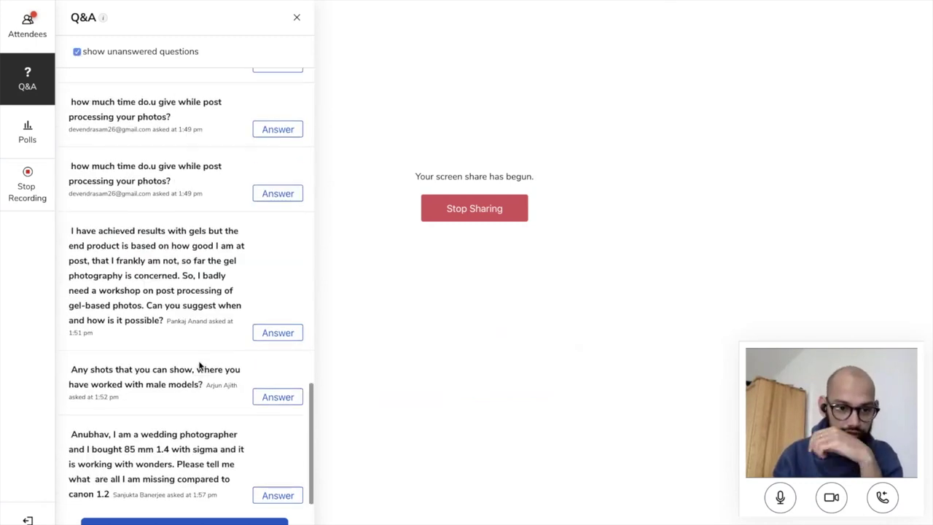
scroll(199, 366, "up", 3)
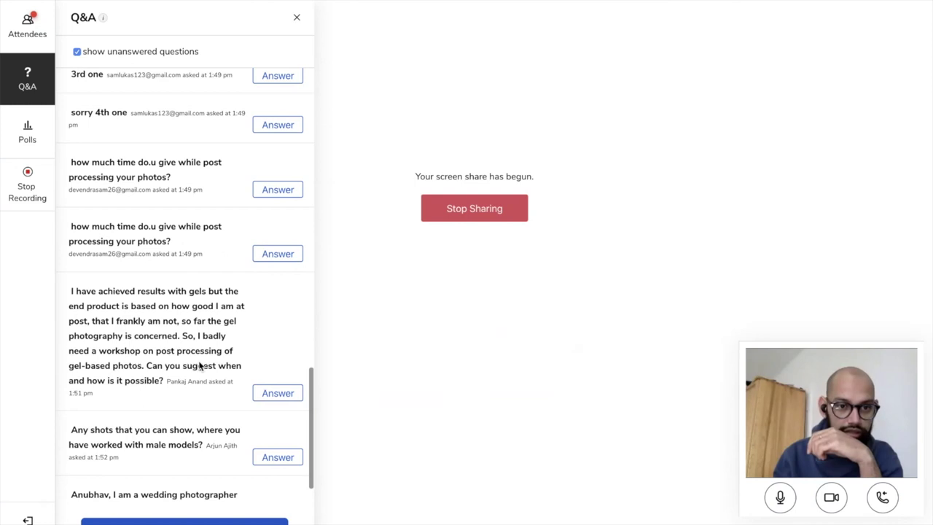
scroll(199, 366, "up", 3)
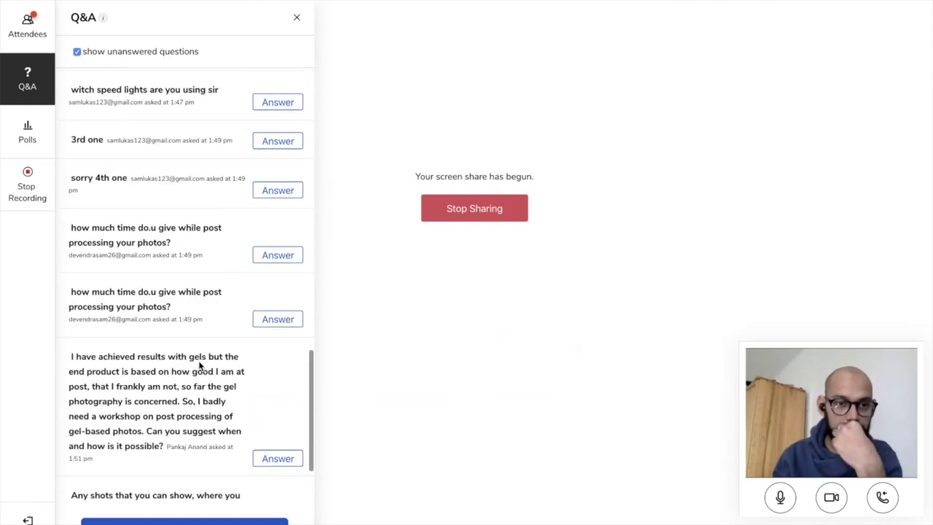
scroll(200, 366, "up", 6)
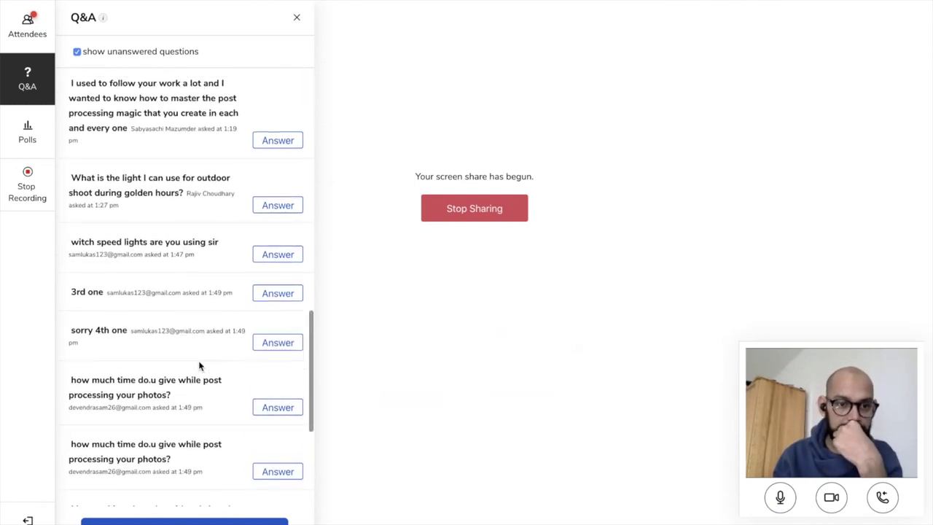
scroll(200, 366, "up", 4)
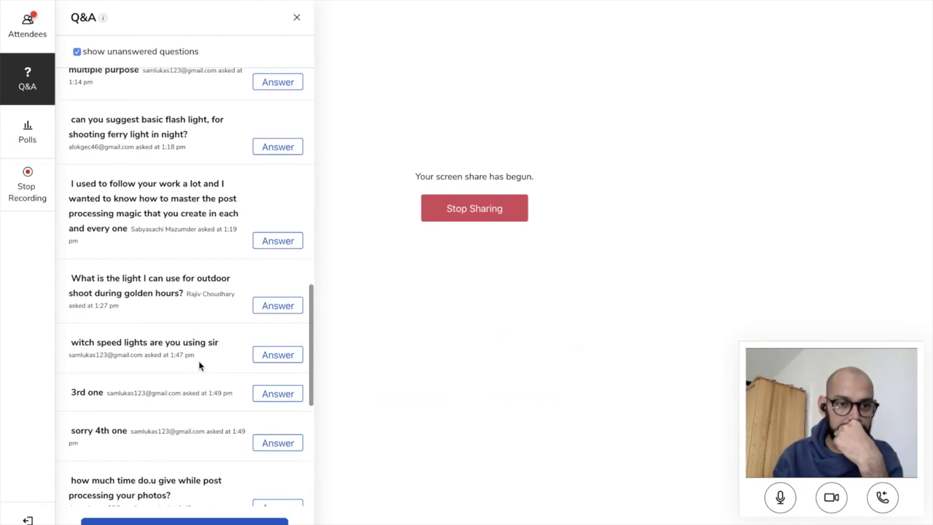
scroll(200, 366, "down", 3)
scroll(200, 366, "down", 3)
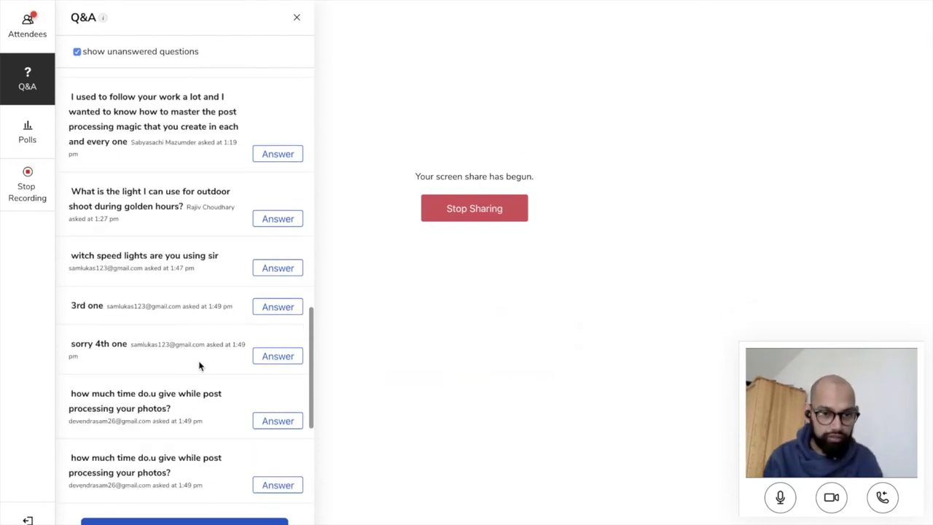
scroll(200, 366, "down", 1)
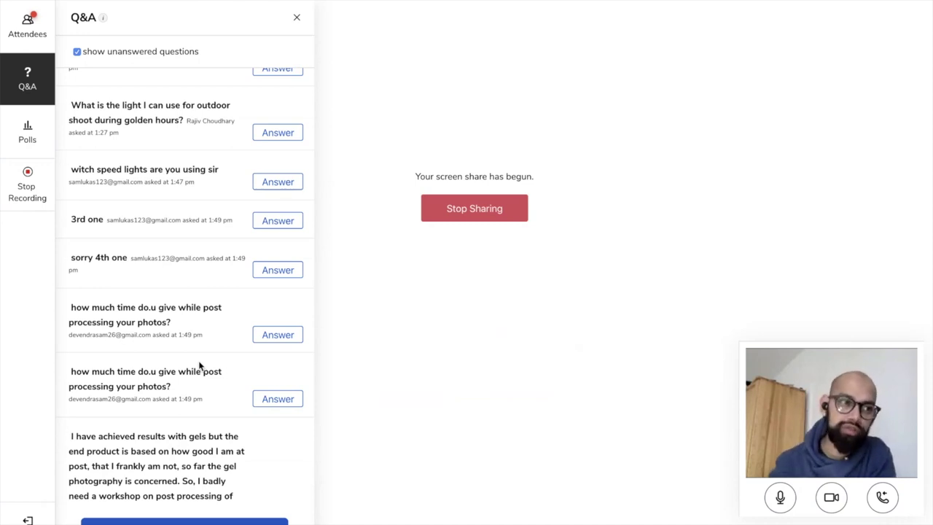
scroll(200, 367, "down", 2)
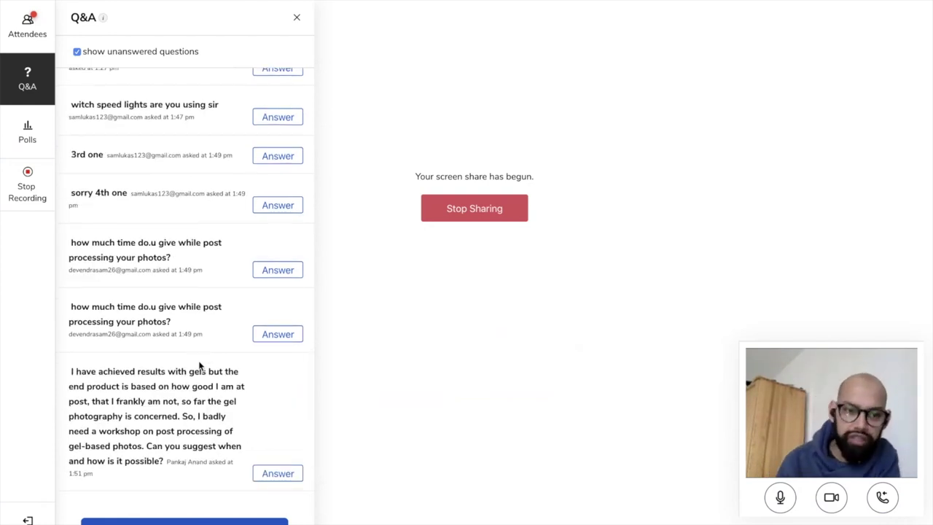
scroll(200, 366, "down", 1)
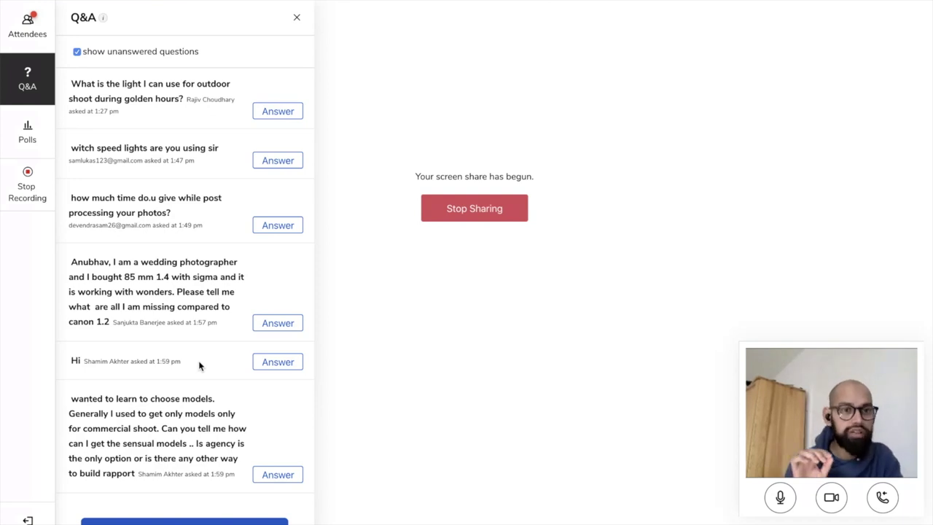
- Scroll the unanswered Q&A list to read newer questions like 'Can I ask another question?'
scroll(200, 366, "down", 1)
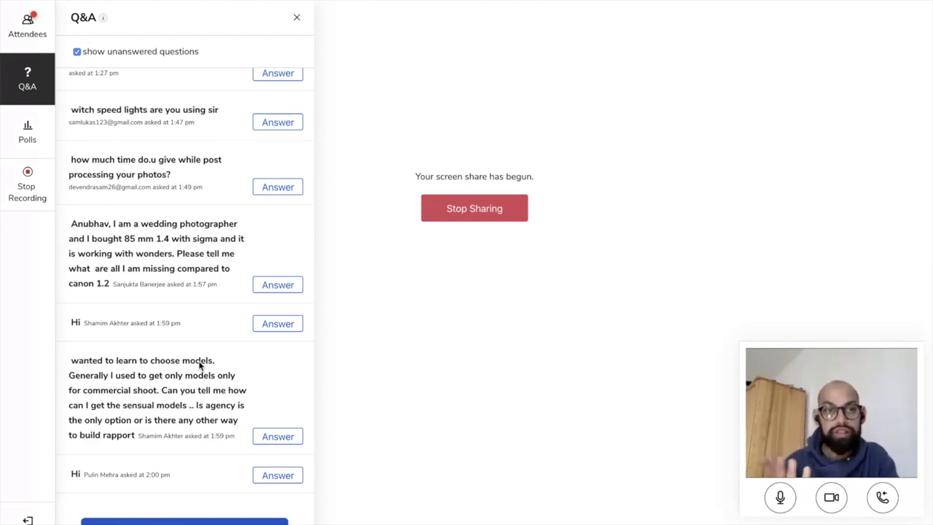
scroll(200, 367, "down", 2)
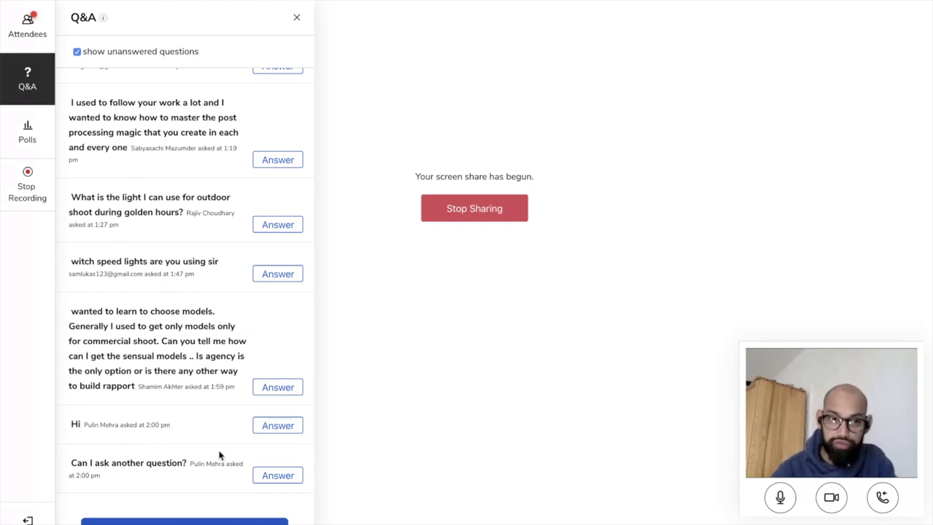
scroll(220, 455, "down", 3)
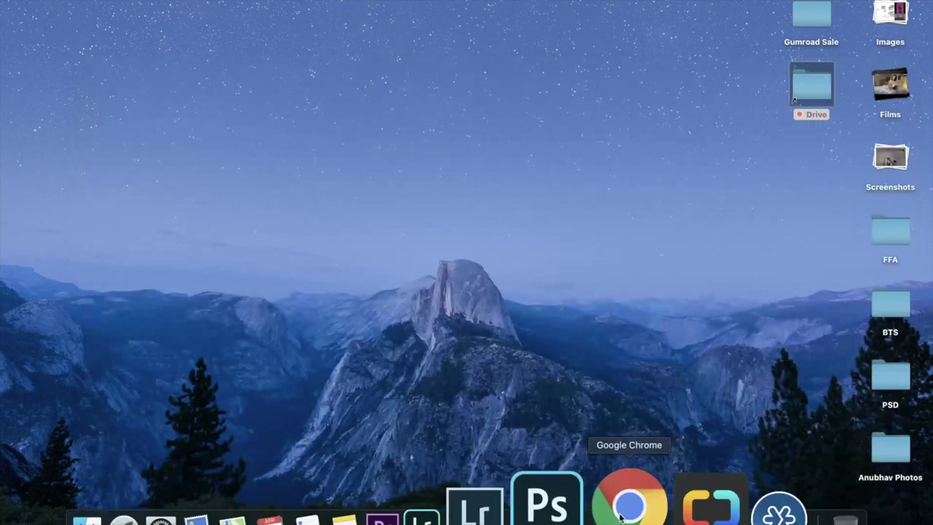
- Open Backstage - Halloween x Zosia x Simon in Chrome, rewind it to 0:00 and go full screen
left_click(623, 511)
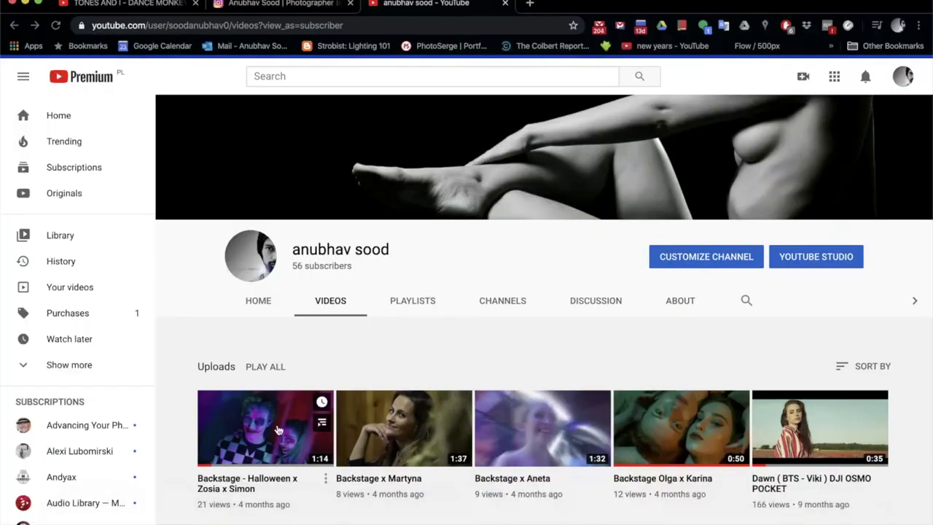
left_click(277, 430)
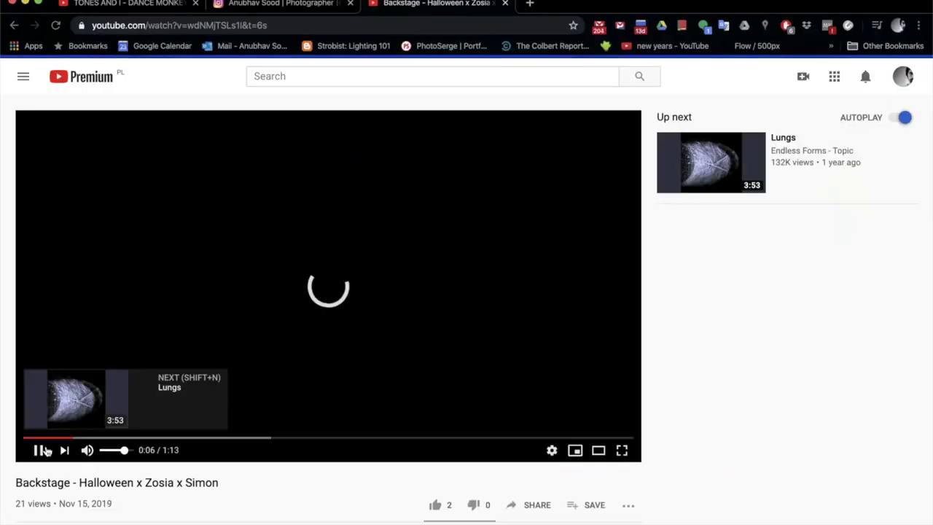
left_click(35, 447)
left_click(22, 438)
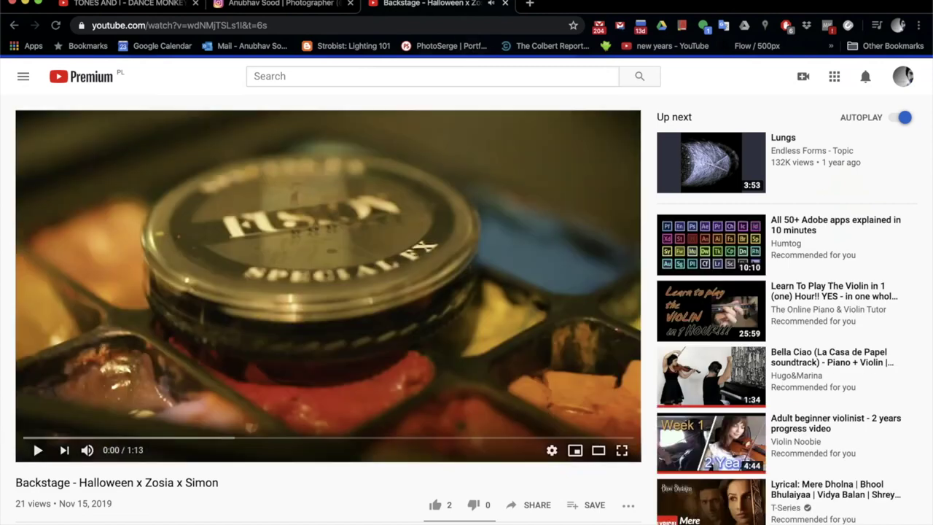
left_click(729, 0)
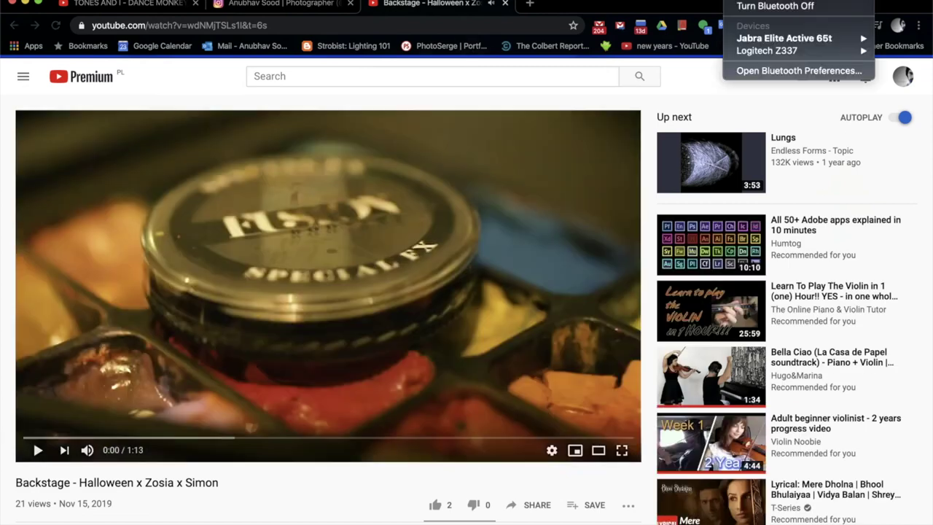
left_click(743, 7)
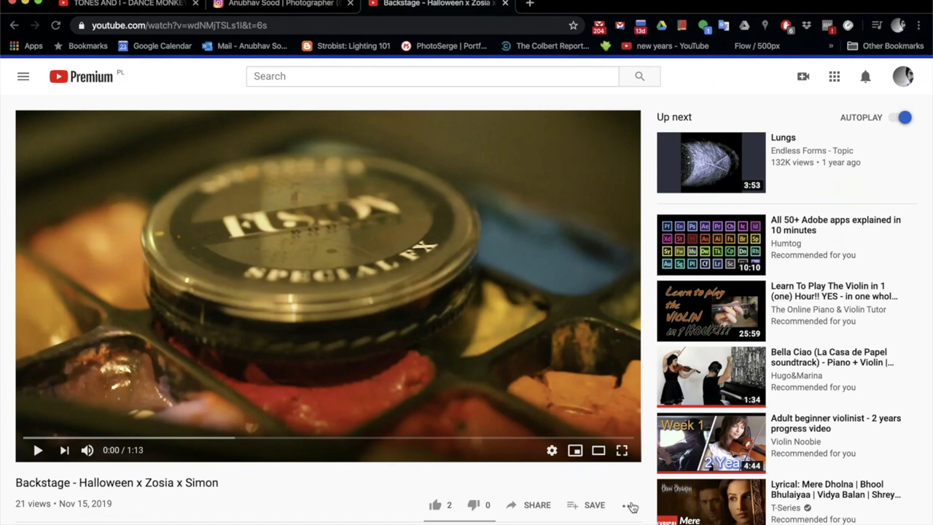
left_click(622, 450)
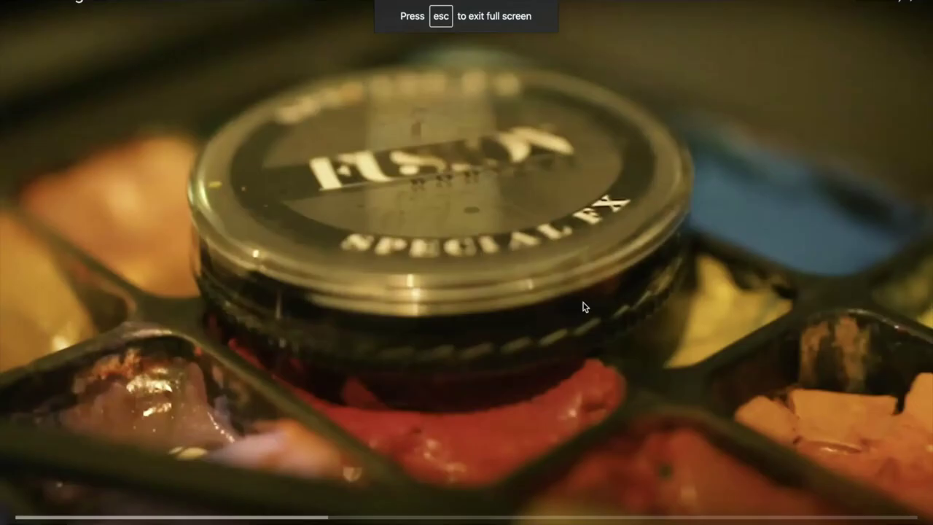
- Play the Halloween Backstage video full screen to its closing credits, then exit full screen
left_click(543, 274)
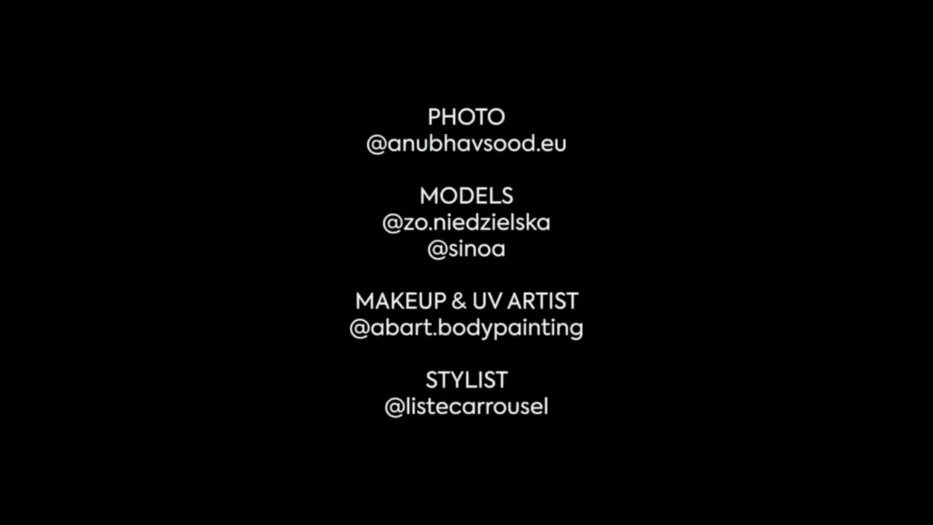
key("Escape")
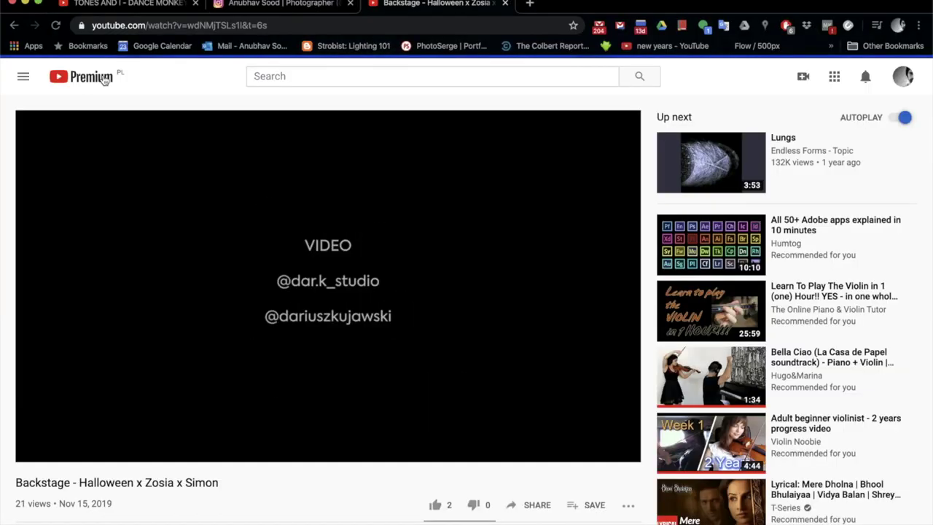
- Pause the video near its end, return to the webinar and connect the Jabra Elite headset
left_click(271, 240)
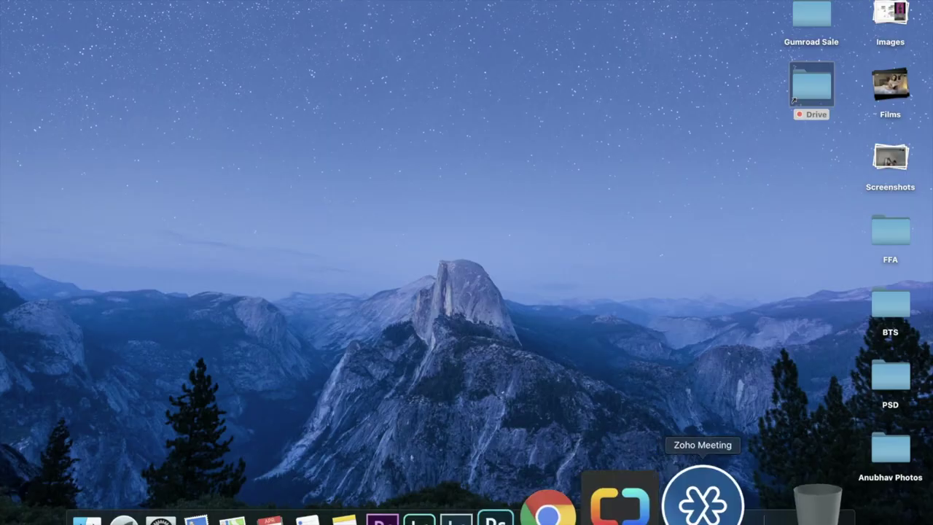
left_click(702, 503)
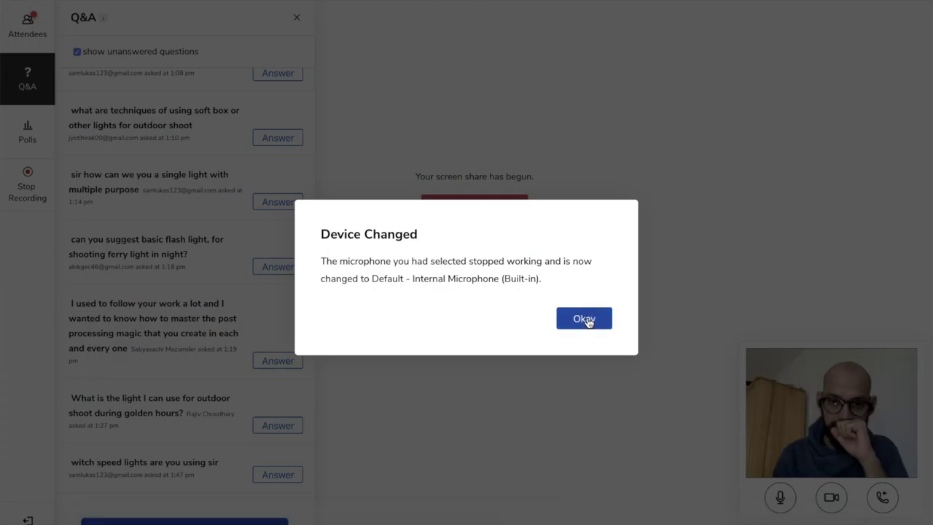
left_click(733, 0)
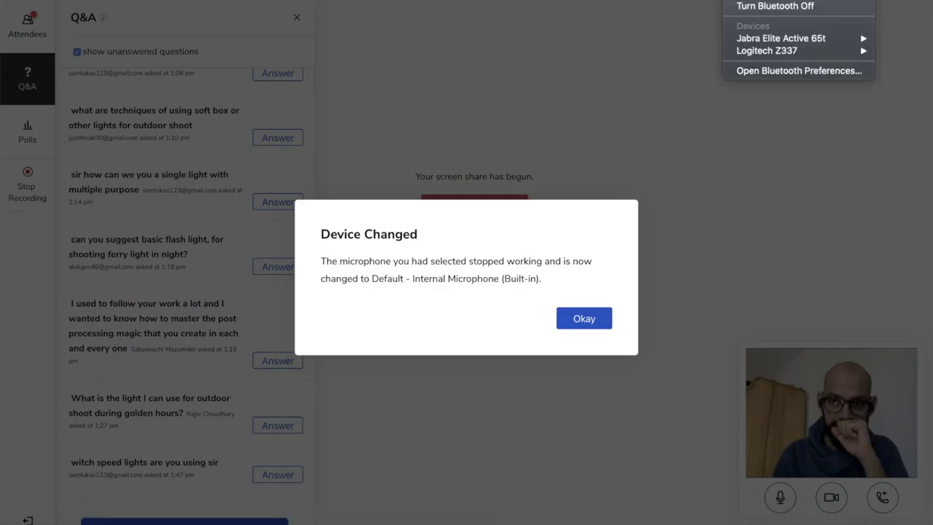
mouse_move(763, 38)
left_click(684, 40)
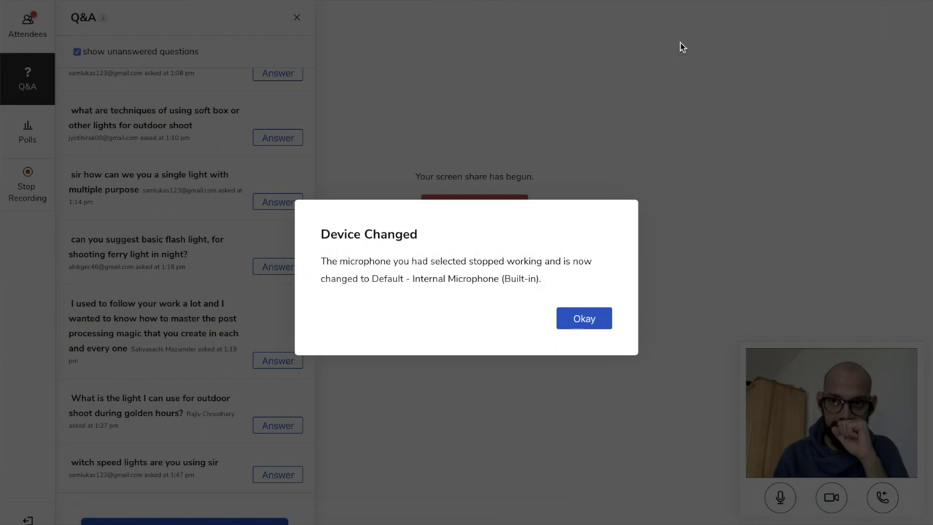
- Set the webinar microphone to Jabra Elite Active 65t (Bluetooth) and confirm the audio settings
left_click(585, 326)
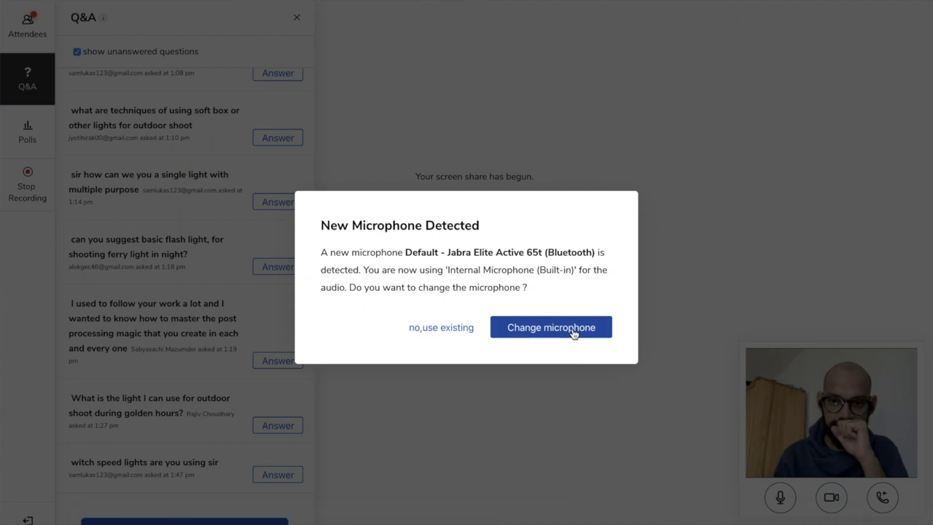
left_click(573, 333)
left_click(533, 354)
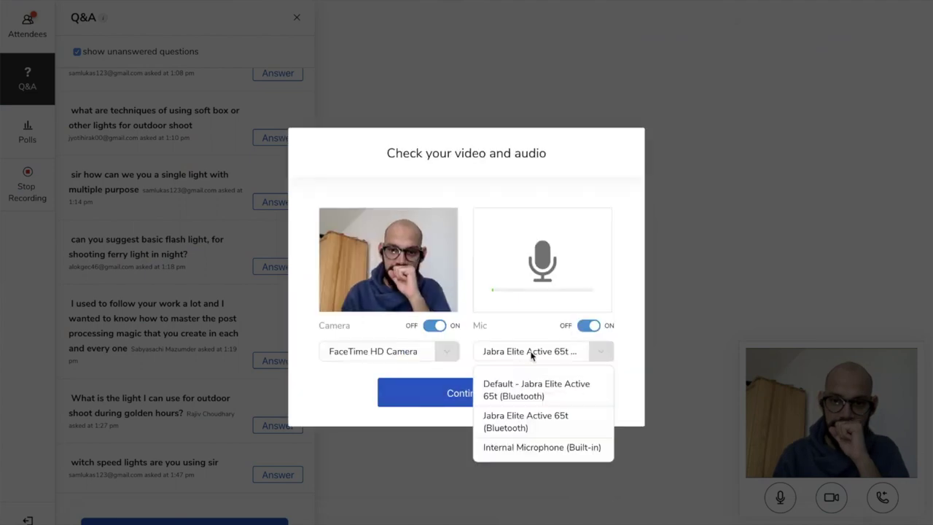
left_click(508, 419)
left_click(480, 392)
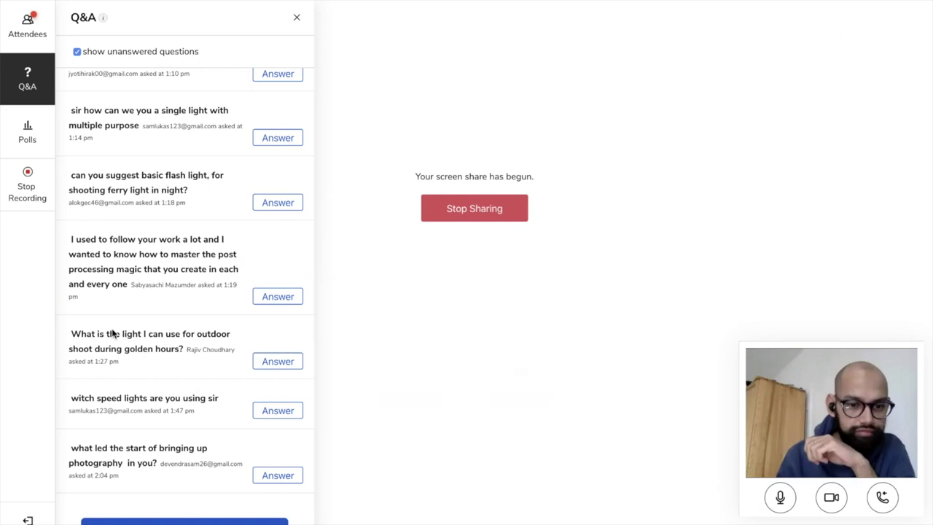
scroll(167, 240, "up", 10)
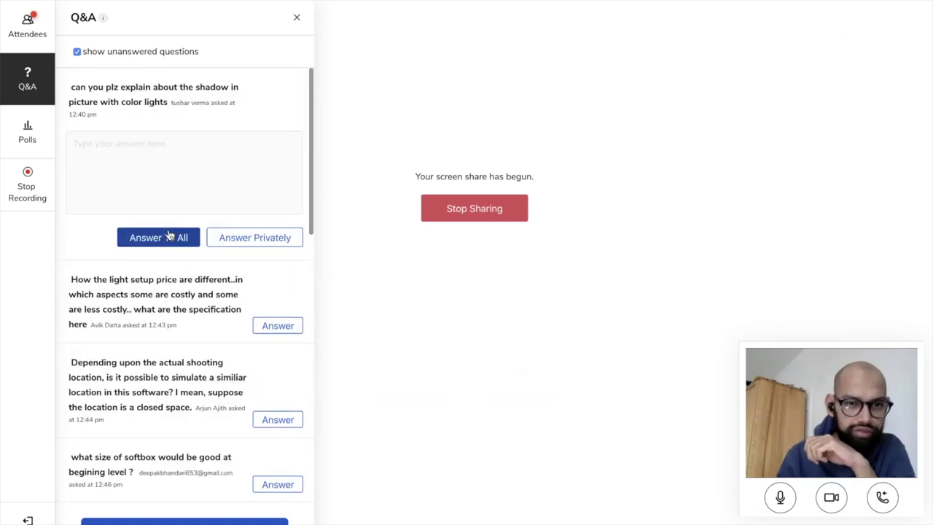
scroll(169, 234, "down", 10)
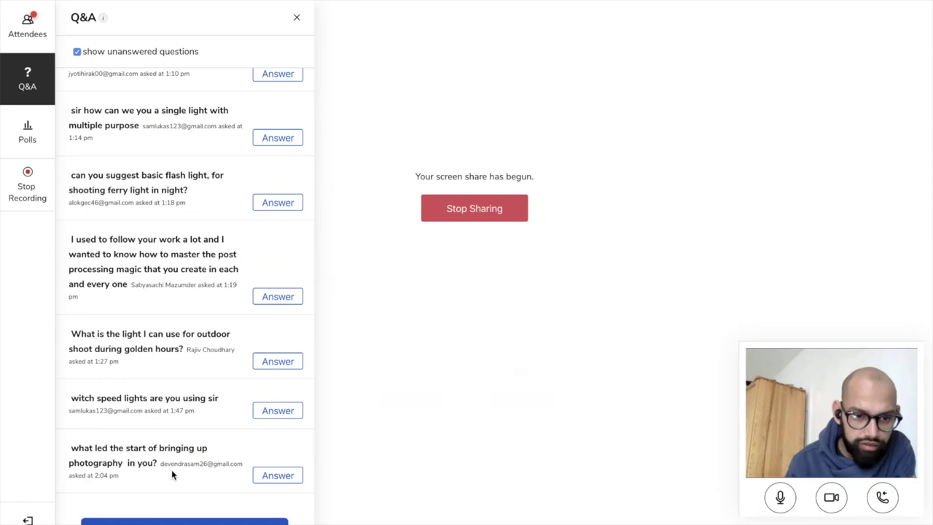
left_click(291, 486)
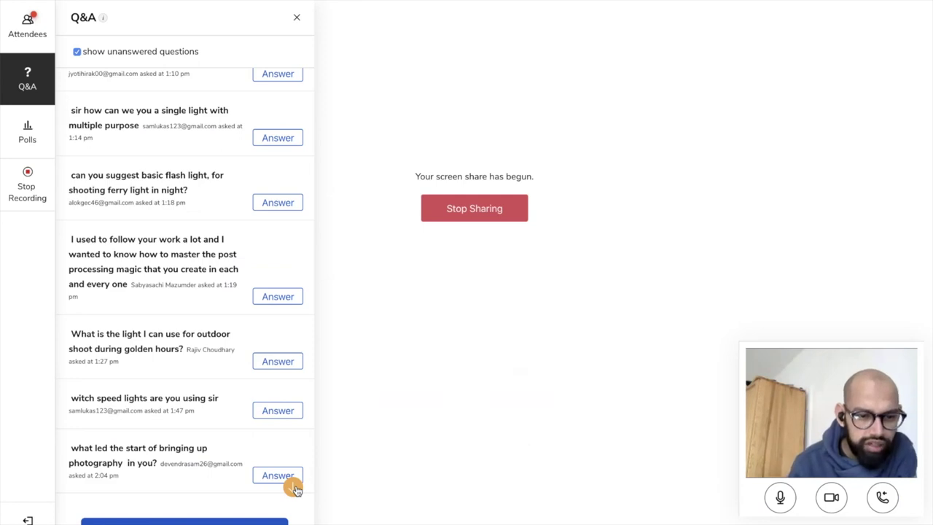
- Scroll the unanswered Q&A list down to the new question about video software
scroll(292, 481, "down", 2)
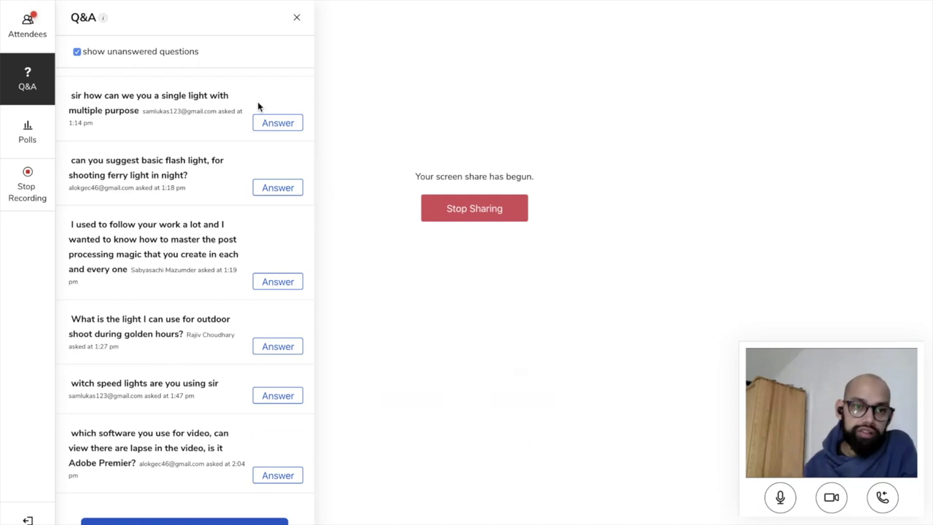
- Scroll down to the 2:06 pm photography-career question and the 'Hi I'm from Russia' greeting
scroll(258, 106, "down", 2)
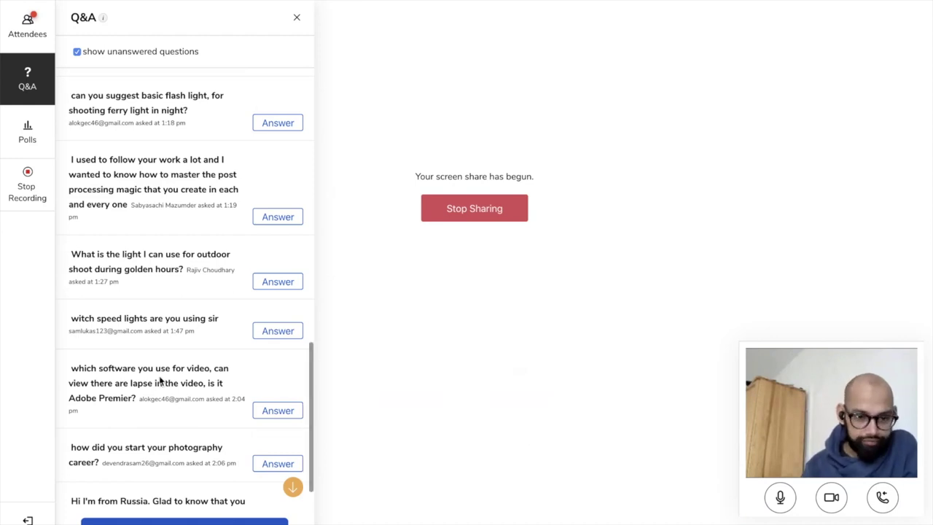
scroll(160, 380, "down", 1)
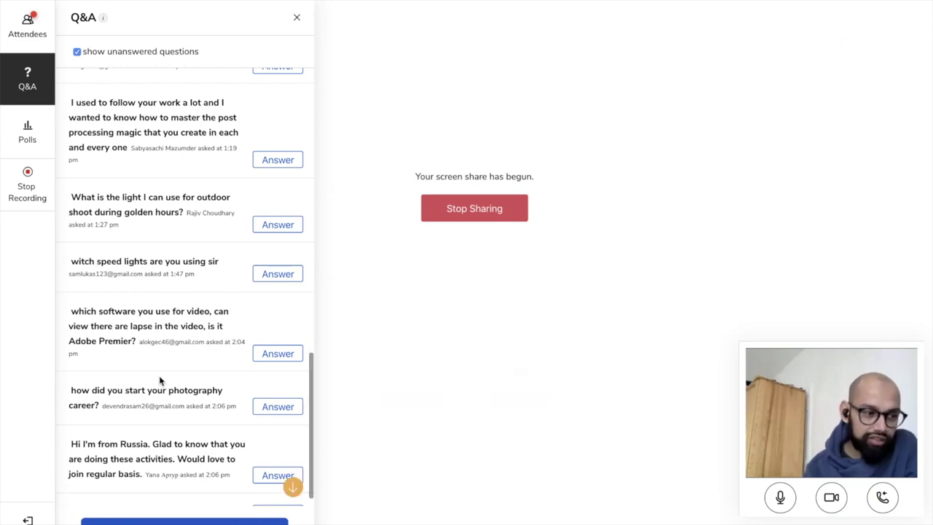
- Scroll down to the 2:07–2:08 pm portrait questions and the Dehradun photography society message
scroll(229, 465, "down", 2)
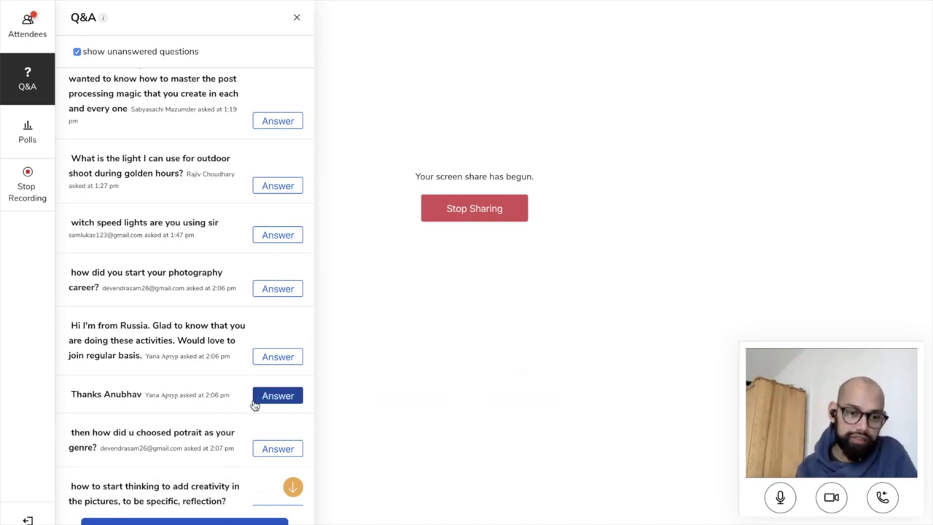
scroll(105, 405, "down", 1)
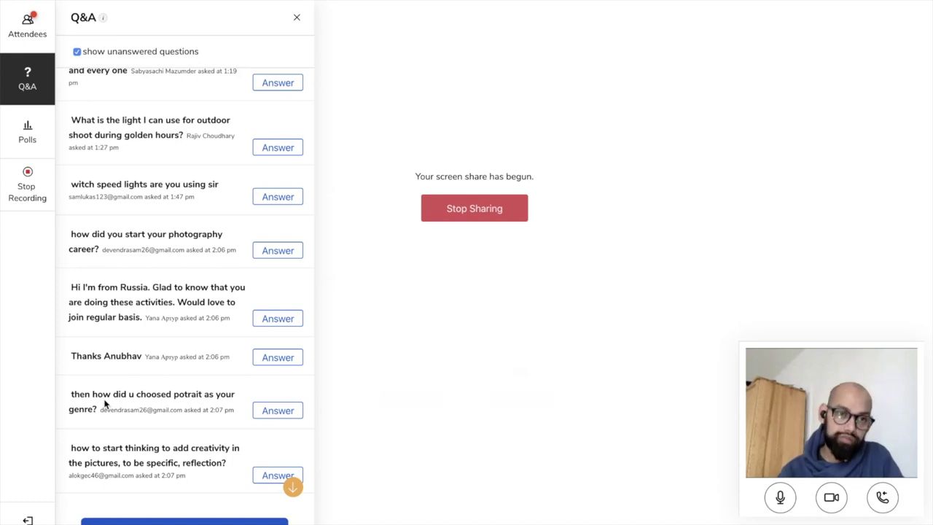
scroll(104, 405, "down", 2)
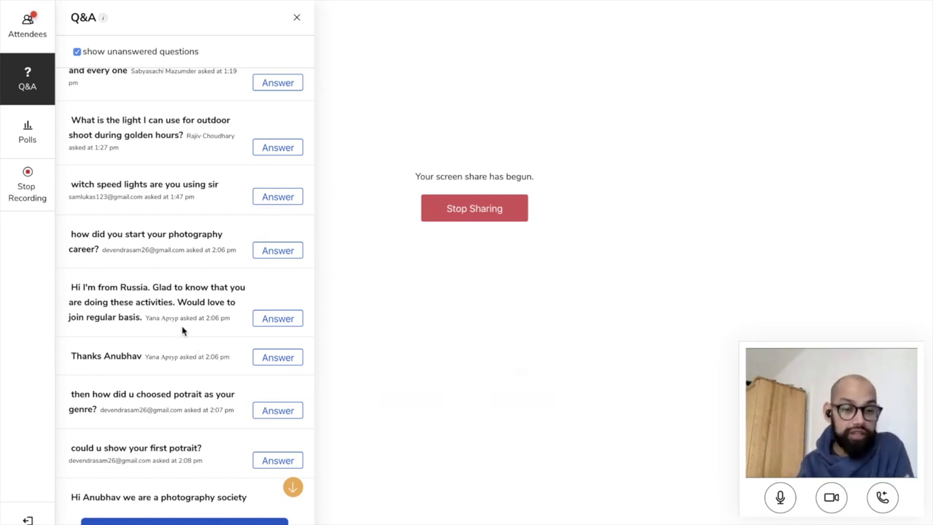
scroll(182, 332, "down", 3)
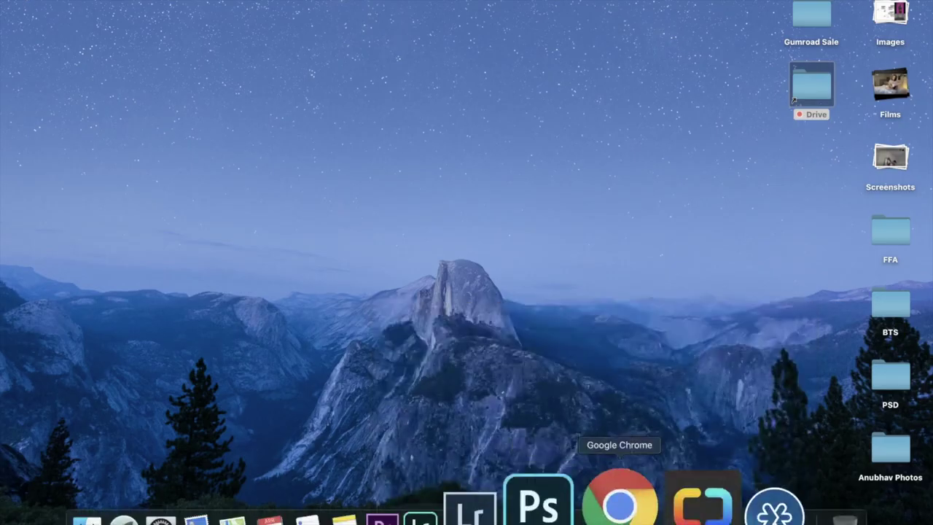
- Switch to the browser's Instagram profile tab and show the photo posts instead of videos
left_click(620, 500)
left_click(299, 6)
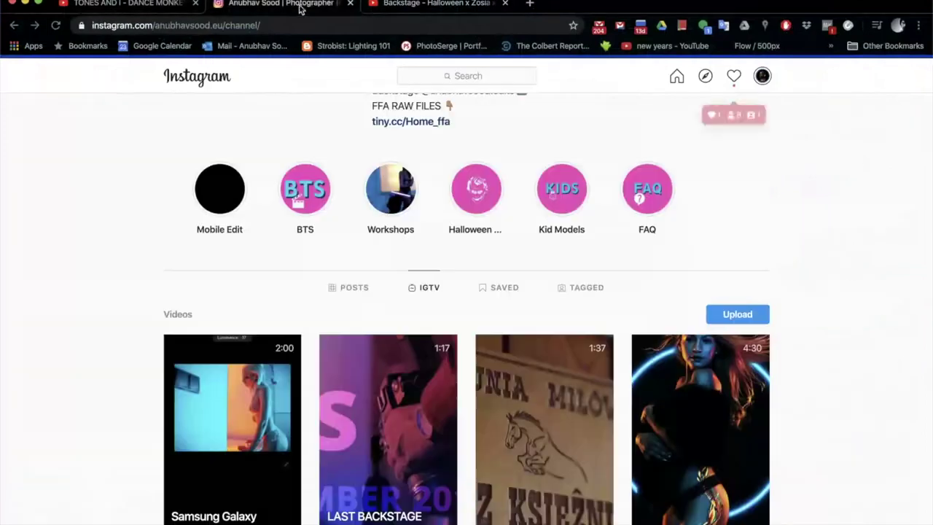
scroll(464, 387, "down", 10)
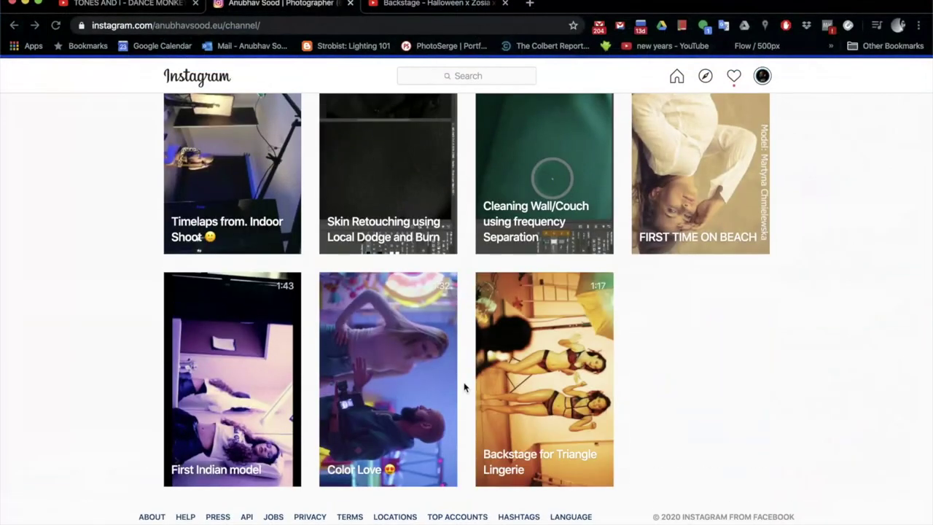
scroll(354, 204, "up", 10)
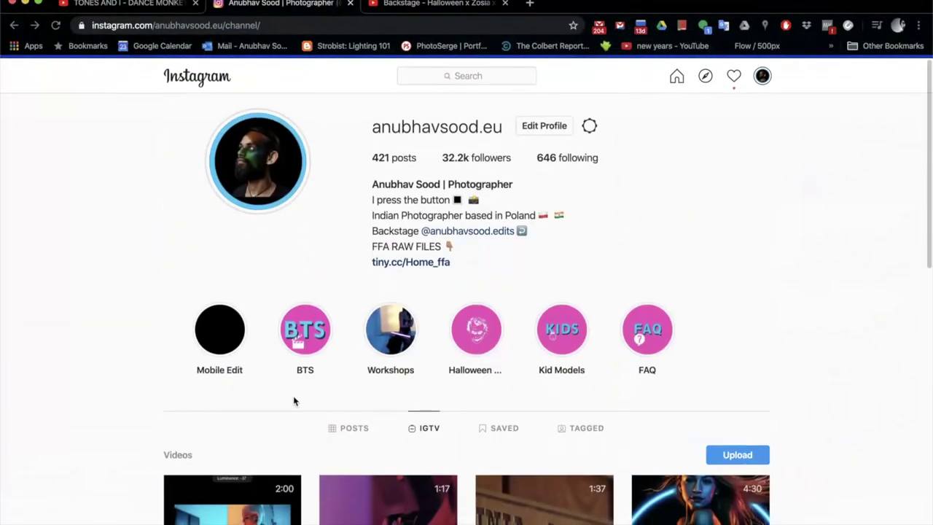
left_click(355, 428)
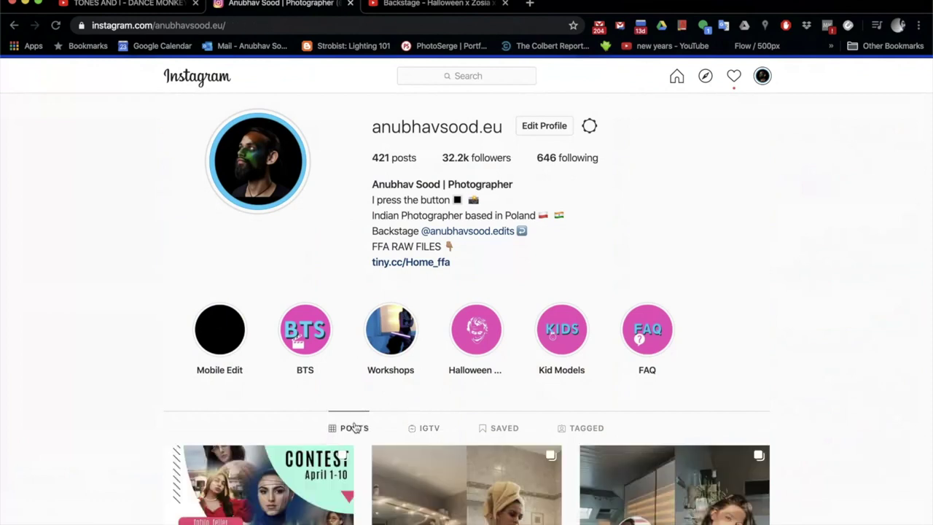
- Scroll down through the profile's portrait grid to load many more posts
scroll(354, 428, "down", 15)
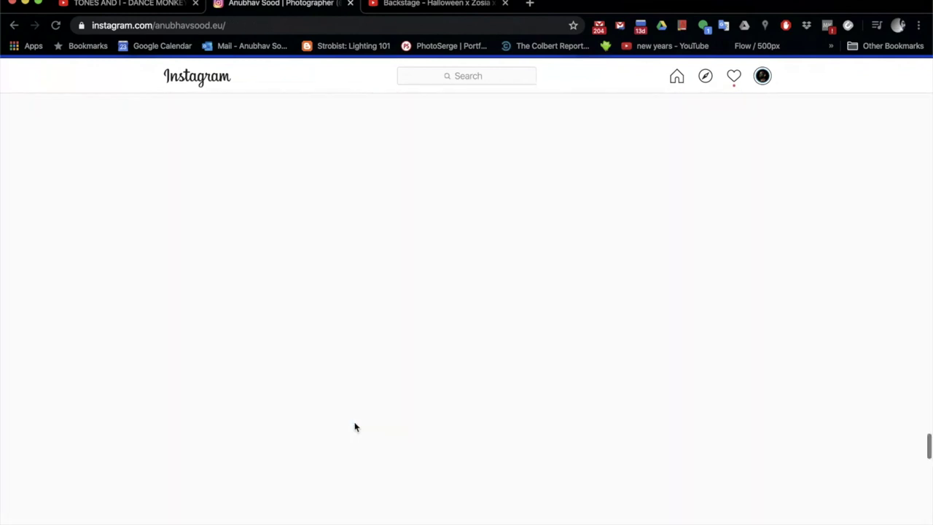
scroll(354, 428, "down", 5)
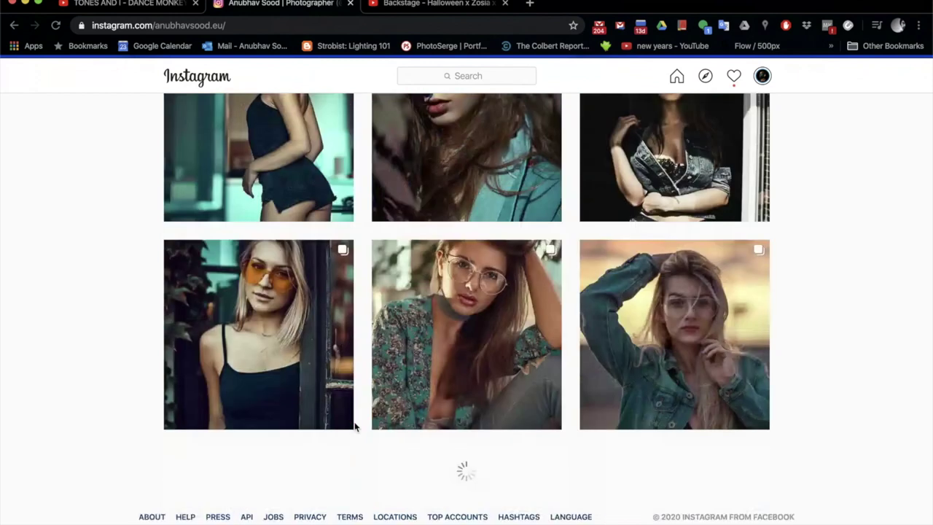
scroll(355, 427, "down", 5)
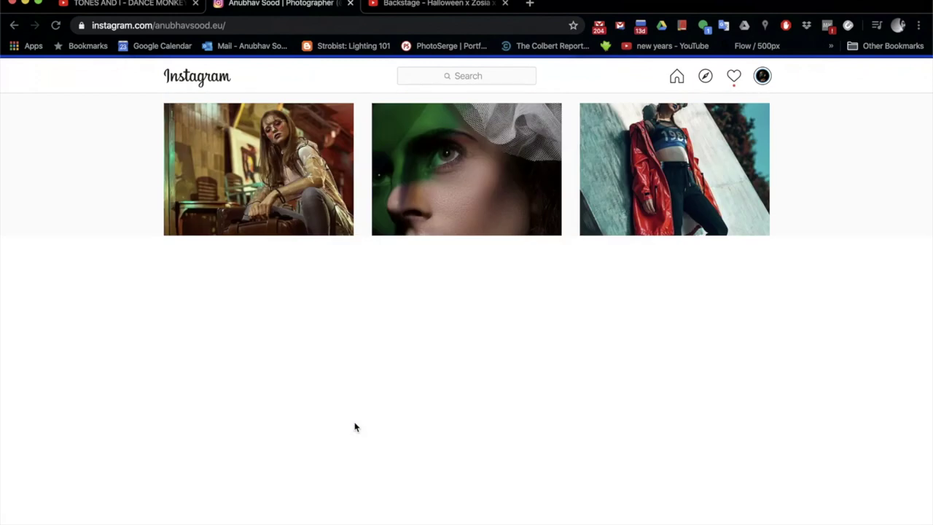
scroll(355, 427, "down", 1)
scroll(355, 428, "down", 1)
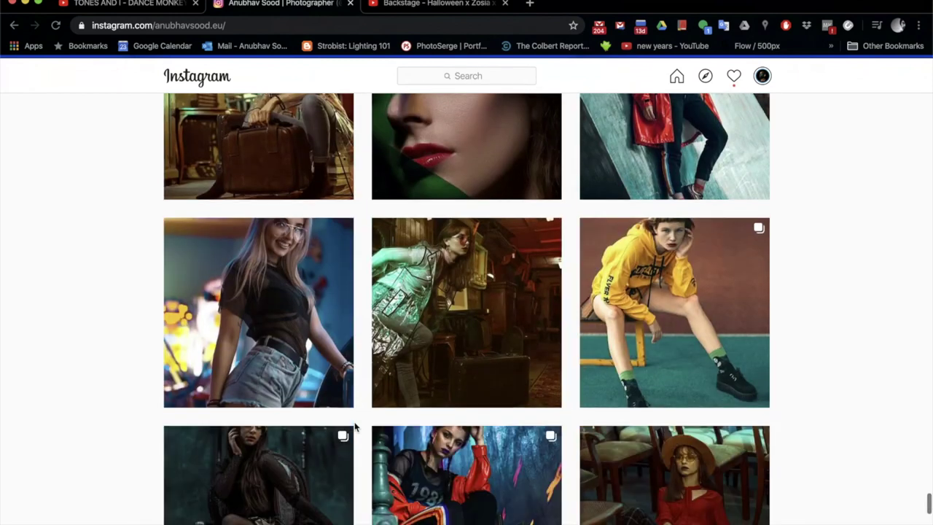
scroll(355, 427, "down", 10)
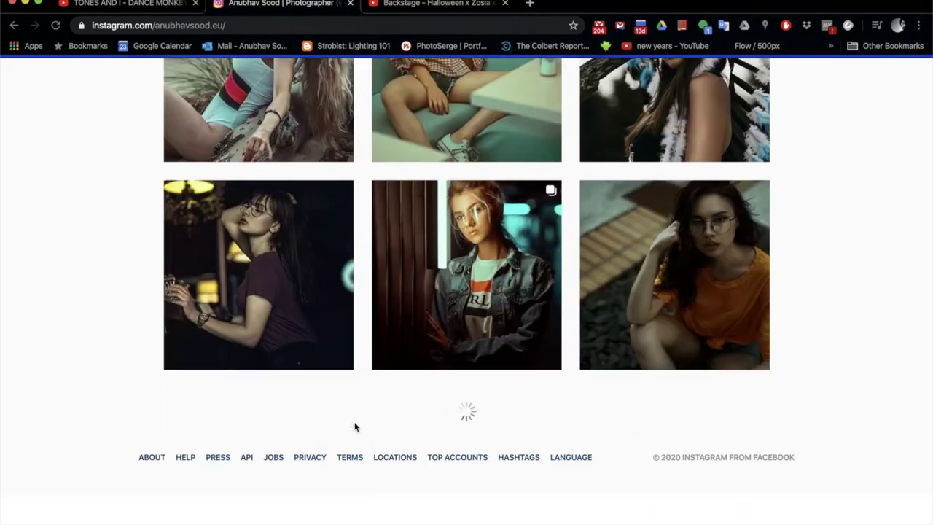
scroll(355, 427, "down", 3)
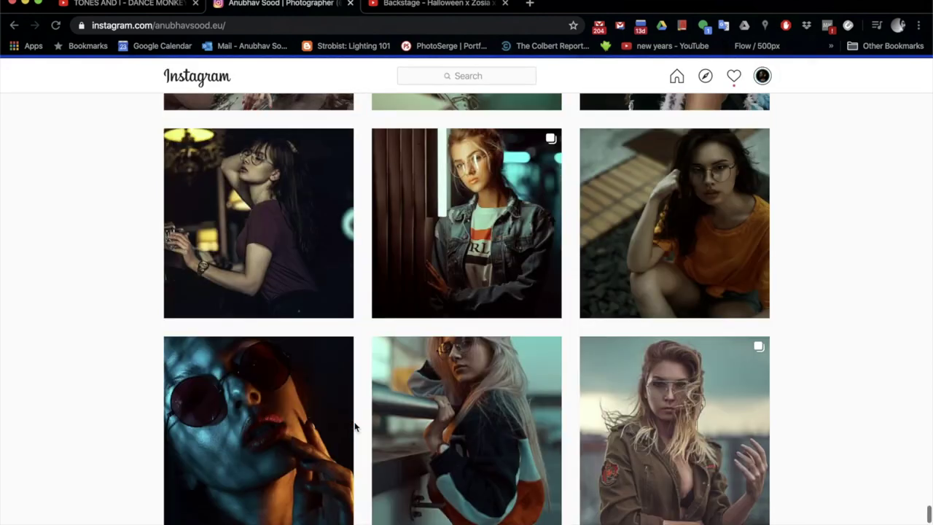
scroll(355, 428, "down", 5)
scroll(355, 427, "down", 5)
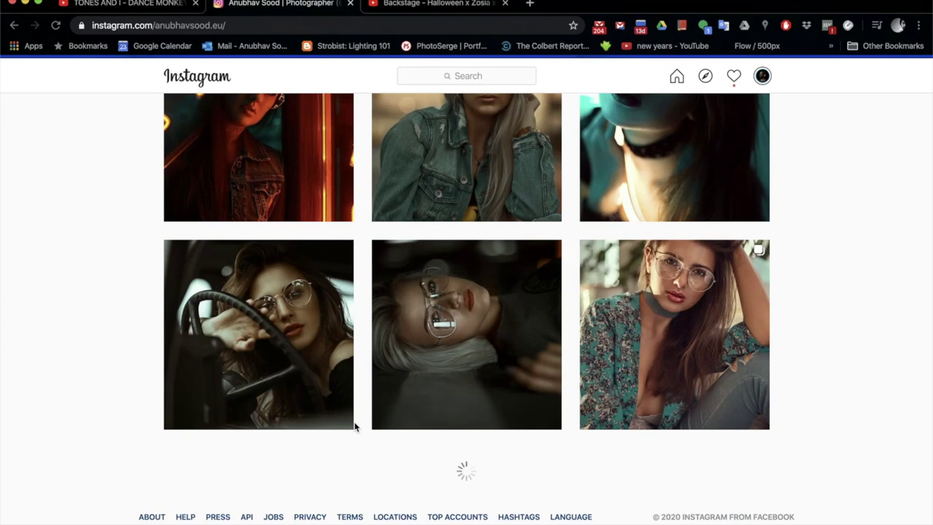
scroll(355, 427, "down", 5)
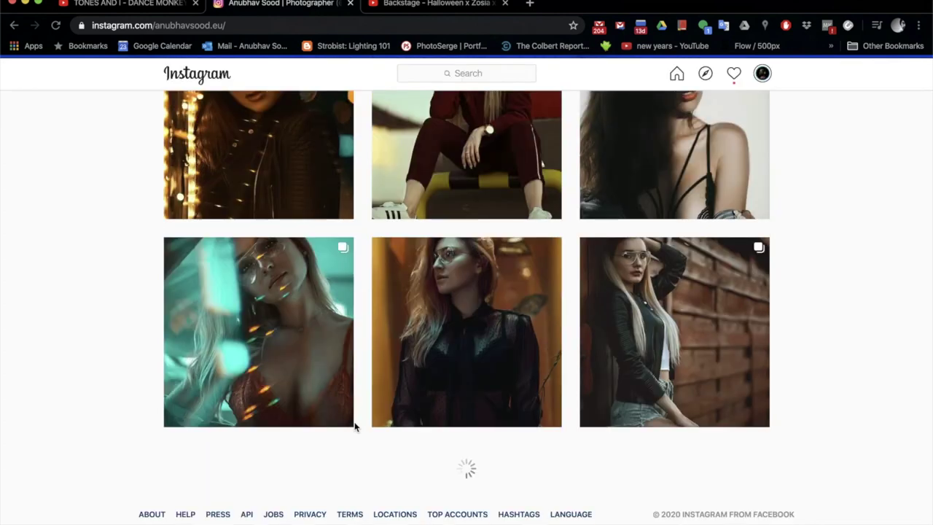
scroll(355, 427, "down", 5)
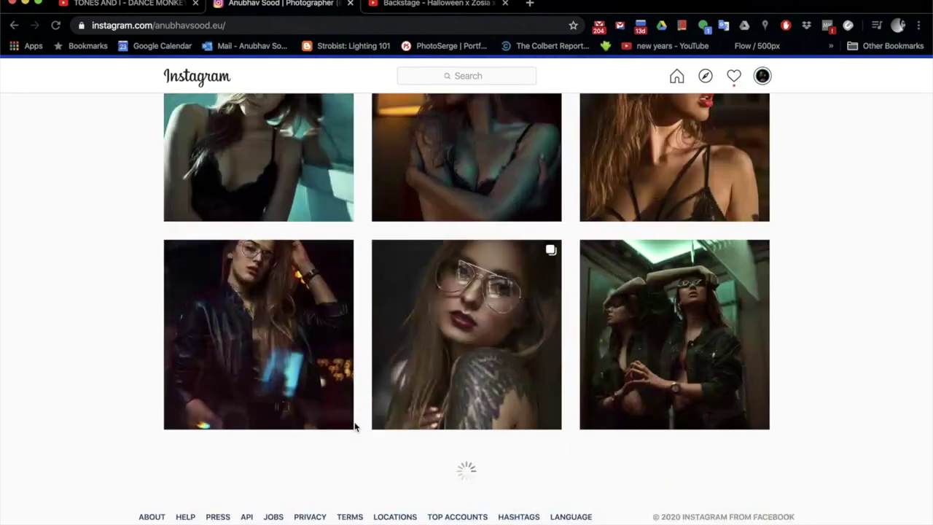
scroll(355, 427, "down", 5)
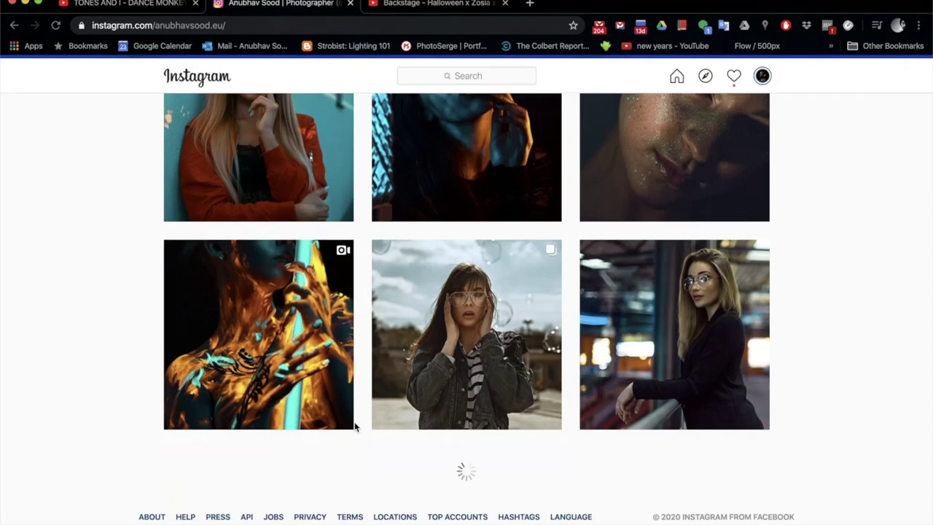
scroll(355, 427, "down", 5)
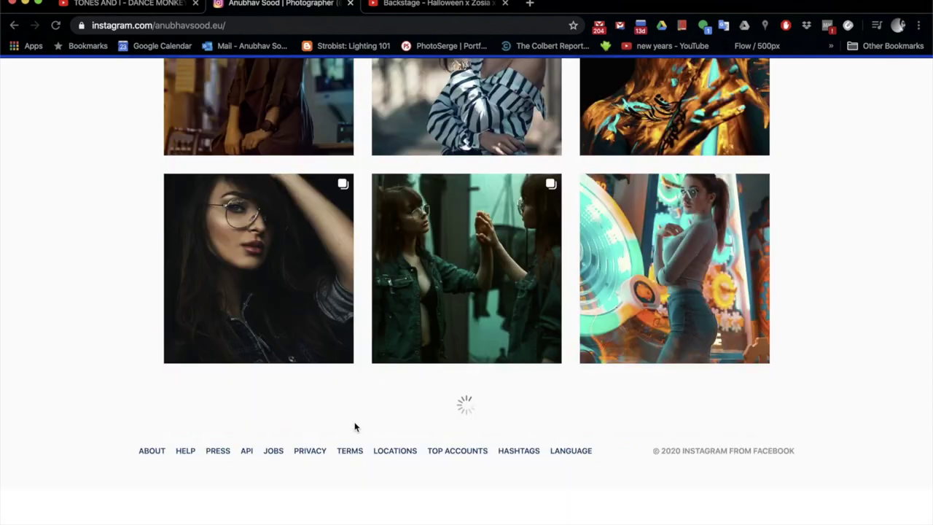
scroll(356, 428, "down", 5)
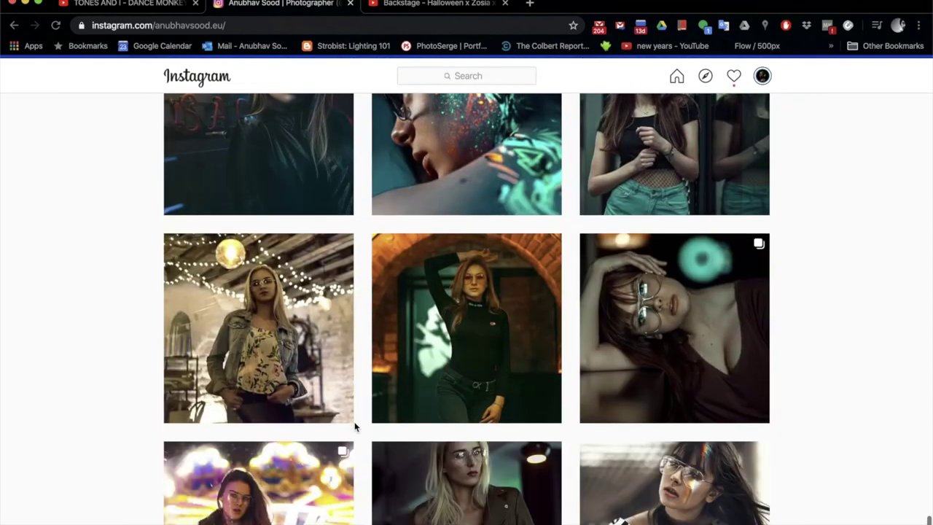
scroll(355, 427, "down", 5)
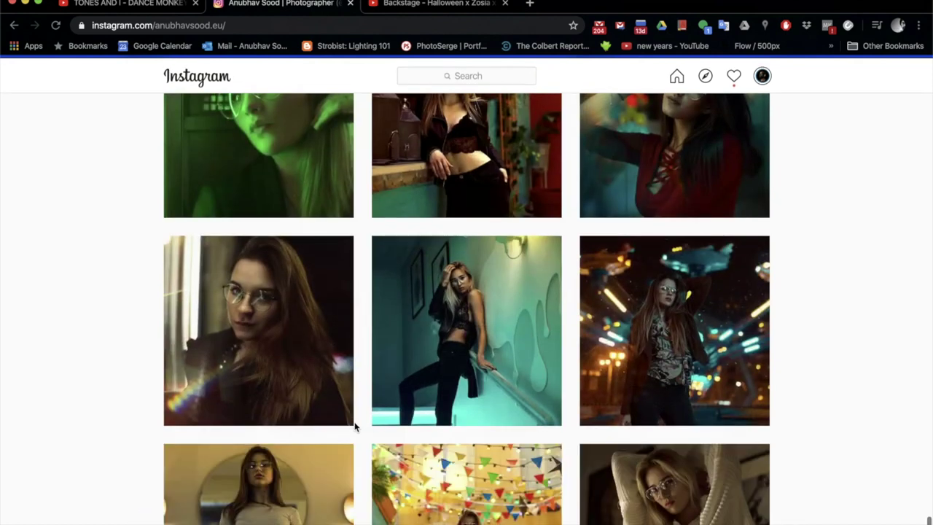
scroll(355, 427, "down", 5)
scroll(355, 427, "down", 2)
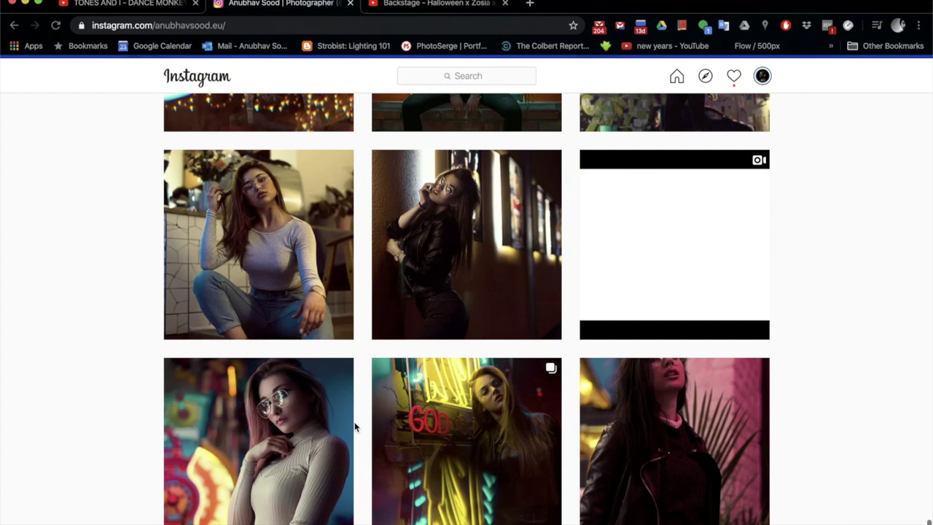
scroll(355, 427, "down", 5)
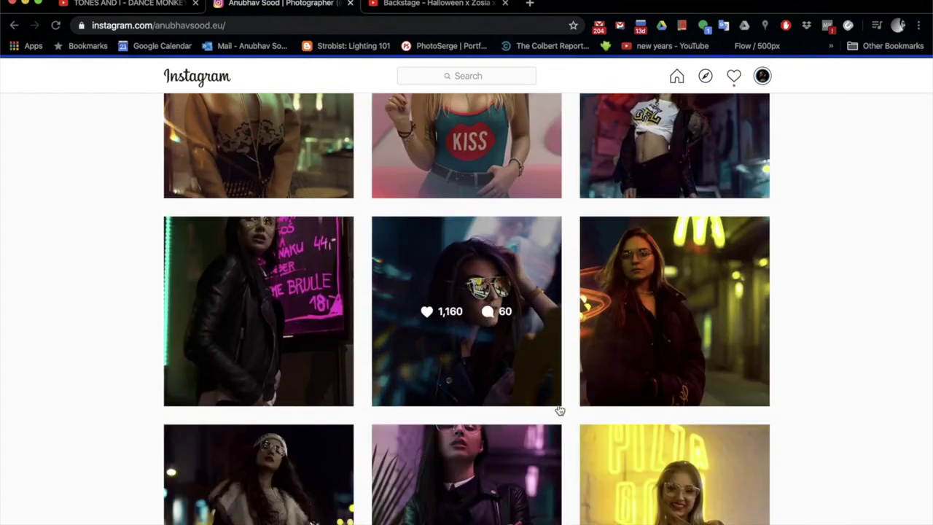
scroll(578, 490, "down", 5)
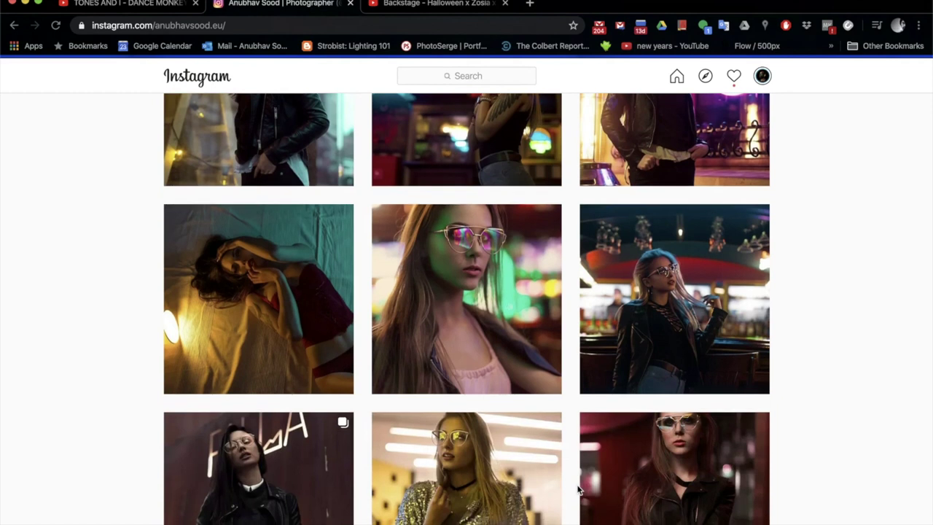
scroll(578, 490, "down", 5)
scroll(579, 490, "down", 5)
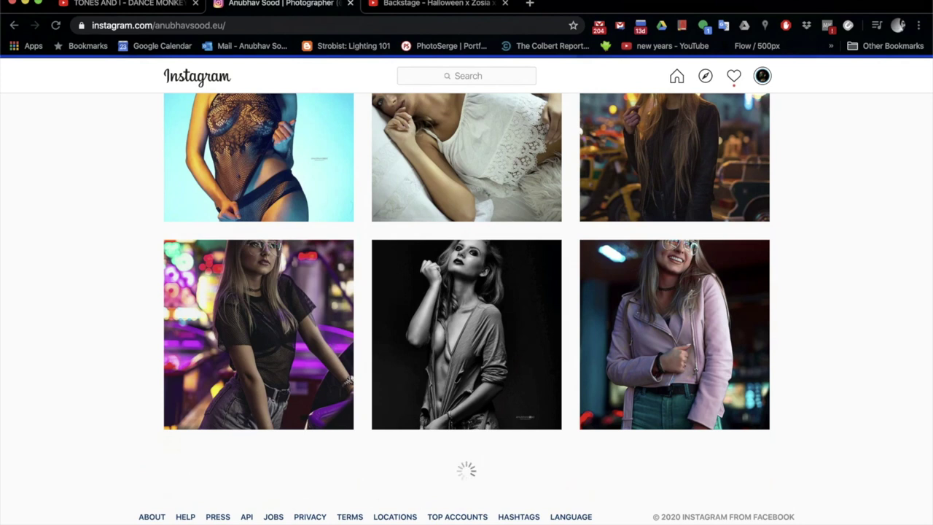
- Return to Zoho Meeting from the Dock and review the unanswered Q&A questions
mouse_move(688, 503)
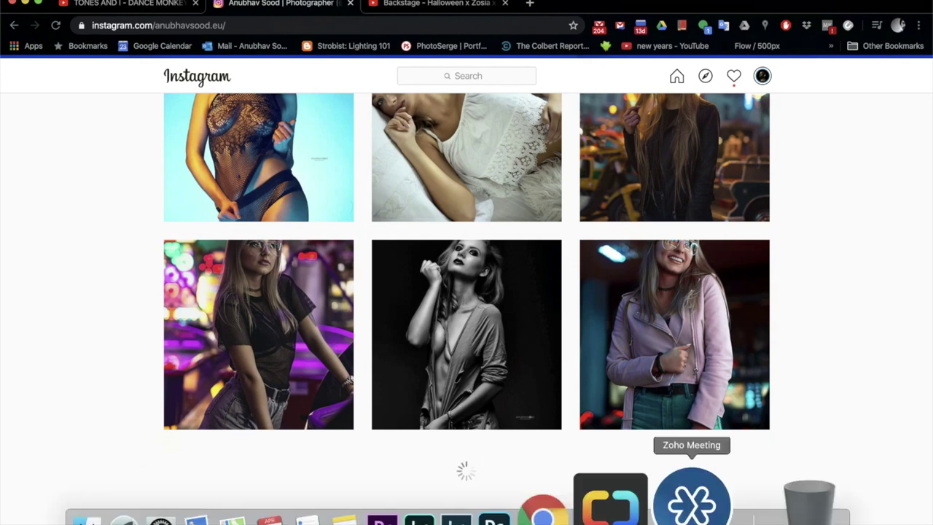
left_click(693, 503)
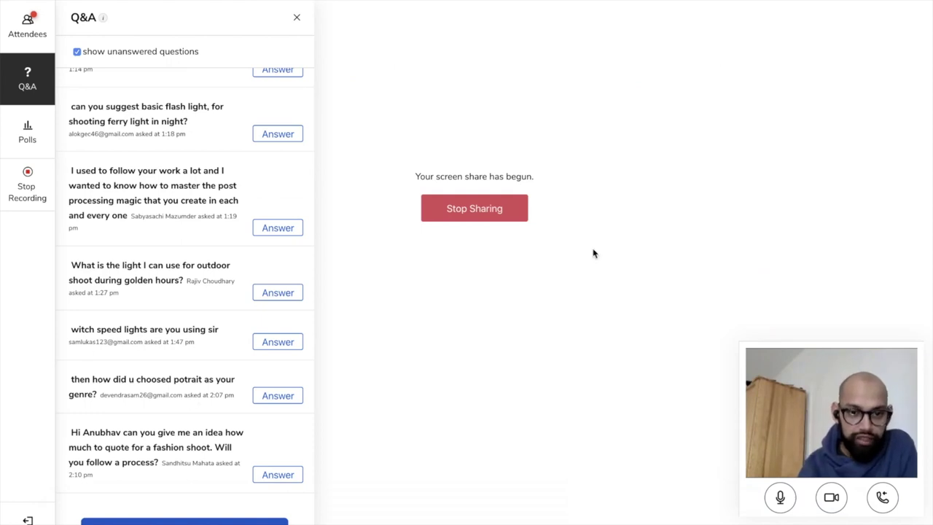
scroll(162, 377, "up", 1)
scroll(162, 377, "up", 1)
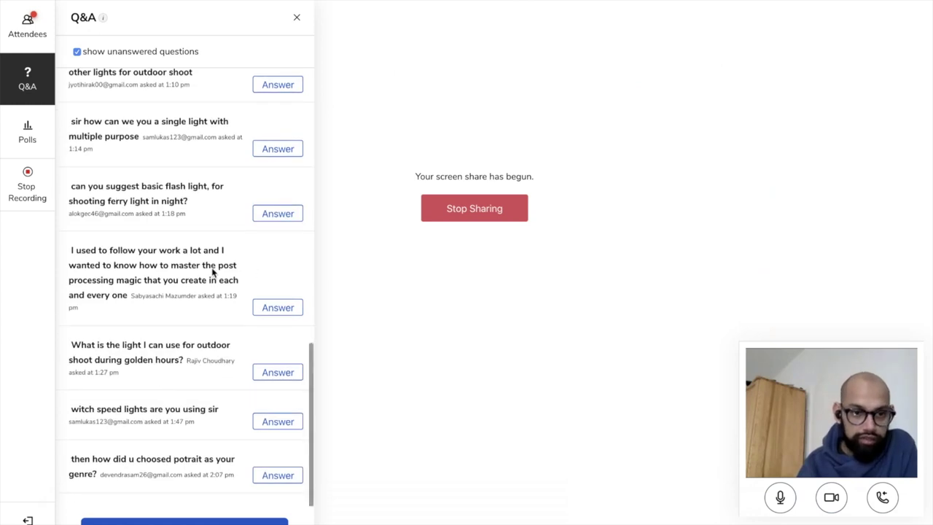
scroll(219, 277, "up", 3)
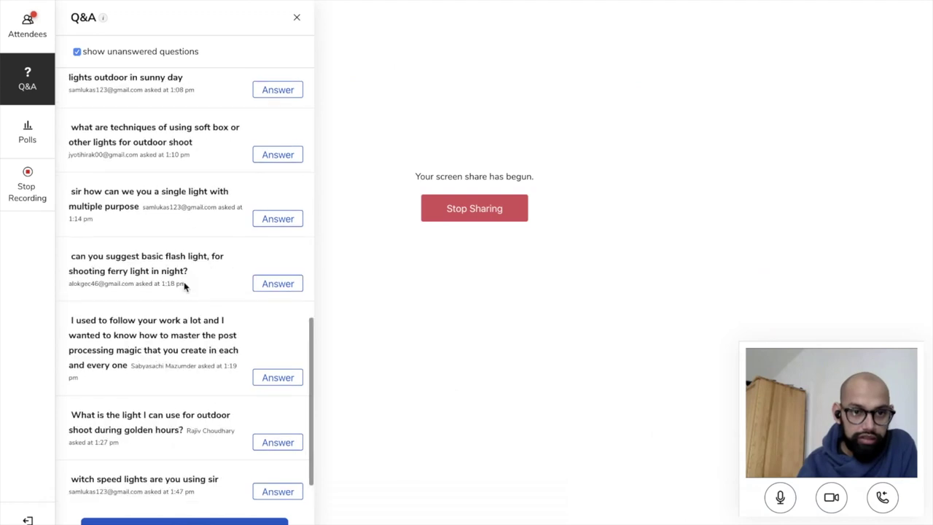
scroll(185, 286, "down", 2)
scroll(185, 287, "down", 1)
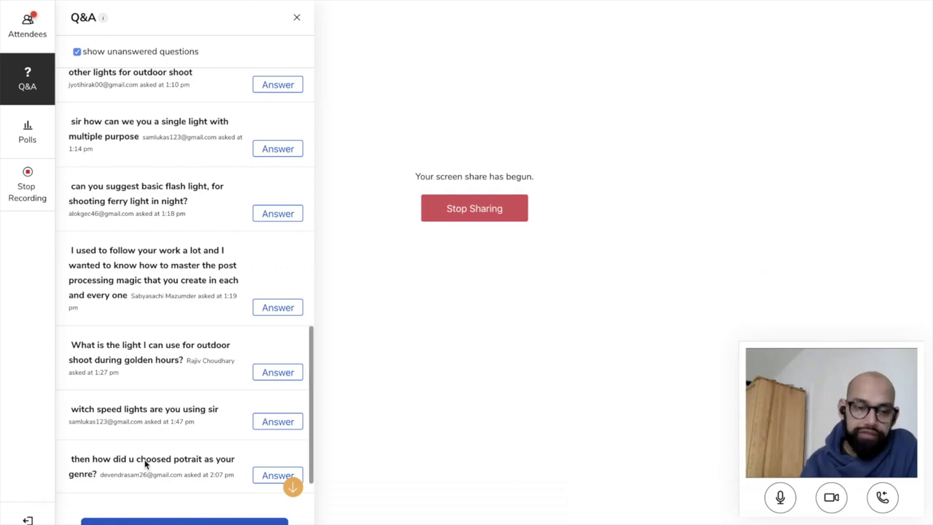
scroll(145, 464, "down", 2)
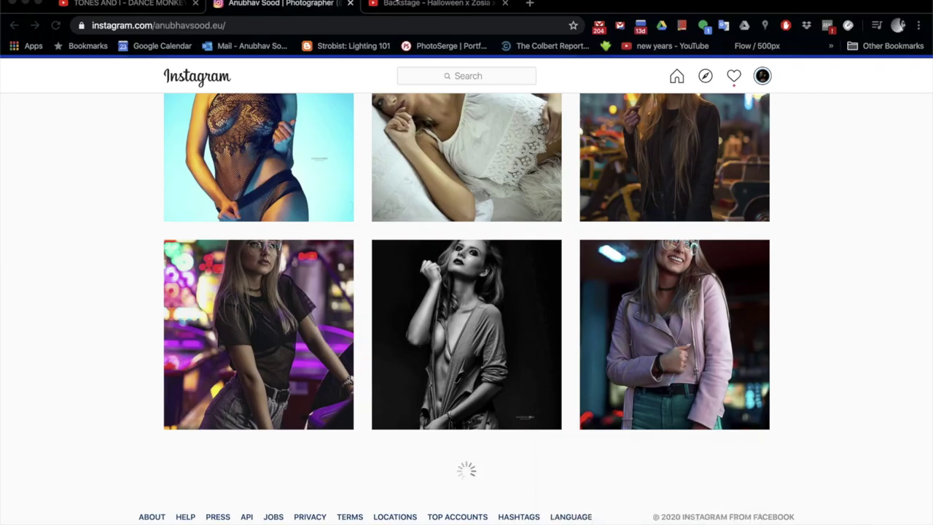
- In YouTube, go back to the channel's uploads and open the Dawn (BTS - Viki) DJI OSMO POCKET video
left_click(408, 4)
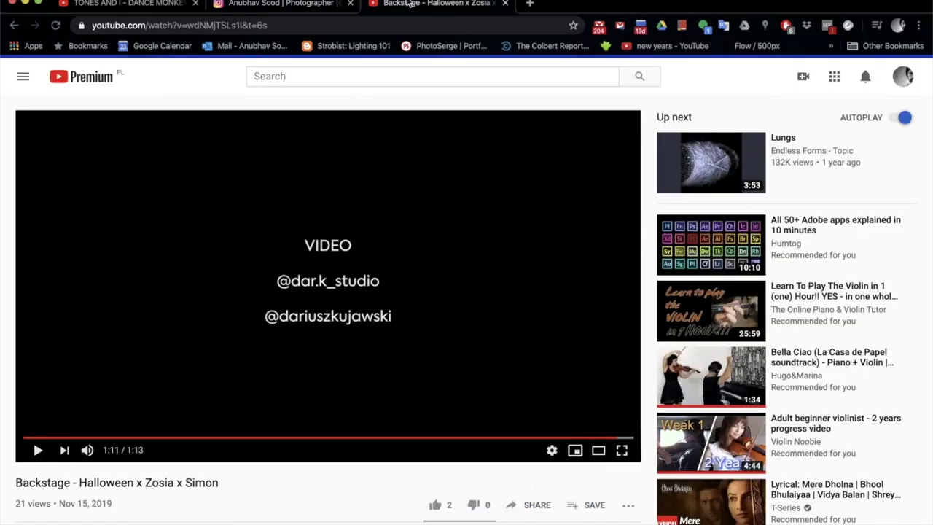
left_click(13, 26)
scroll(306, 277, "down", 2)
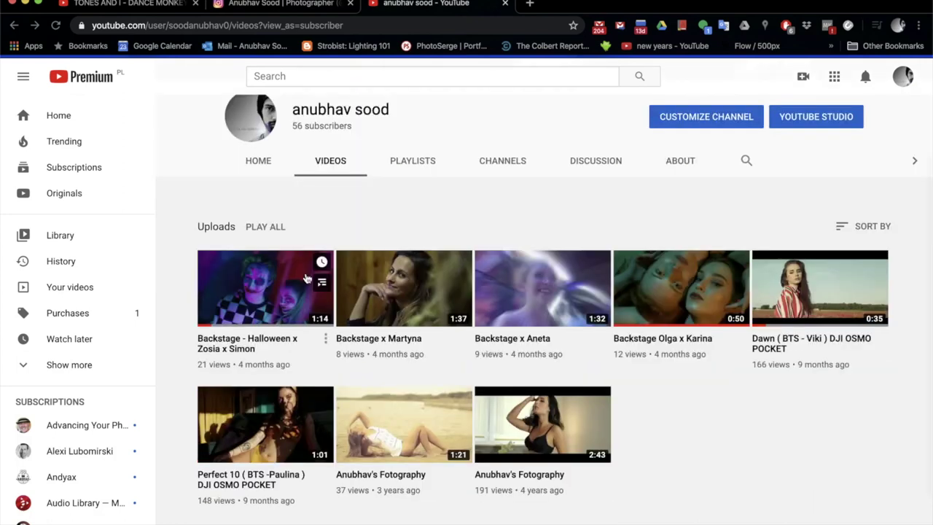
scroll(305, 277, "down", 1)
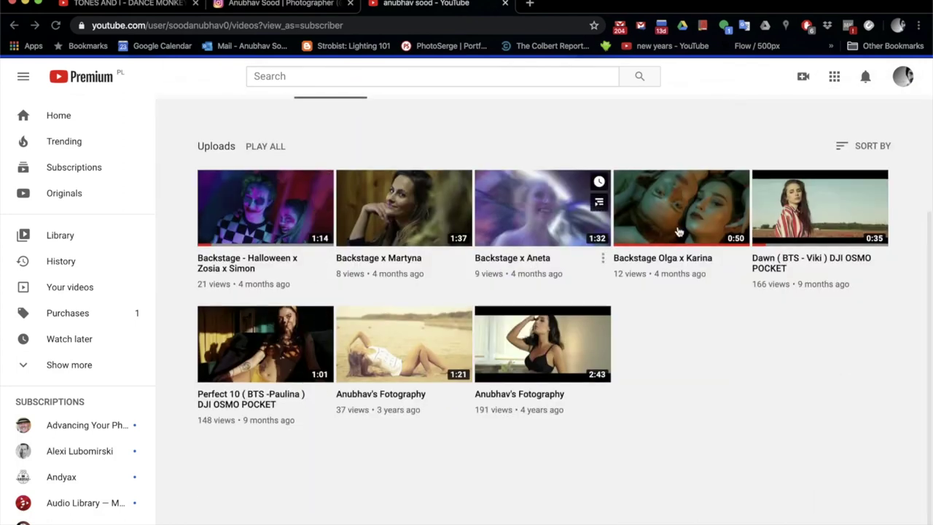
left_click(812, 219)
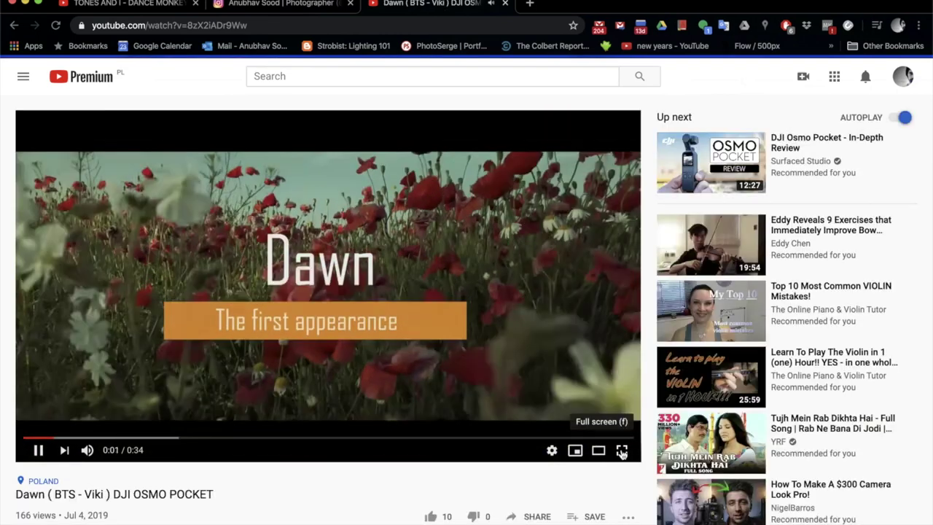
- Briefly play the video full screen, copy its share link, and hide Chrome
left_click(622, 450)
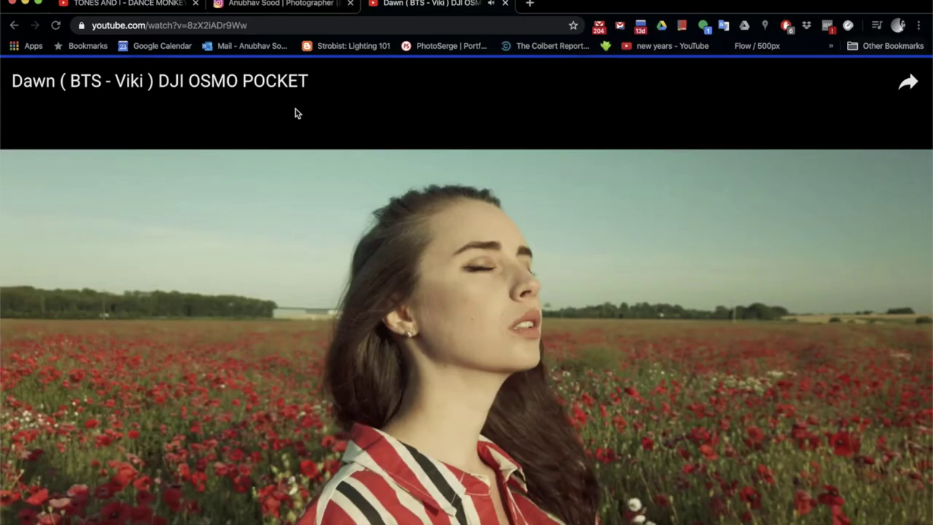
key("Escape")
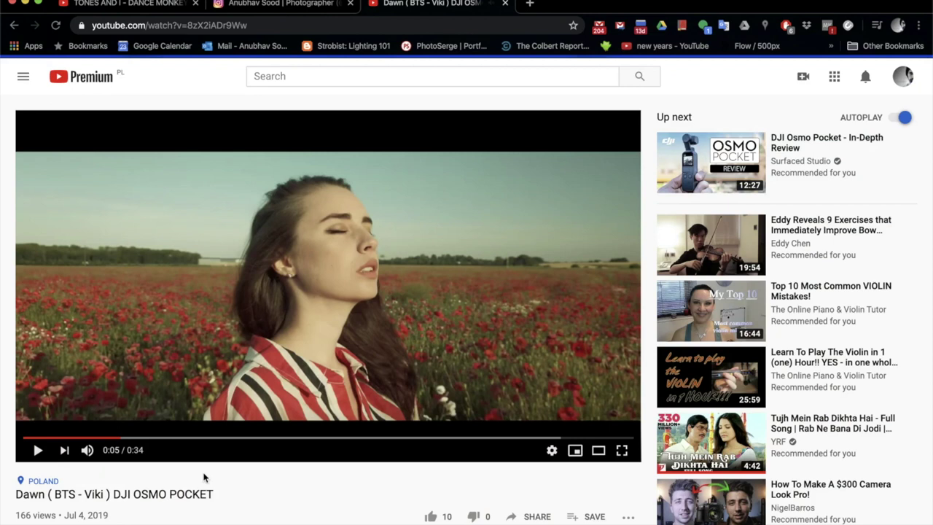
scroll(365, 466, "down", 1)
left_click(519, 440)
left_click(590, 333)
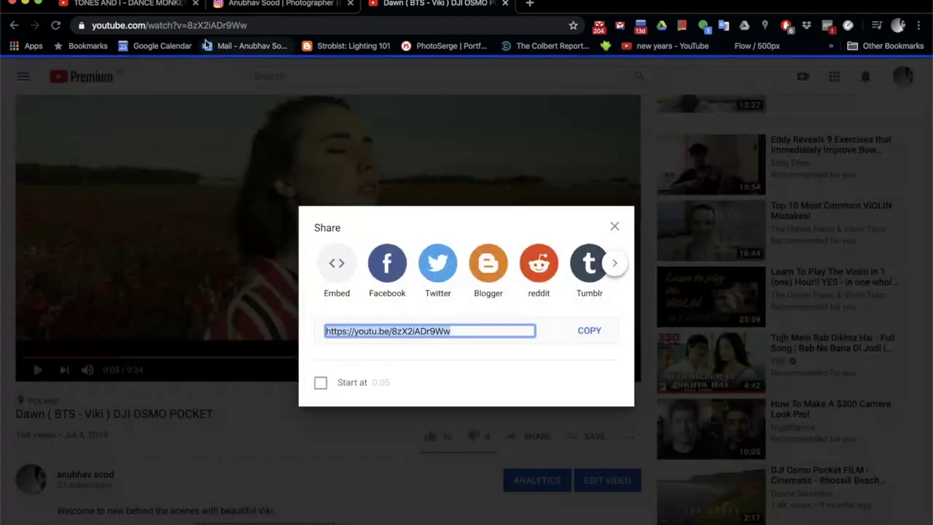
left_click(25, 4)
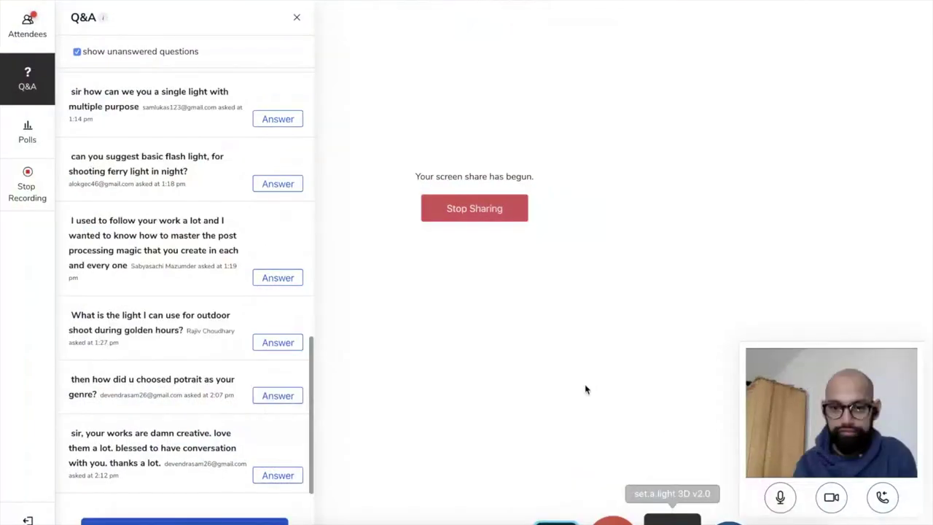
- Paste the copied youtu.be Dawn video link into the attendee message box and send it
left_click(146, 513)
key("super+v")
key("Return")
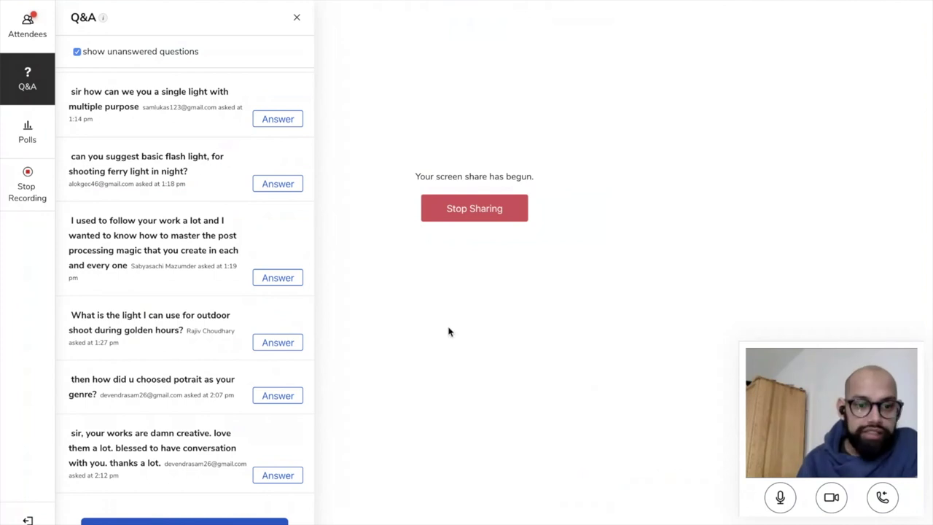
mouse_move(387, 519)
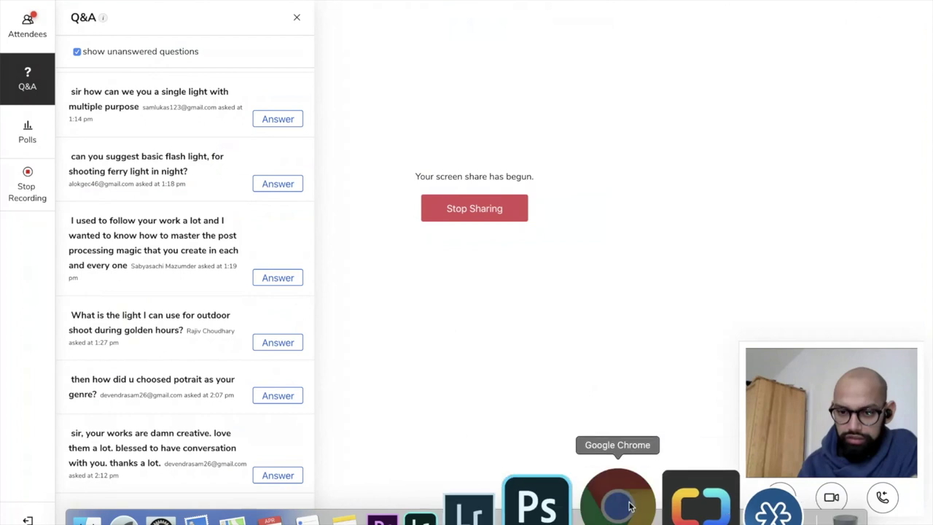
- Close YouTube's Share dialog, return to the channel uploads, and switch to the Instagram tab
left_click(618, 503)
key("Escape")
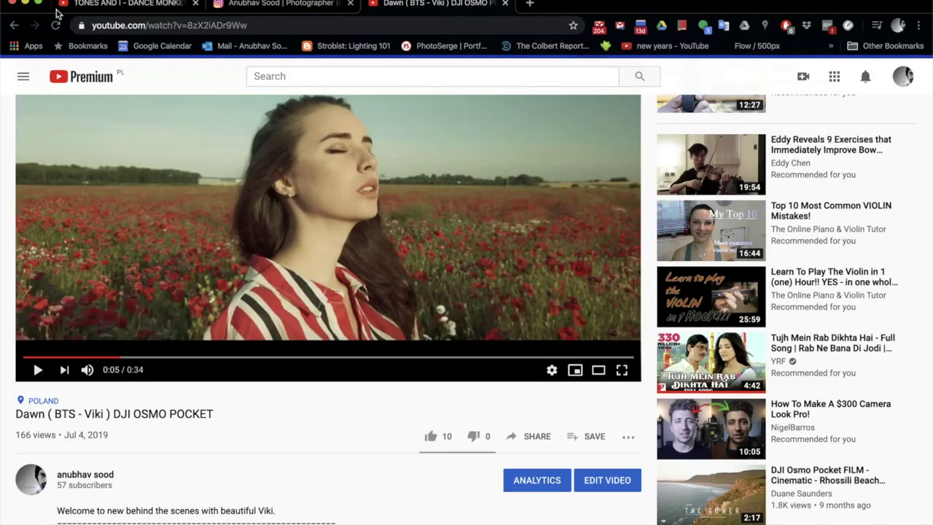
left_click(15, 26)
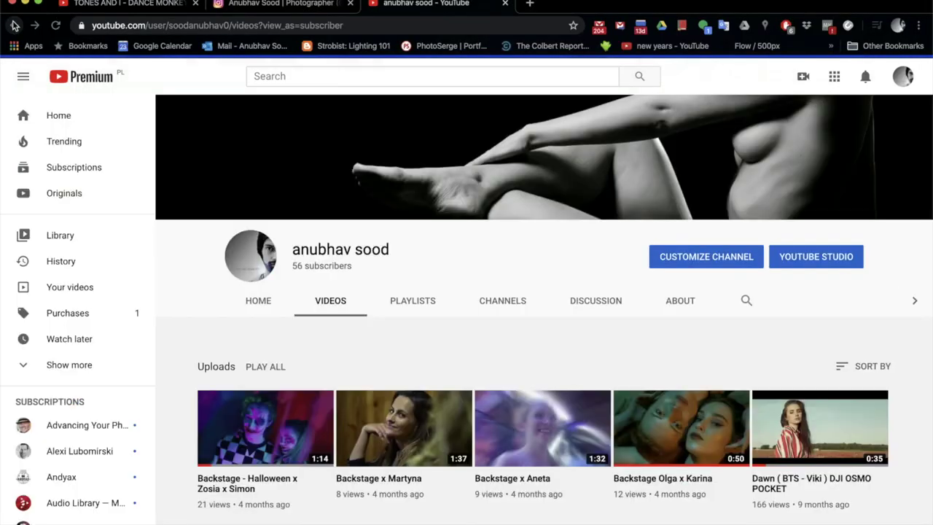
scroll(290, 292, "down", 2)
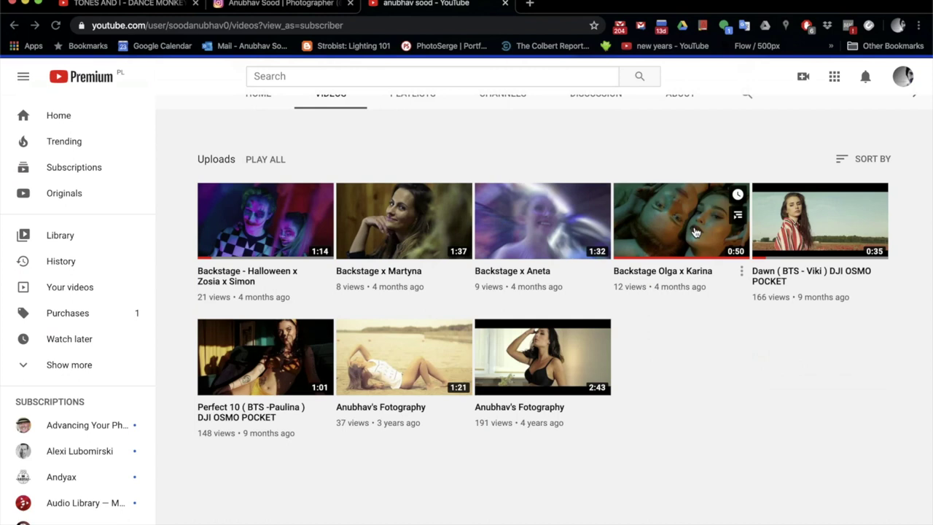
left_click(293, 5)
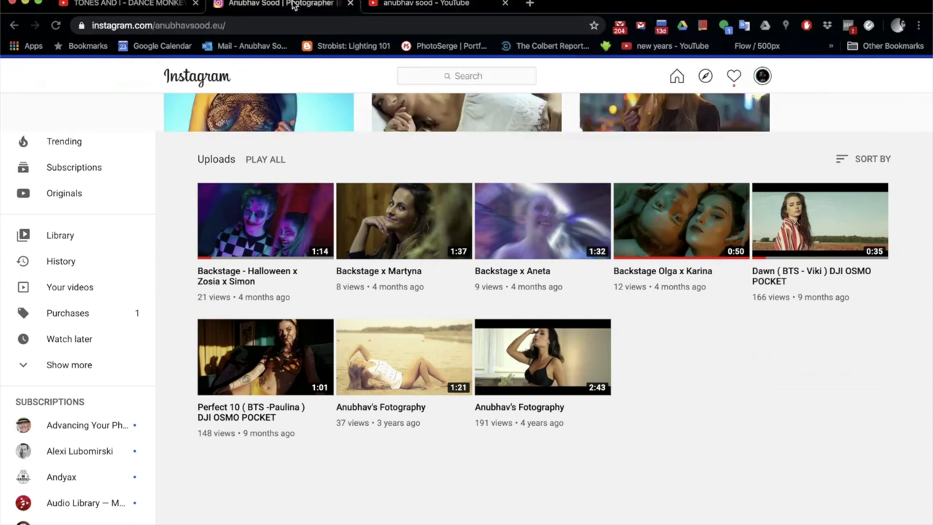
- Open the IGTV 'LAST BACKSTAGE VIDEO OF 2019' clip and play it full screen
scroll(501, 205, "up", 10)
scroll(501, 205, "up", 10)
scroll(501, 205, "up", 10)
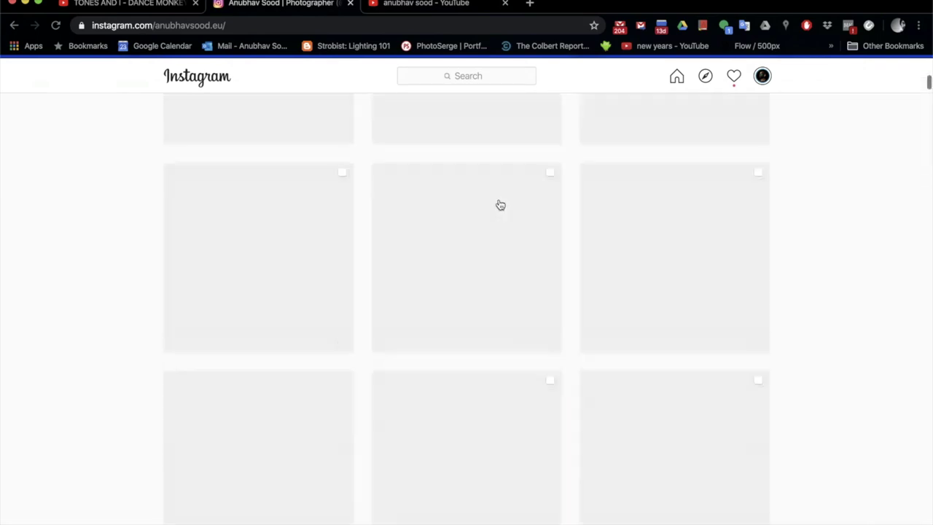
scroll(501, 205, "up", 5)
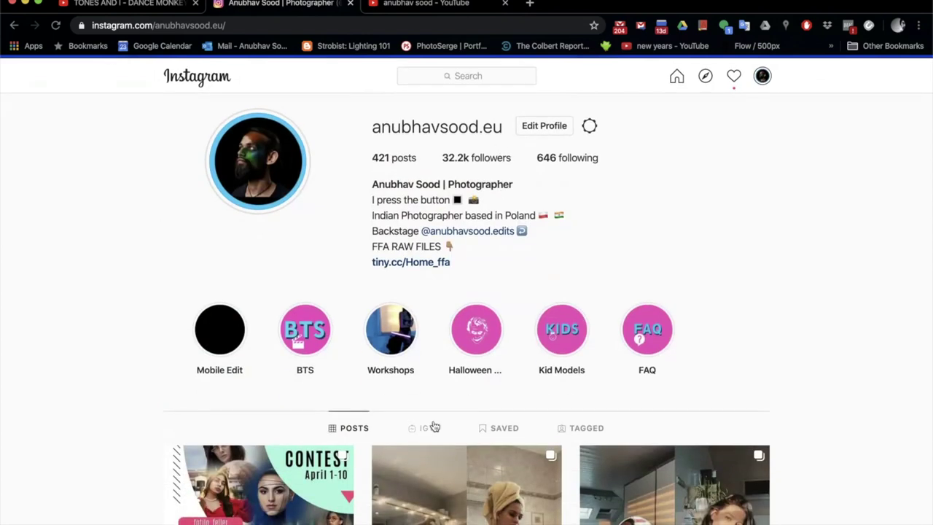
left_click(424, 428)
scroll(435, 427, "down", 3)
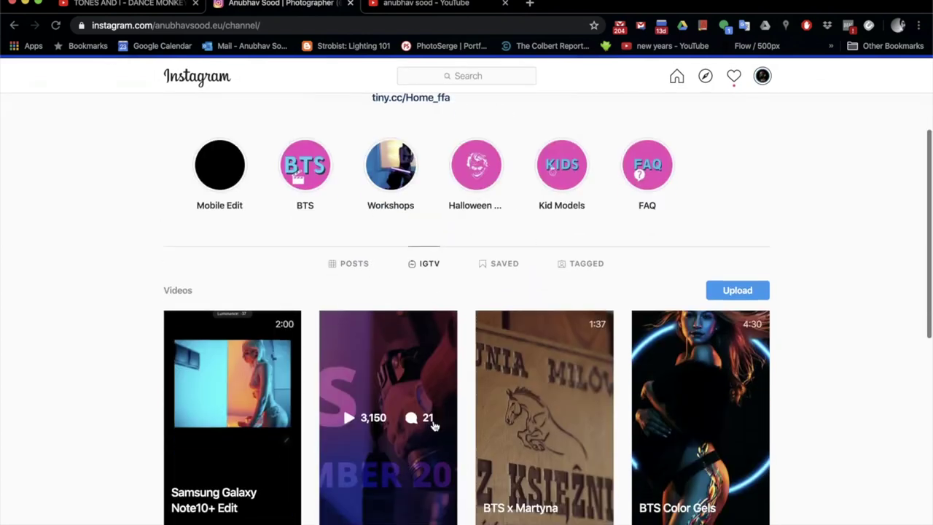
scroll(433, 425, "down", 2)
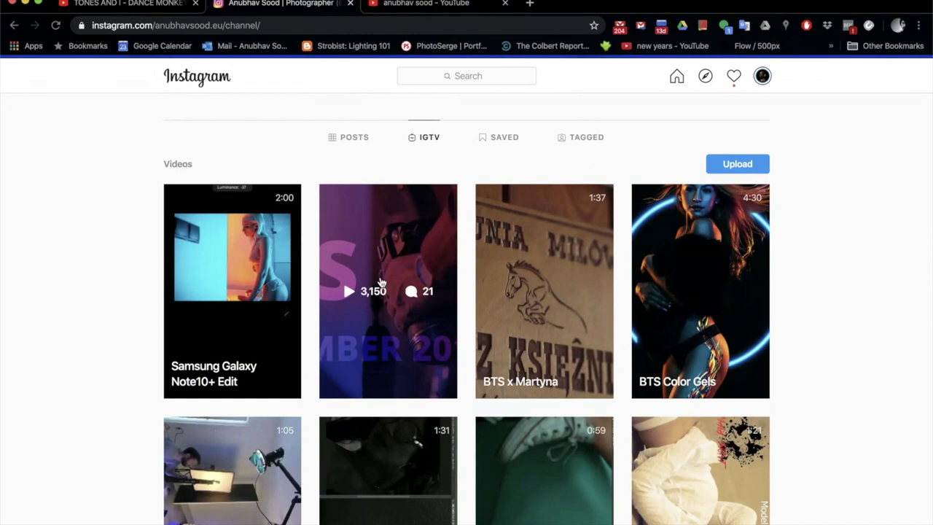
left_click(381, 282)
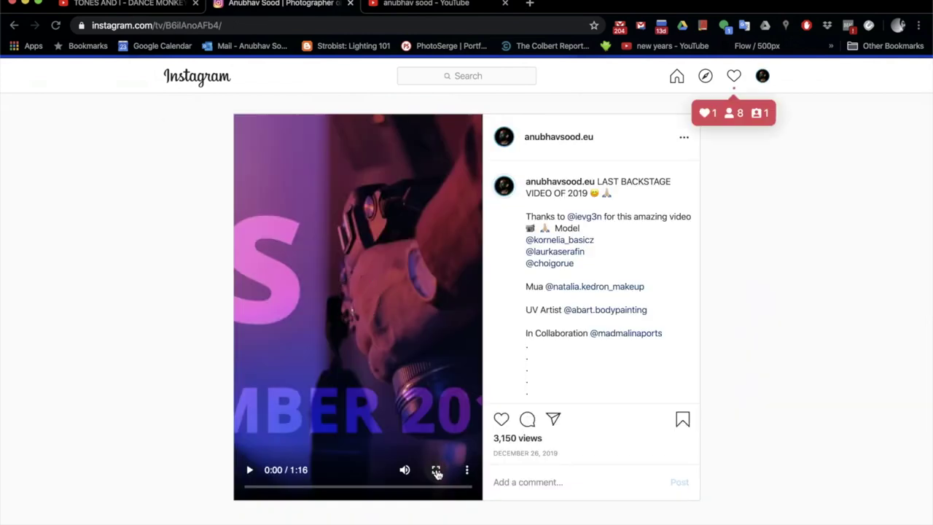
left_click(468, 470)
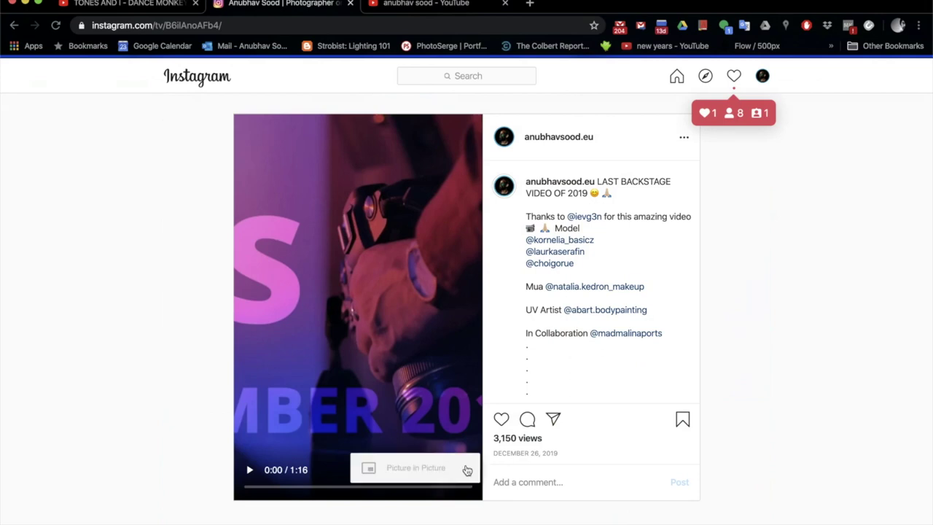
left_click(434, 413)
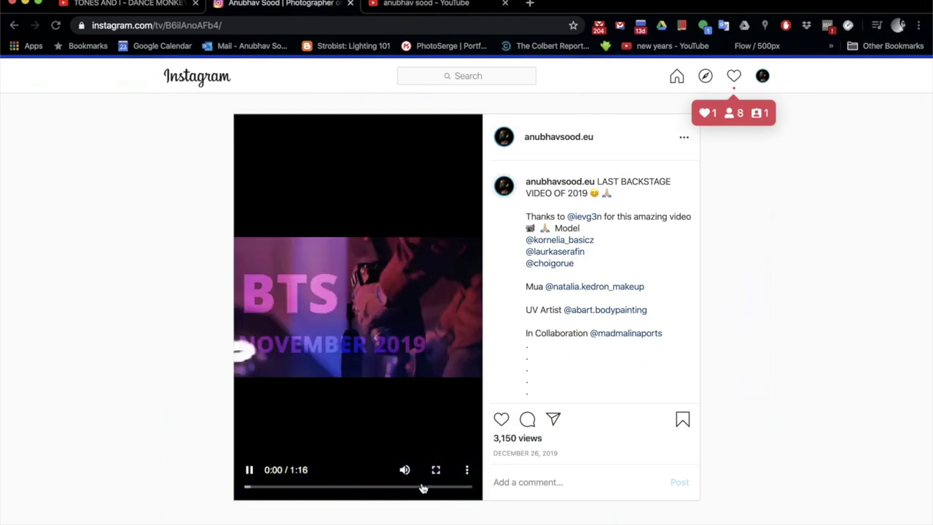
left_click(436, 468)
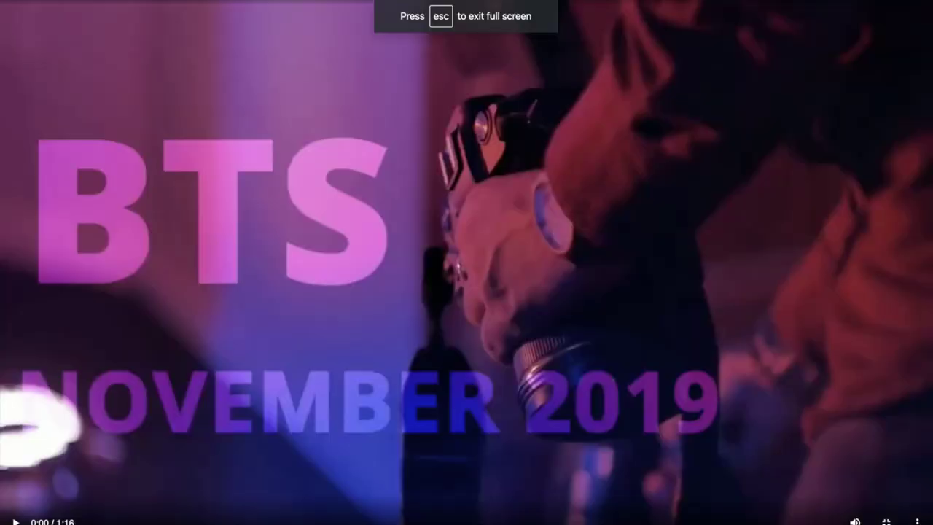
- Turn Bluetooth off from the menu bar and let the backstage video play through to its credits
left_click(733, 0)
left_click(750, 9)
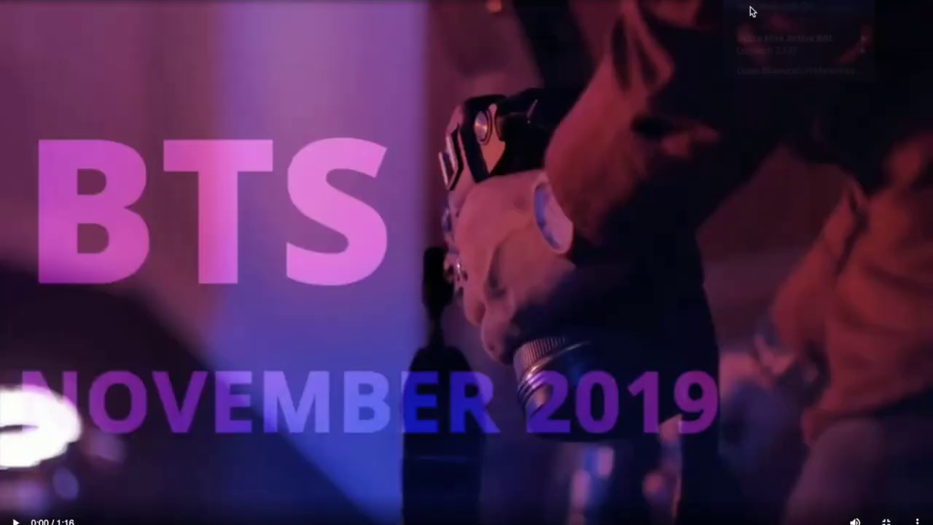
left_click(530, 211)
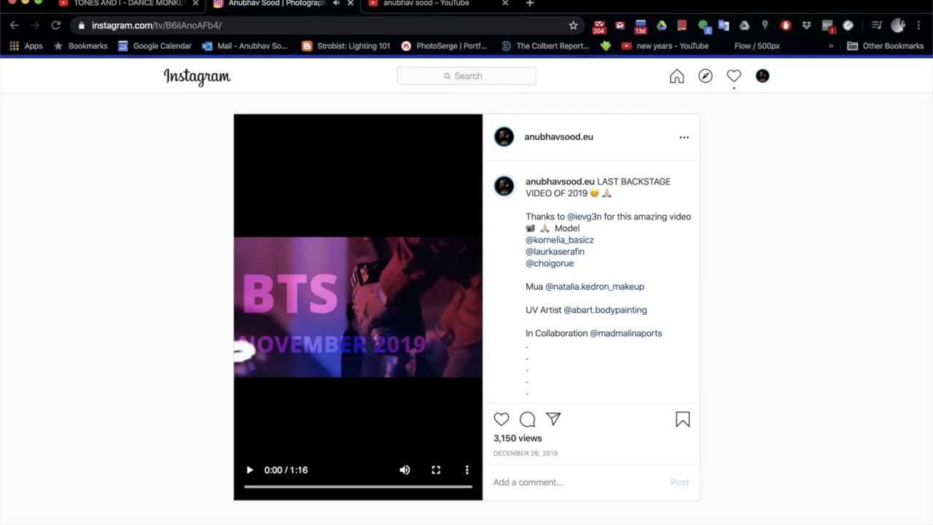
left_click(740, 2)
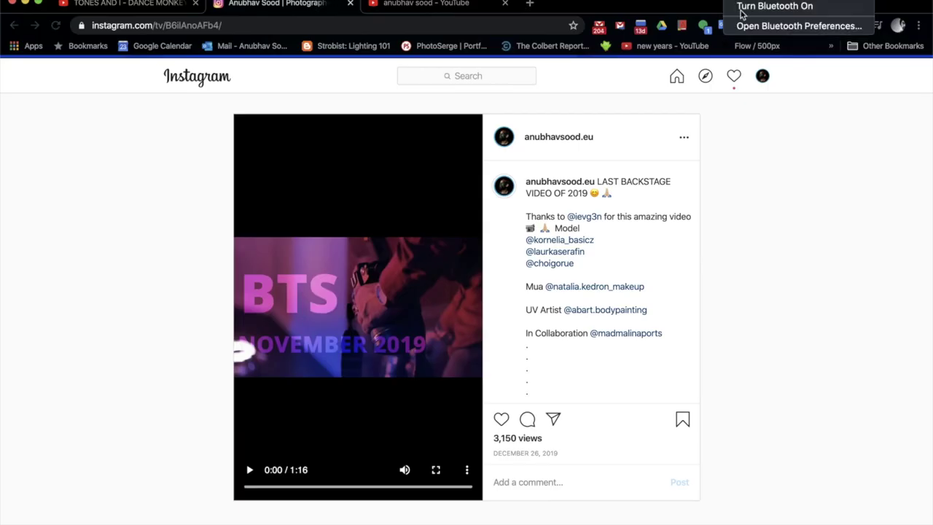
- Connect the Jabra Elite Active 65t headset over Bluetooth as the mic and finish the video/audio check
left_click(742, 9)
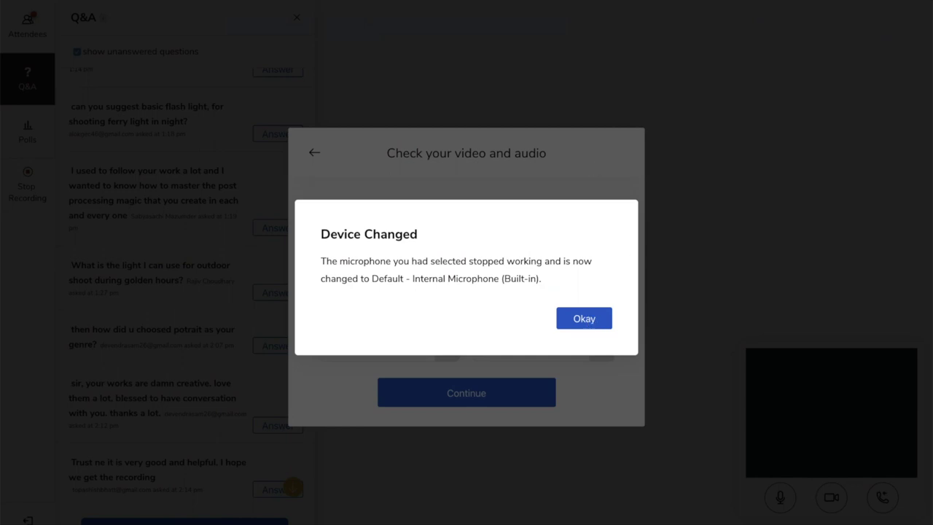
left_click(732, 0)
mouse_move(766, 36)
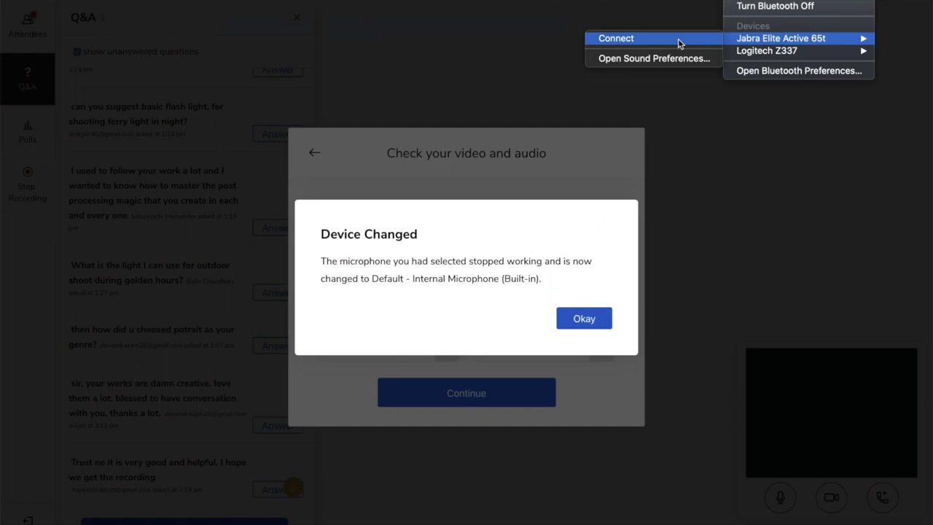
left_click(679, 43)
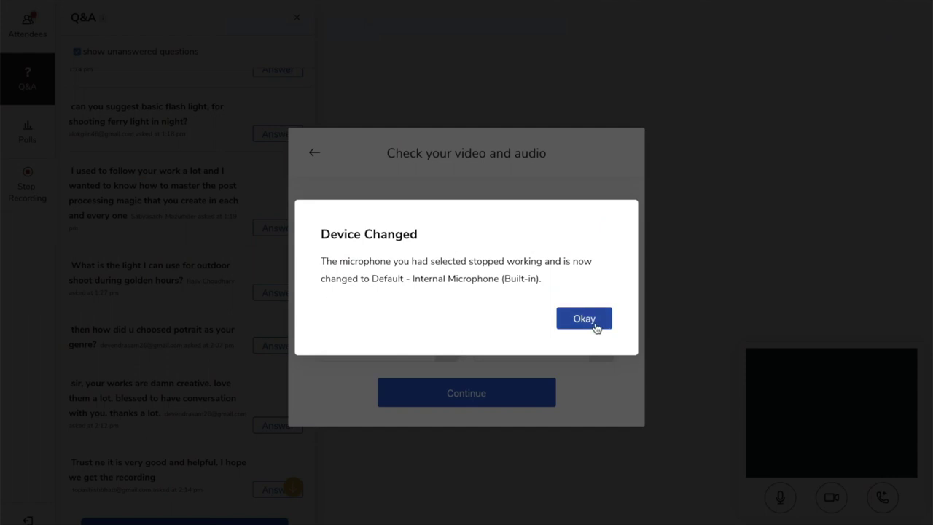
left_click(486, 414)
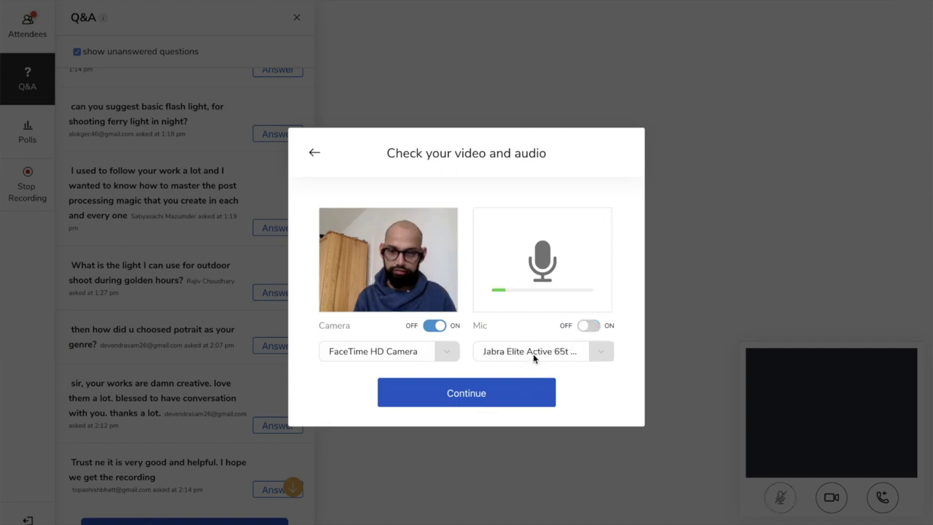
left_click(496, 392)
- Toggle 'show unanswered questions' off, on and off again so answered questions appear too
scroll(210, 422, "down", 3)
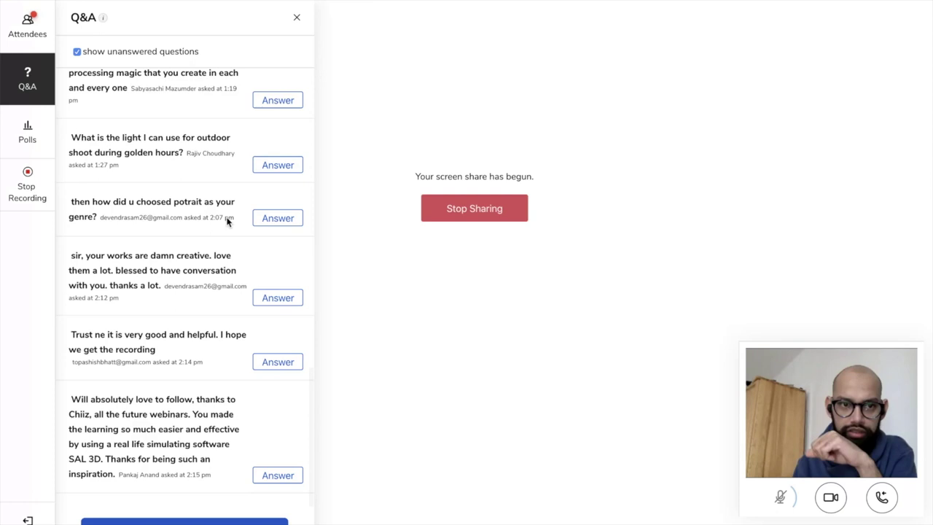
left_click(77, 52)
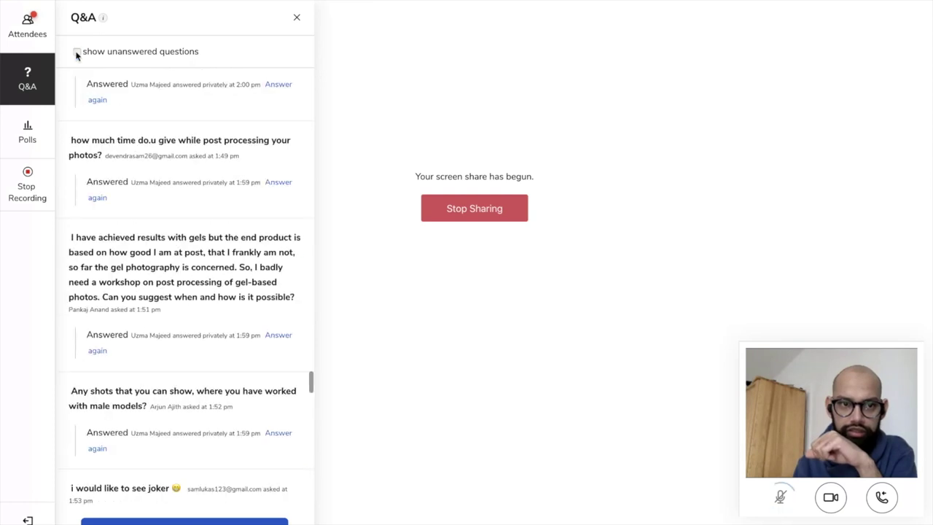
left_click(76, 52)
left_click(76, 52)
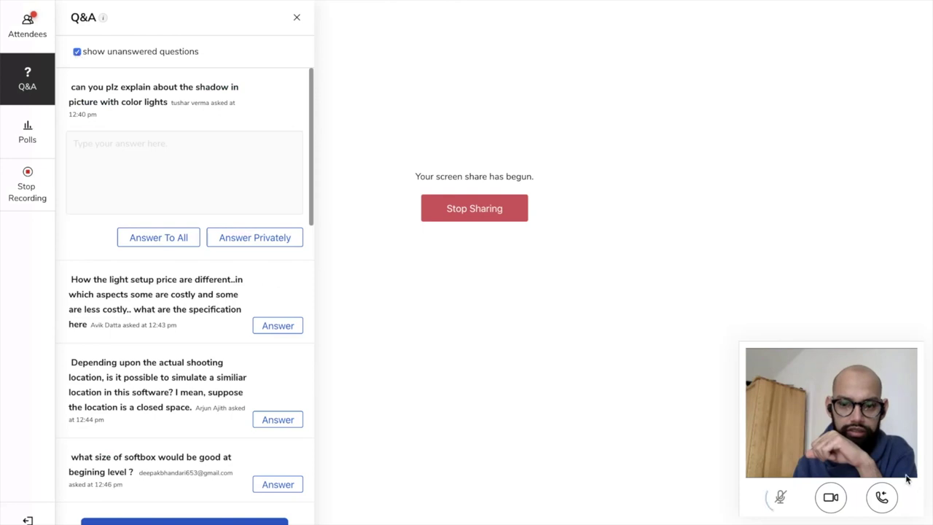
- Close the Bluetooth device menu and turn the camera off
left_click(729, 1)
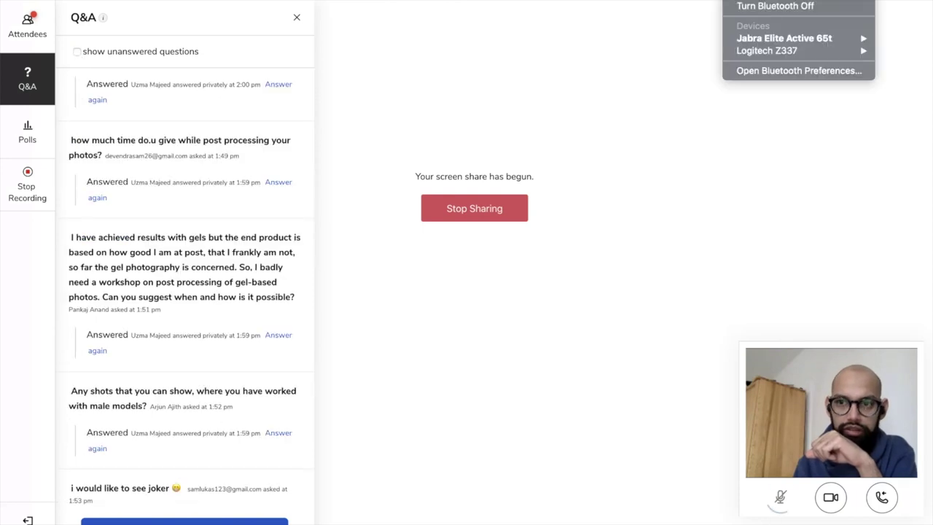
mouse_move(764, 42)
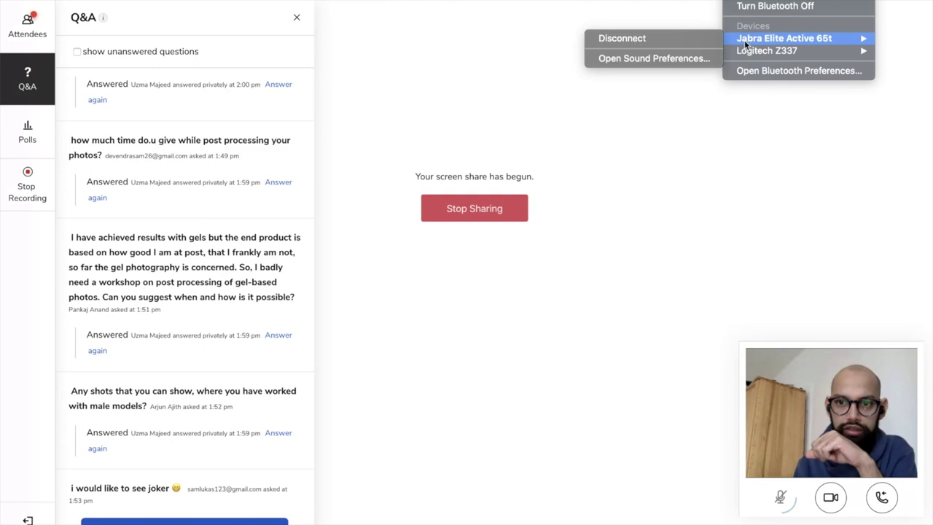
left_click(839, 498)
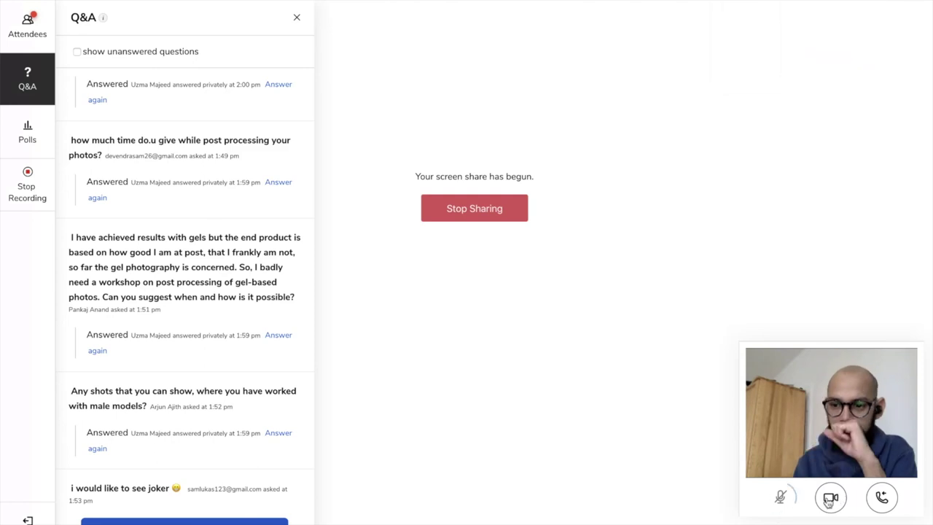
left_click(830, 499)
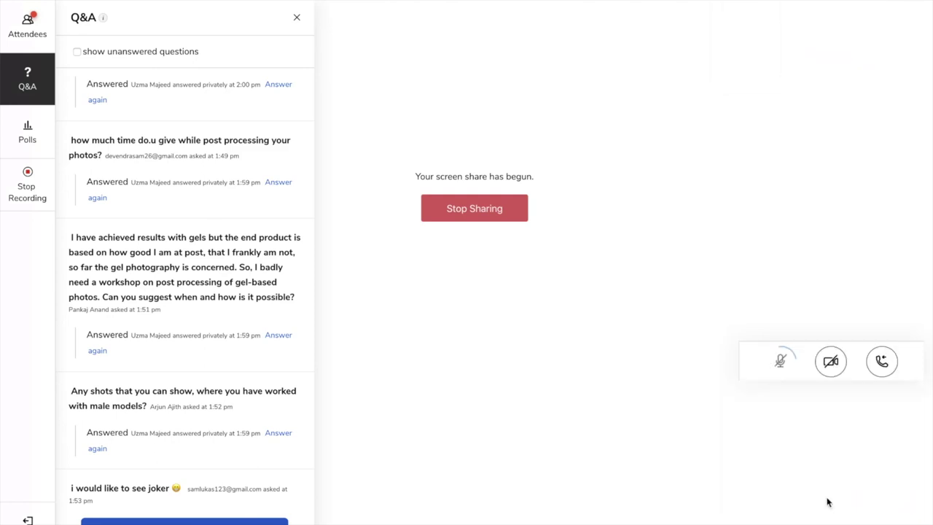
- Open and close the Phone Conference options, leaving computer audio disconnected
left_click(882, 363)
left_click(510, 425)
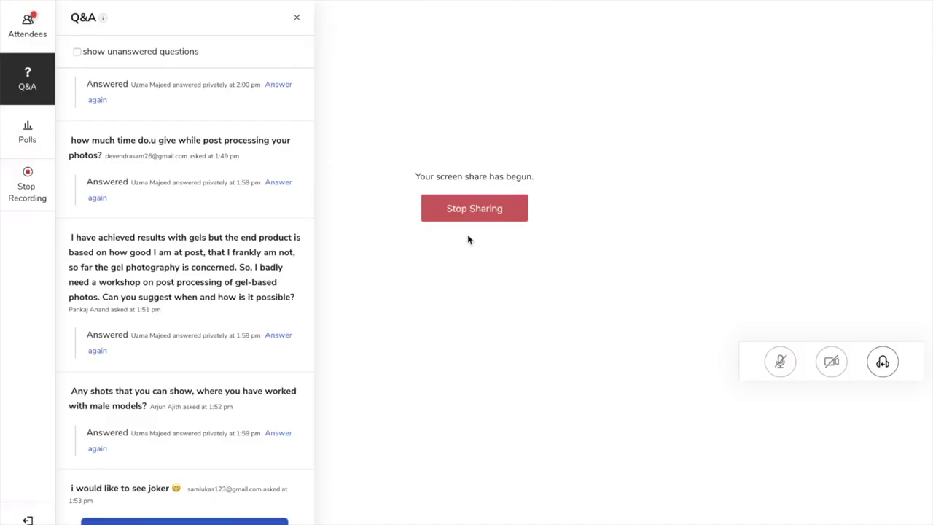
left_click(475, 215)
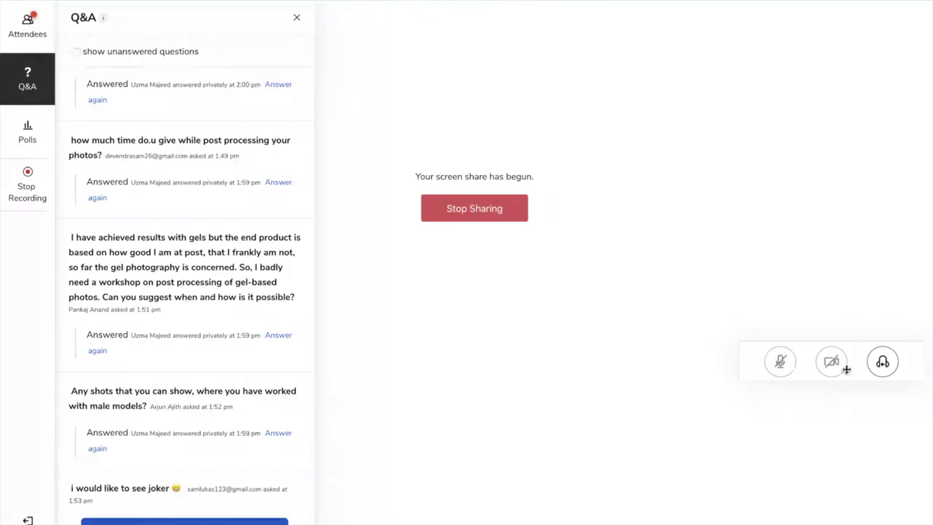
- Switch audio back to the computer with the Jabra Elite Active 65t as the mic
left_click(882, 360)
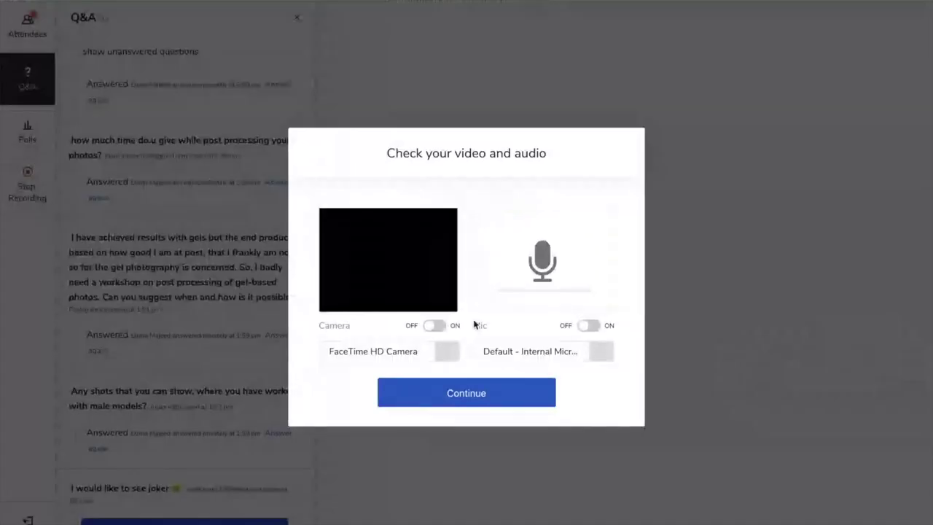
left_click(552, 355)
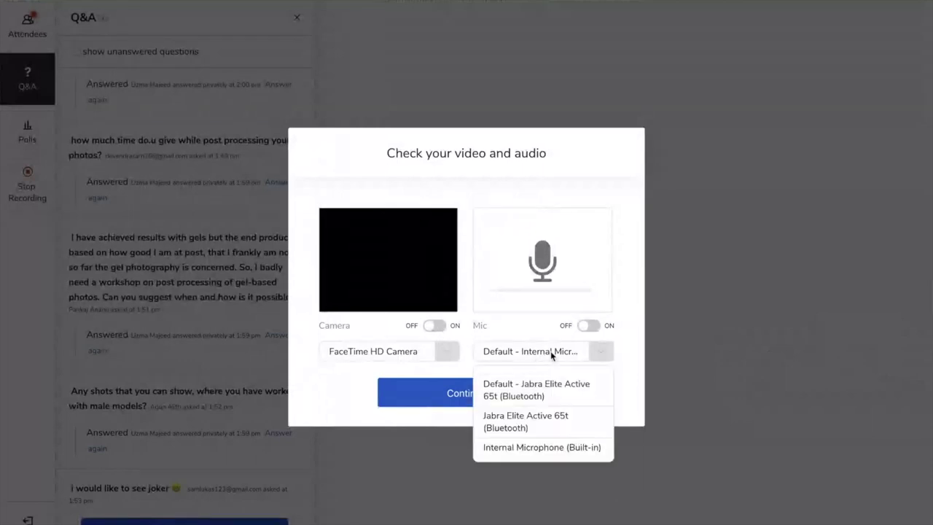
left_click(532, 417)
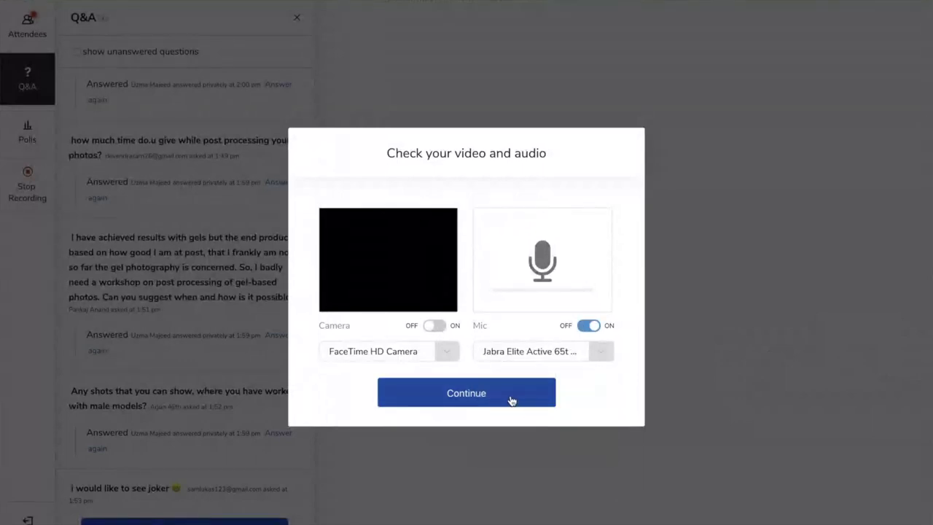
left_click(512, 400)
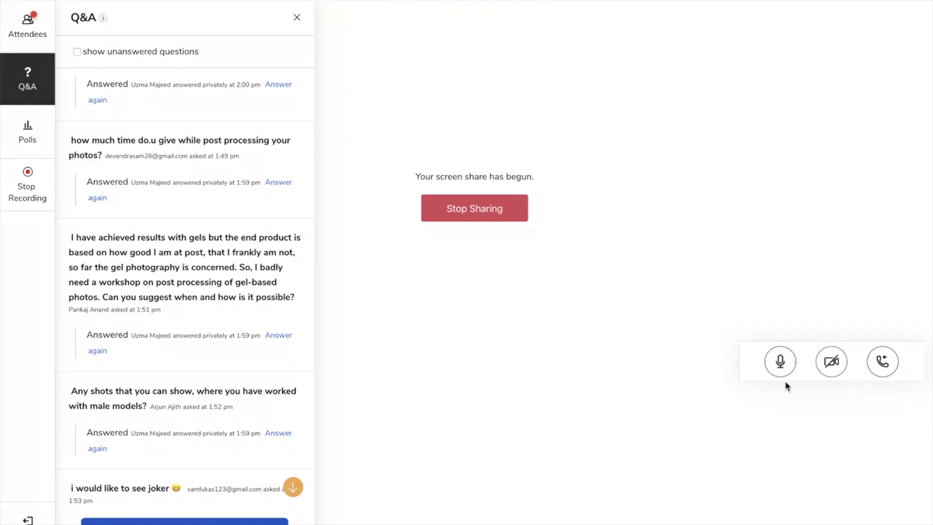
- Turn the camera back on and scroll down through the Q&A questions
left_click(830, 363)
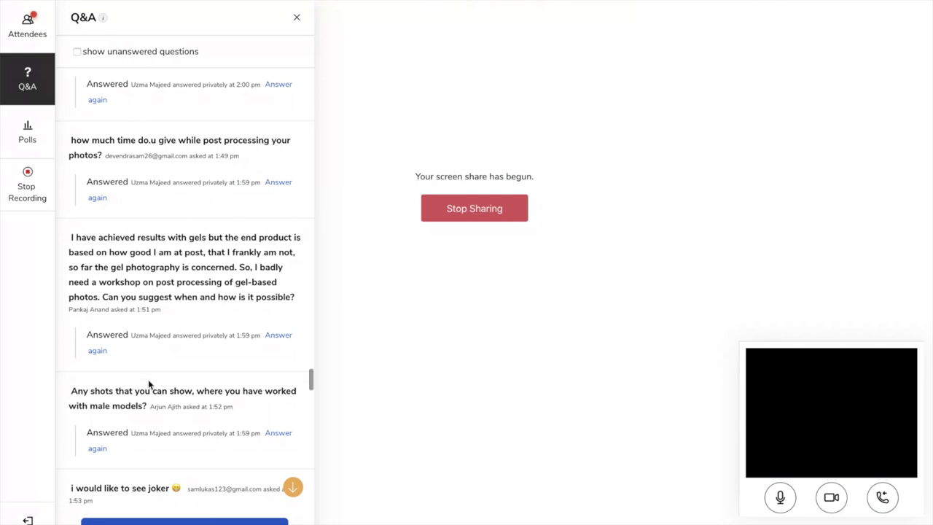
scroll(148, 385, "down", 1)
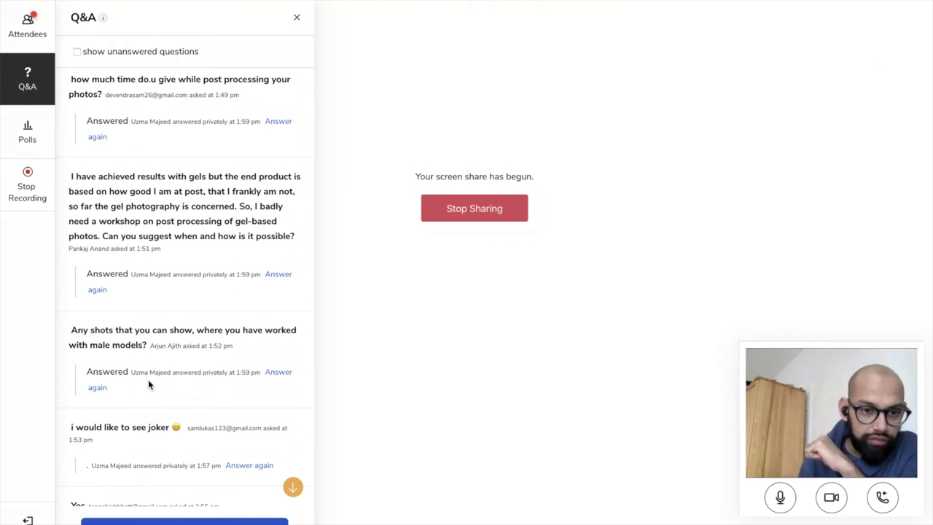
scroll(148, 385, "down", 2)
scroll(148, 383, "down", 3)
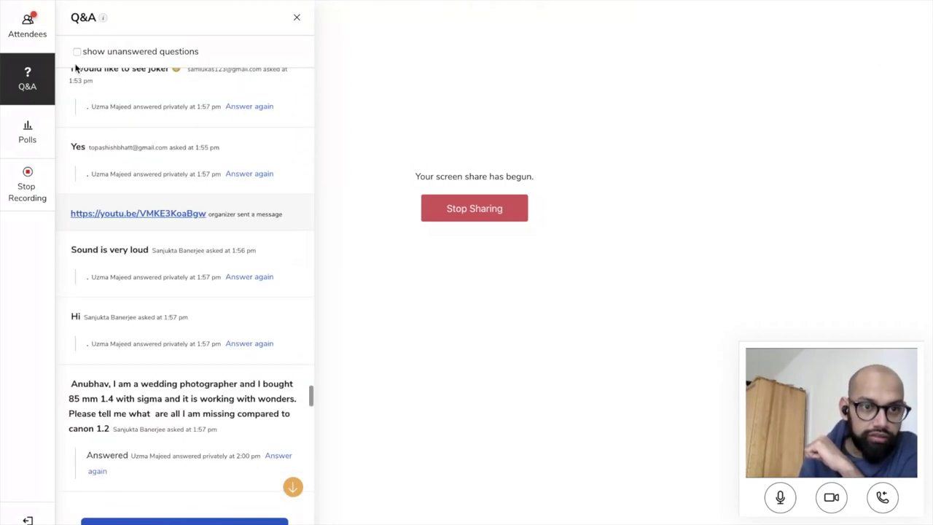
- Show only unanswered questions, then open the Attendee List of 51 attendees and 7 staff
left_click(77, 52)
scroll(162, 332, "down", 15)
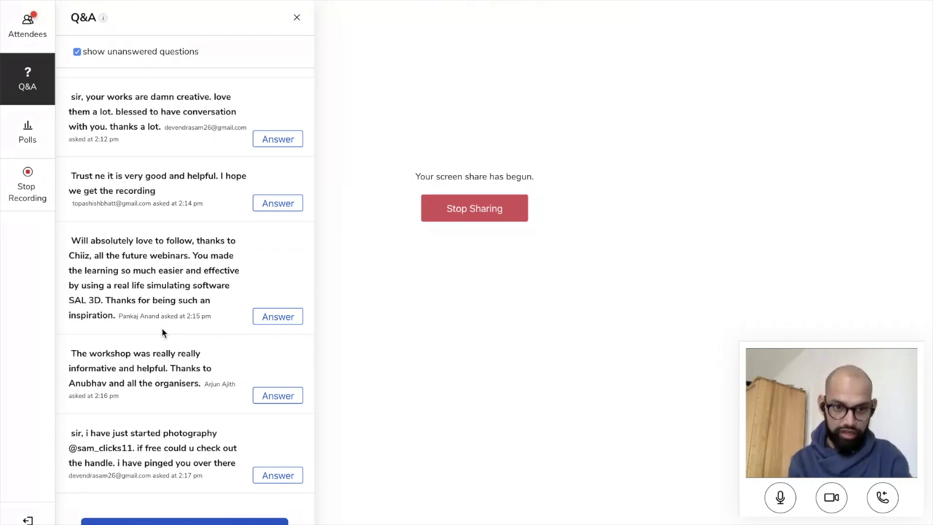
left_click(34, 33)
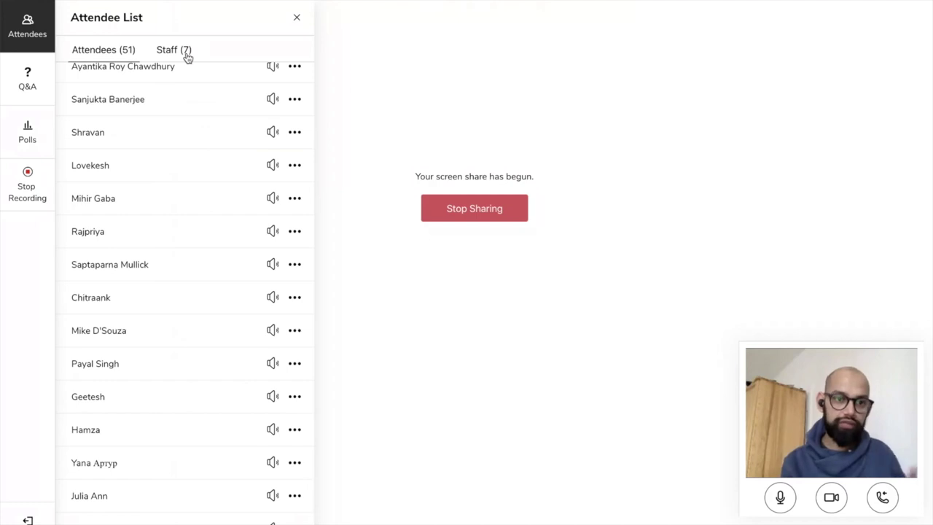
left_click(187, 58)
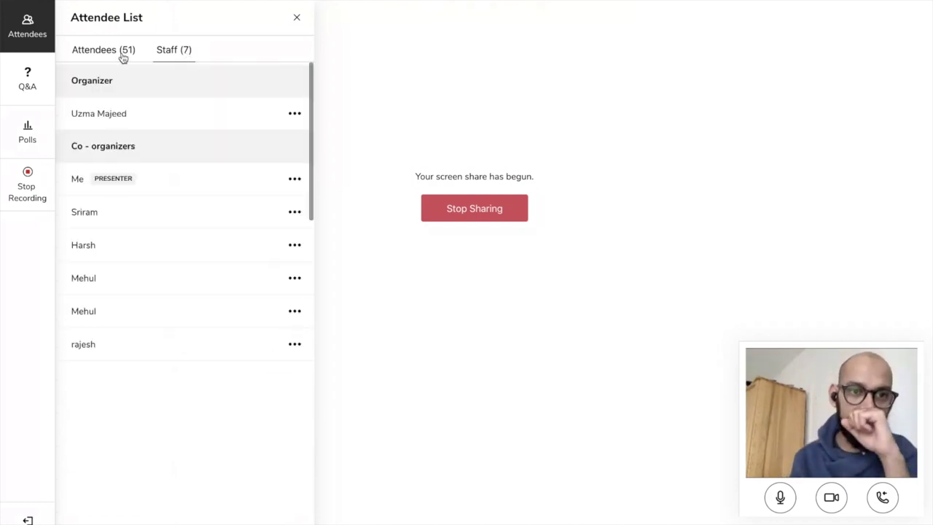
left_click(89, 57)
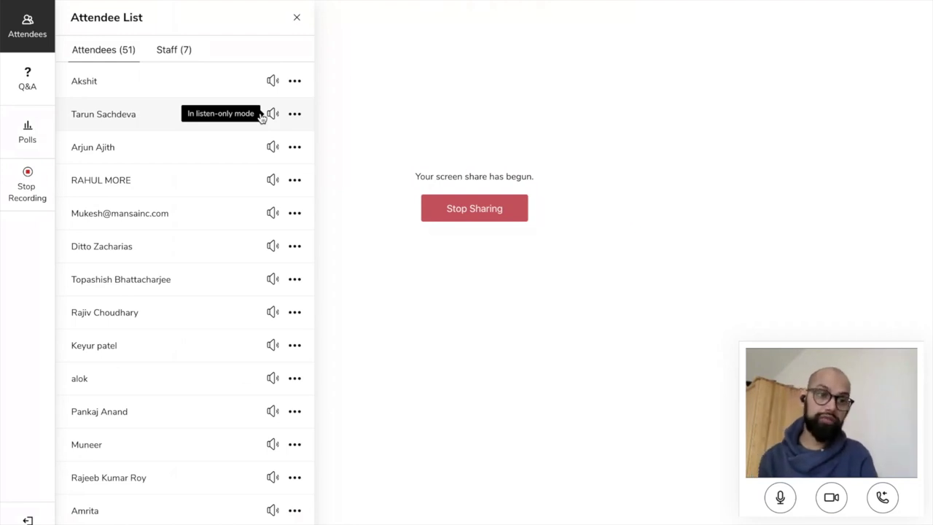
left_click(37, 84)
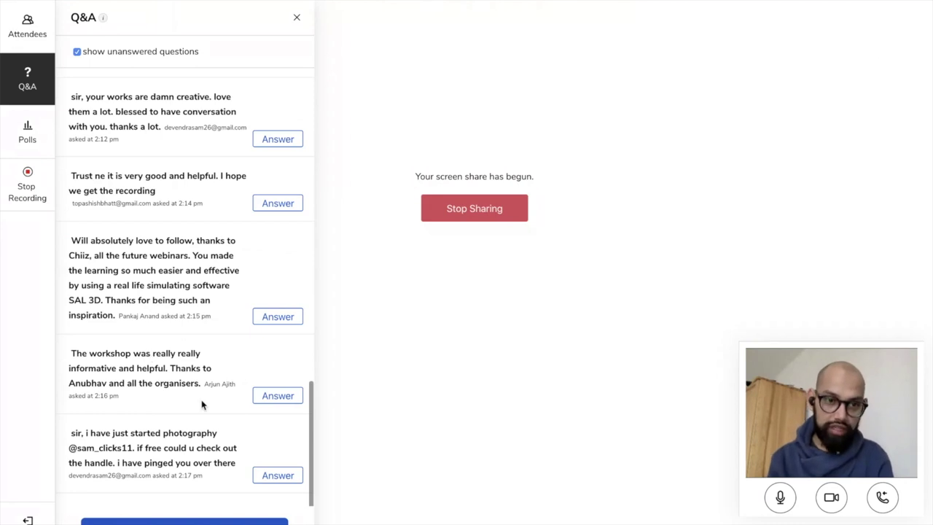
left_click(16, 134)
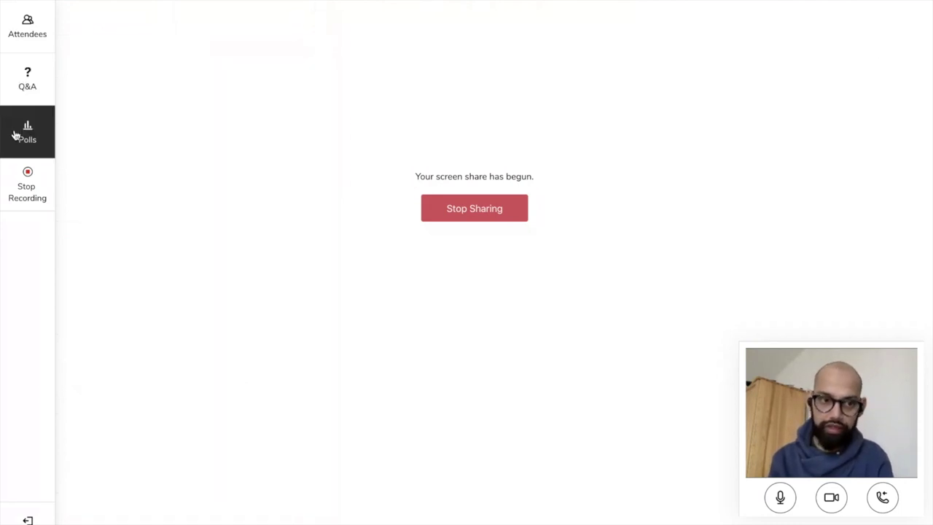
left_click(22, 89)
left_click(26, 39)
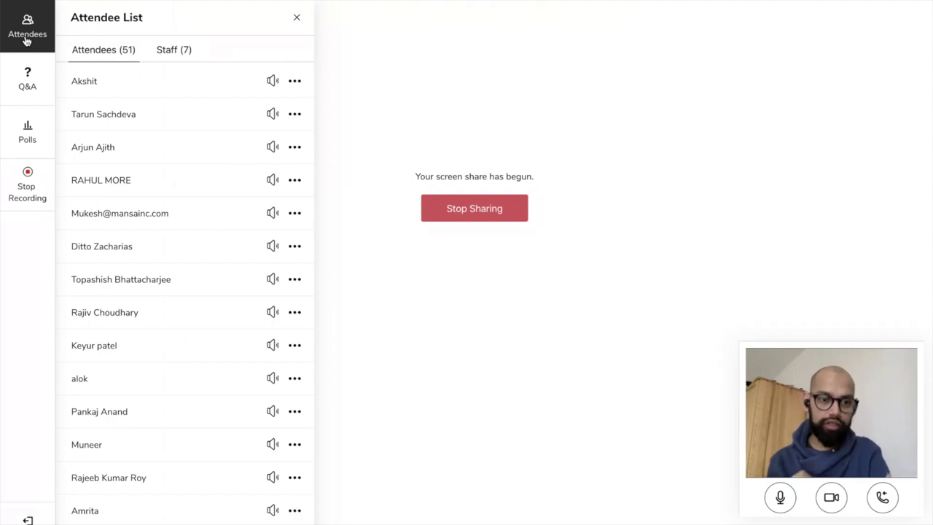
left_click(28, 83)
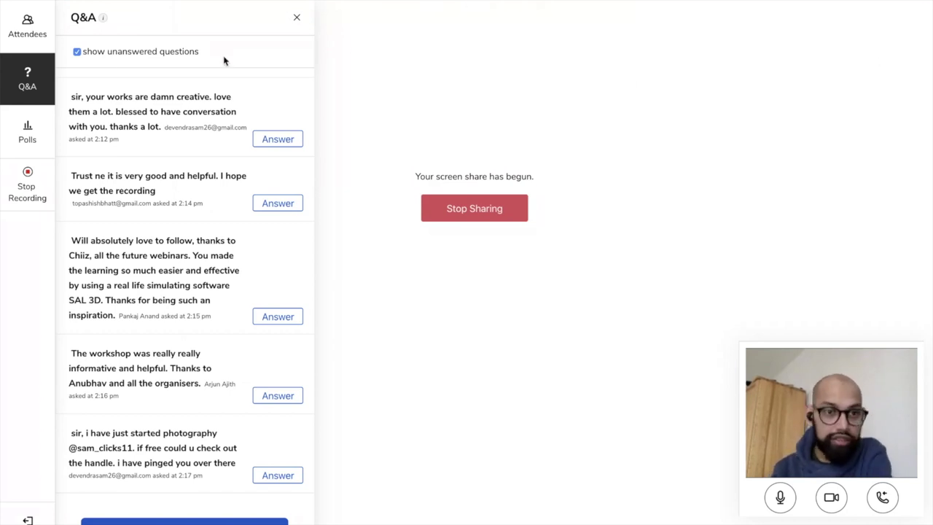
- Untick 'show unanswered questions' and scroll to the certificate link message
left_click(77, 54)
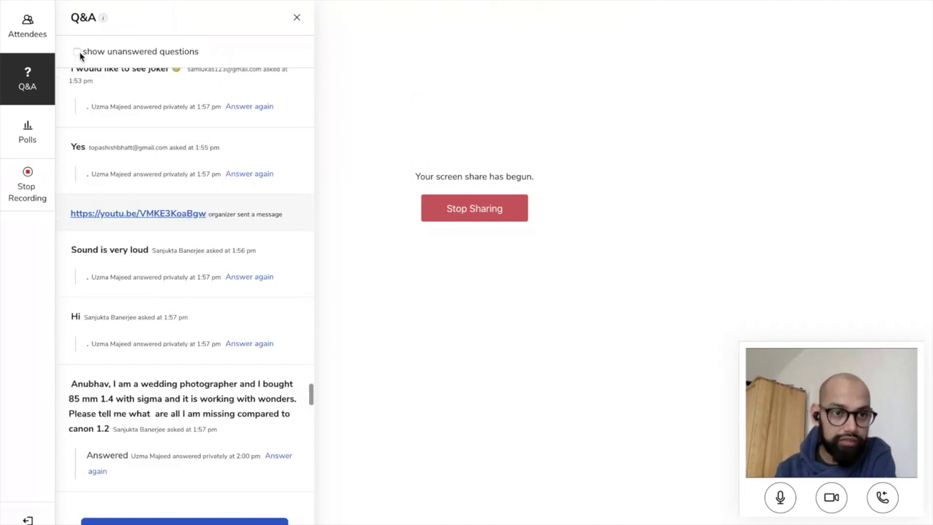
scroll(164, 339, "down", 4)
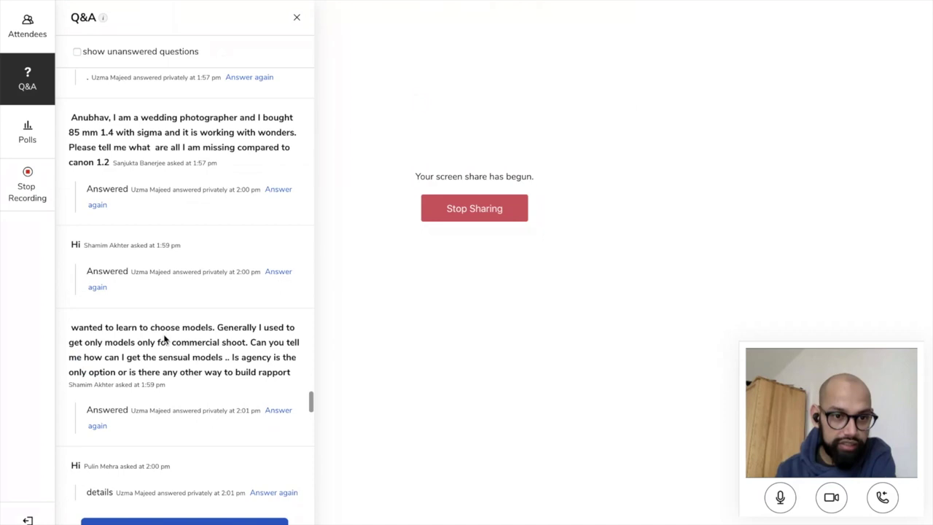
scroll(165, 339, "down", 15)
- Copy the forms.gle certificate link message and post it again in the Q&A
left_click_drag(232, 465, 70, 461)
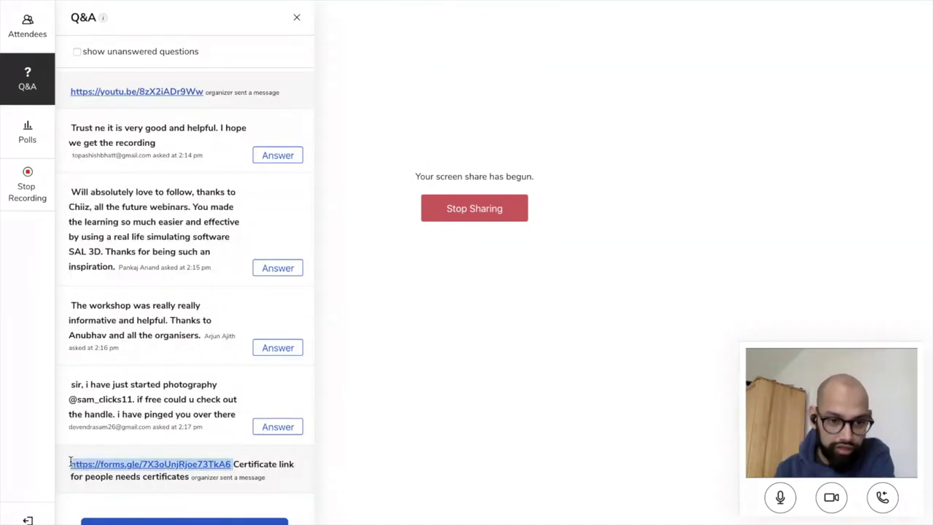
left_click(188, 477)
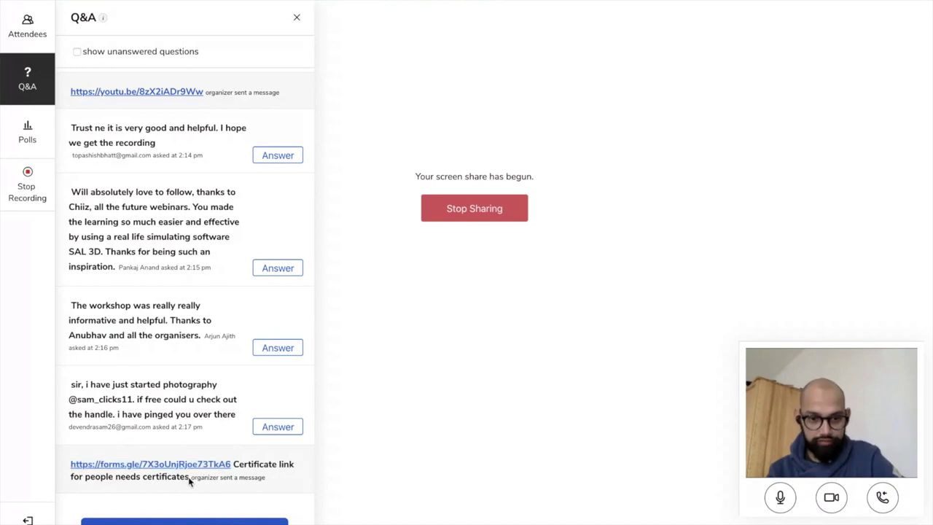
left_click_drag(189, 477, 70, 464)
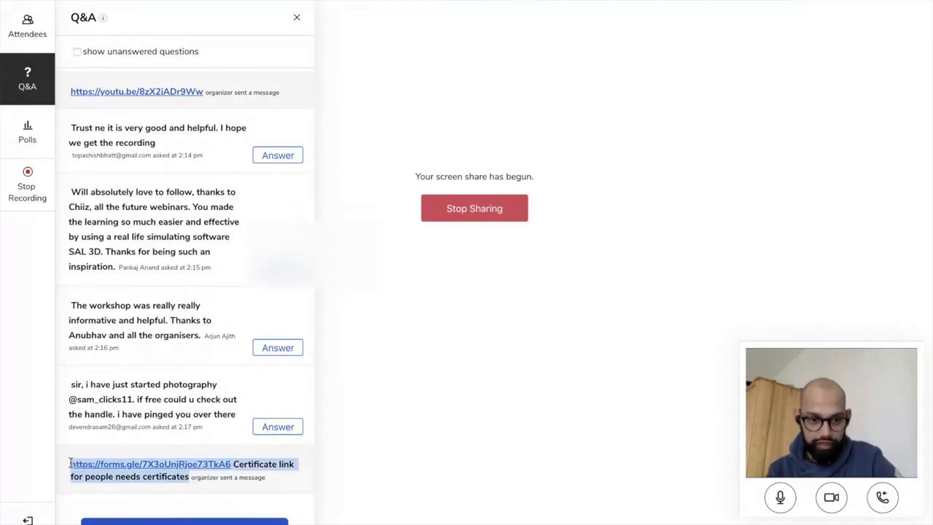
key("ctrl+c")
left_click(145, 521)
key("ctrl+v")
key("Return")
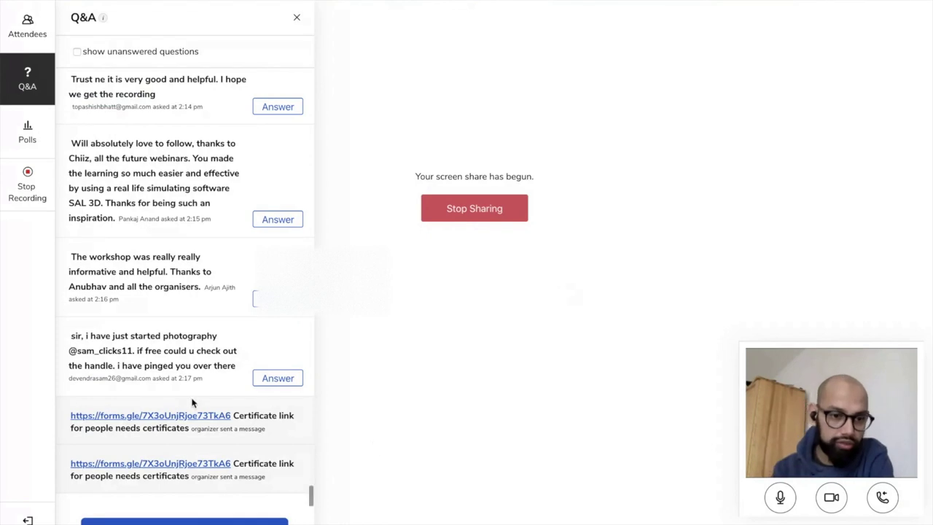
- Open the Certificate Details form, autofill the name, clear the phone number, then leave without submitting
left_click(180, 416)
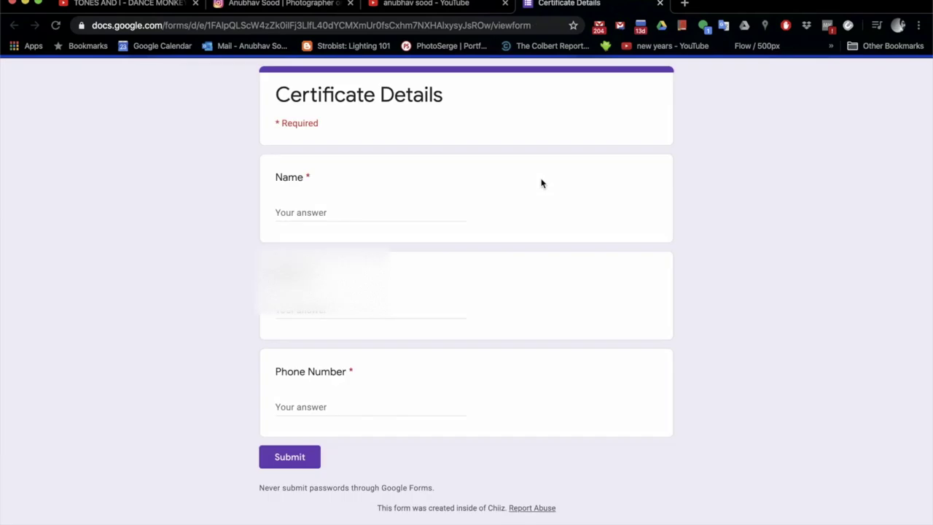
left_click(348, 213)
left_click(336, 240)
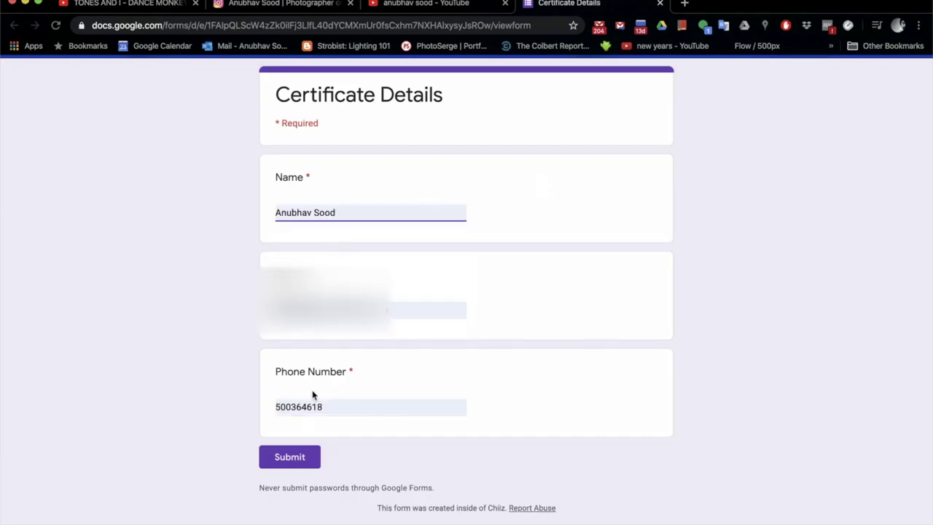
double_click(303, 402)
key("BackSpace")
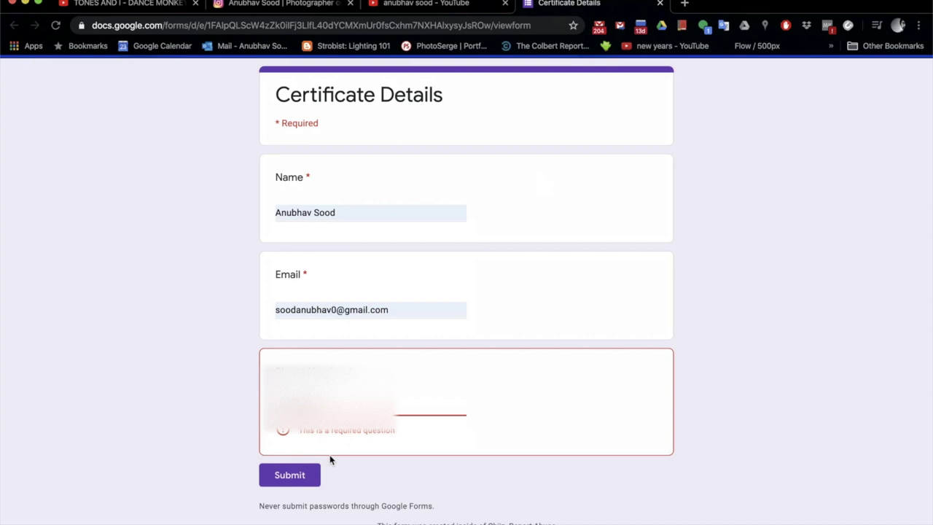
left_click(662, 5)
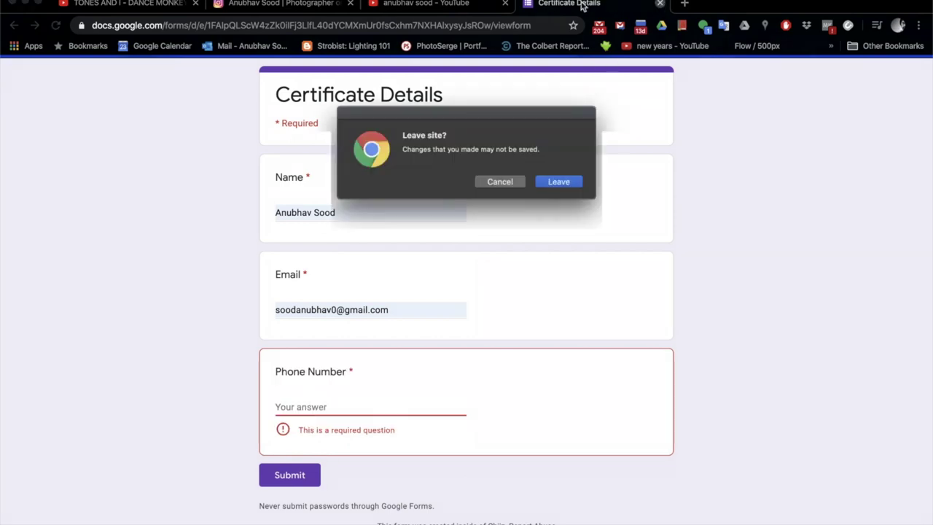
left_click(560, 186)
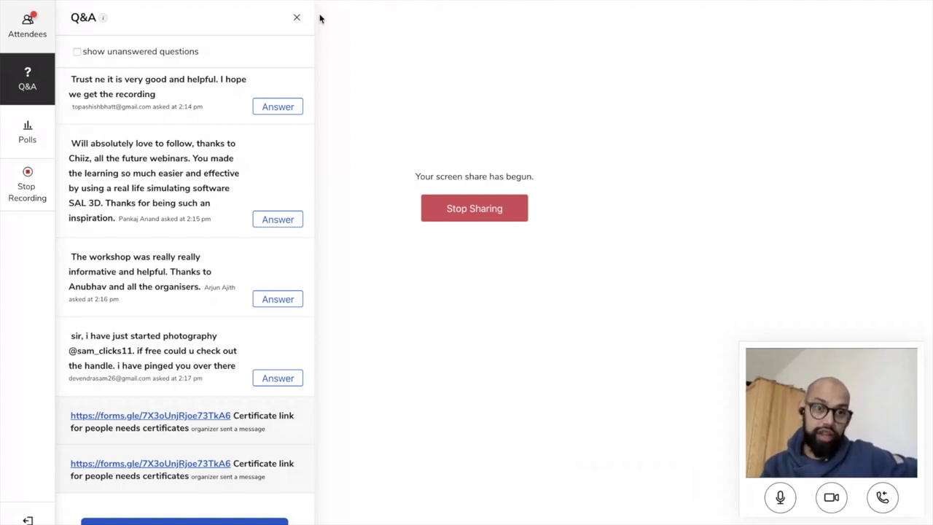
scroll(186, 169, "up", 5)
scroll(186, 170, "up", 5)
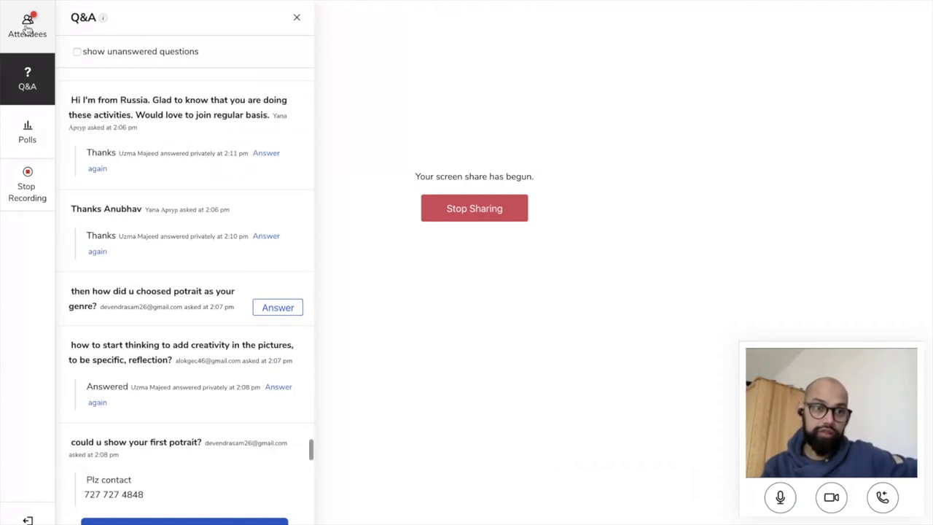
left_click(27, 27)
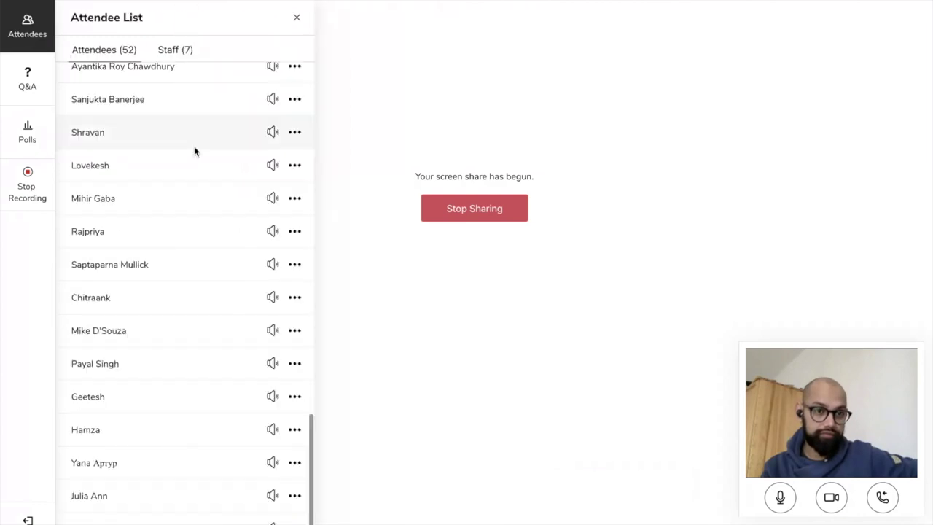
scroll(226, 162, "up", 10)
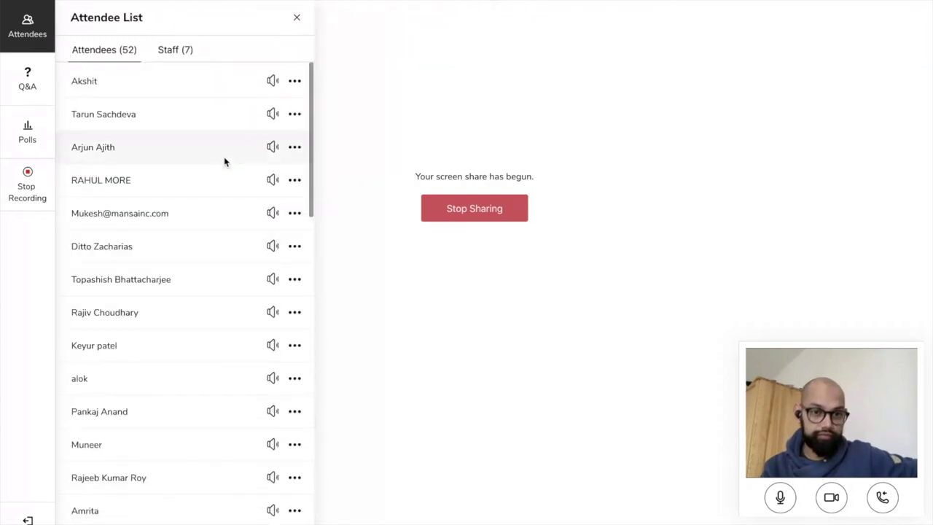
scroll(225, 160, "down", 10)
scroll(224, 162, "up", 1)
scroll(225, 161, "up", 10)
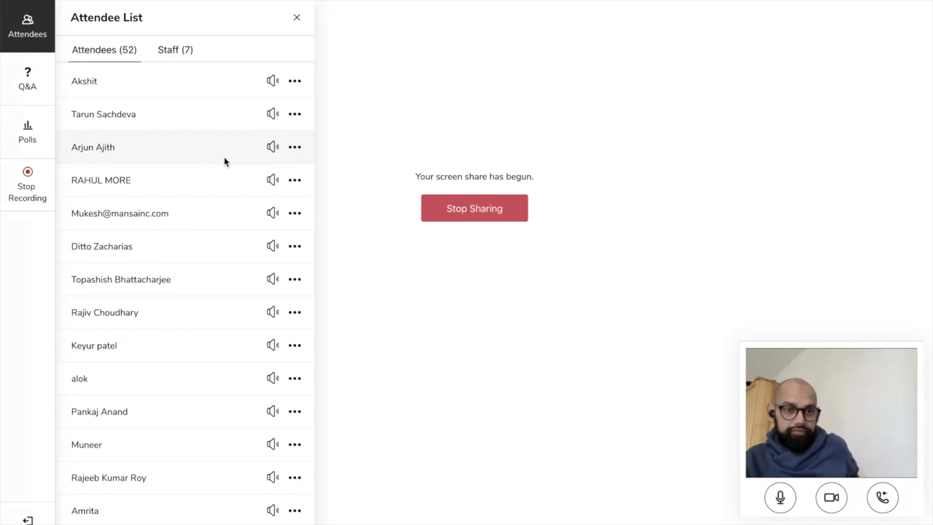
scroll(225, 162, "down", 15)
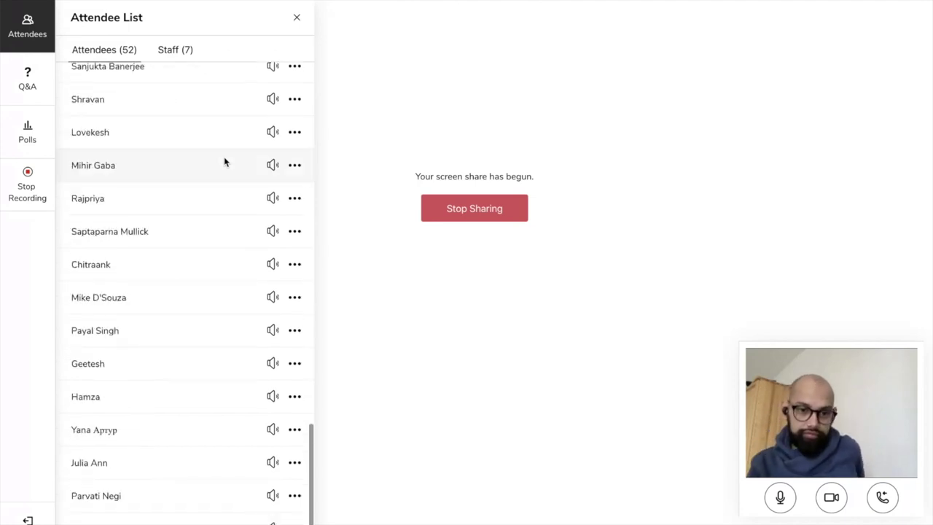
scroll(224, 162, "up", 15)
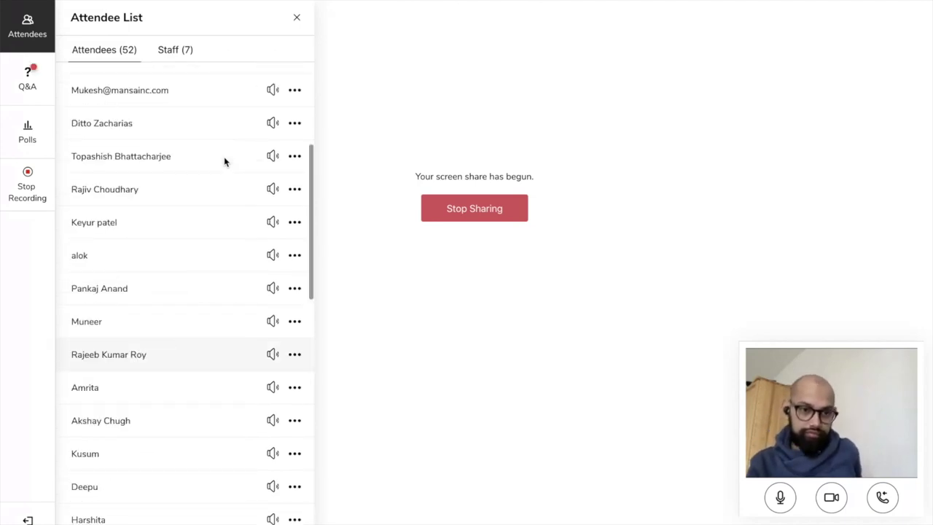
left_click(27, 83)
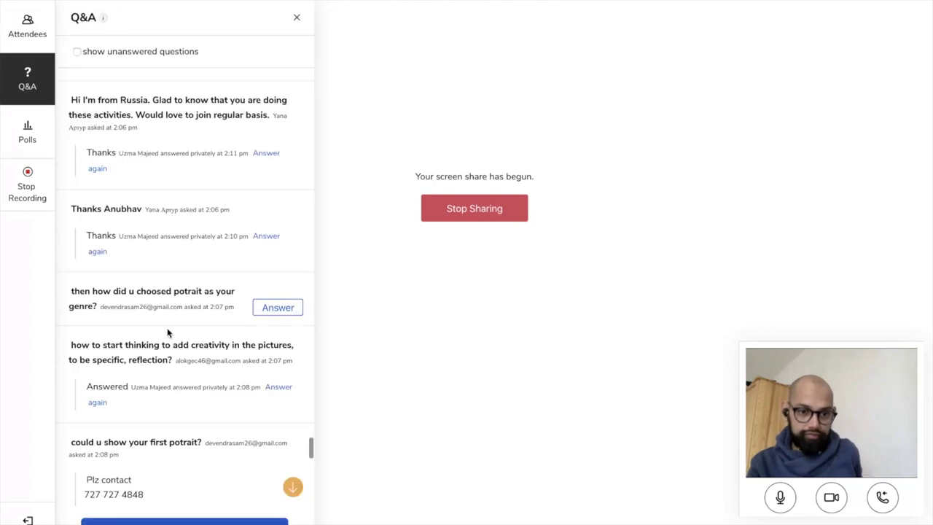
scroll(167, 332, "down", 3)
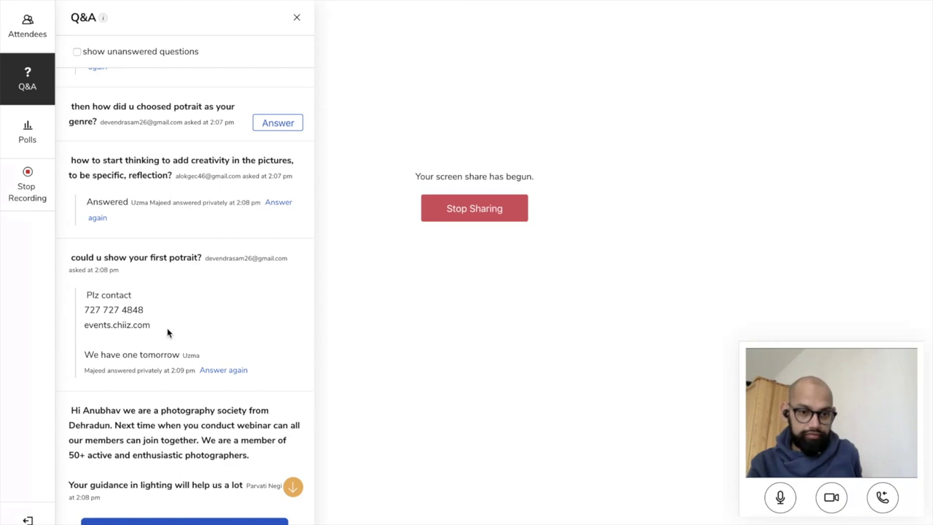
scroll(167, 332, "down", 1)
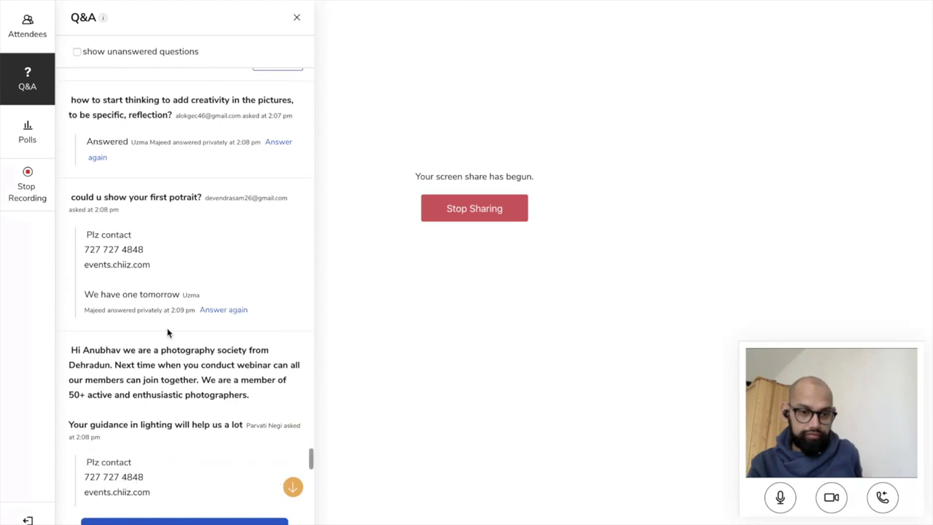
scroll(167, 332, "down", 1)
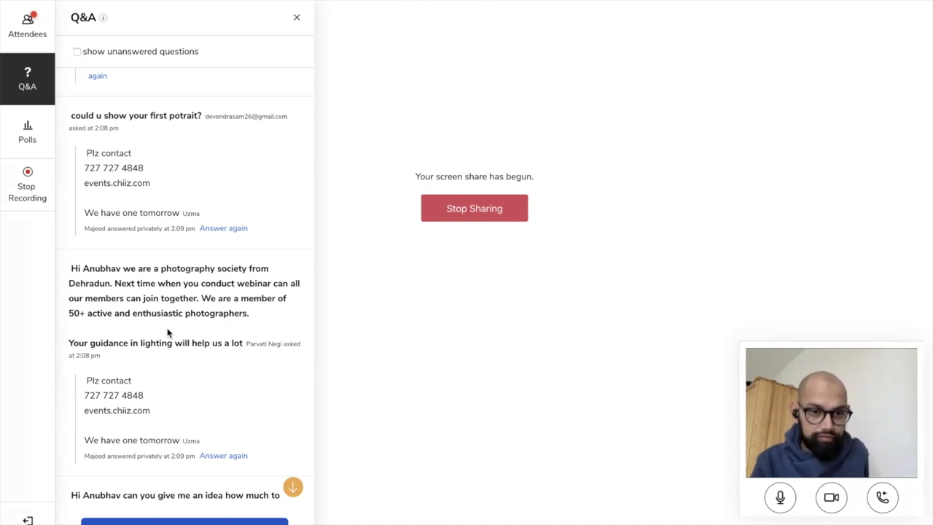
scroll(168, 333, "down", 4)
scroll(168, 333, "down", 5)
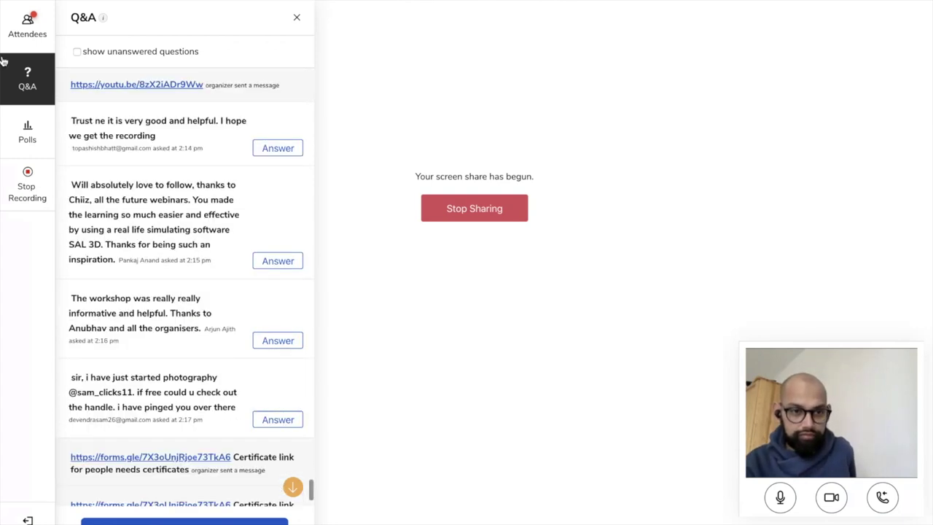
- Open the Attendee List and scroll through its 49 attendees and 7 staff
left_click(26, 24)
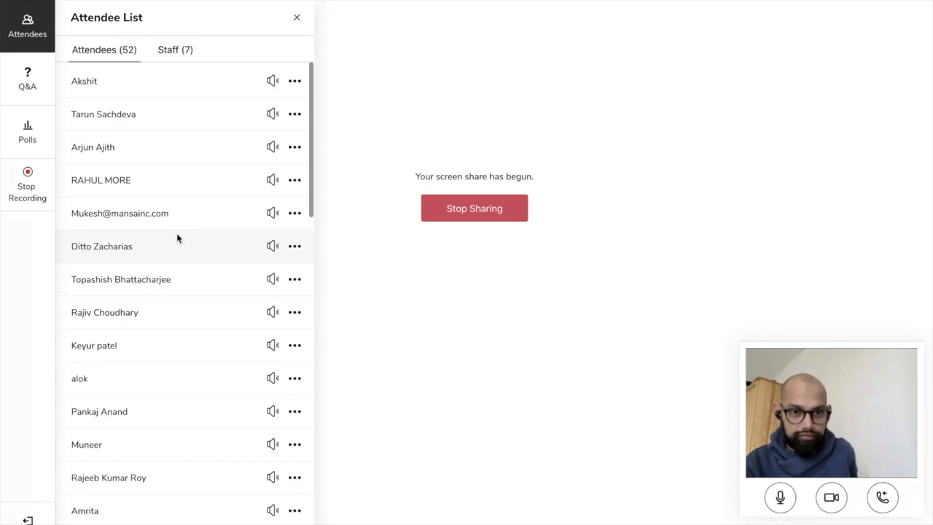
scroll(177, 238, "down", 15)
scroll(177, 238, "up", 4)
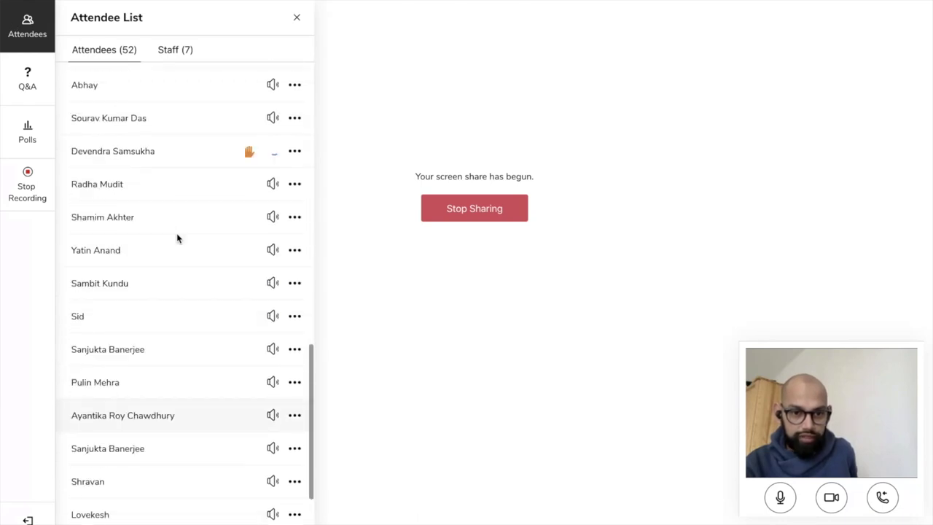
scroll(178, 237, "up", 1)
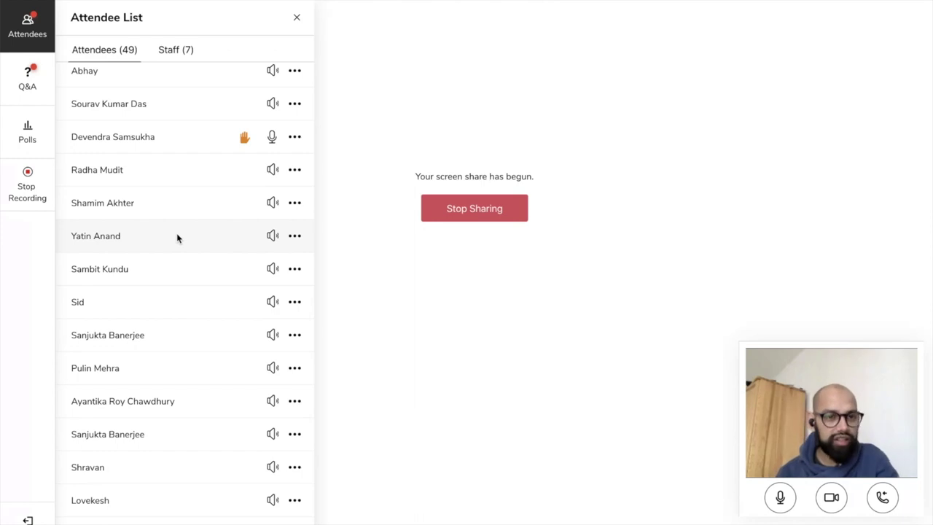
scroll(177, 238, "down", 5)
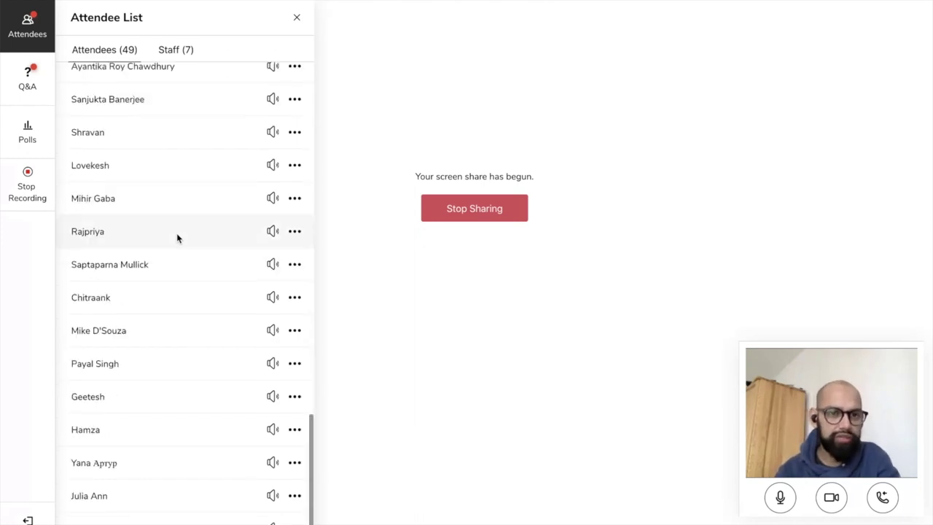
scroll(177, 237, "up", 15)
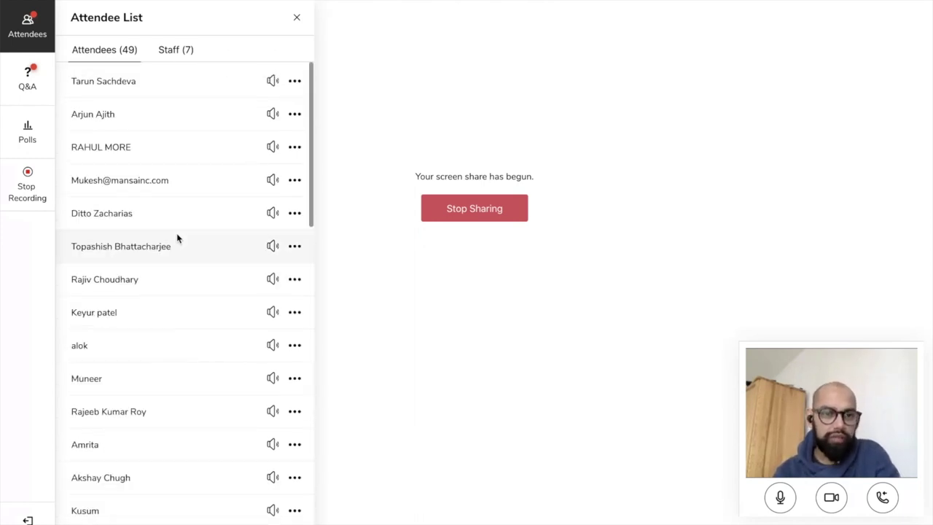
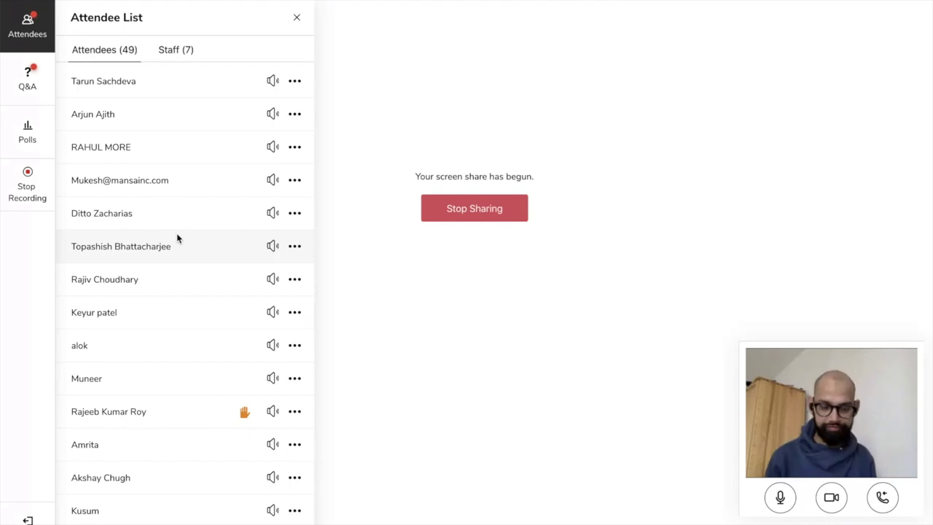
- Open the '…' options menu for the attendee with the raised hand
left_click(294, 412)
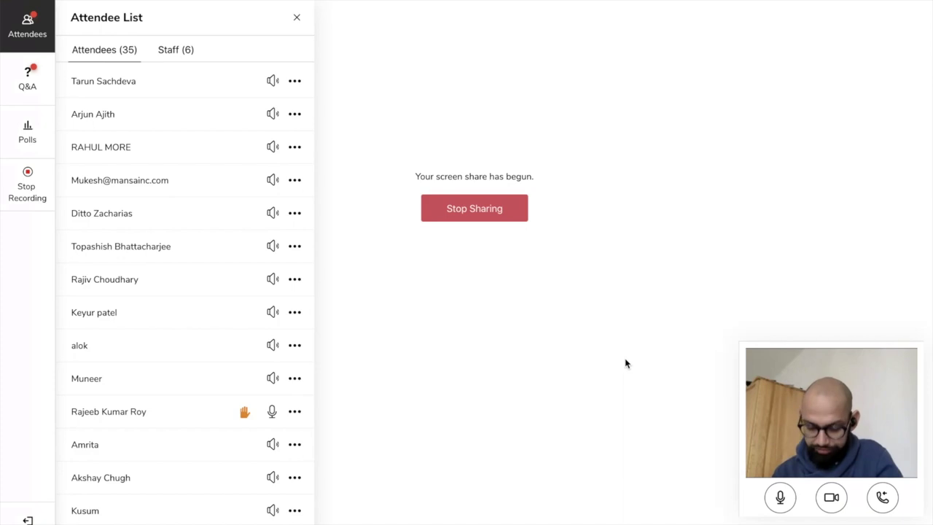
scroll(152, 189, "down", 9)
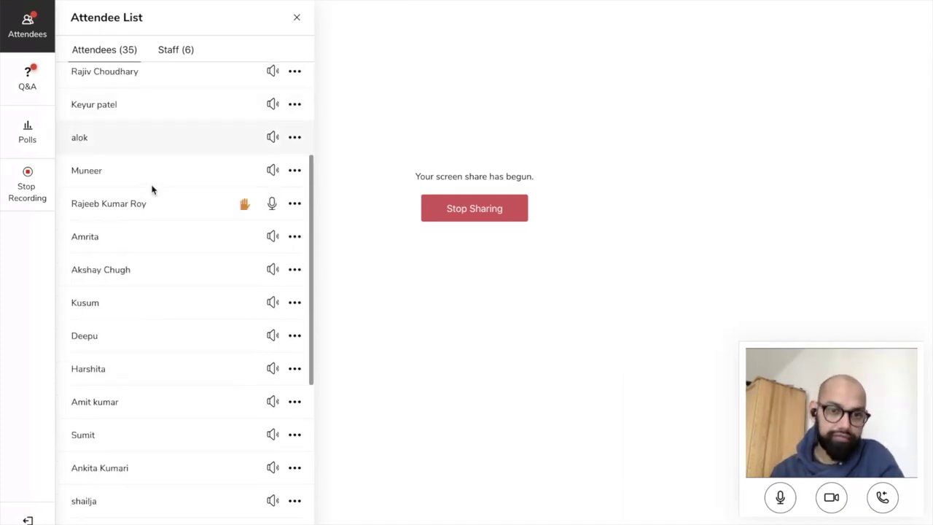
scroll(152, 188, "up", 9)
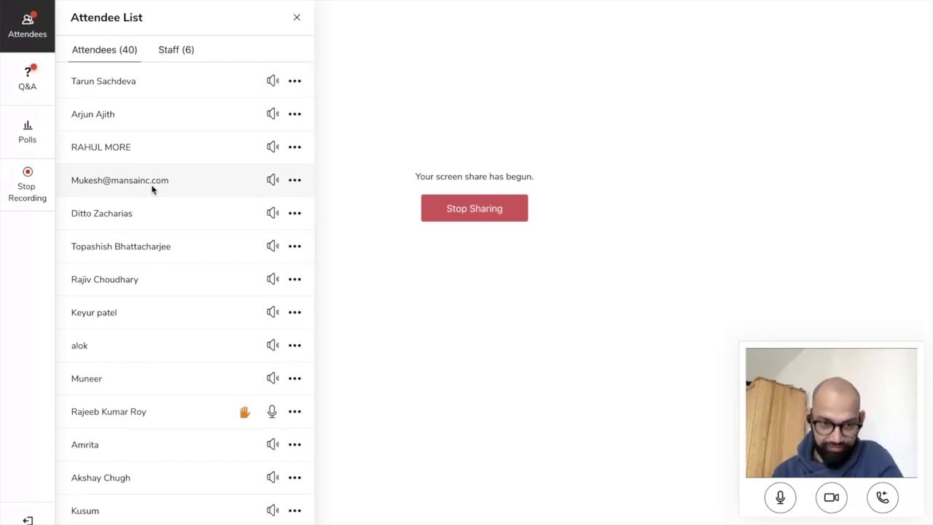
- Scroll down the attendee list and back up, watching for newly raised hands
scroll(152, 190, "down", 5)
scroll(152, 189, "down", 5)
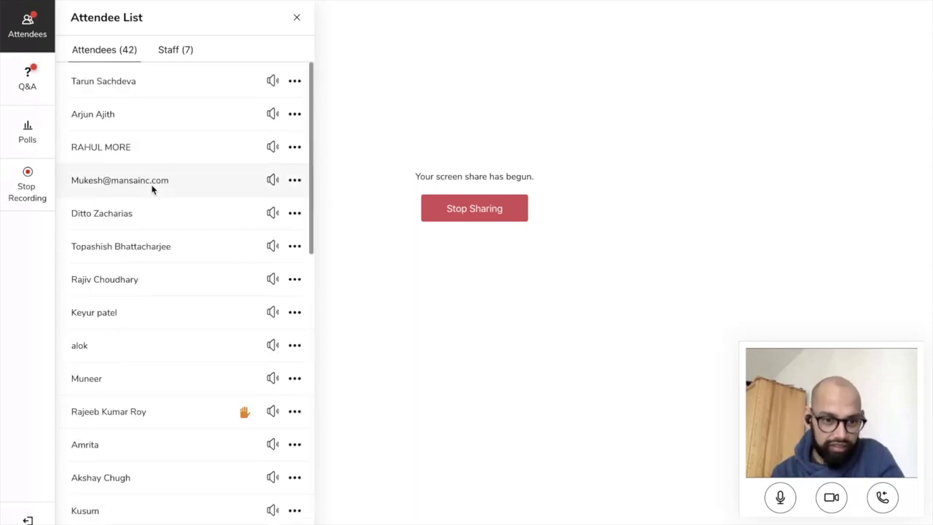
scroll(152, 190, "down", 8)
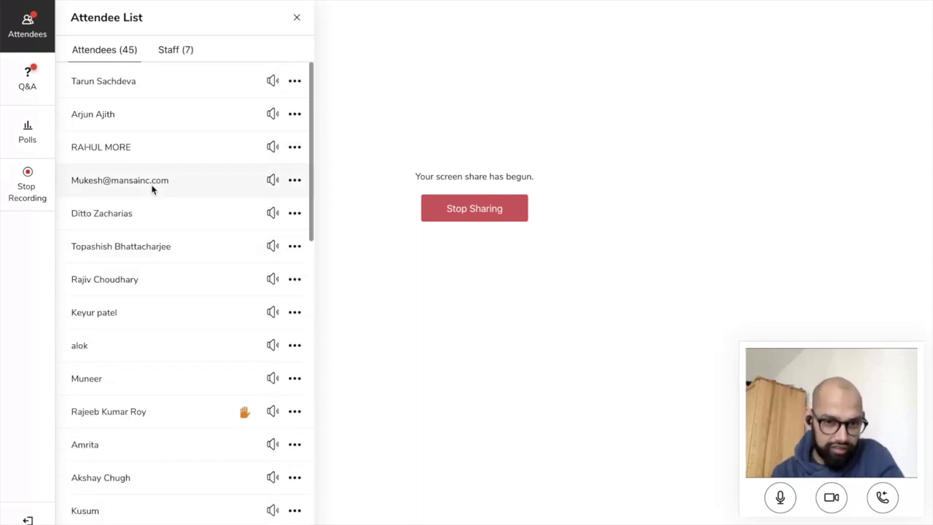
scroll(152, 190, "down", 1)
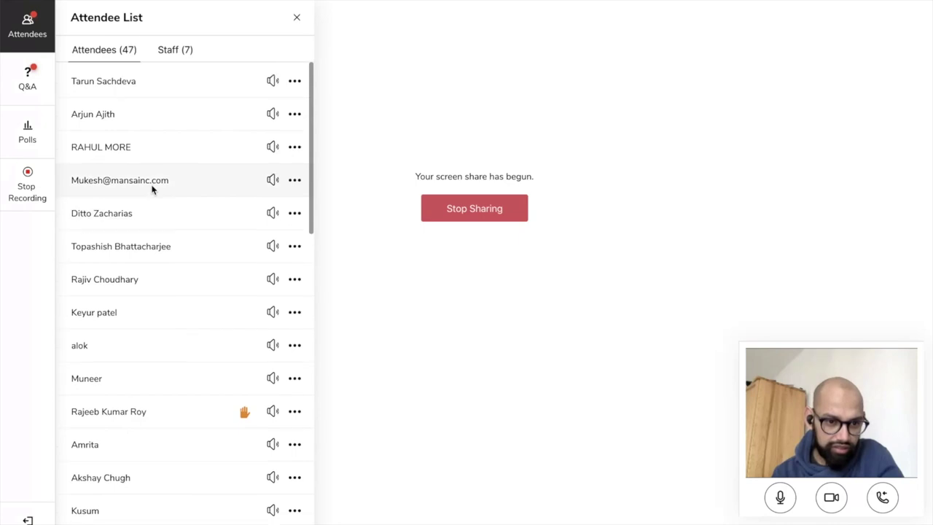
scroll(151, 190, "down", 15)
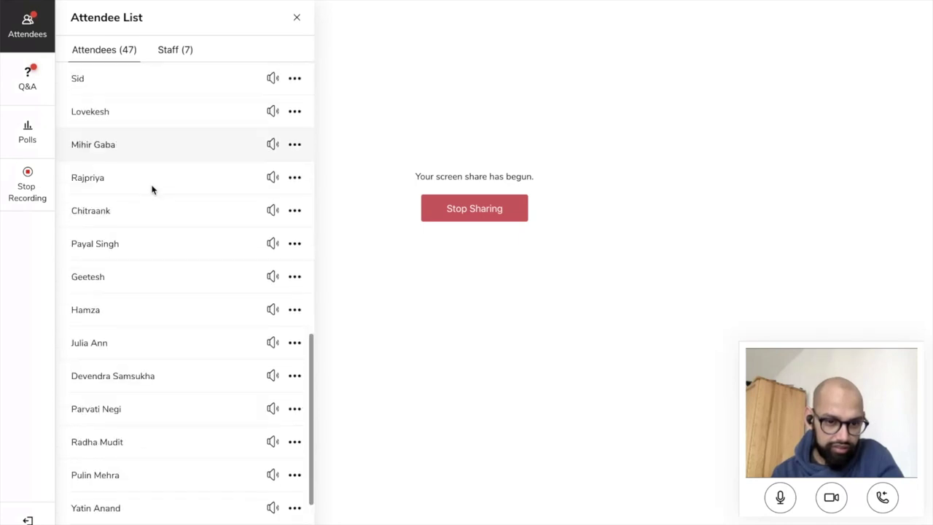
scroll(152, 189, "up", 15)
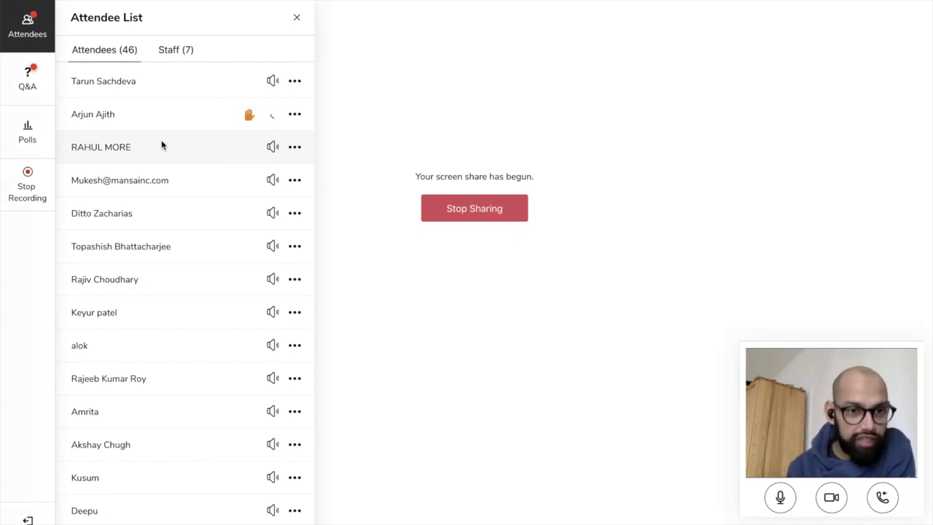
- Scroll through the Attendees (33) list to confirm every attendee is muted
scroll(162, 145, "down", 3)
scroll(162, 145, "down", 8)
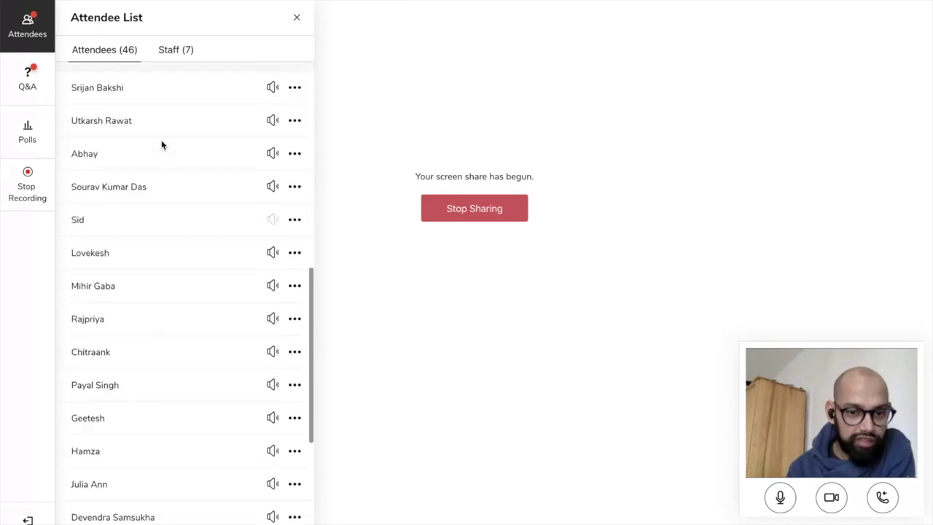
scroll(161, 145, "down", 10)
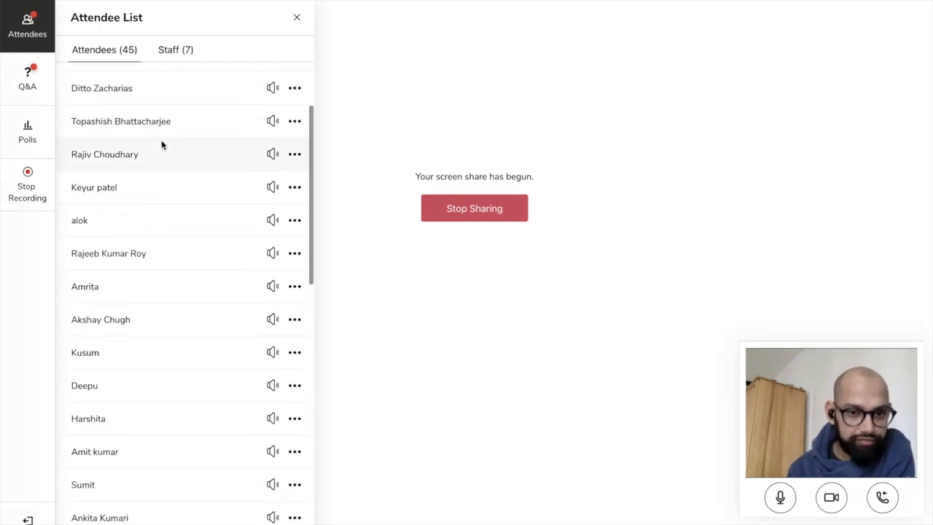
scroll(162, 145, "down", 8)
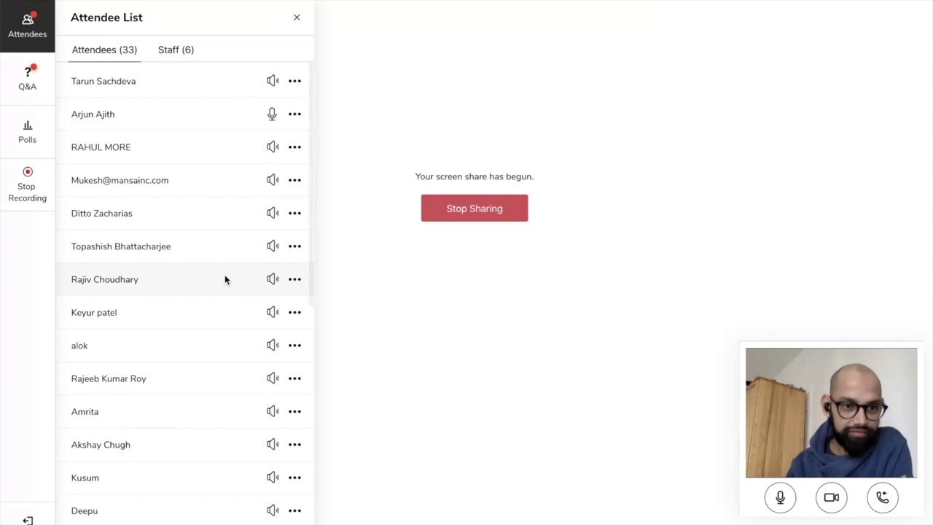
scroll(224, 279, "down", 5)
scroll(225, 279, "down", 8)
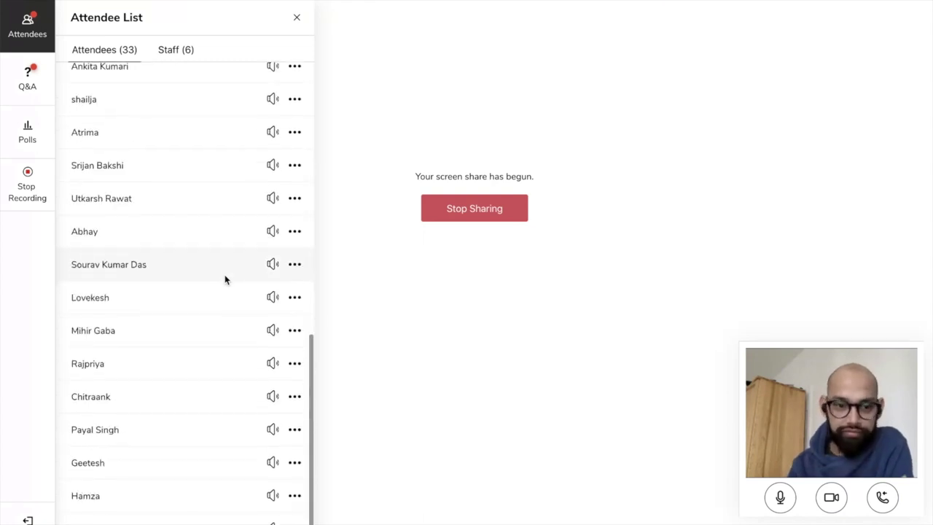
scroll(225, 279, "up", 13)
scroll(224, 280, "down", 8)
scroll(225, 279, "up", 8)
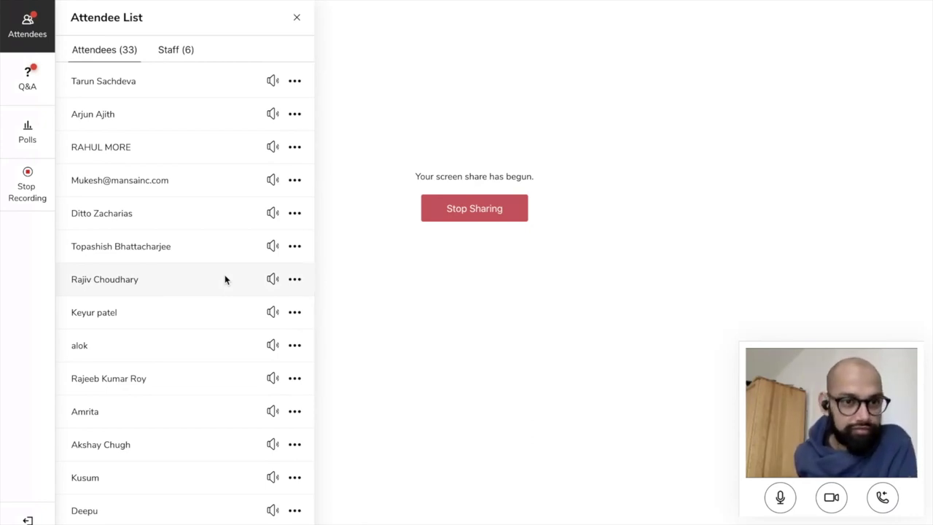
- Leave the attendee list for the Q&A panel showing questions on lighting software and posing
scroll(224, 279, "up", 2)
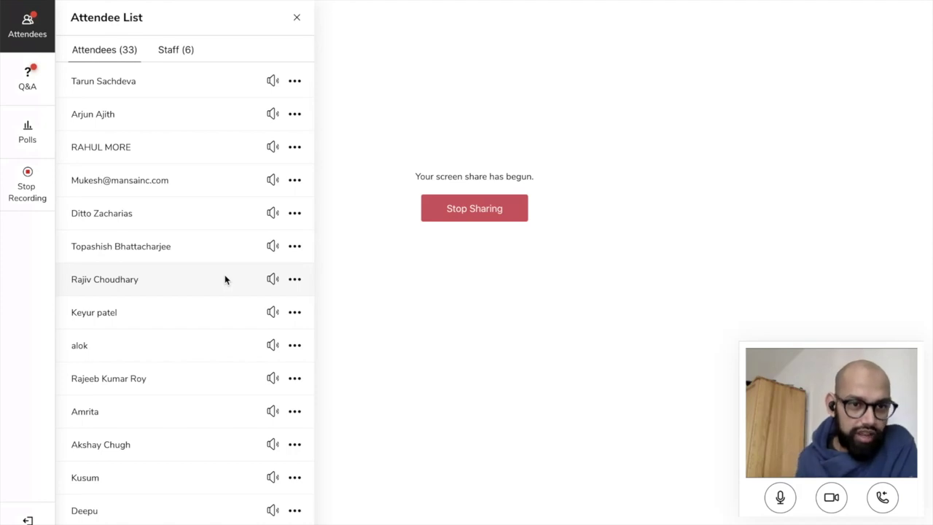
scroll(225, 280, "down", 8)
scroll(225, 280, "up", 8)
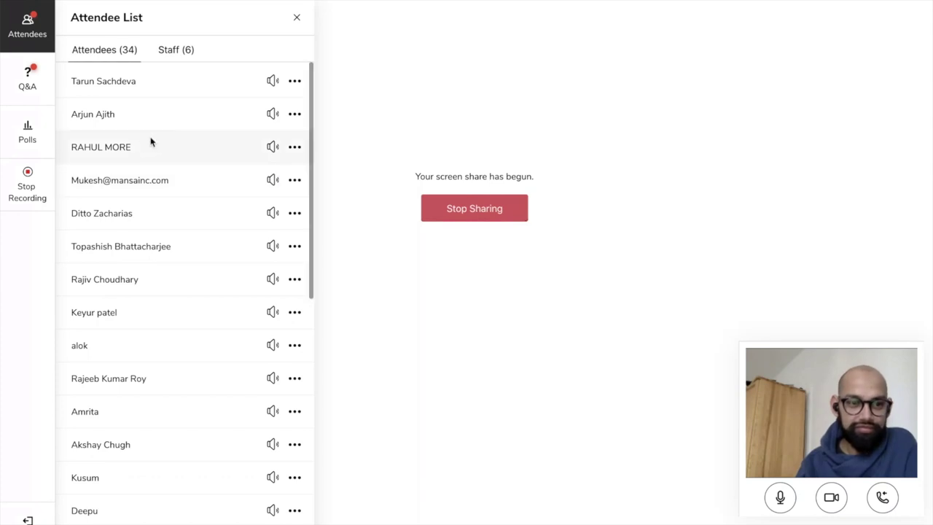
left_click(26, 71)
scroll(173, 306, "down", 5)
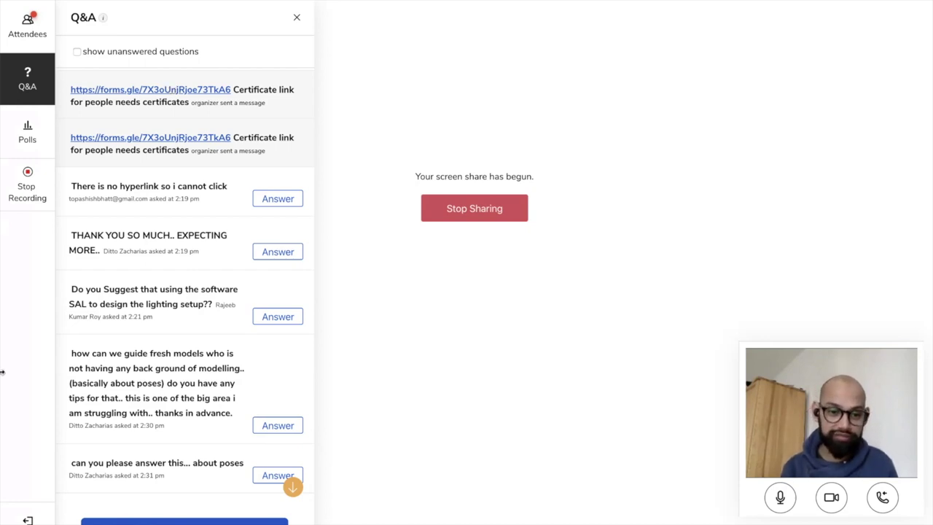
scroll(292, 489, "down", 1)
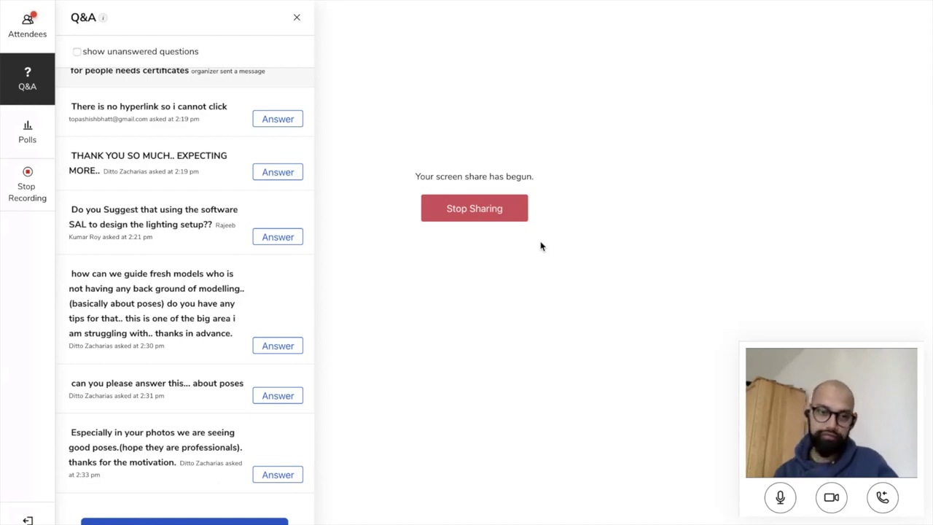
left_click(28, 25)
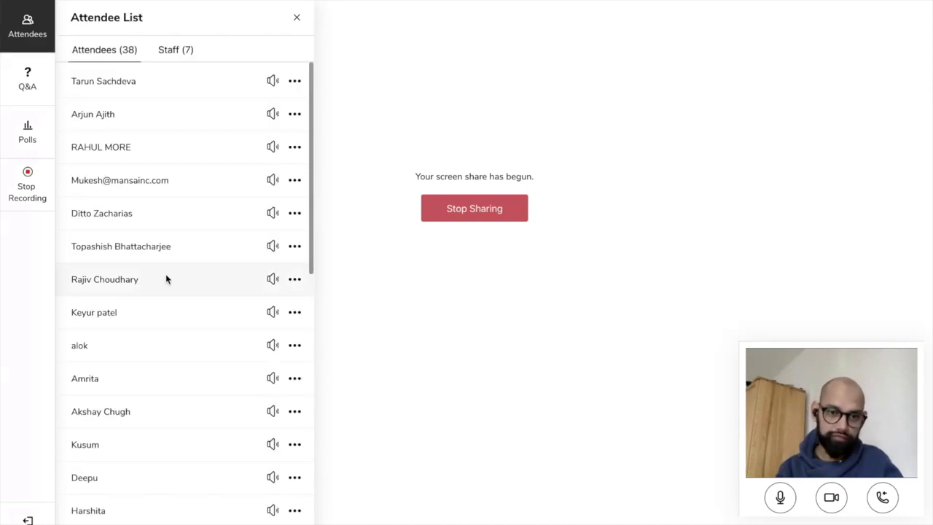
scroll(165, 277, "down", 10)
scroll(165, 277, "up", 10)
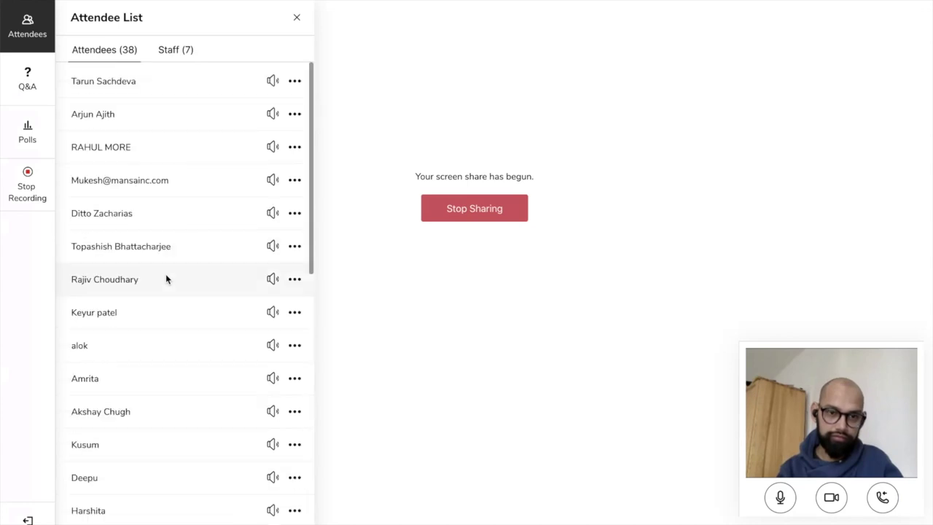
left_click(28, 73)
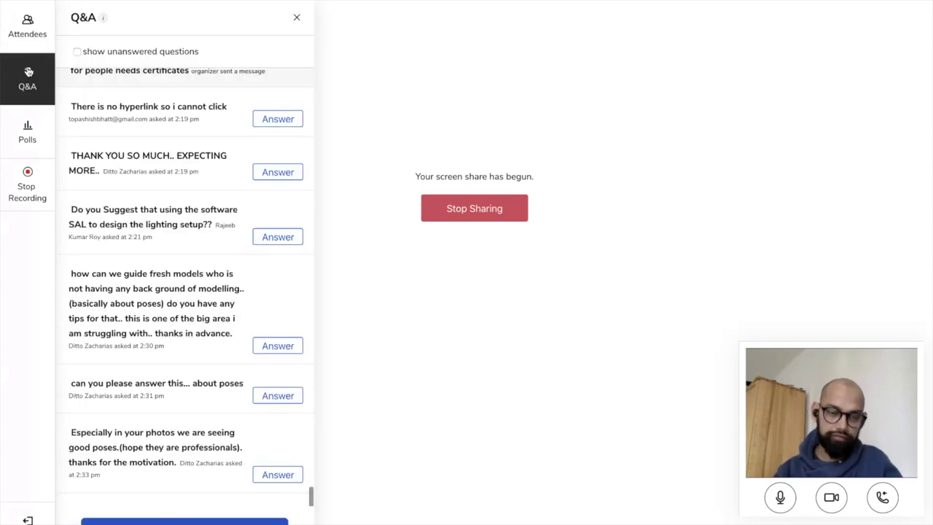